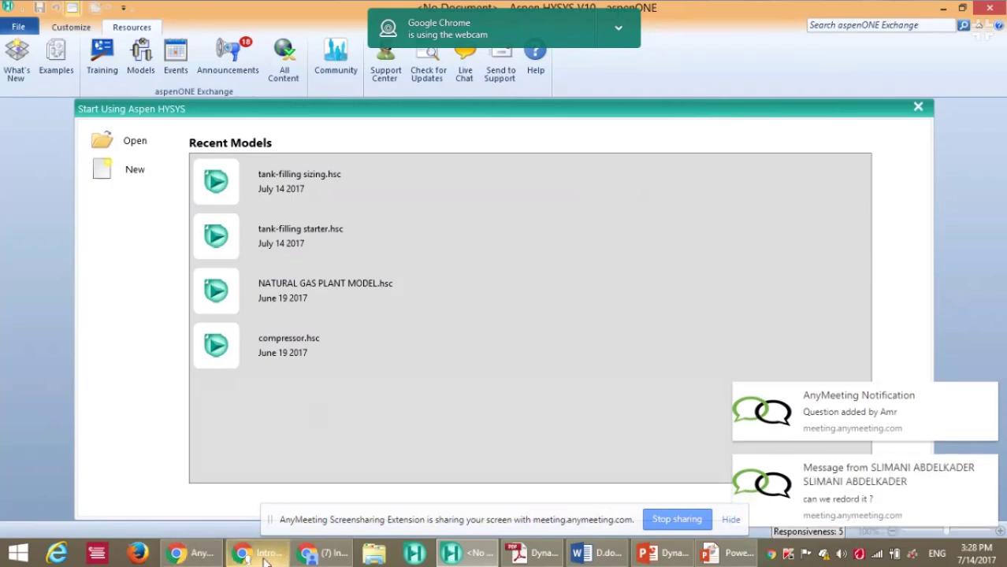
- Switch to the AnyMeeting webinar window in Chrome and maximize it
{"action": "mouse_move", "coordinate": [266, 560]}
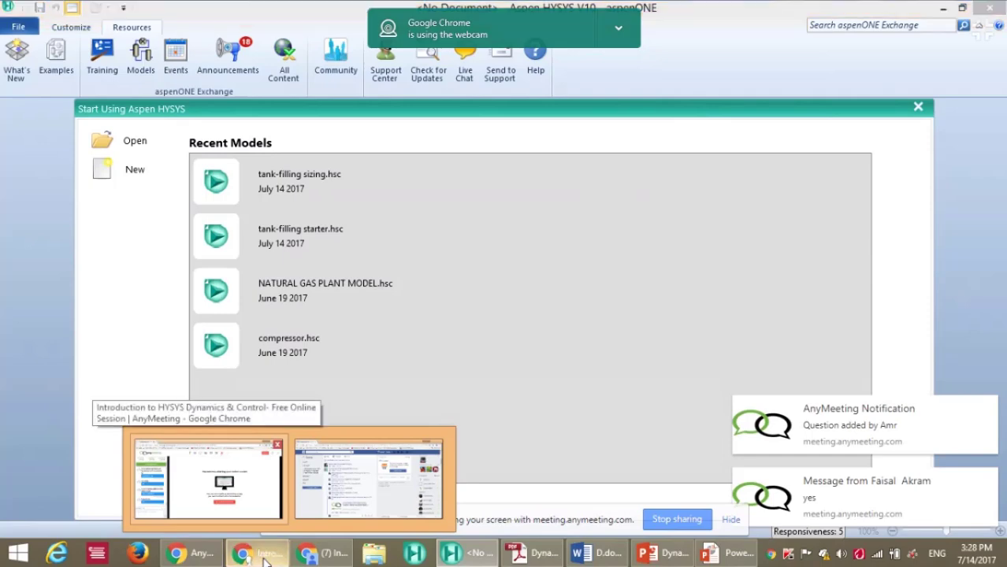
{"action": "left_click", "coordinate": [265, 560]}
{"action": "left_click", "coordinate": [943, 7]}
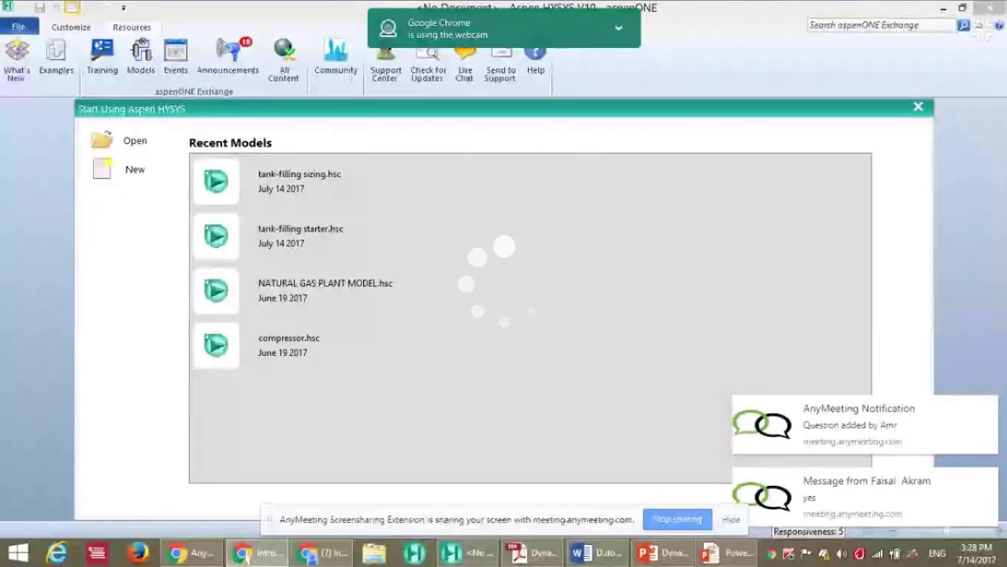
{"action": "left_click_drag", "start_coordinate": [32, 288], "coordinate": [477, 250]}
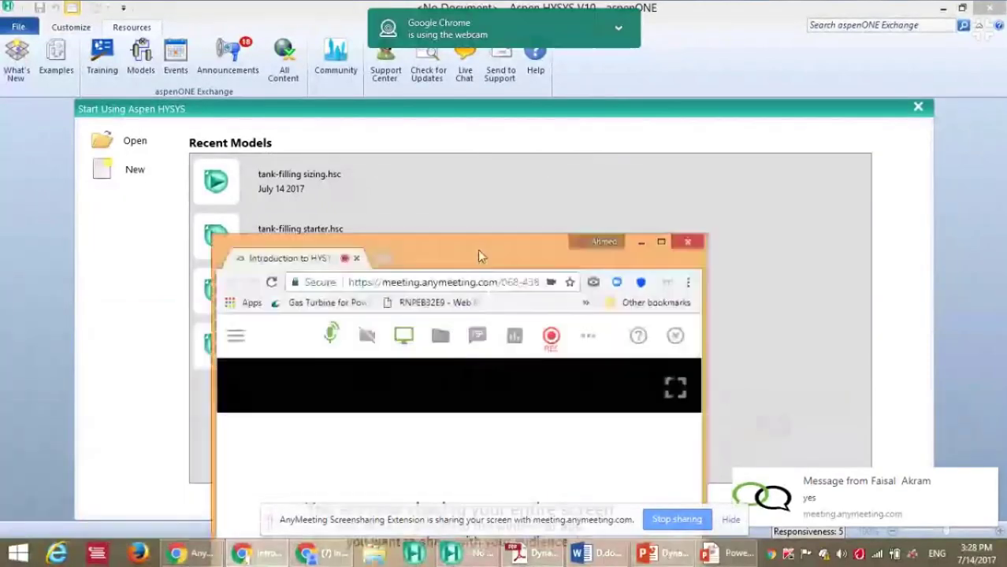
{"action": "double_click", "coordinate": [478, 249]}
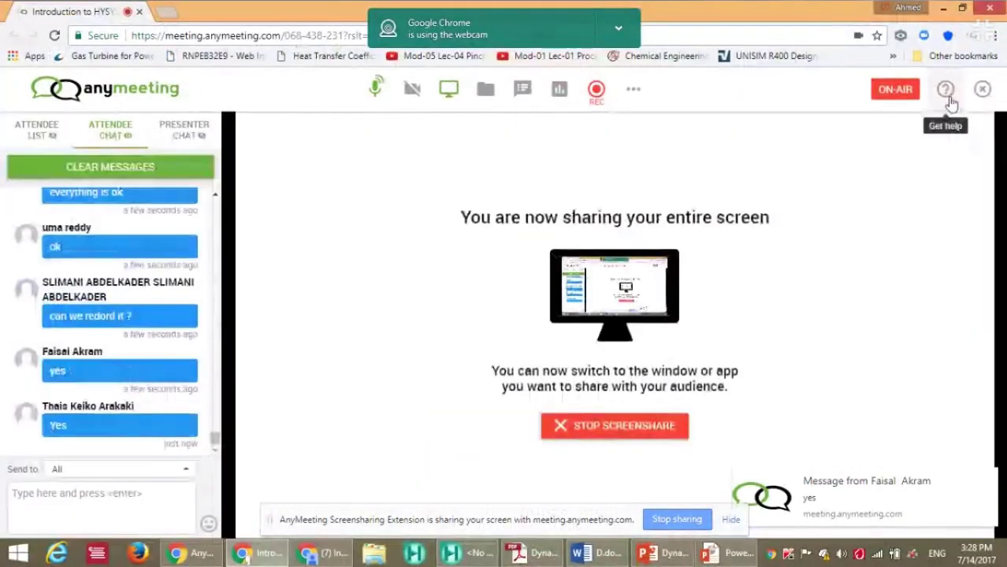
- Turn off Show Public Chat in the webinar options and return to Aspen HYSYS
{"action": "left_click", "coordinate": [633, 93]}
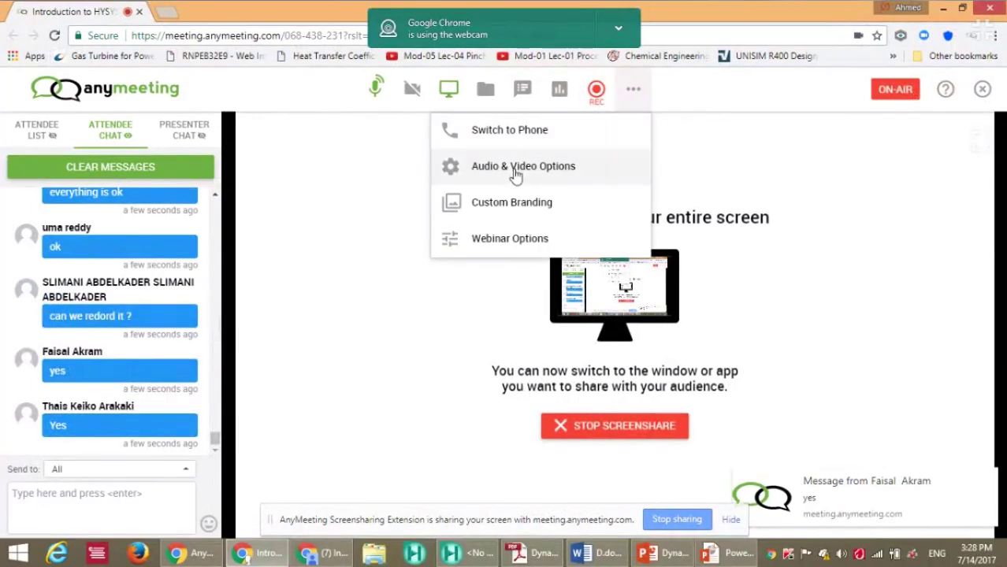
{"action": "left_click", "coordinate": [503, 237]}
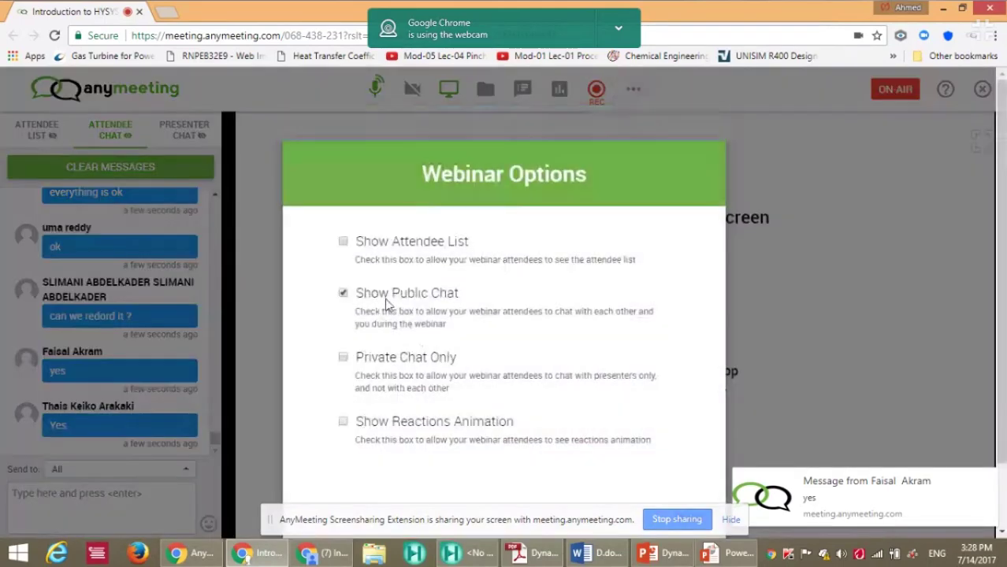
{"action": "left_click", "coordinate": [343, 293]}
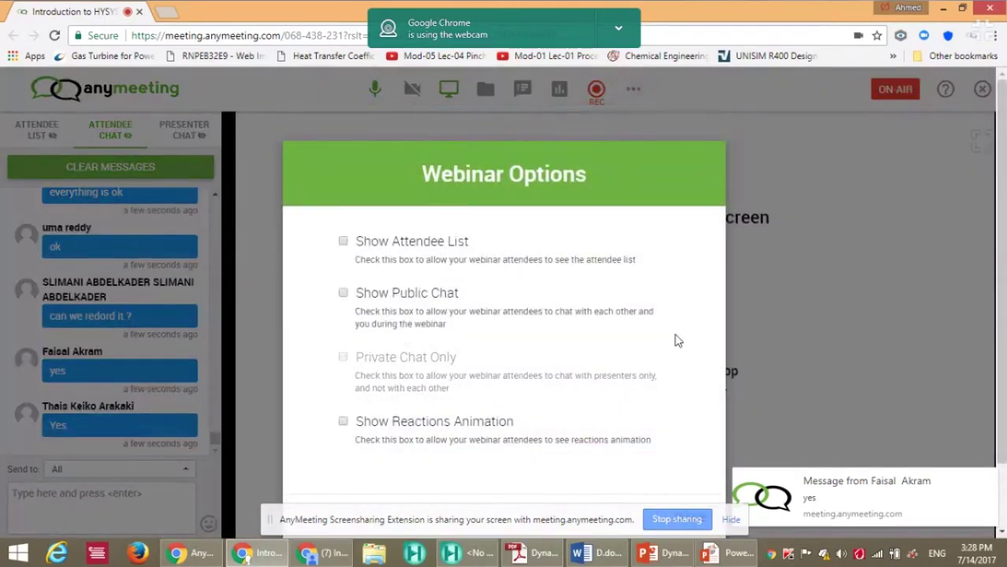
{"action": "left_click", "coordinate": [732, 521]}
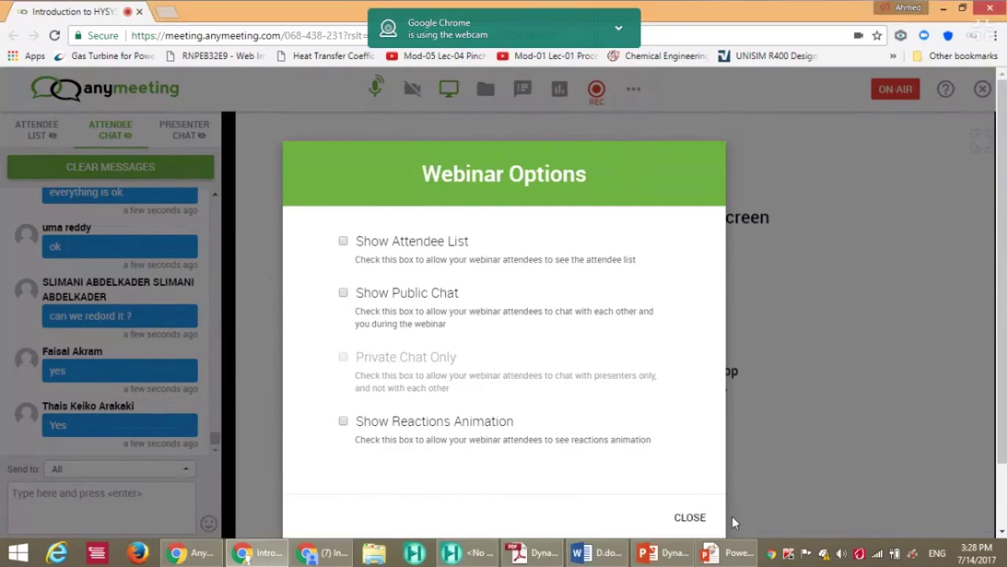
{"action": "left_click", "coordinate": [692, 518]}
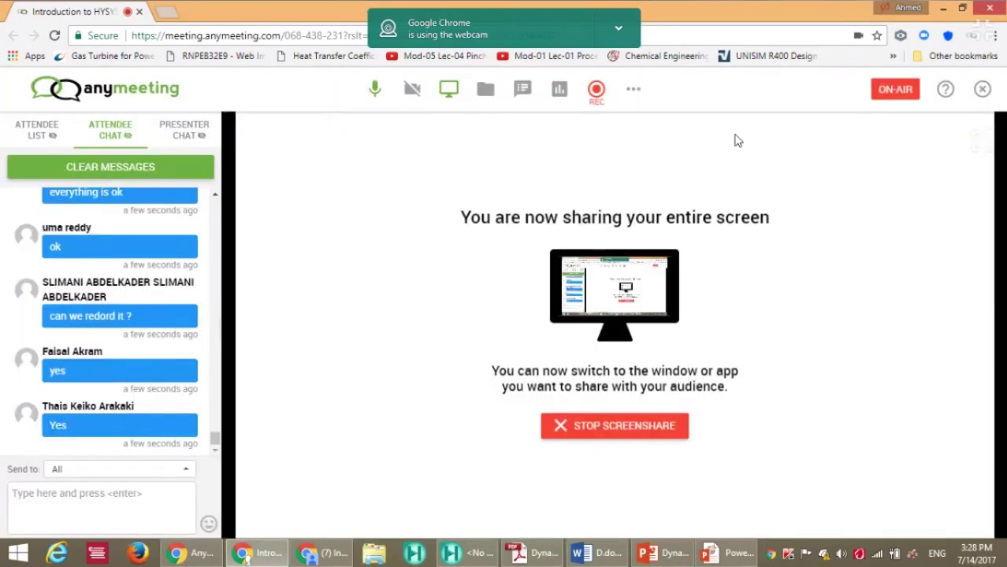
{"action": "left_click", "coordinate": [943, 7]}
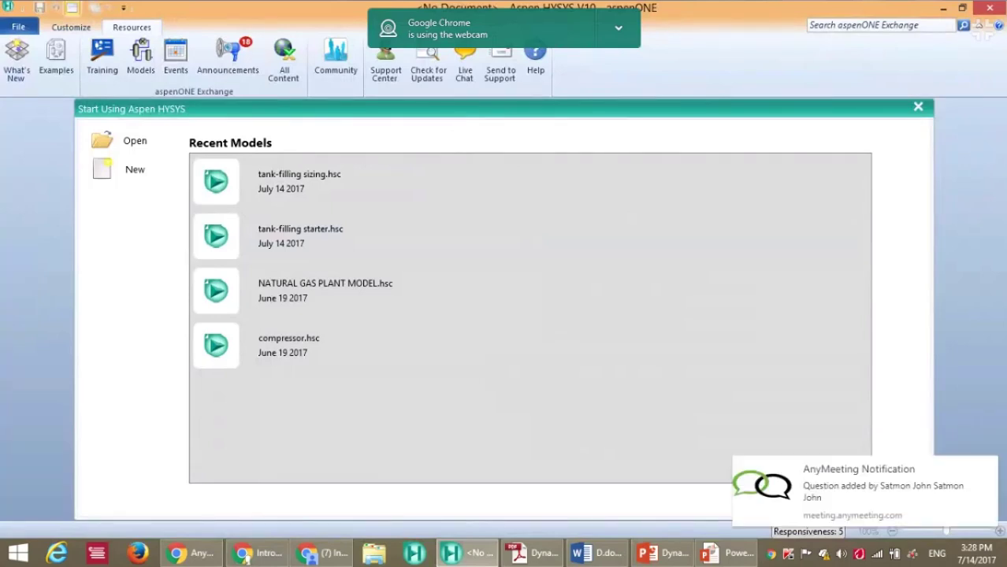
- Create a new simulation case from the Aspen HYSYS start page
{"action": "left_click", "coordinate": [536, 553]}
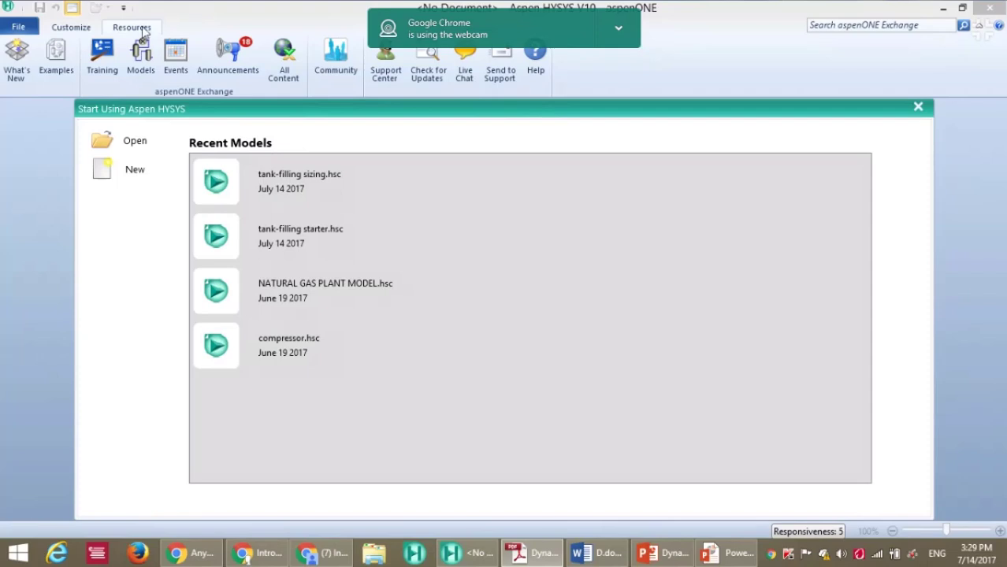
{"action": "left_click", "coordinate": [109, 173]}
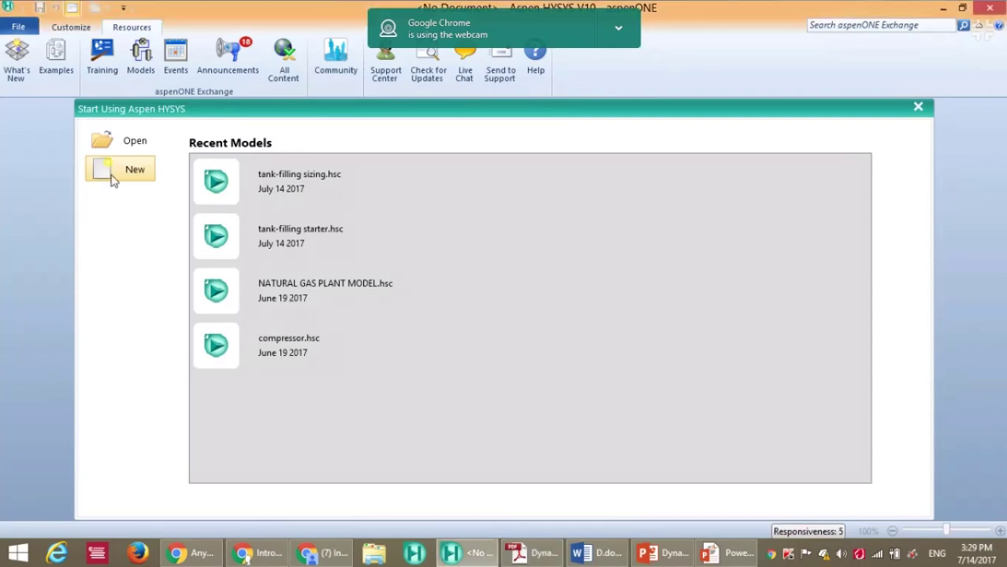
{"action": "left_click", "coordinate": [118, 175]}
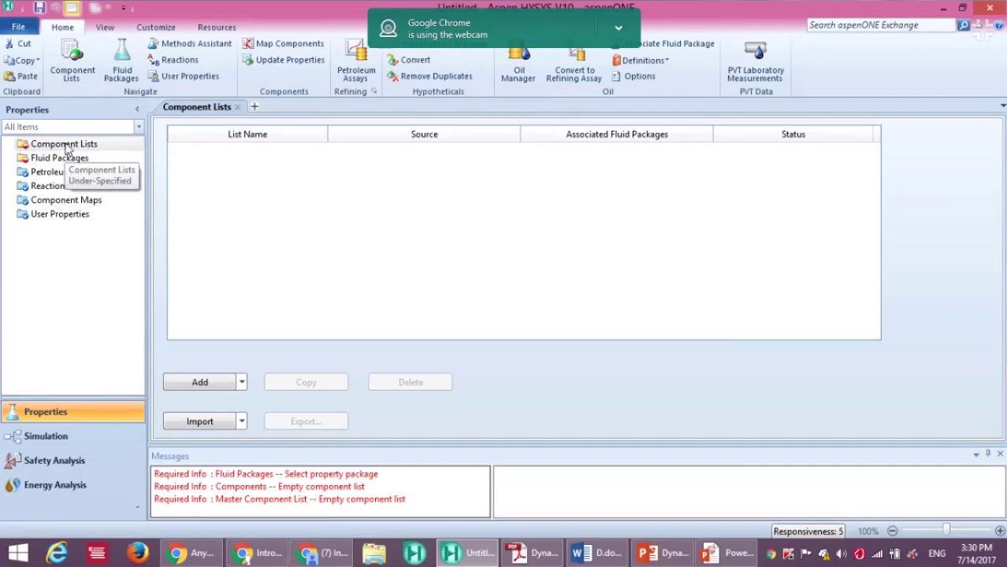
- Add a component list and include H2O as a pure component, searching for "h2o"
{"action": "left_click", "coordinate": [203, 386]}
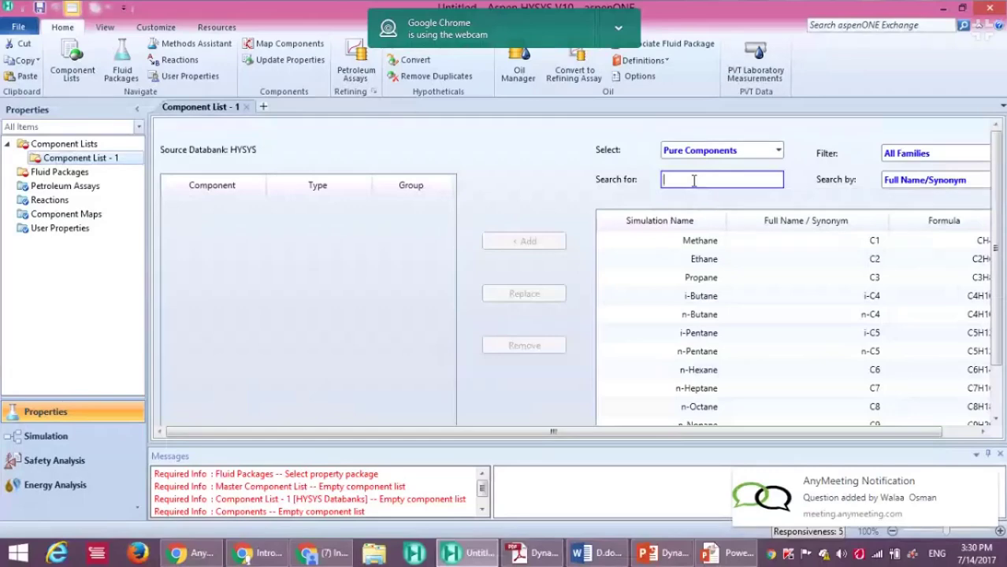
{"action": "type", "text": "h2o"}
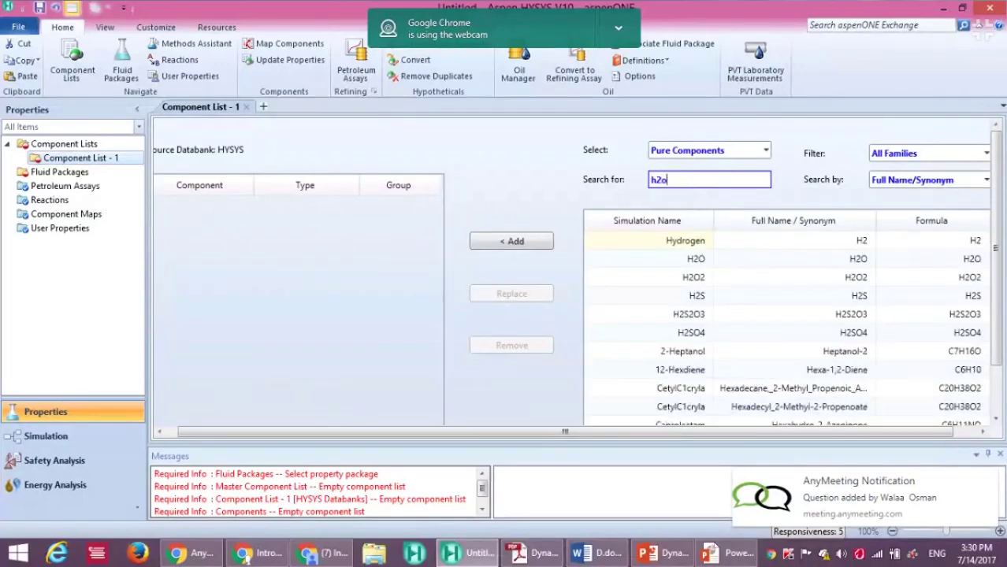
{"action": "double_click", "coordinate": [666, 236]}
- Search for "o2" and add Oxygen to the component list
{"action": "left_click", "coordinate": [689, 180]}
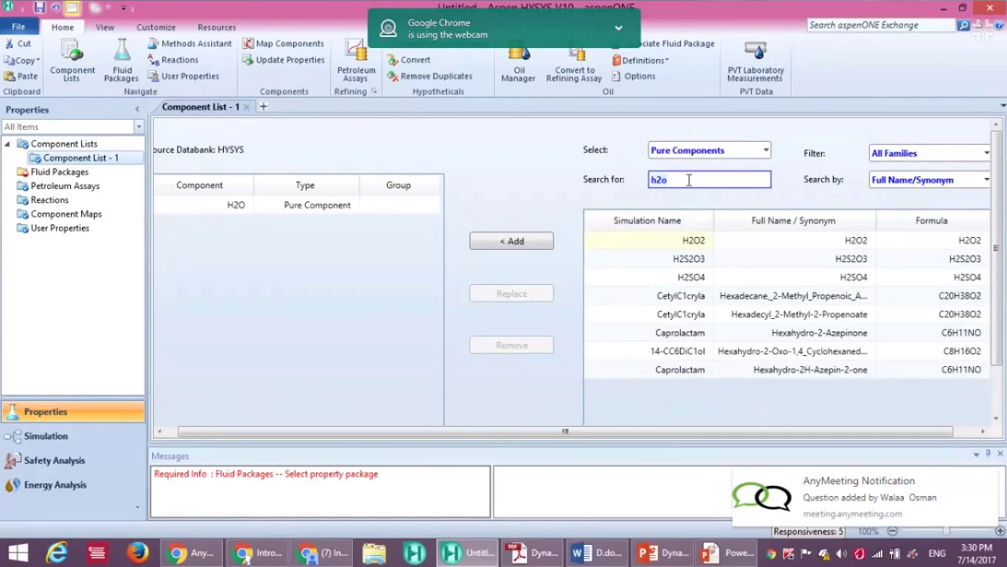
{"action": "type", "text": "o2"}
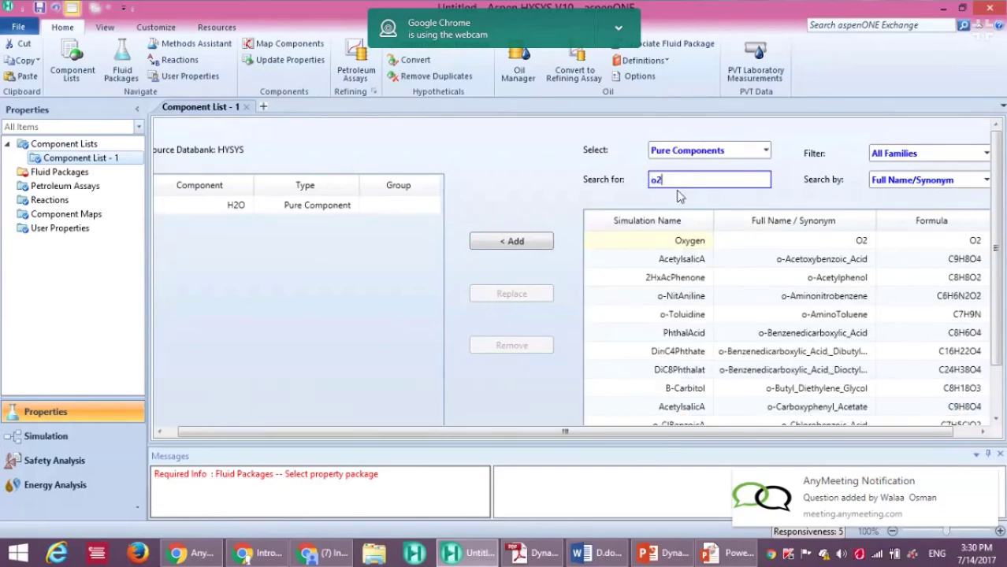
{"action": "left_click", "coordinate": [652, 243]}
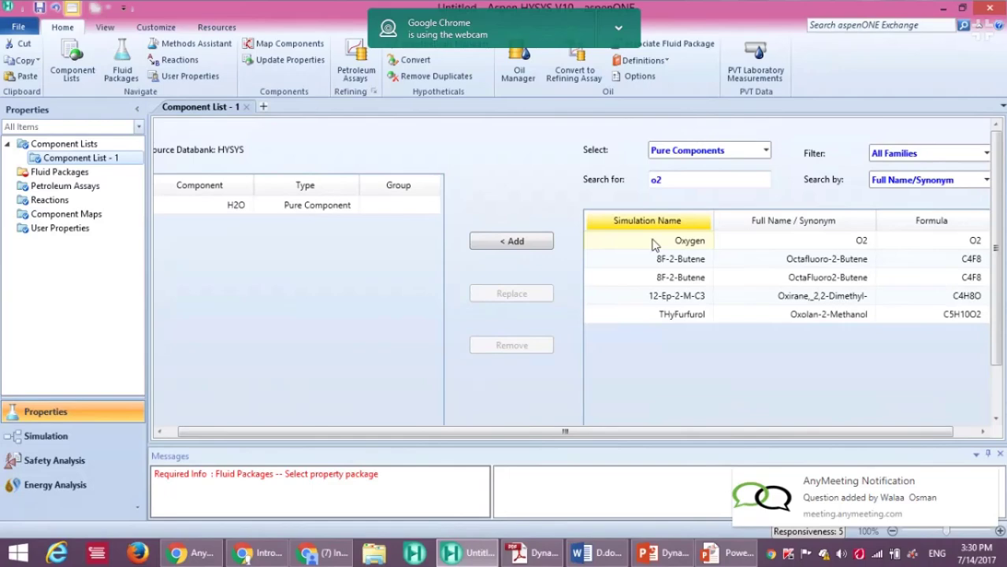
{"action": "double_click", "coordinate": [652, 243]}
- Search for "n2" and add Nitrogen to the component list
{"action": "left_click", "coordinate": [690, 178]}
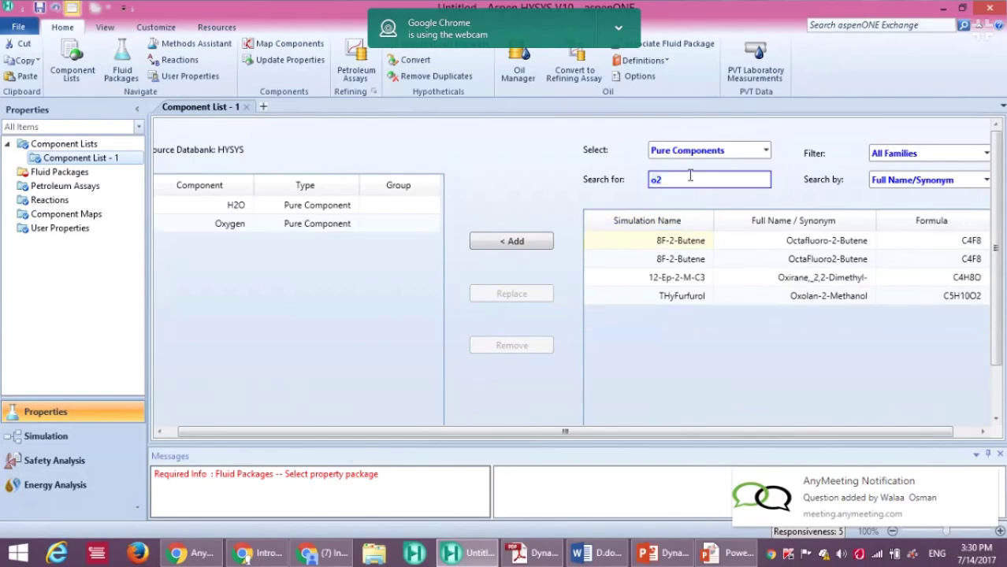
{"action": "key", "text": "BackSpace"}
{"action": "key", "text": "BackSpace"}
{"action": "type", "text": "n2"}
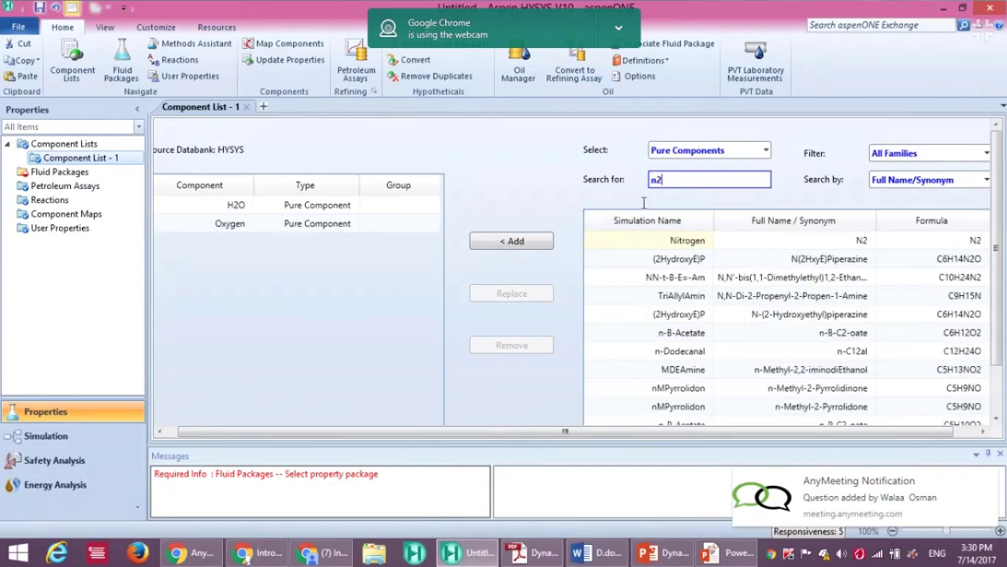
{"action": "left_click", "coordinate": [527, 251]}
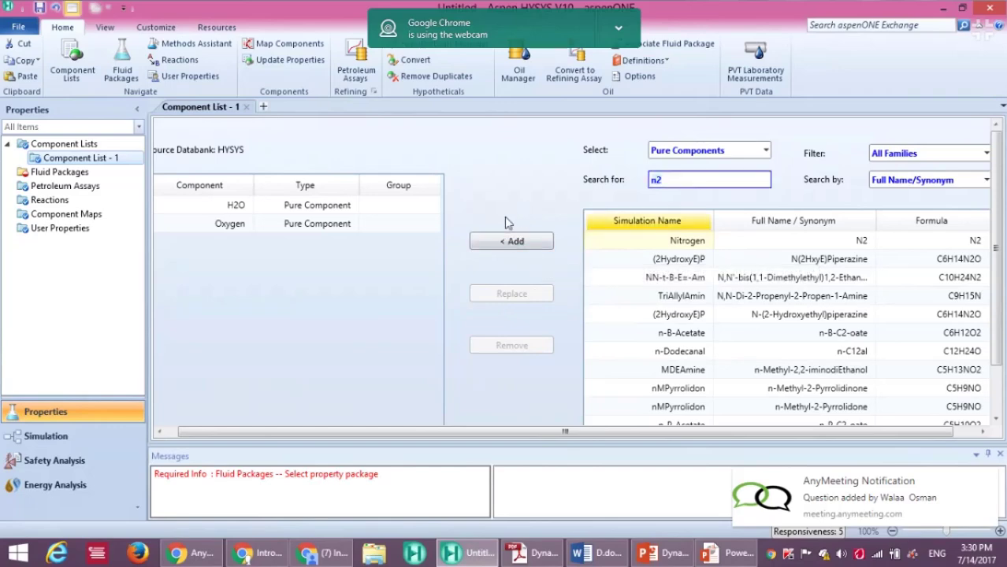
{"action": "left_click", "coordinate": [666, 240]}
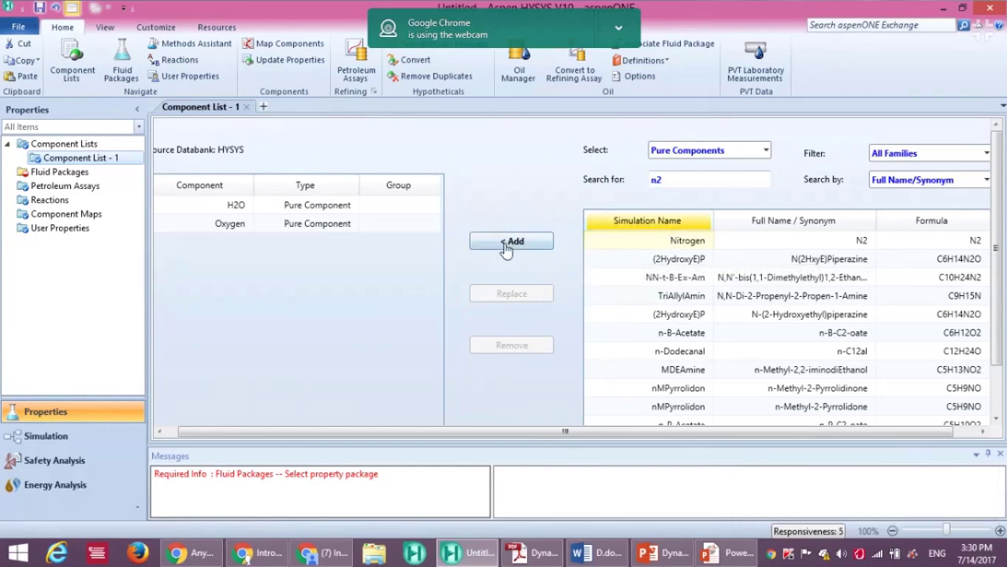
{"action": "left_click", "coordinate": [506, 248]}
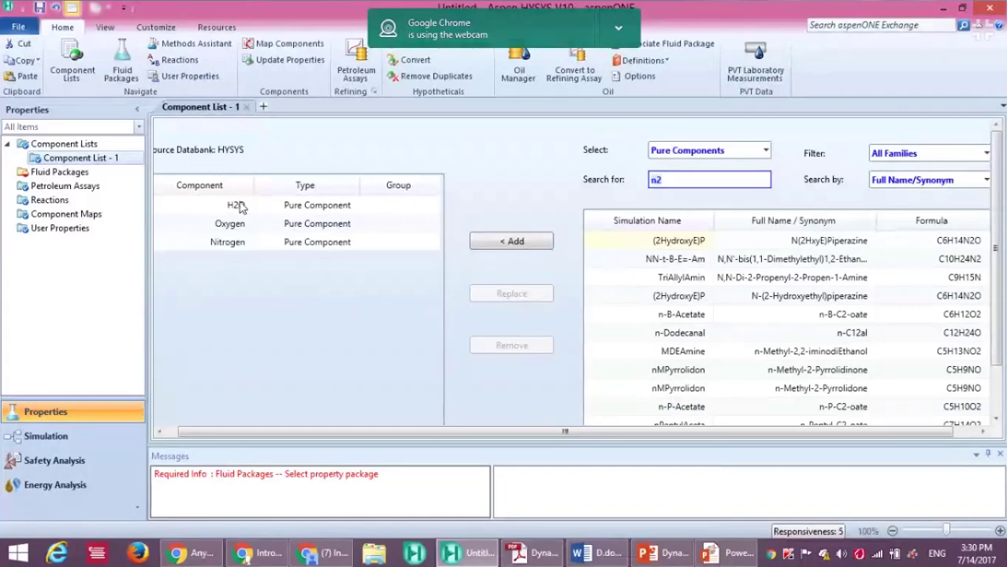
- Add a fluid package and select Peng-Robinson as its property package
{"action": "left_click", "coordinate": [37, 172]}
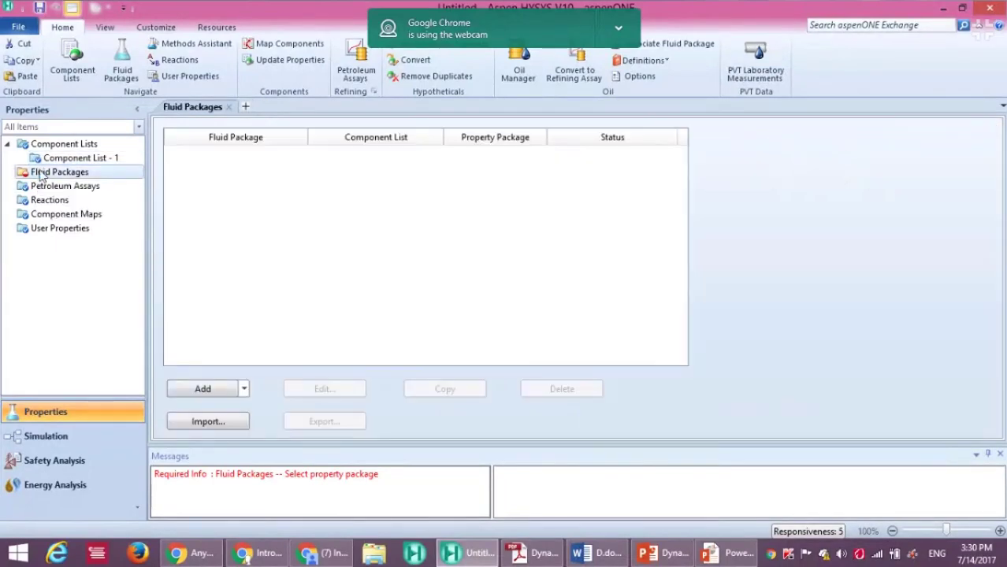
{"action": "left_click", "coordinate": [204, 391]}
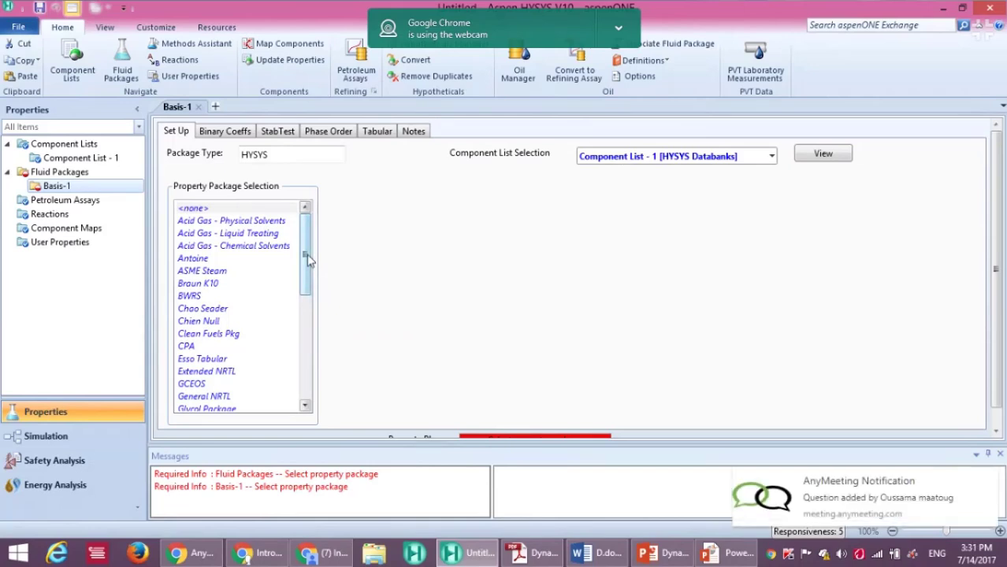
{"action": "left_click_drag", "start_coordinate": [307, 261], "coordinate": [308, 364]}
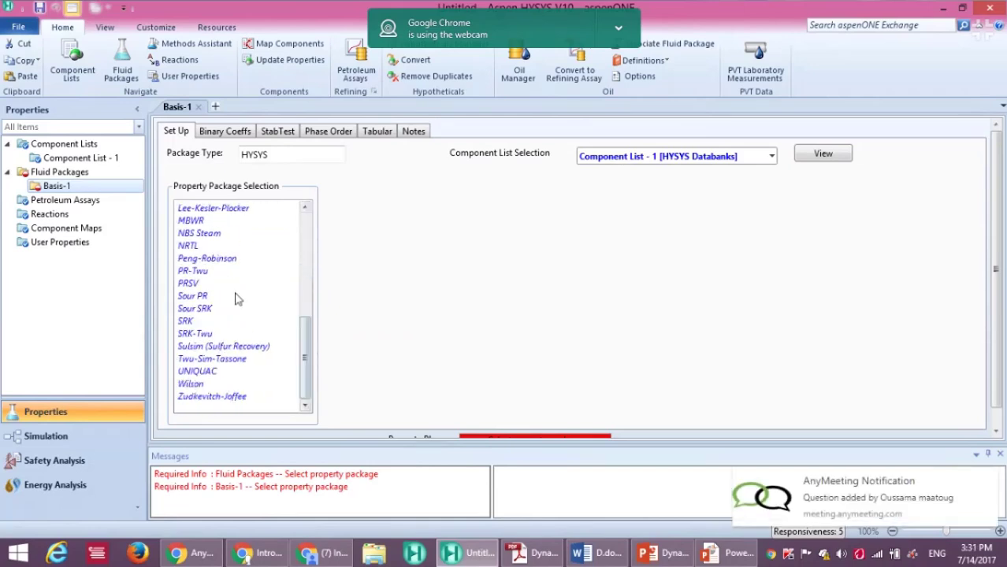
{"action": "left_click", "coordinate": [208, 259]}
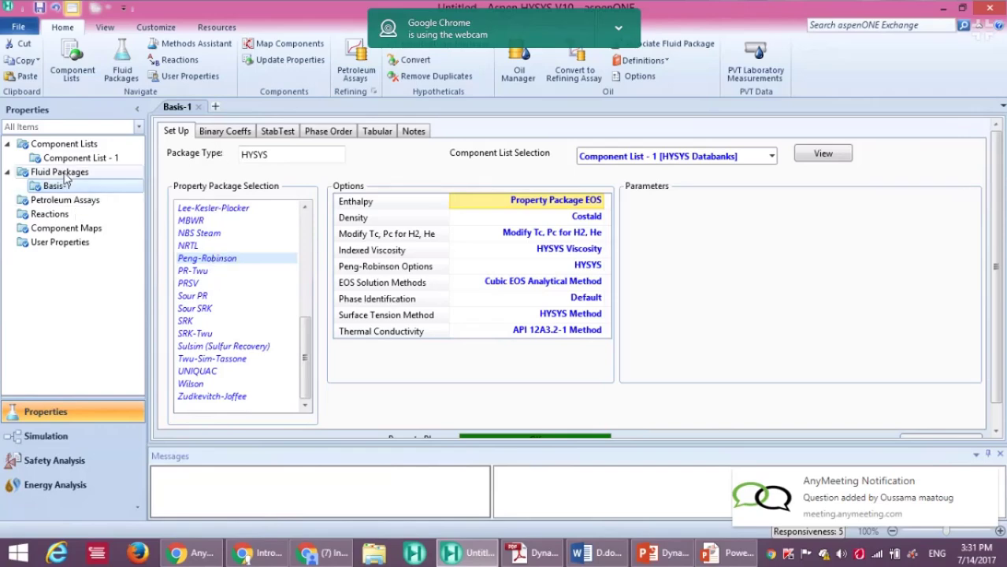
- Enter the Simulation environment and move the Model Palette clear of the flowsheet's main working area
{"action": "left_click", "coordinate": [66, 438]}
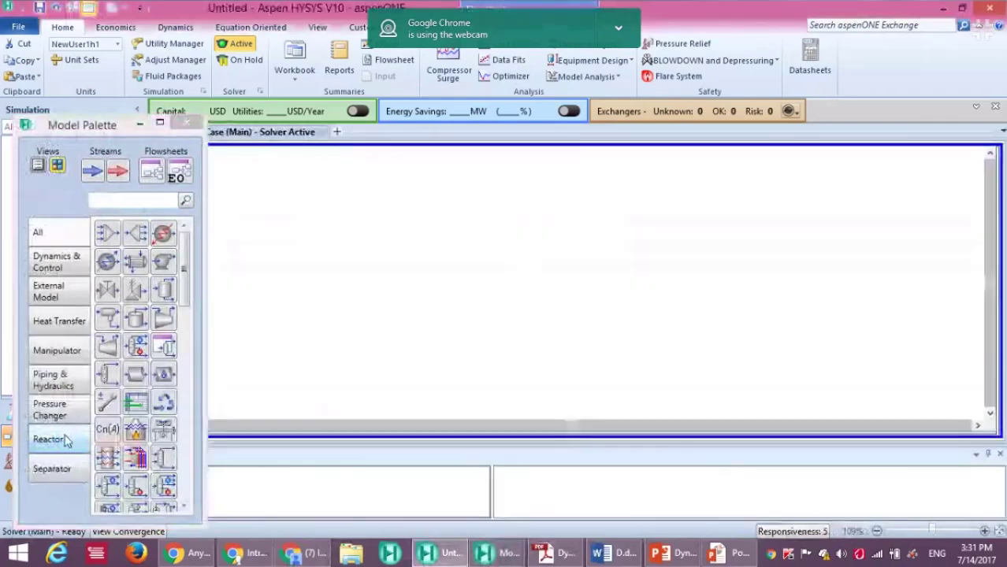
{"action": "left_click_drag", "start_coordinate": [72, 130], "coordinate": [855, 73]}
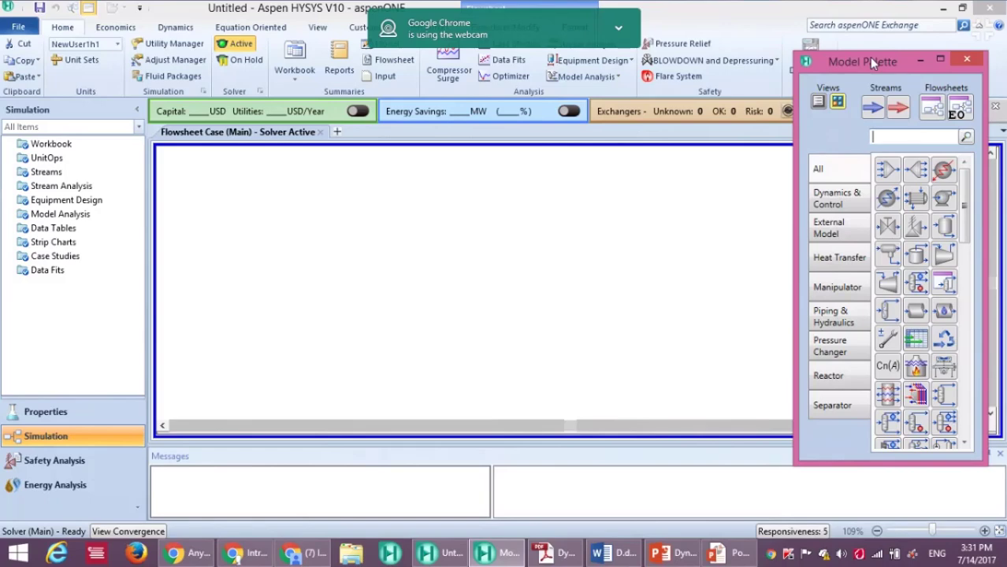
{"action": "left_click_drag", "start_coordinate": [870, 60], "coordinate": [832, 71]}
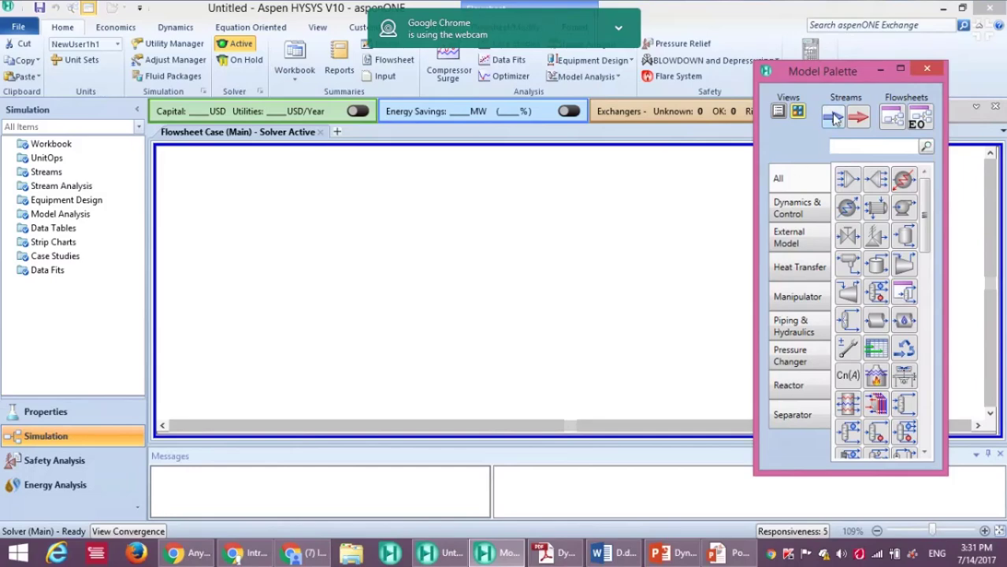
{"action": "left_click_drag", "start_coordinate": [830, 74], "coordinate": [830, 69]}
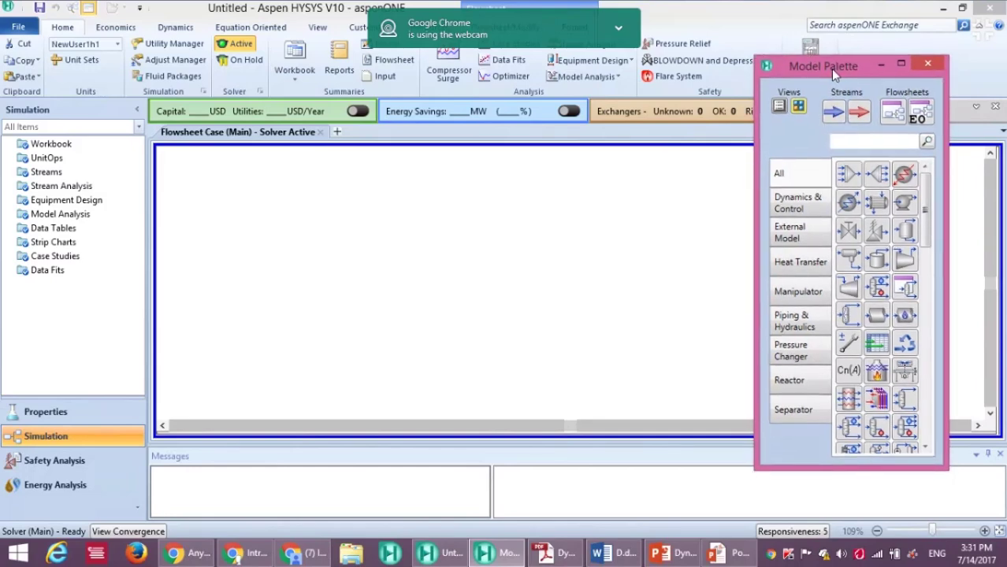
- Place a material stream on the flowsheet and open its worksheet, moving the stream window fully into view
{"action": "left_click", "coordinate": [834, 114]}
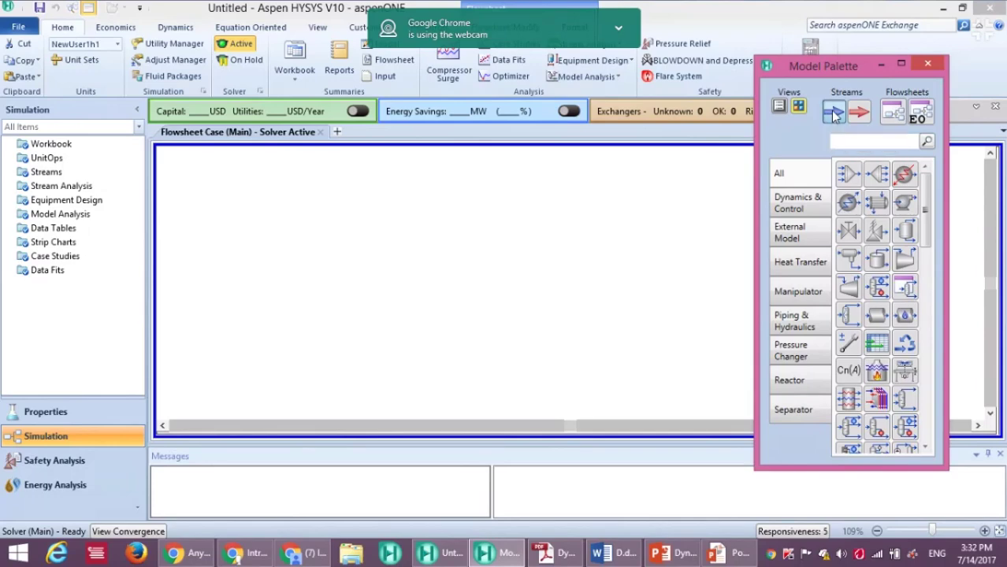
{"action": "left_click", "coordinate": [311, 302]}
{"action": "left_click", "coordinate": [288, 301]}
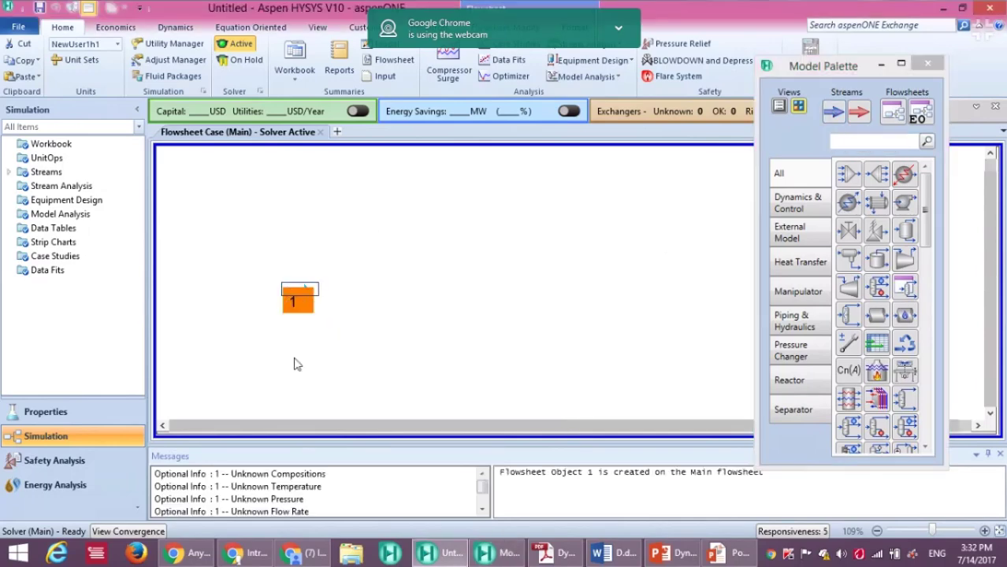
{"action": "mouse_move", "coordinate": [294, 295]}
{"action": "double_click", "coordinate": [302, 298]}
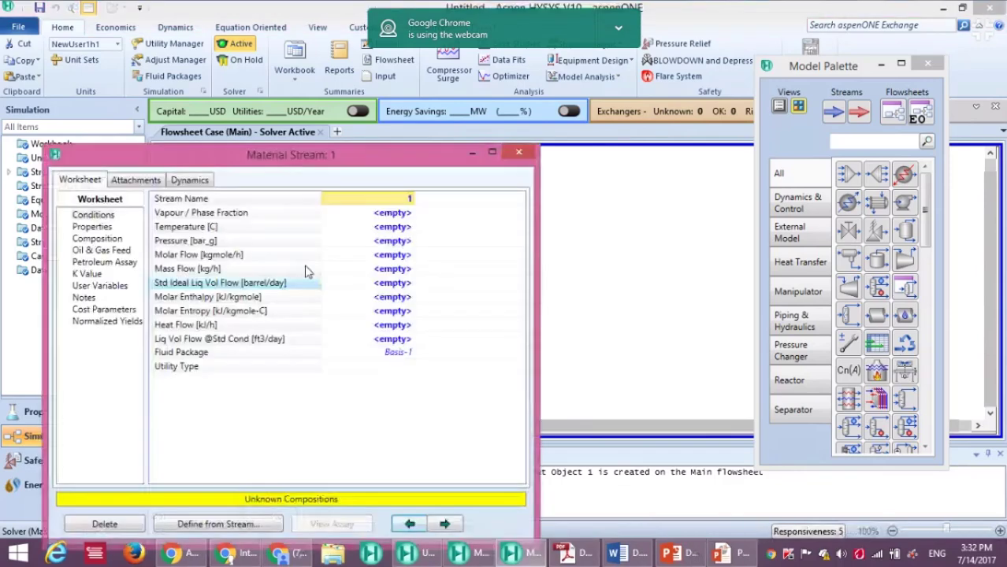
{"action": "left_click_drag", "start_coordinate": [251, 161], "coordinate": [367, 85]}
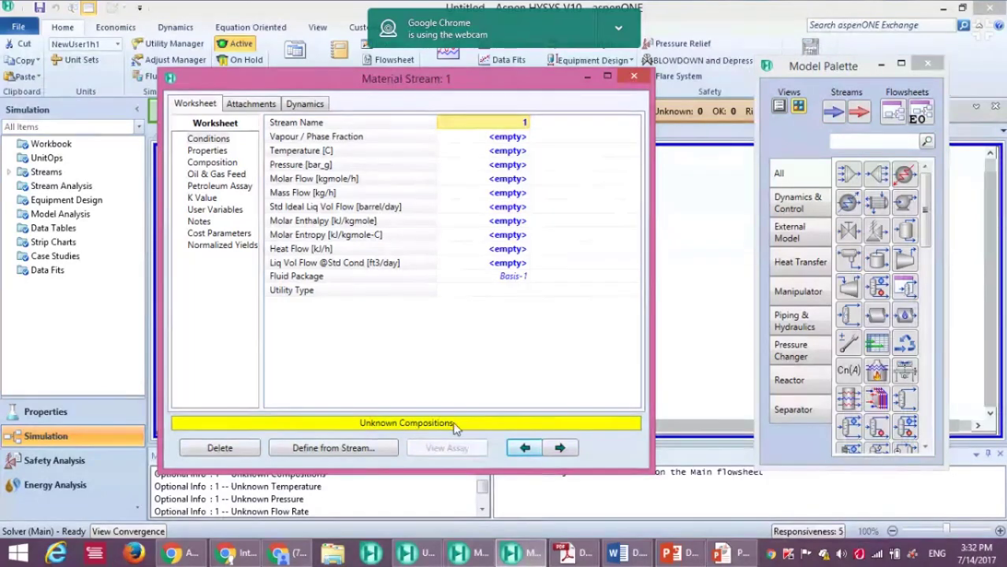
- Open stream 1's composition and set the H2O mole fraction to 0.8
{"action": "left_click", "coordinate": [213, 164]}
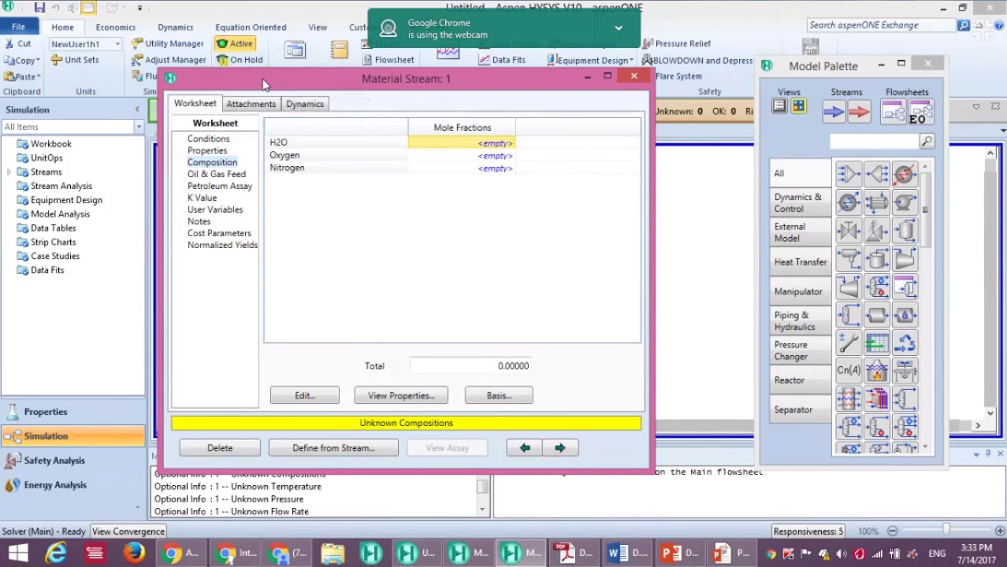
{"action": "left_click_drag", "start_coordinate": [264, 84], "coordinate": [264, 116]}
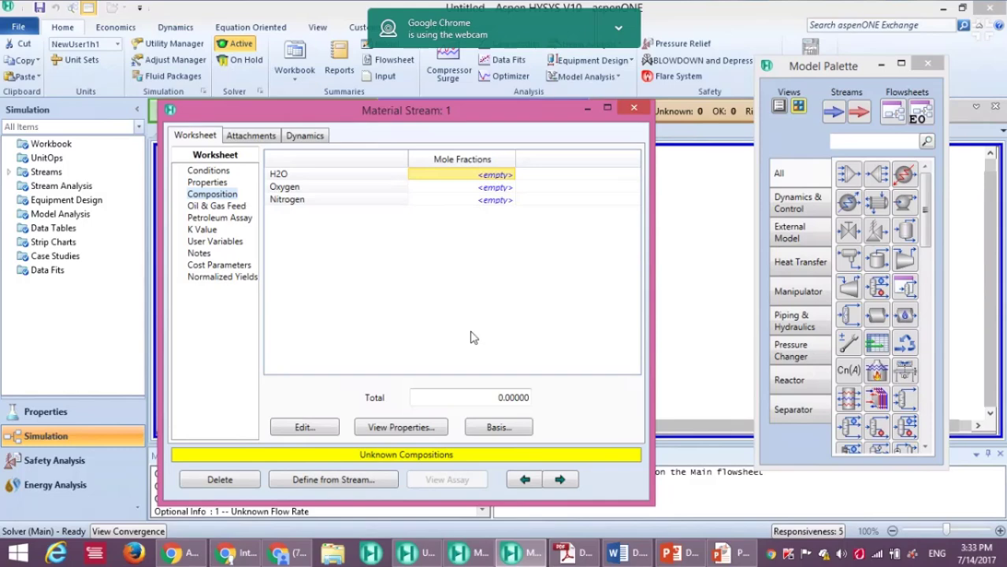
{"action": "left_click", "coordinate": [492, 176]}
{"action": "key", "text": "BackSpace"}
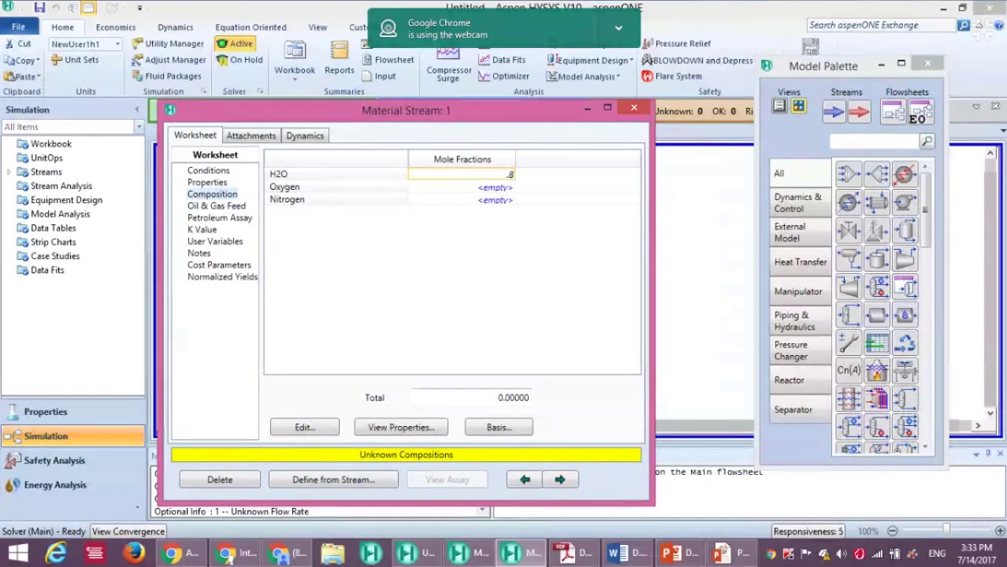
{"action": "type", "text": "0.8"}
{"action": "key", "text": "Return"}
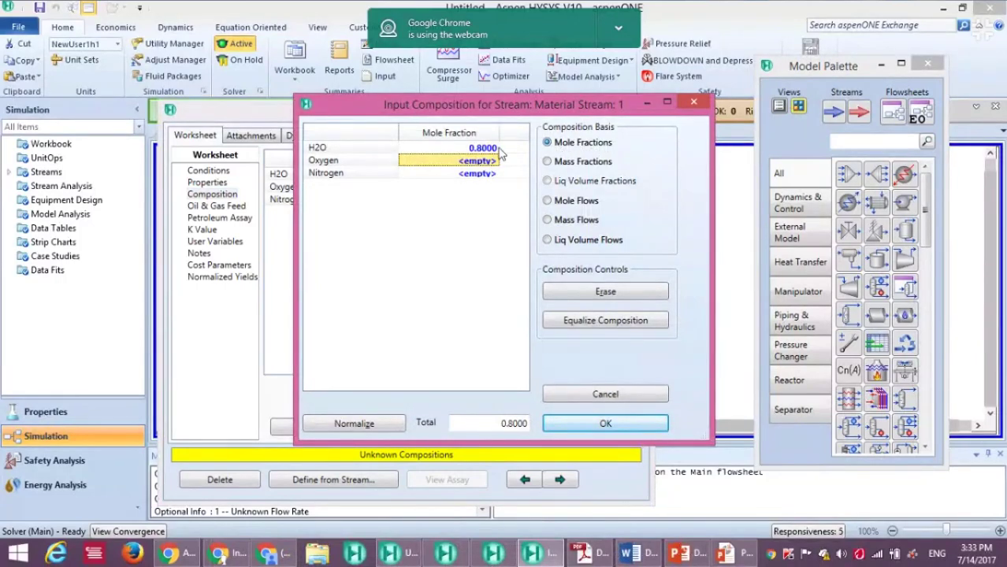
- Set the mole fractions to 0.04 for oxygen and 0.16 for nitrogen, and accept the composition
{"action": "left_click", "coordinate": [468, 162]}
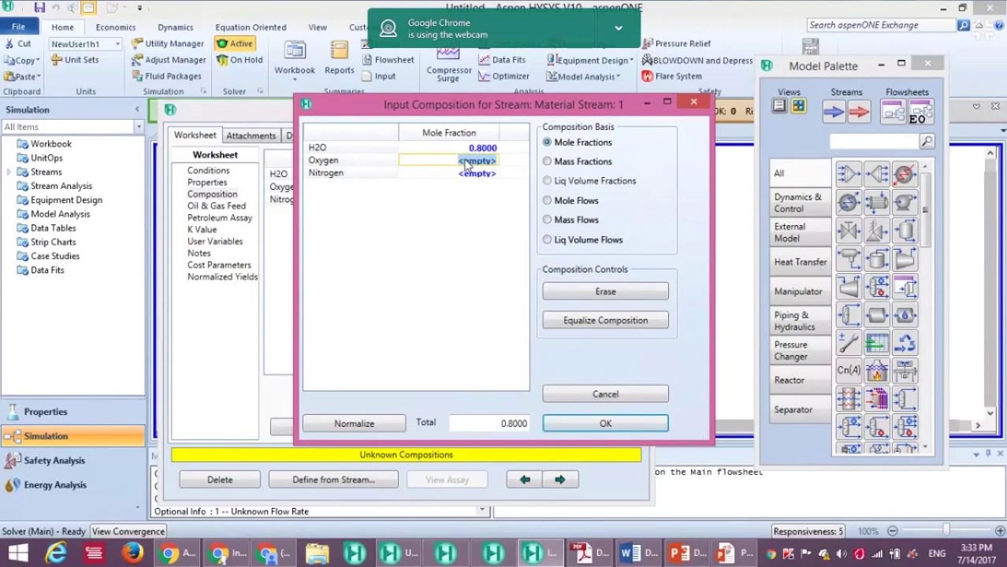
{"action": "key", "text": "BackSpace"}
{"action": "type", "text": ".04"}
{"action": "key", "text": "Return"}
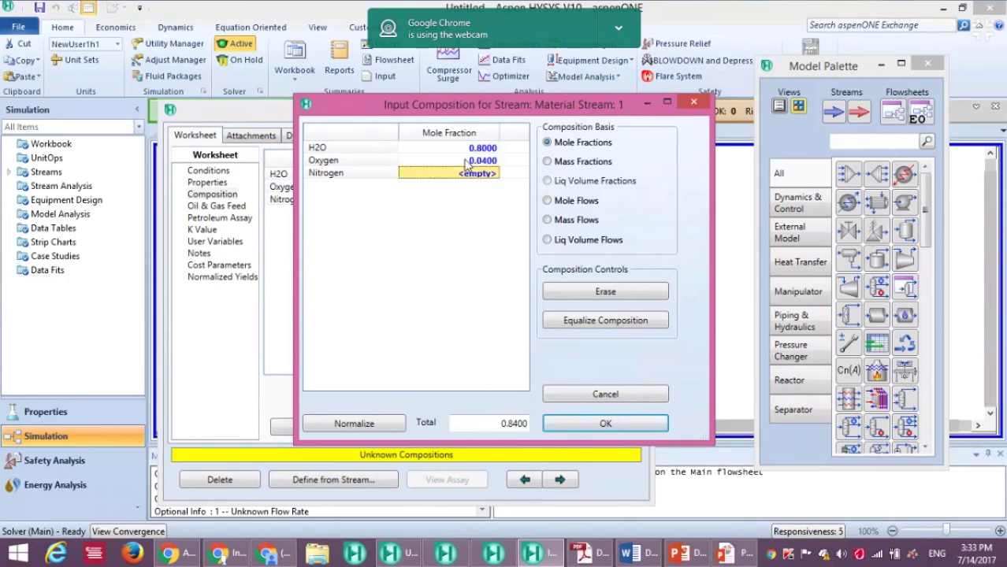
{"action": "key", "text": "BackSpace"}
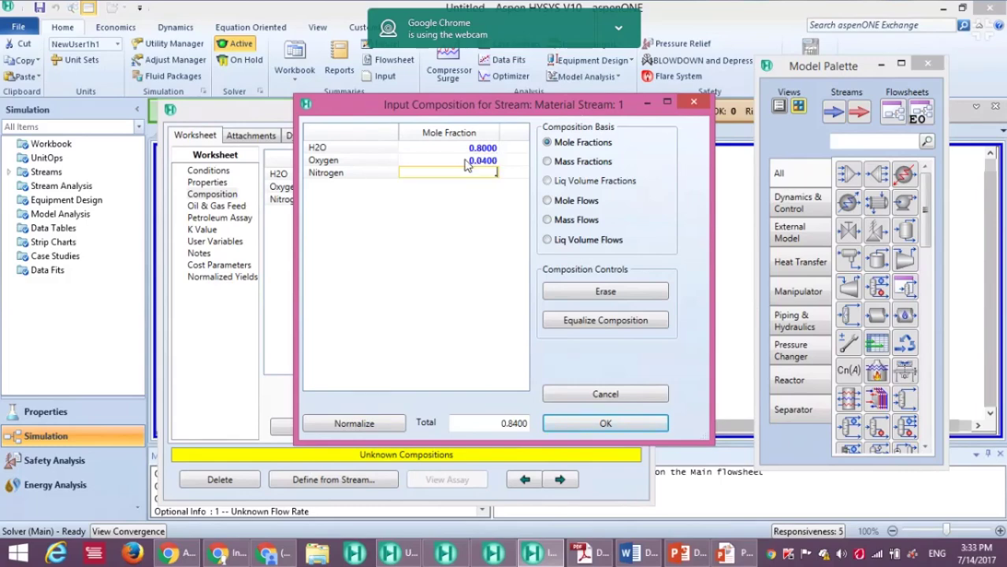
{"action": "type", "text": ".16"}
{"action": "key", "text": "Return"}
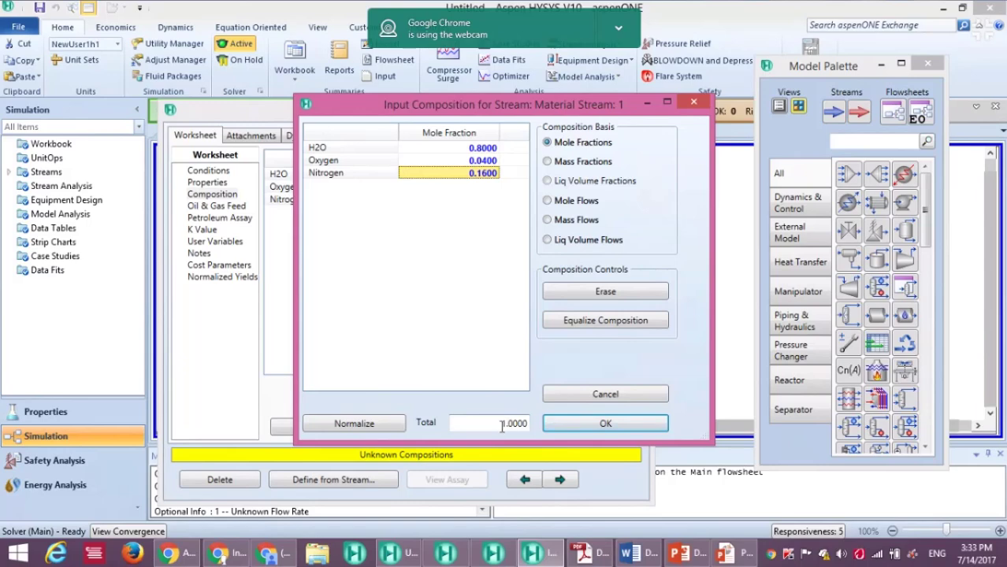
{"action": "left_click", "coordinate": [595, 427]}
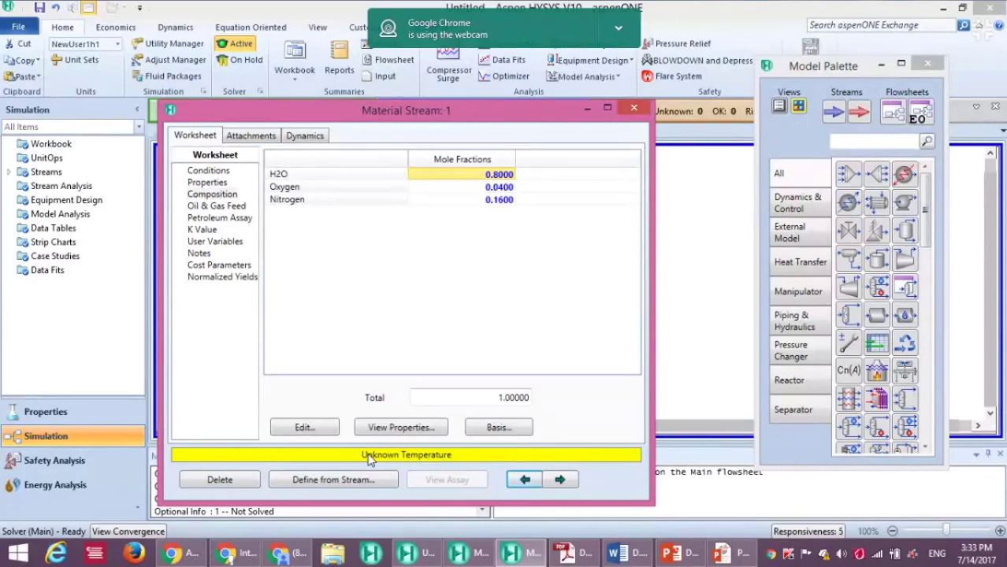
- Set stream 1's temperature to 25 °C in its conditions
{"action": "left_click", "coordinate": [223, 171]}
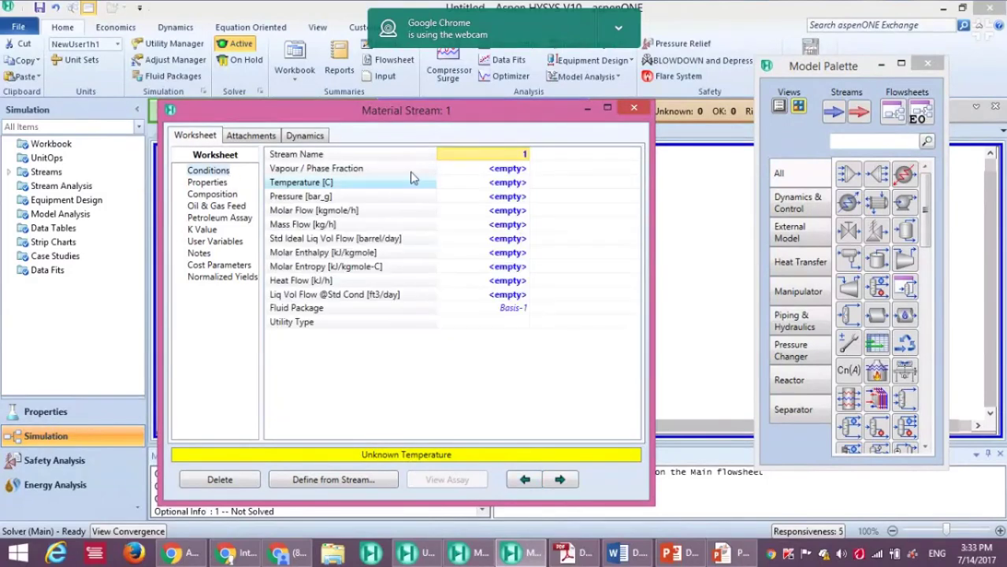
{"action": "left_click", "coordinate": [509, 183]}
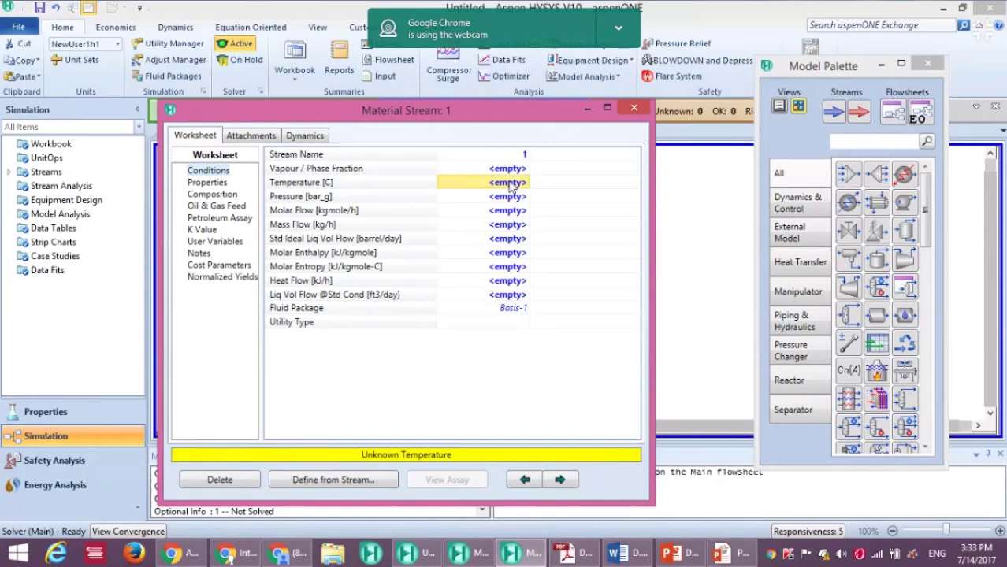
{"action": "type", "text": "25"}
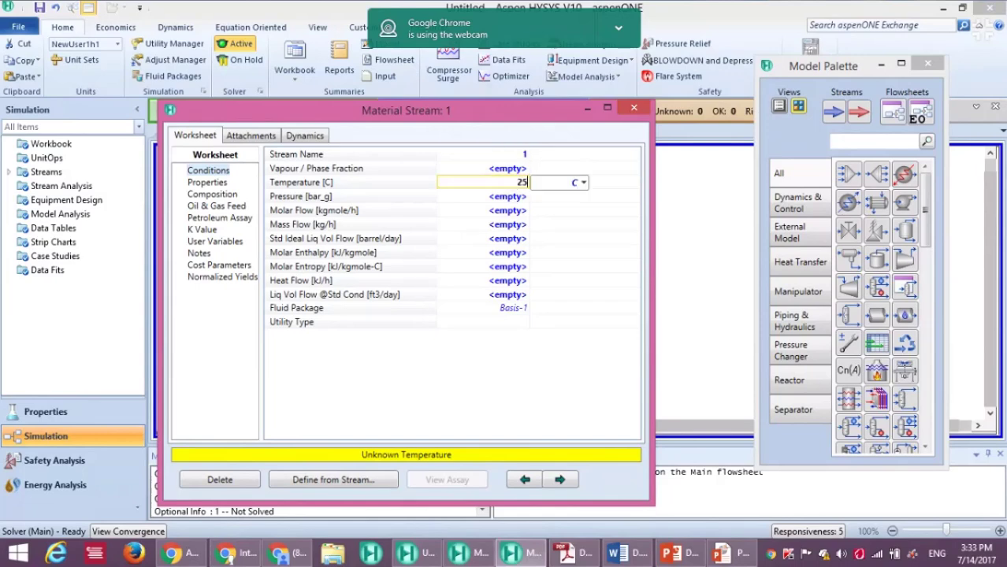
{"action": "key", "text": "Return"}
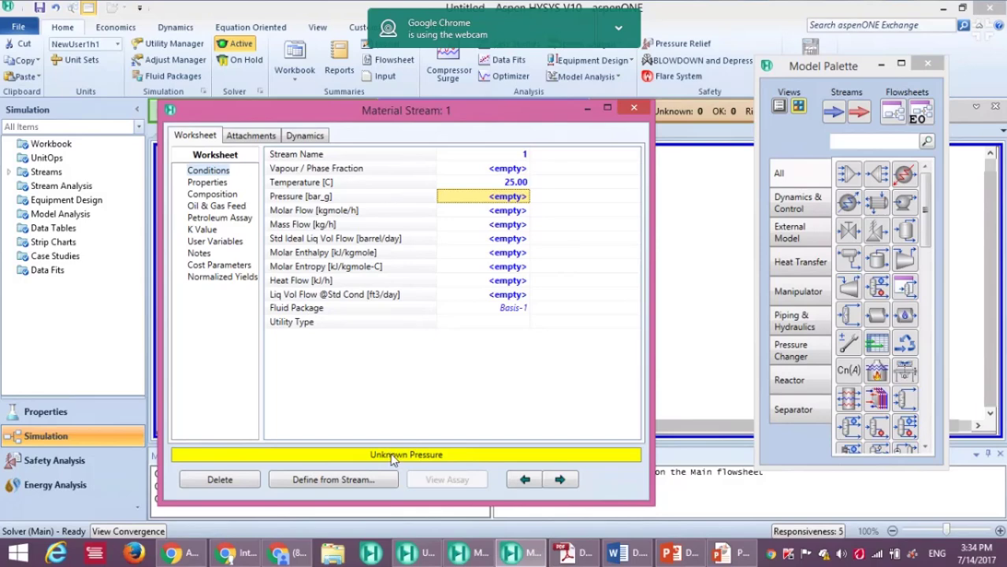
- Set stream 1's pressure to 3 with bar_g as the unit
{"action": "left_click", "coordinate": [492, 199]}
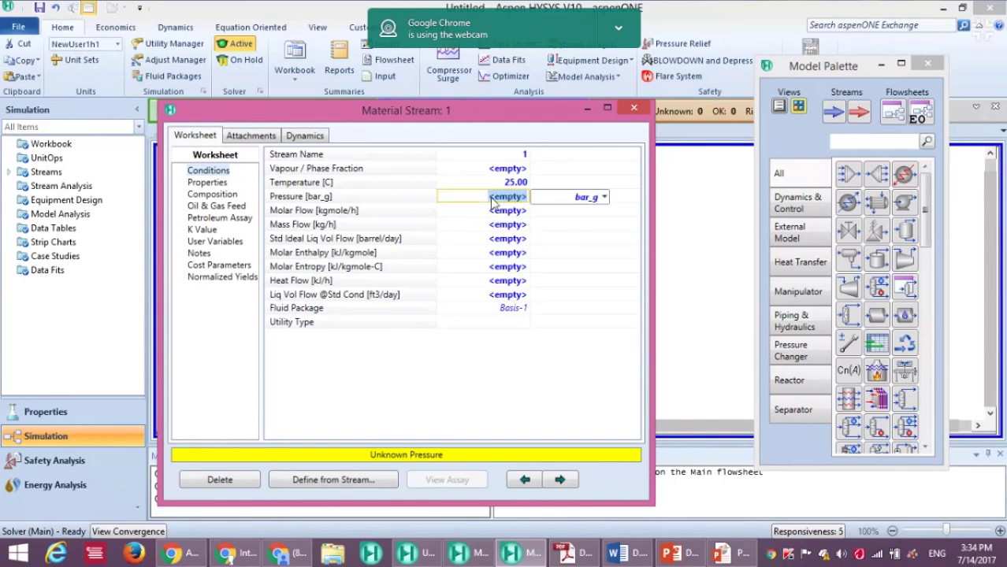
{"action": "type", "text": "3"}
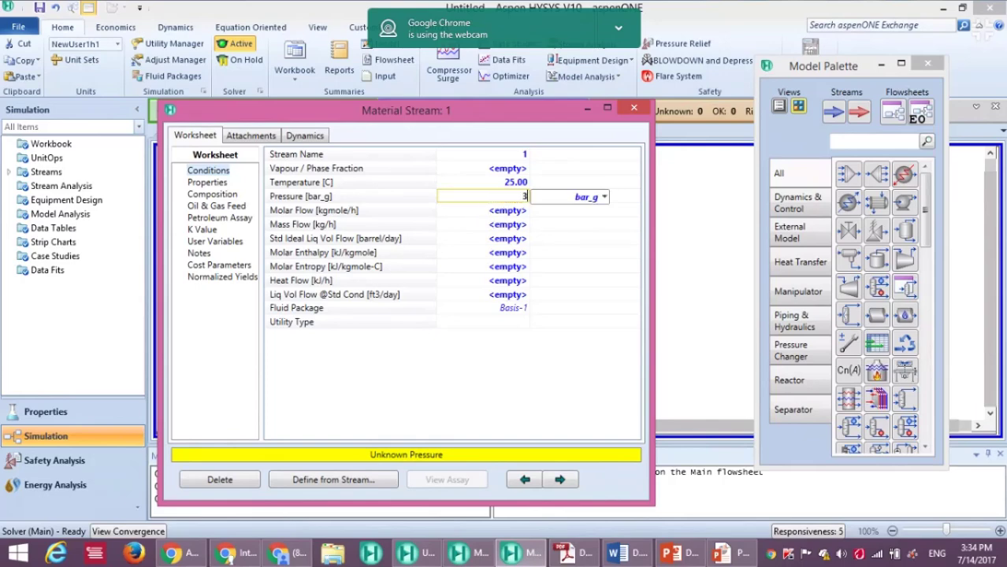
{"action": "left_click", "coordinate": [604, 197]}
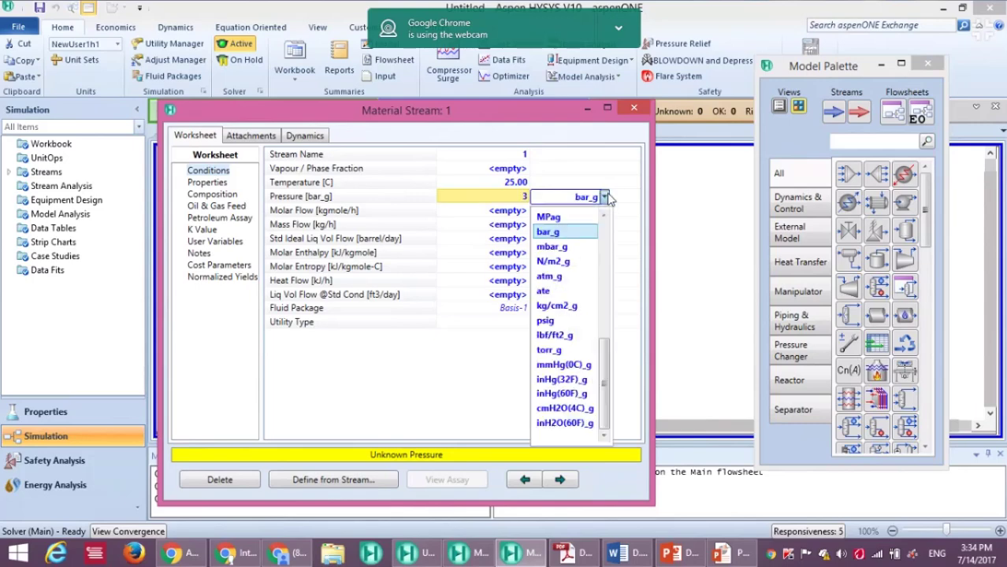
{"action": "left_click", "coordinate": [574, 235]}
{"action": "type", "text": "3"}
{"action": "key", "text": "Return"}
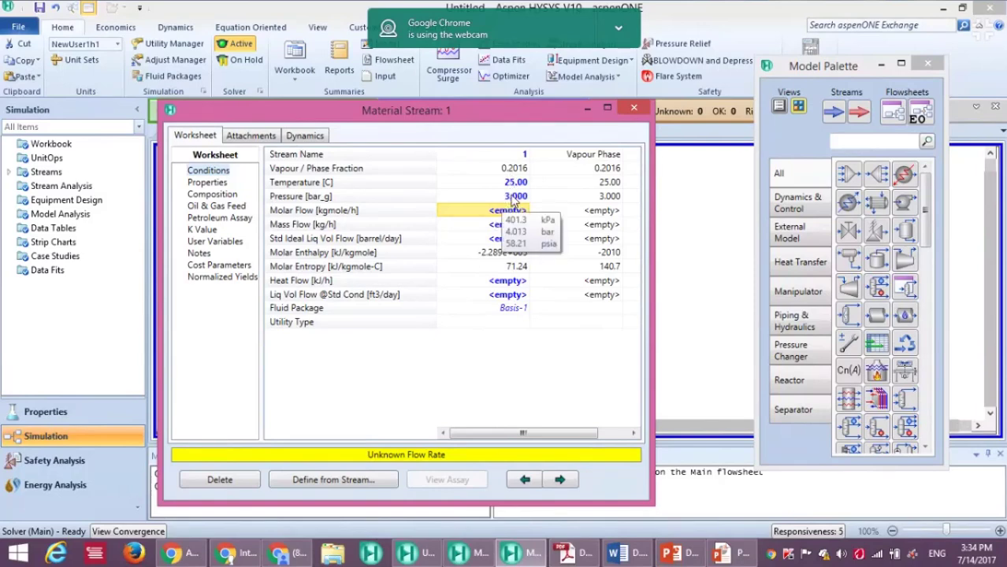
- Set stream 1's mass flow to 4000 kg/h and close the stream window
{"action": "left_click", "coordinate": [117, 45]}
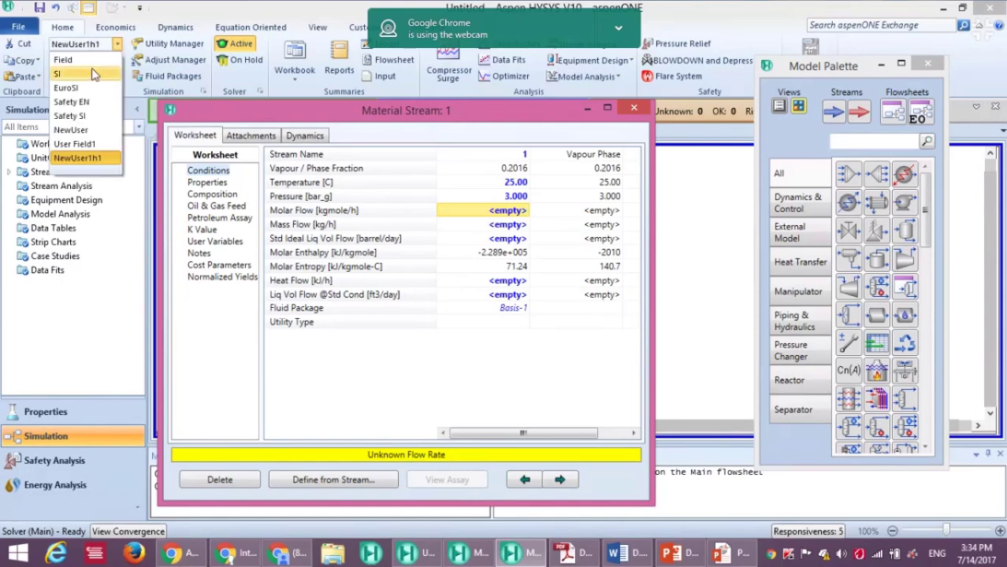
{"action": "left_click", "coordinate": [179, 8]}
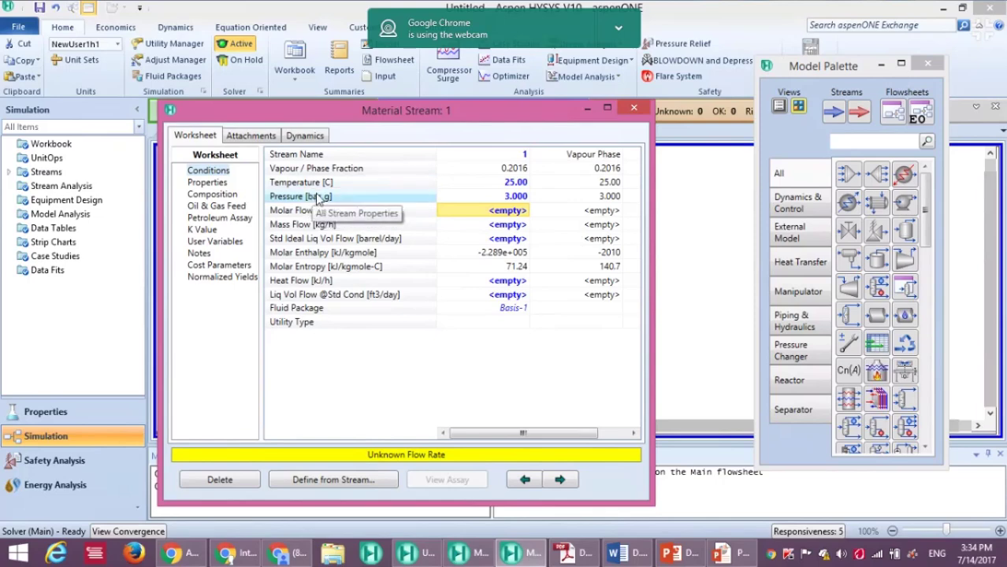
{"action": "mouse_move", "coordinate": [517, 203]}
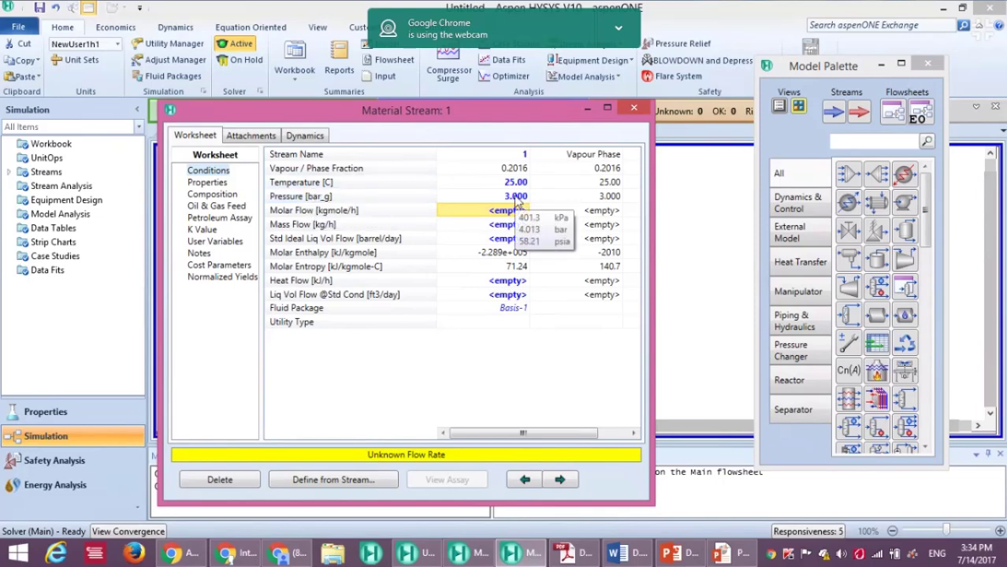
{"action": "left_click", "coordinate": [490, 228]}
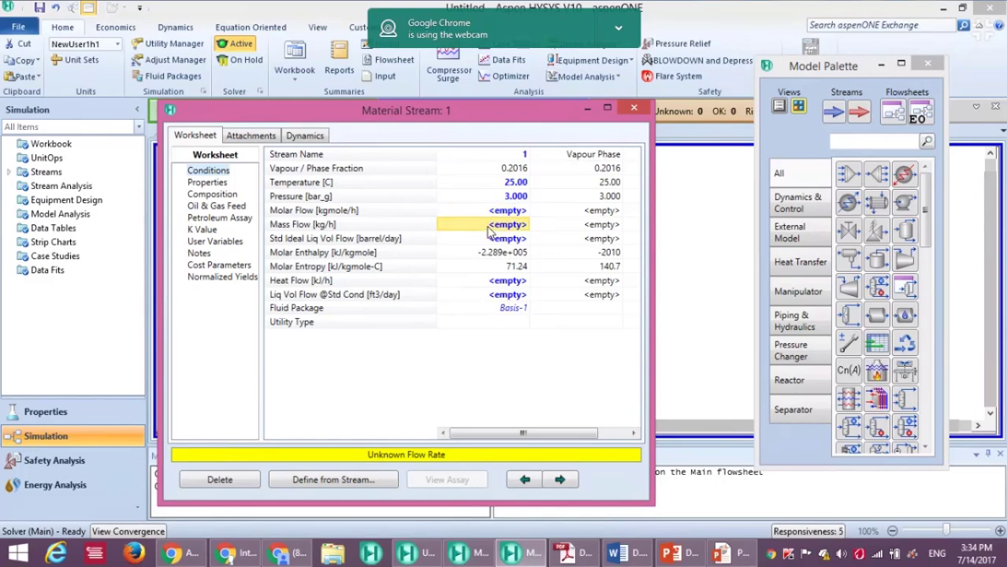
{"action": "type", "text": "4000"}
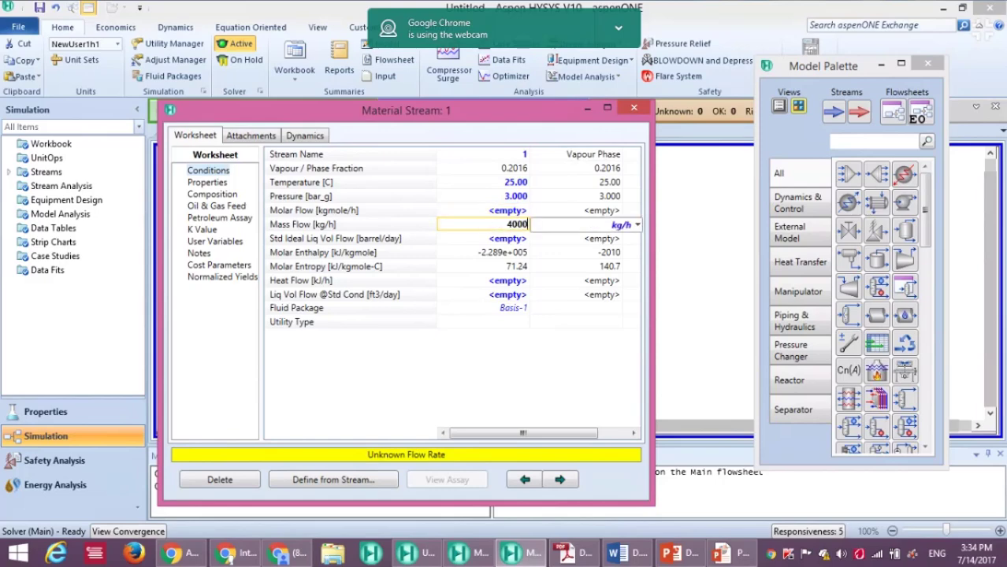
{"action": "key", "text": "Return"}
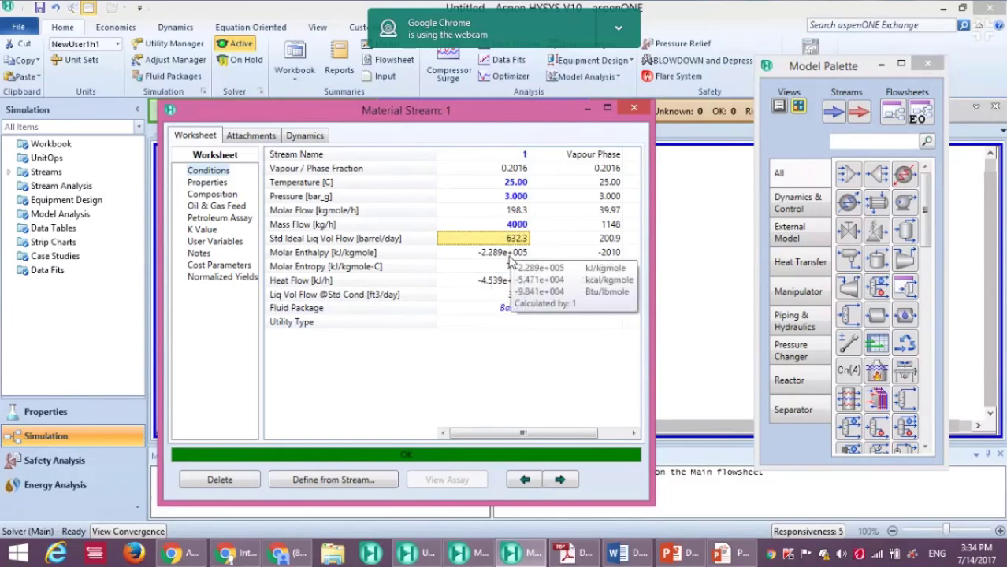
{"action": "left_click", "coordinate": [632, 109]}
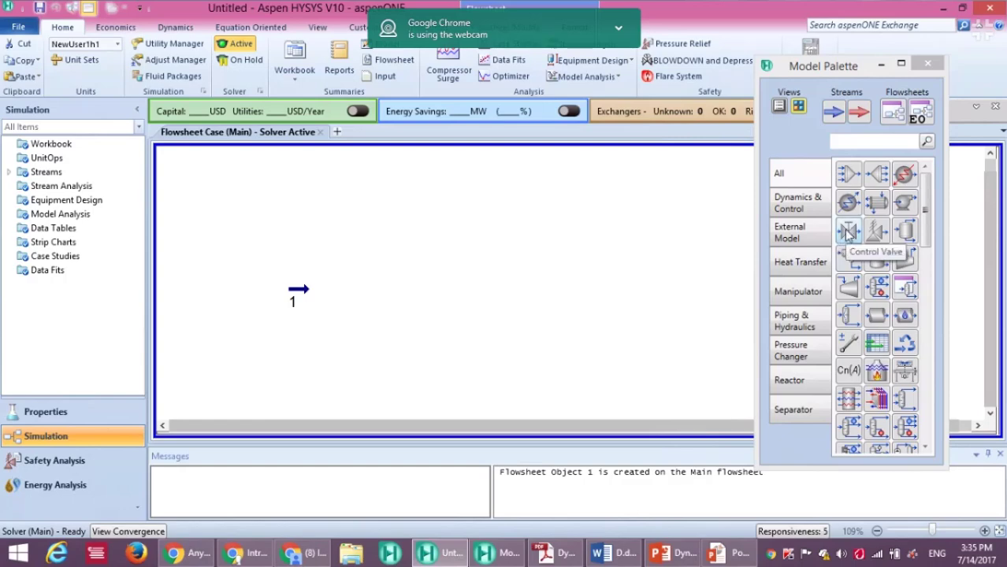
- Place a control valve just downstream of stream 1 and open its properties, moving the valve window clear of the flowsheet objects
{"action": "left_click", "coordinate": [849, 231]}
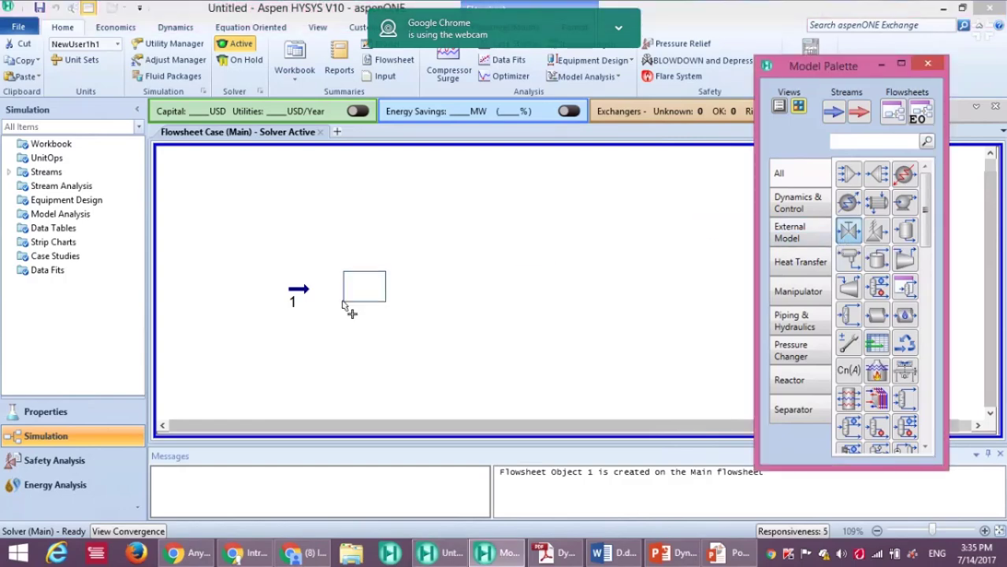
{"action": "left_click", "coordinate": [342, 302]}
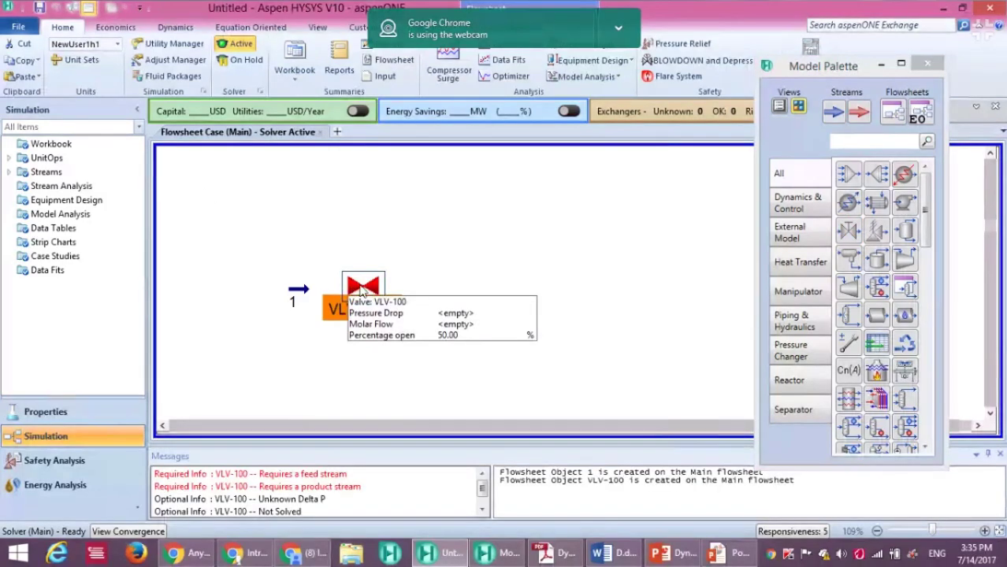
{"action": "left_click_drag", "start_coordinate": [362, 292], "coordinate": [350, 291]}
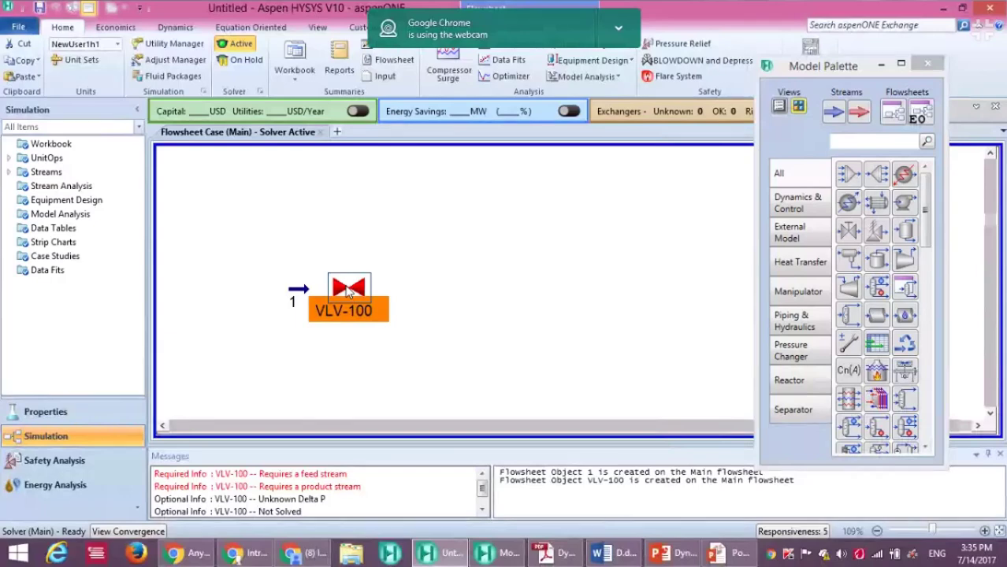
{"action": "double_click", "coordinate": [350, 291]}
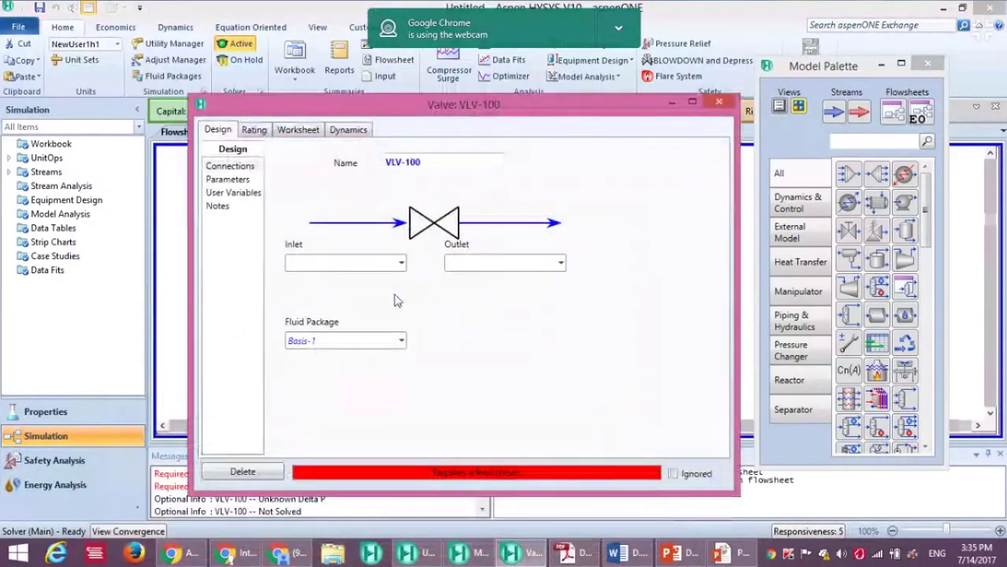
{"action": "left_click_drag", "start_coordinate": [409, 102], "coordinate": [617, 72]}
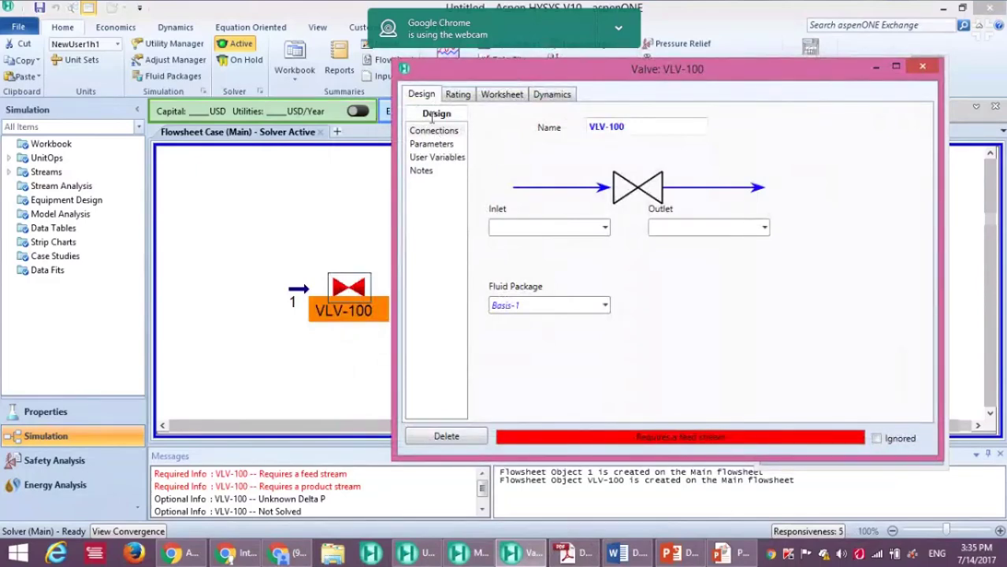
- Connect stream 1 as the valve's inlet and create stream 2 as its outlet
{"action": "left_click", "coordinate": [605, 229]}
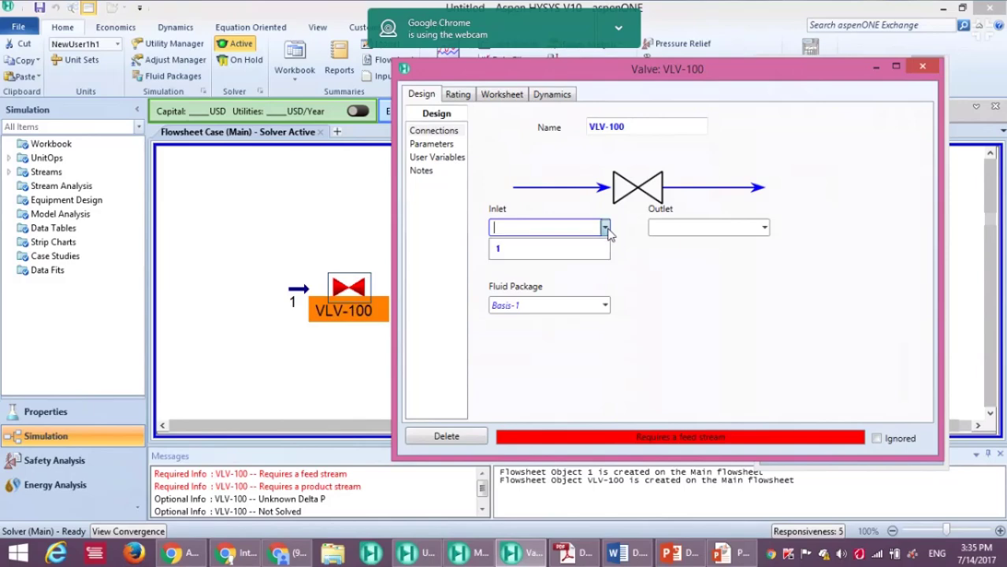
{"action": "left_click", "coordinate": [516, 250]}
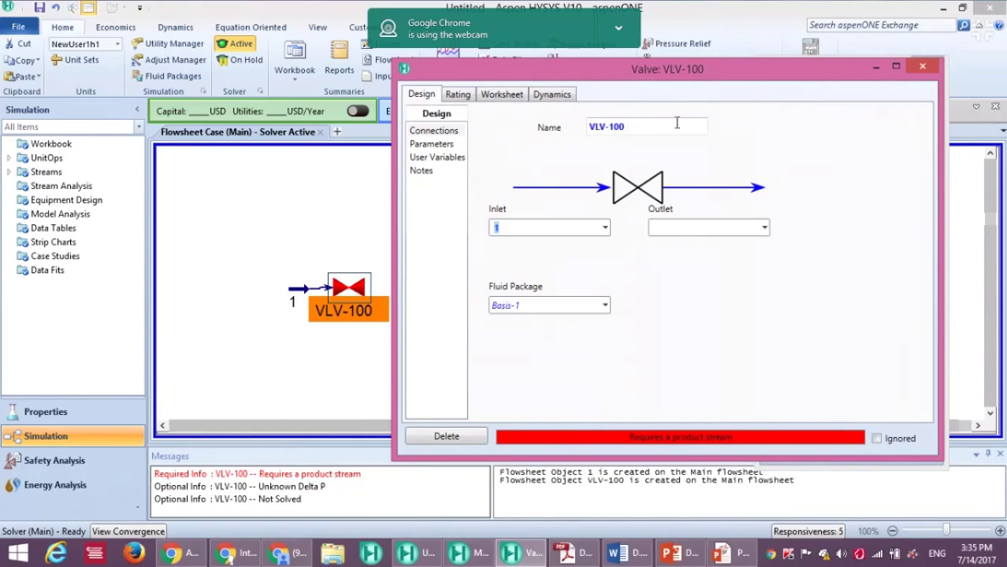
{"action": "left_click_drag", "start_coordinate": [681, 82], "coordinate": [719, 81]}
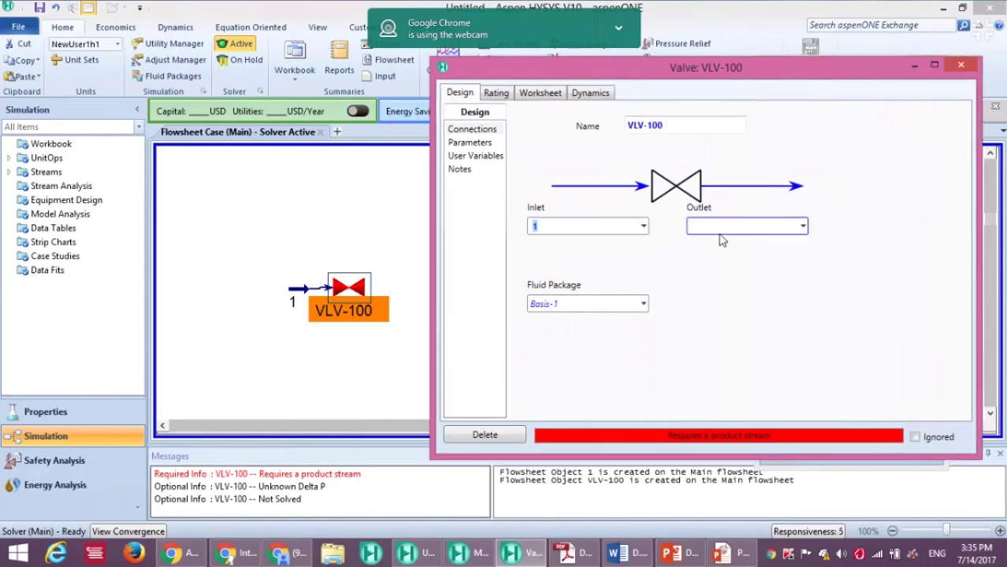
{"action": "left_click", "coordinate": [722, 223]}
{"action": "type", "text": "2"}
{"action": "key", "text": "Return"}
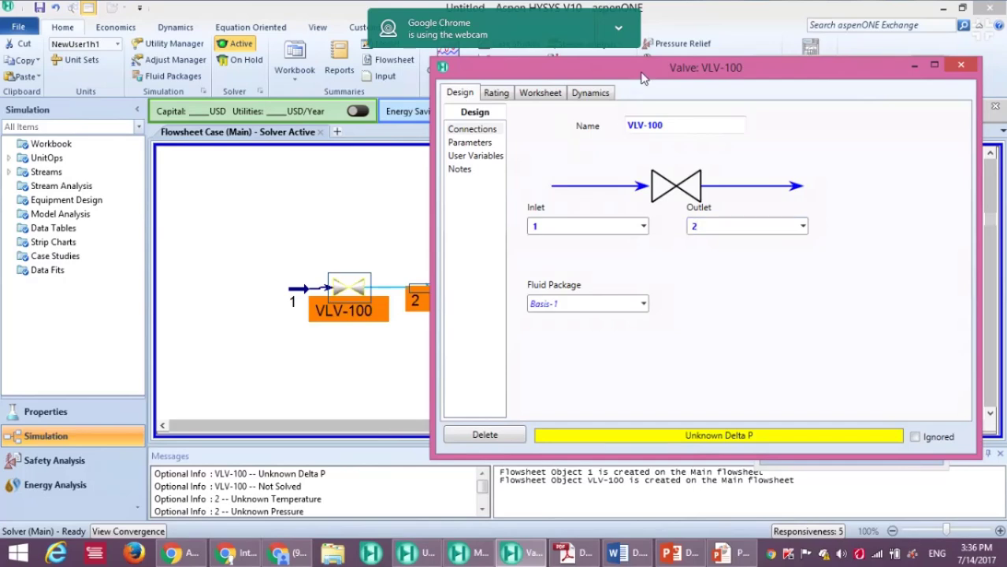
- Set the pressure drop of the feed valve VLV-100 to 100 kPa and close its window
{"action": "left_click_drag", "start_coordinate": [642, 77], "coordinate": [677, 72]}
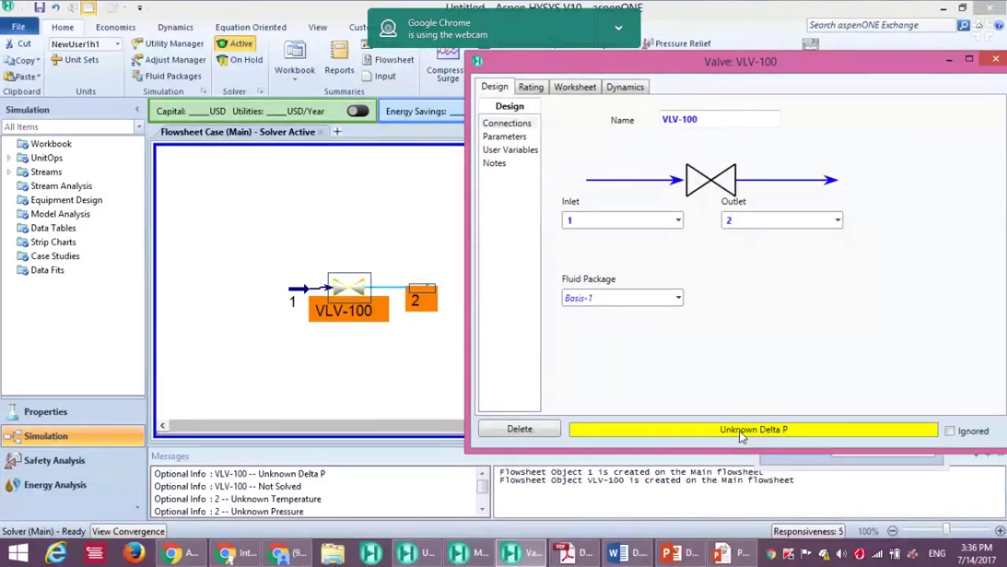
{"action": "left_click", "coordinate": [518, 137]}
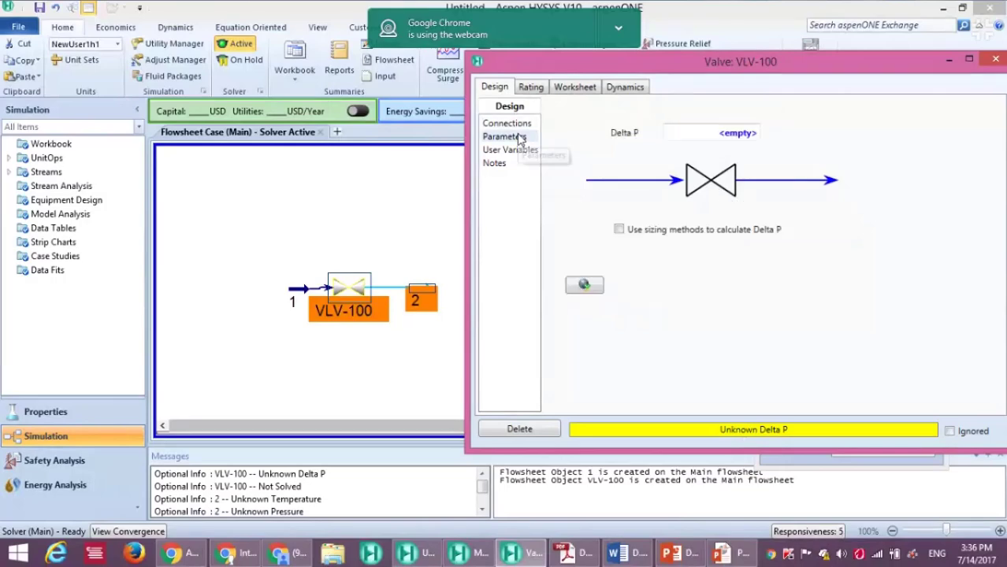
{"action": "left_click", "coordinate": [695, 134]}
{"action": "type", "text": "100"}
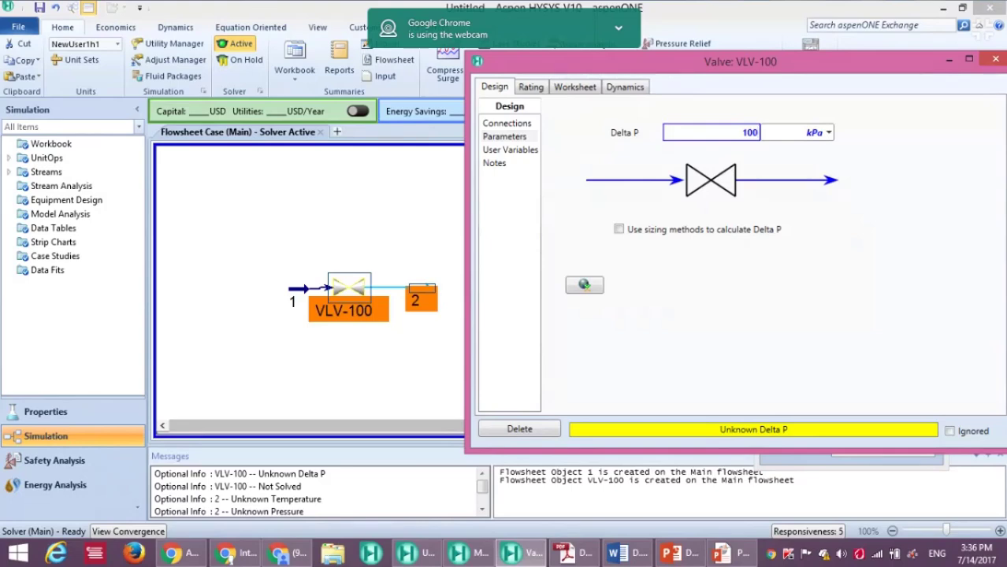
{"action": "key", "text": "Return"}
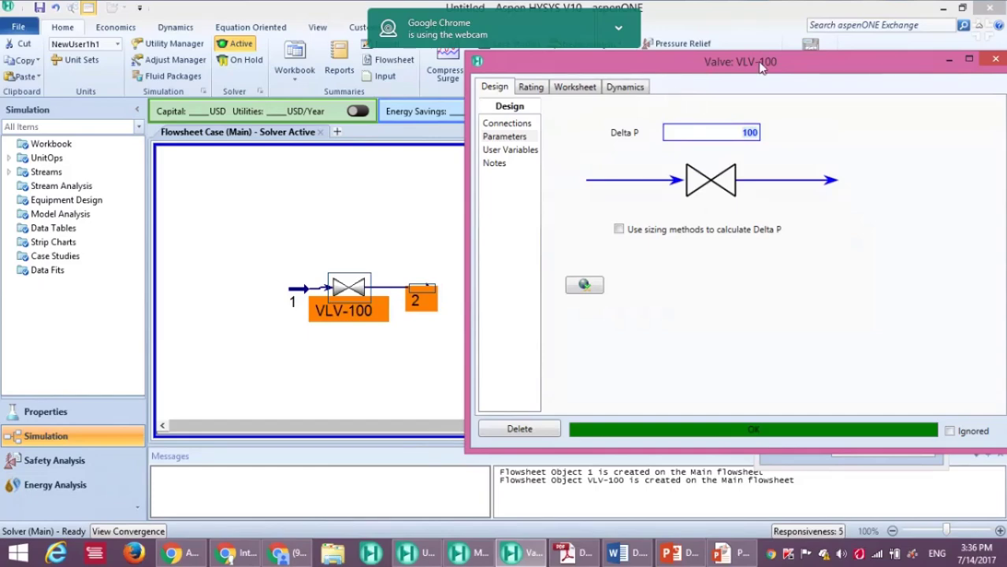
{"action": "left_click_drag", "start_coordinate": [761, 69], "coordinate": [480, 119]}
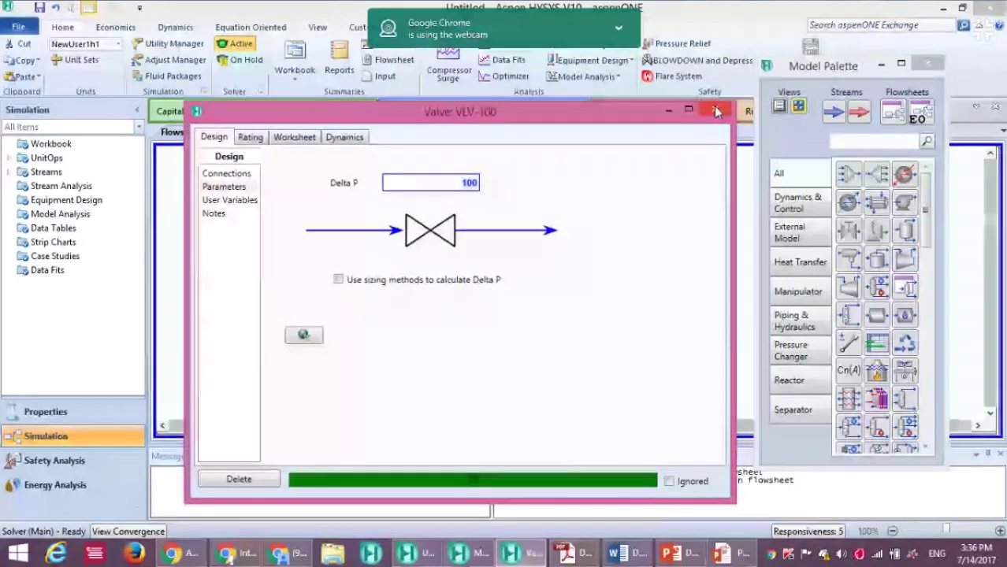
{"action": "left_click_drag", "start_coordinate": [587, 118], "coordinate": [590, 98]}
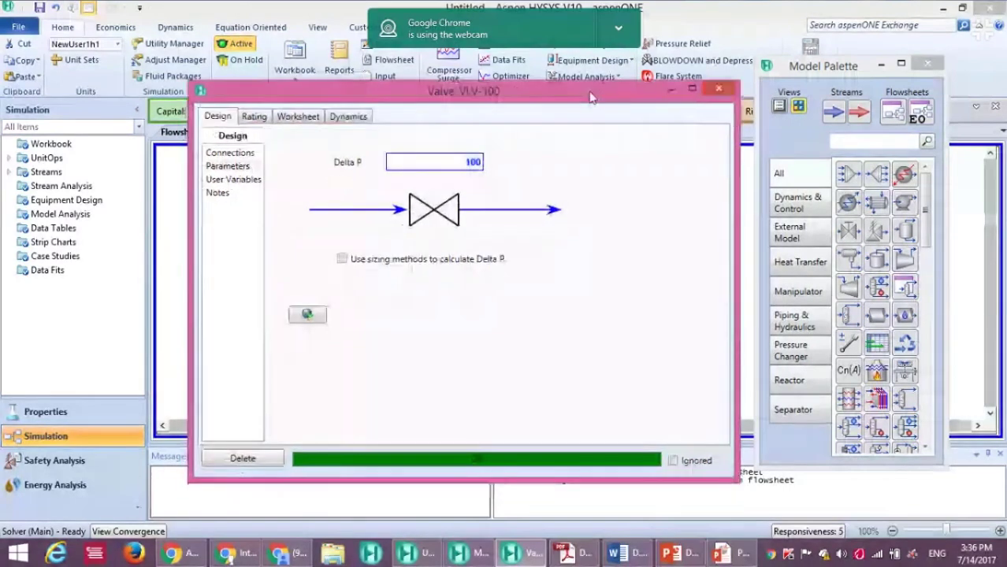
{"action": "left_click", "coordinate": [718, 89]}
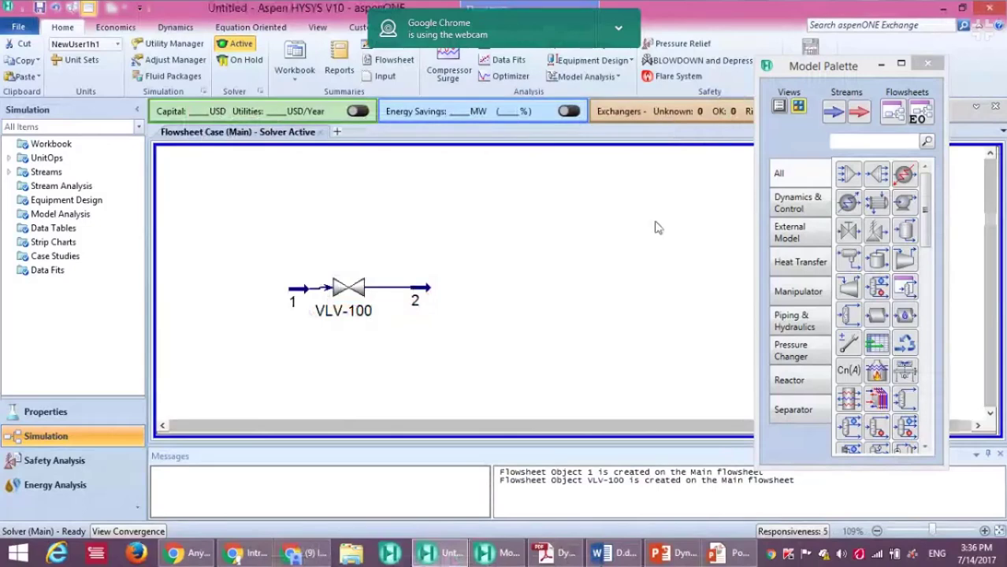
- Place a tank just downstream of stream 2 and align it roughly level with the feed line
{"action": "mouse_move", "coordinate": [415, 294]}
{"action": "left_click", "coordinate": [880, 262]}
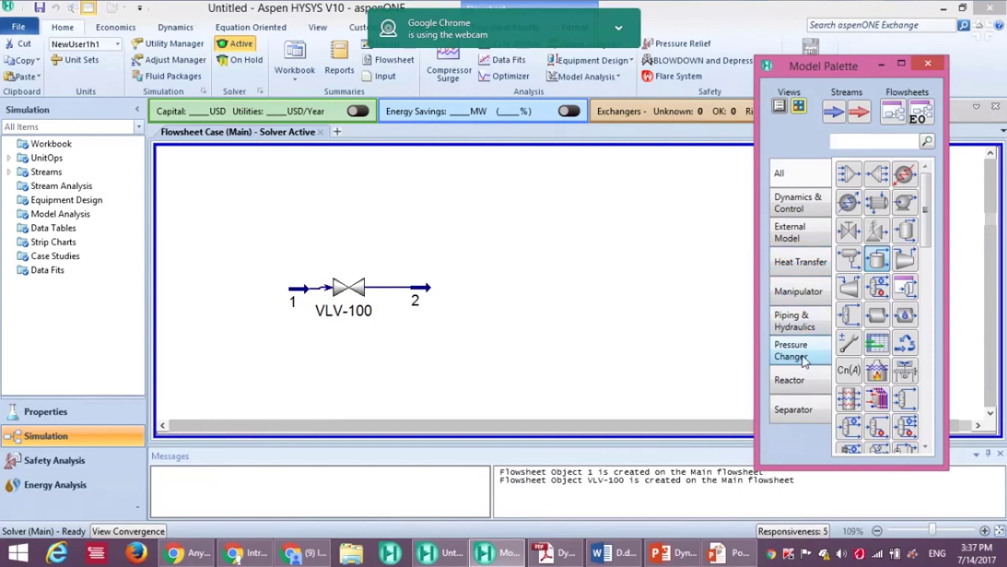
{"action": "left_click", "coordinate": [794, 415]}
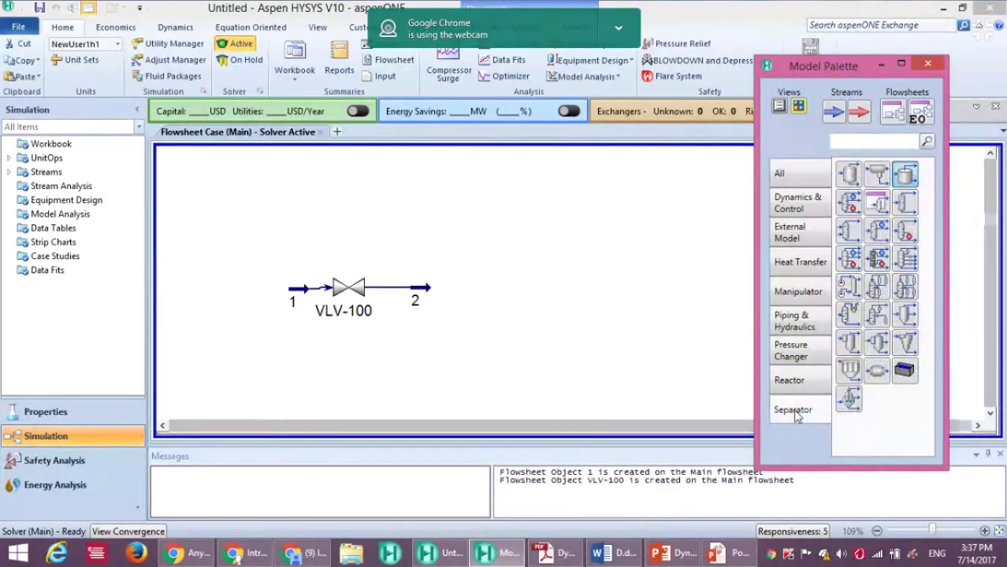
{"action": "left_click_drag", "start_coordinate": [906, 201], "coordinate": [466, 328]}
{"action": "left_click", "coordinate": [796, 176]}
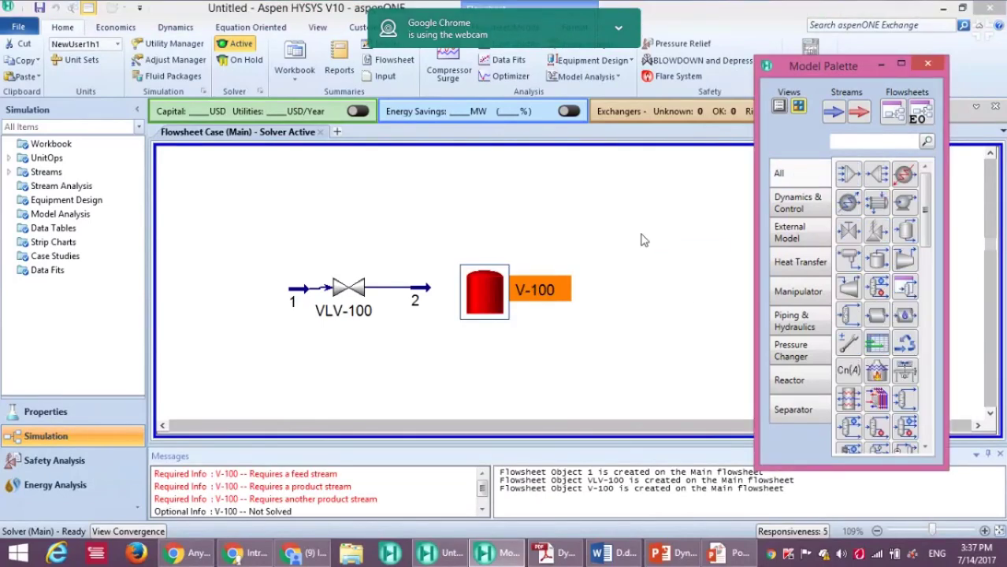
{"action": "left_click", "coordinate": [491, 290]}
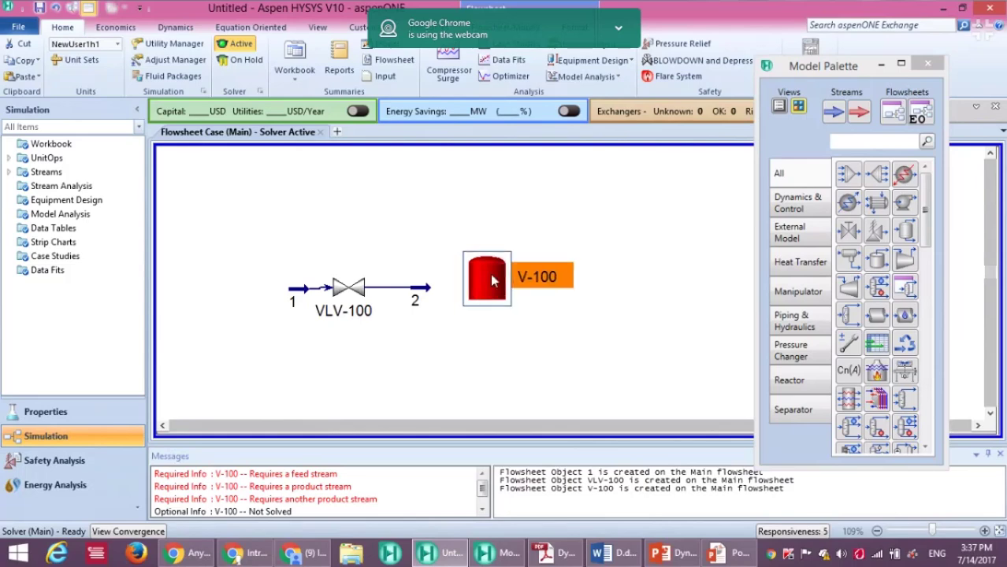
{"action": "left_click_drag", "start_coordinate": [491, 290], "coordinate": [481, 283]}
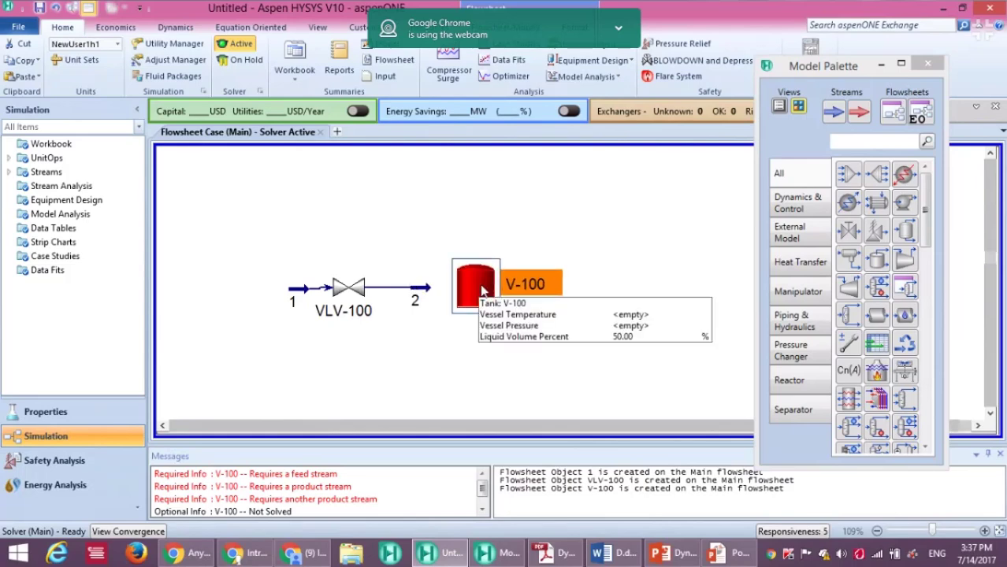
- Connect stream 2 as the tank's inlet, create vapour outlet "vap" and liquid outlet "liq", and close the tank window
{"action": "double_click", "coordinate": [483, 291]}
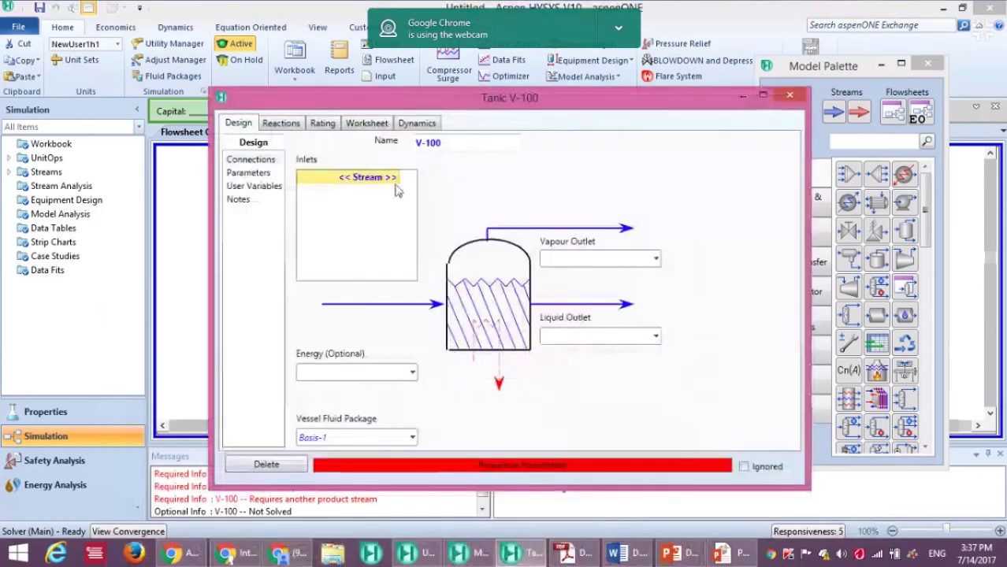
{"action": "left_click", "coordinate": [394, 177]}
{"action": "left_click", "coordinate": [323, 198]}
{"action": "left_click", "coordinate": [592, 258]}
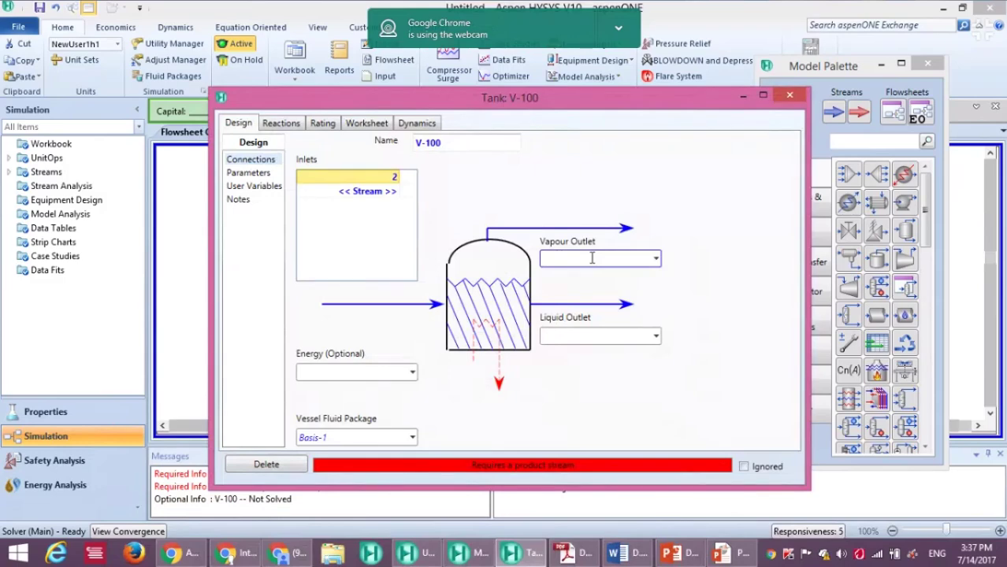
{"action": "type", "text": "vap"}
{"action": "key", "text": "Tab"}
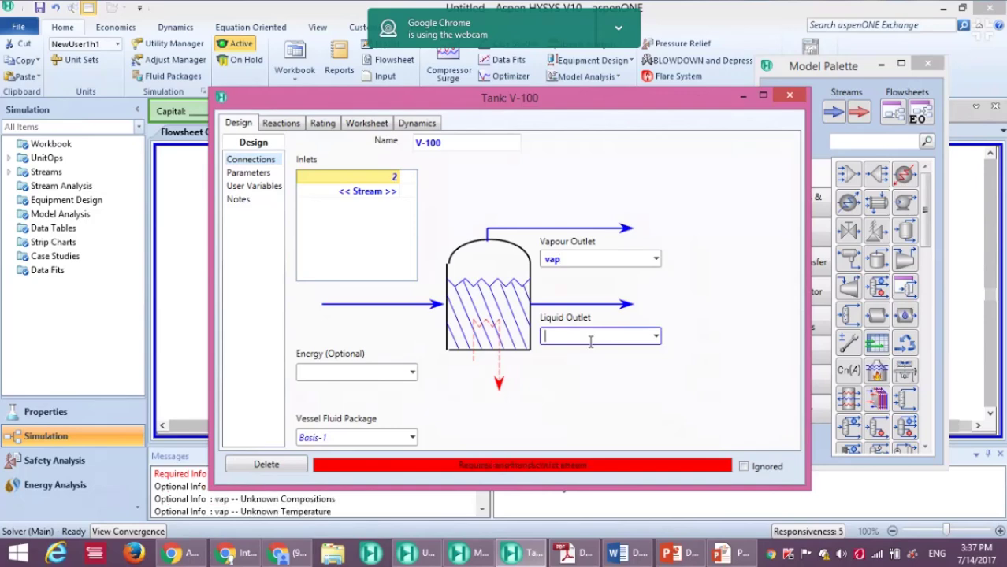
{"action": "type", "text": "liq"}
{"action": "key", "text": "Return"}
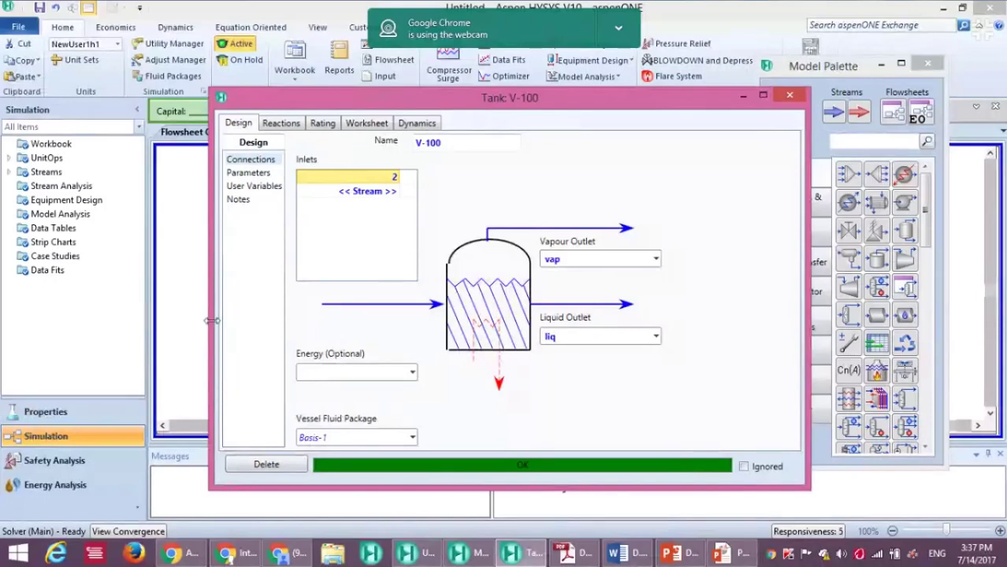
{"action": "left_click", "coordinate": [791, 95]}
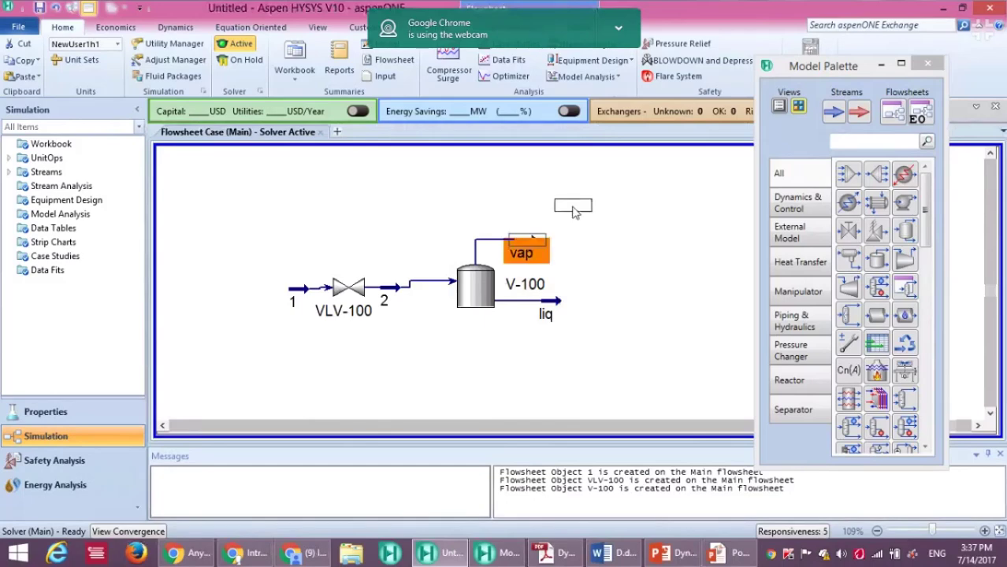
- Move the vap and liq outlet streams farther from the tank, raising vap above it
{"action": "left_click_drag", "start_coordinate": [574, 211], "coordinate": [573, 220]}
{"action": "left_click_drag", "start_coordinate": [551, 301], "coordinate": [582, 301]}
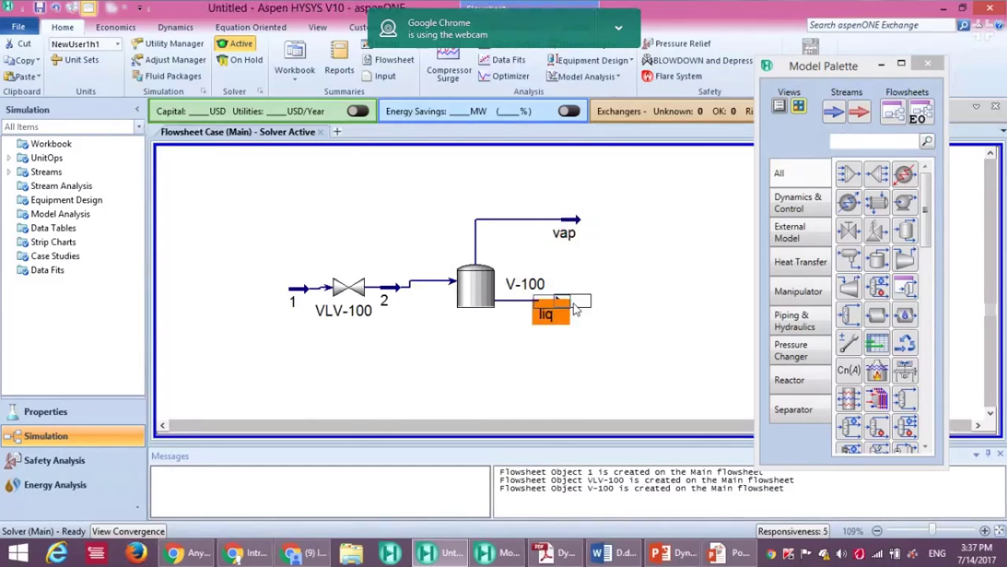
{"action": "left_click", "coordinate": [619, 286]}
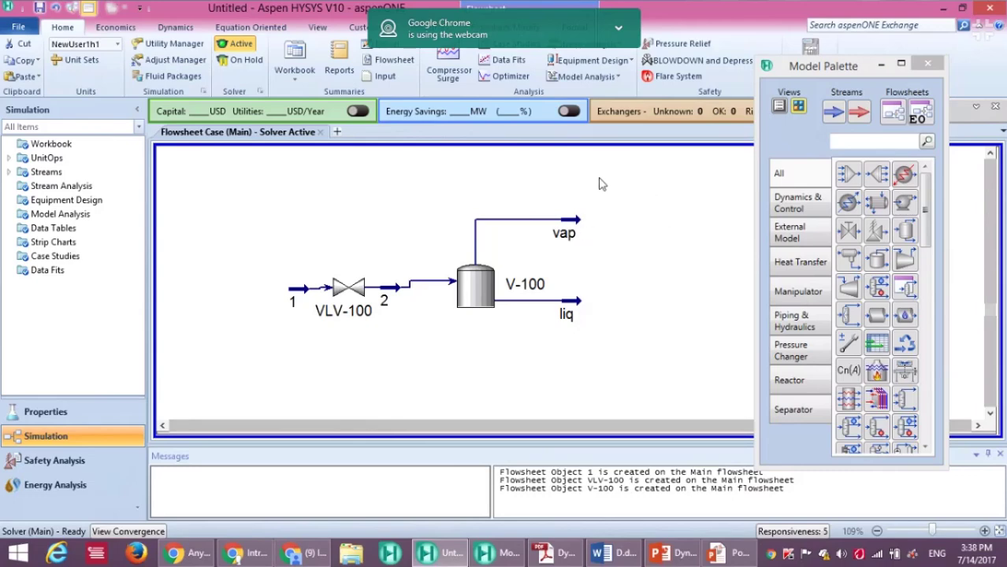
- Place two control valves, one just downstream of the vap stream and one just downstream of the liq stream
{"action": "left_click", "coordinate": [845, 230]}
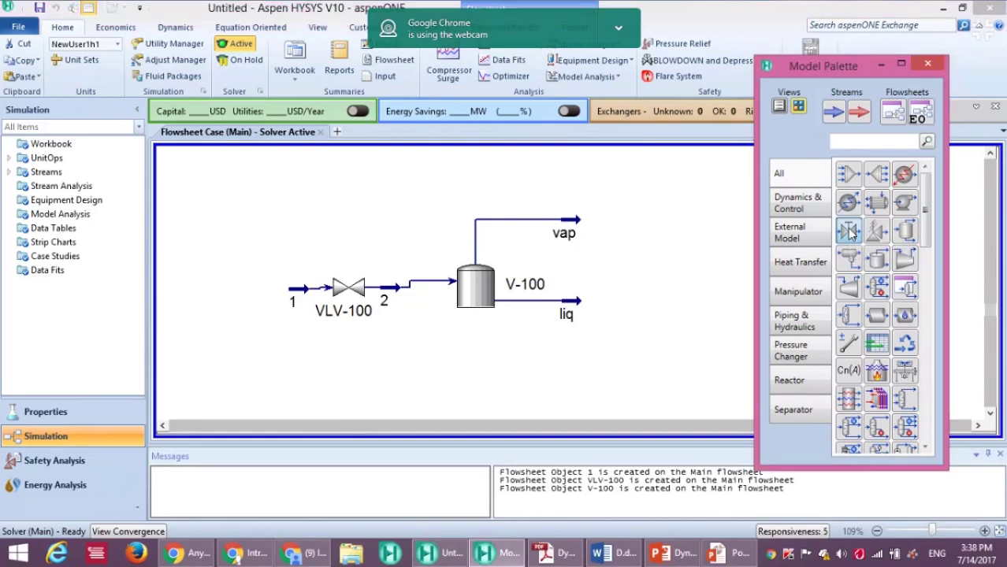
{"action": "left_click", "coordinate": [592, 237]}
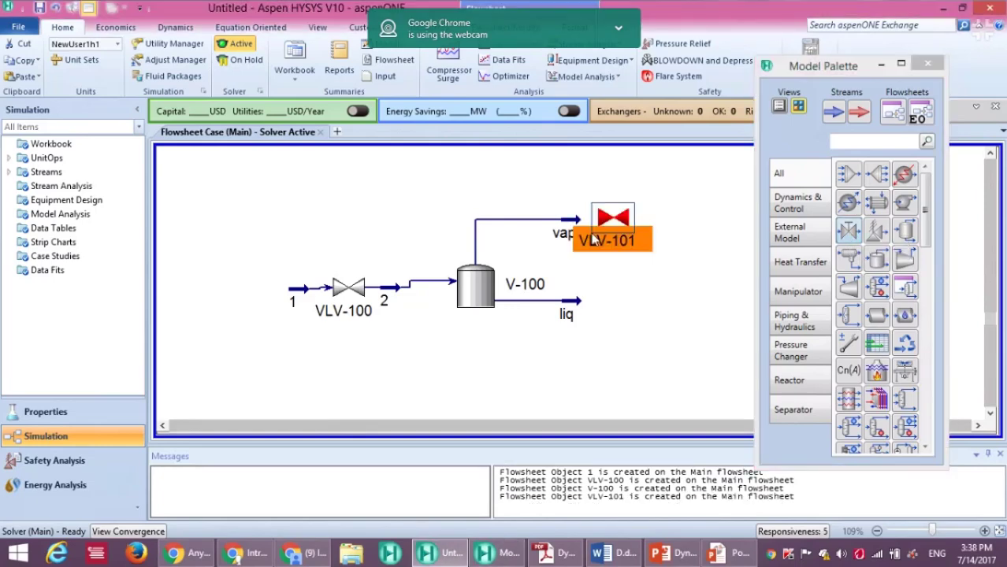
{"action": "left_click", "coordinate": [847, 230]}
{"action": "left_click", "coordinate": [623, 297]}
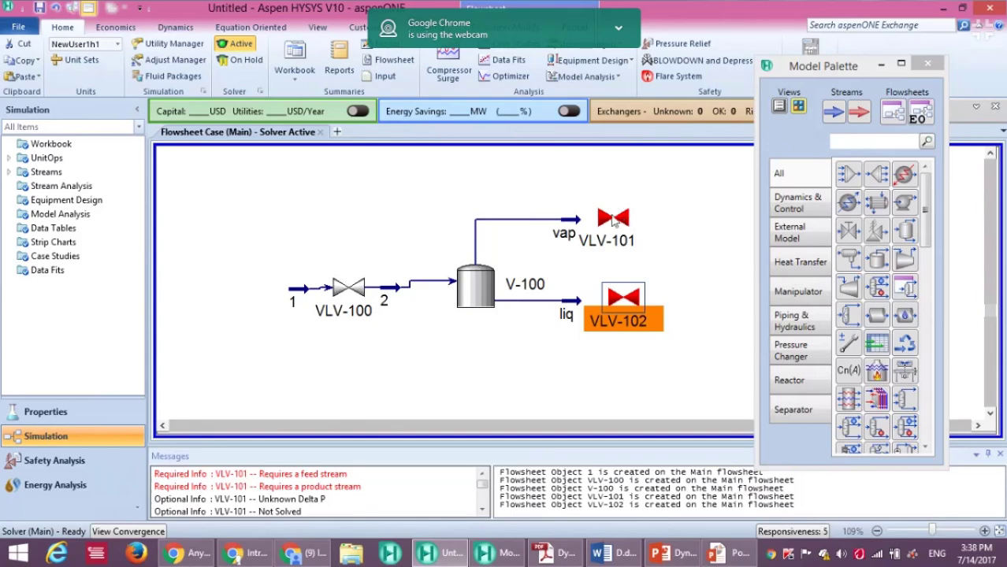
- Connect vap as the inlet of the vapour-line valve VLV-101 and create stream "vap1" as its outlet
{"action": "left_click", "coordinate": [614, 222]}
{"action": "double_click", "coordinate": [615, 222]}
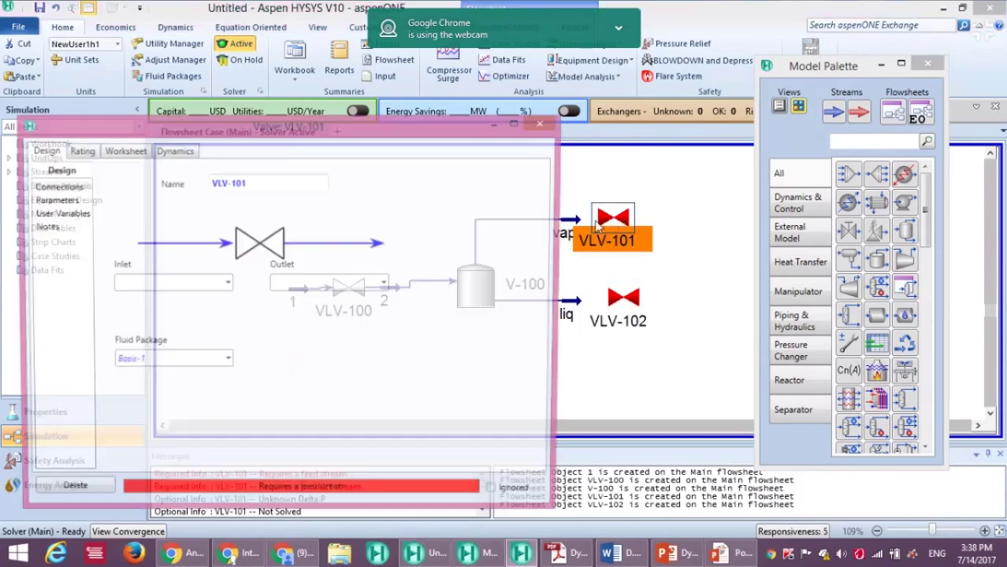
{"action": "left_click", "coordinate": [226, 284]}
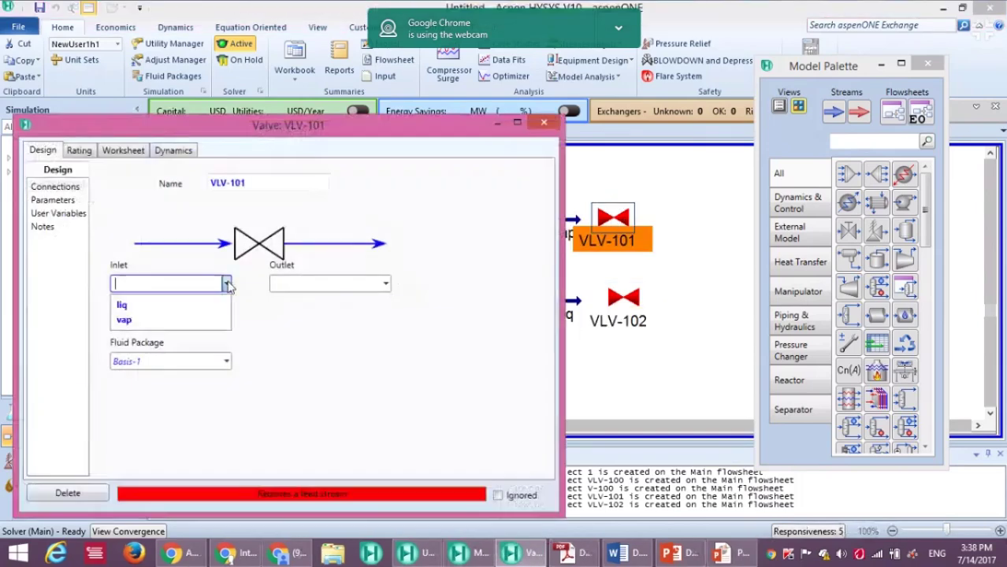
{"action": "left_click", "coordinate": [189, 320]}
{"action": "left_click", "coordinate": [315, 283]}
{"action": "type", "text": "vap"}
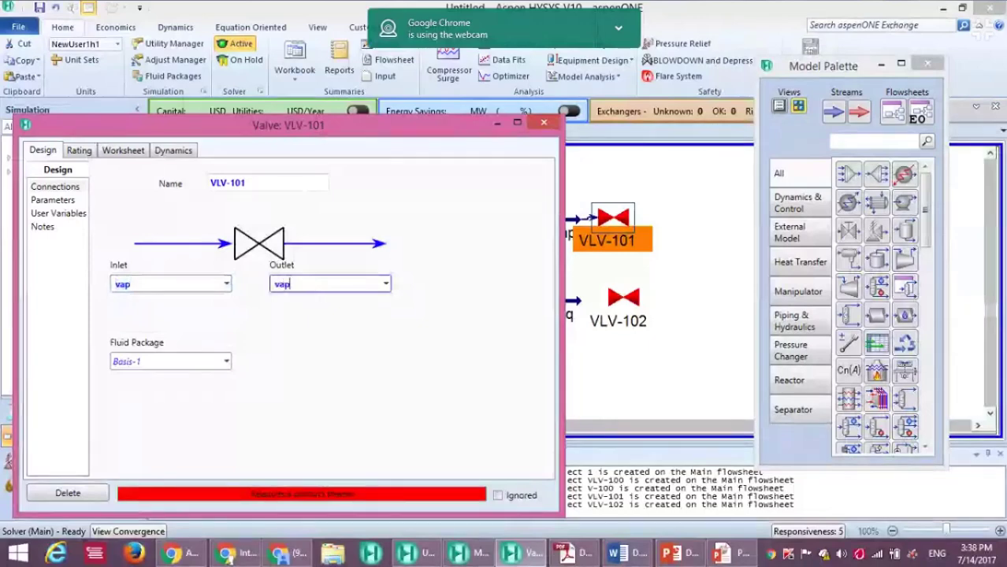
{"action": "type", "text": "1"}
{"action": "key", "text": "Return"}
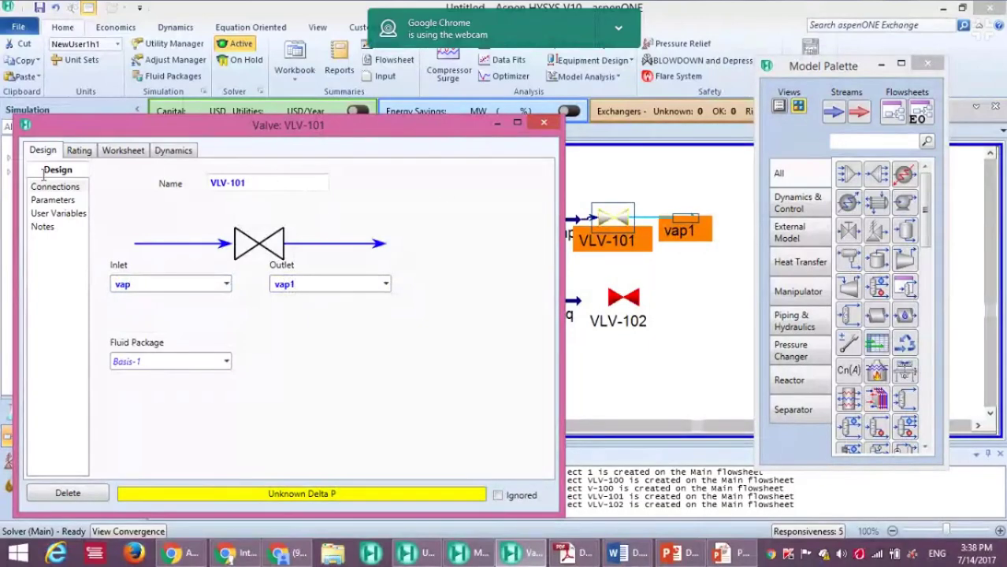
- Set the vapour-line valve's pressure drop to 100 kPa and close its window
{"action": "left_click", "coordinate": [46, 200]}
{"action": "left_click", "coordinate": [251, 196]}
{"action": "type", "text": "100"}
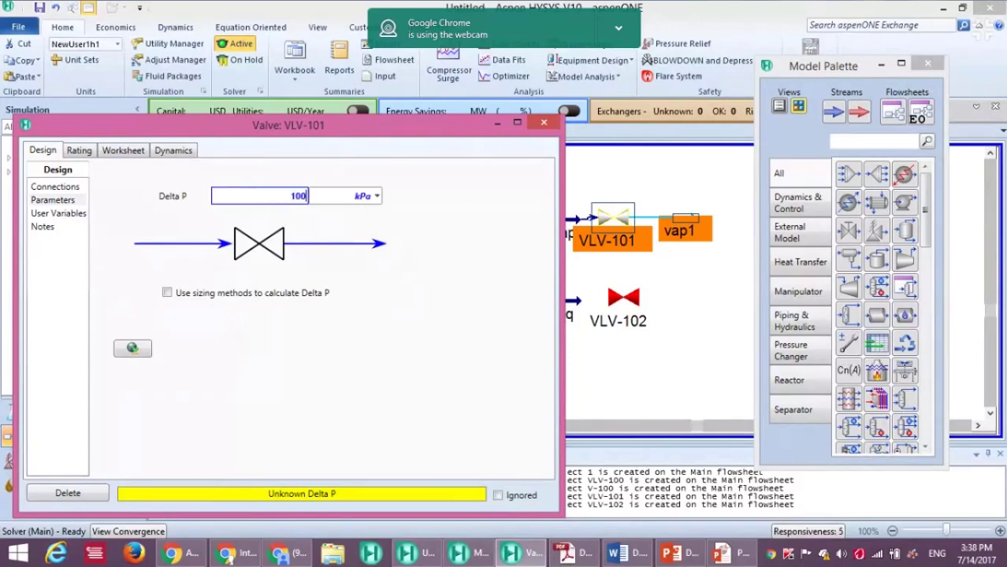
{"action": "key", "text": "Return"}
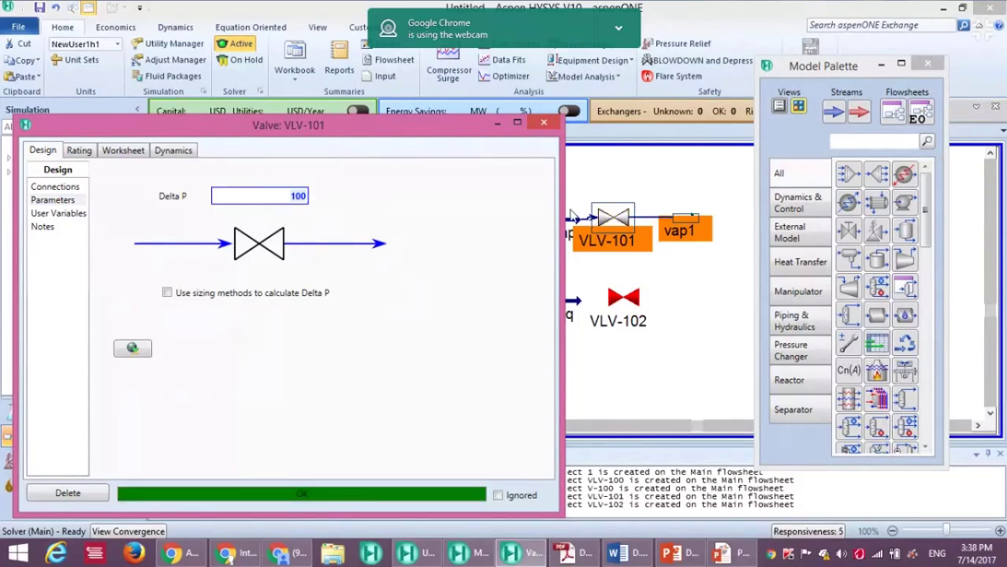
{"action": "left_click", "coordinate": [543, 122]}
- Open the liquid-line valve VLV-102 and set its pressure drop to 100 kPa
{"action": "left_click", "coordinate": [630, 303]}
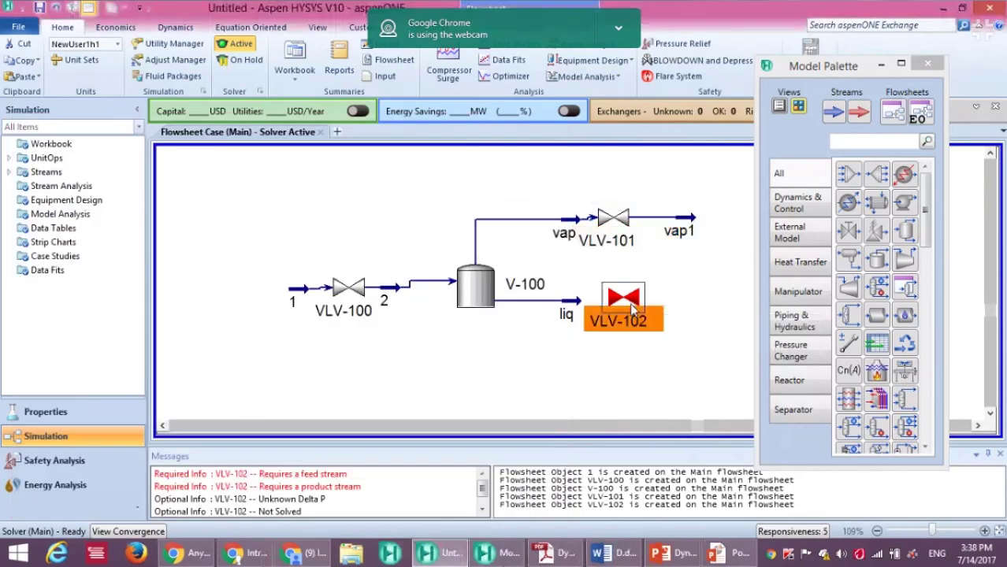
{"action": "double_click", "coordinate": [629, 301]}
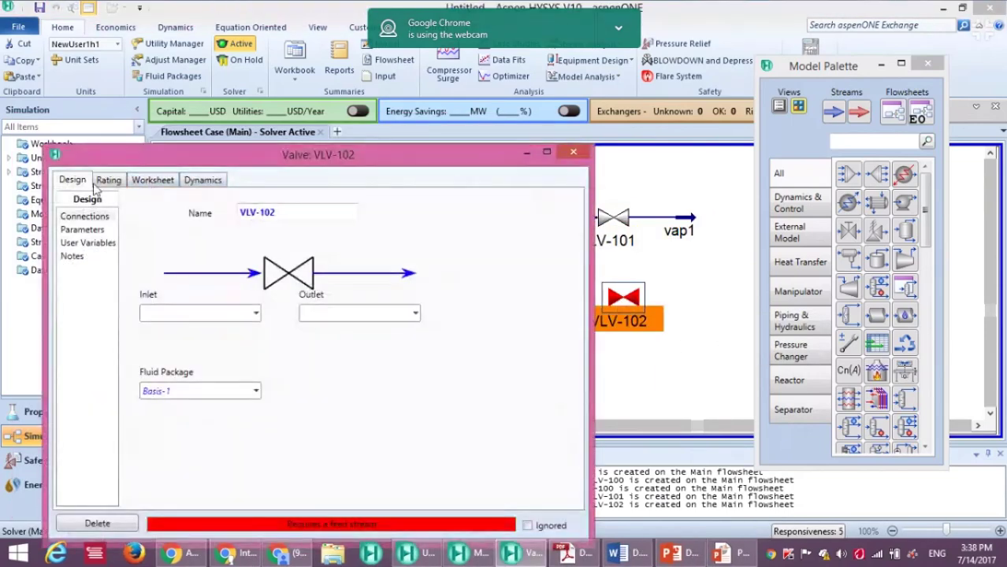
{"action": "left_click", "coordinate": [92, 230]}
{"action": "left_click", "coordinate": [282, 229]}
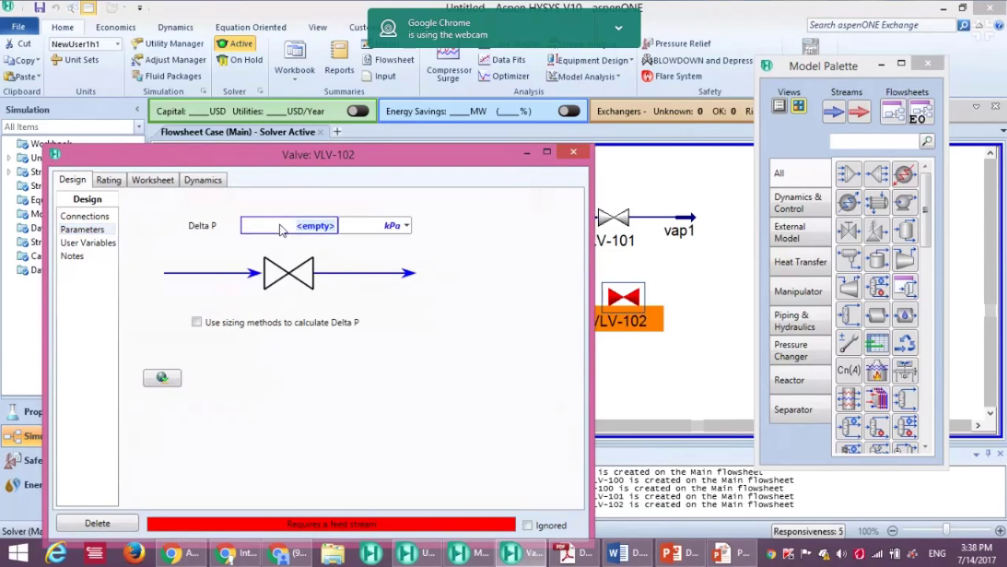
{"action": "type", "text": "100"}
- Connect liq as the liquid-line valve's inlet and create stream "liq1" as its outlet
{"action": "left_click", "coordinate": [79, 217]}
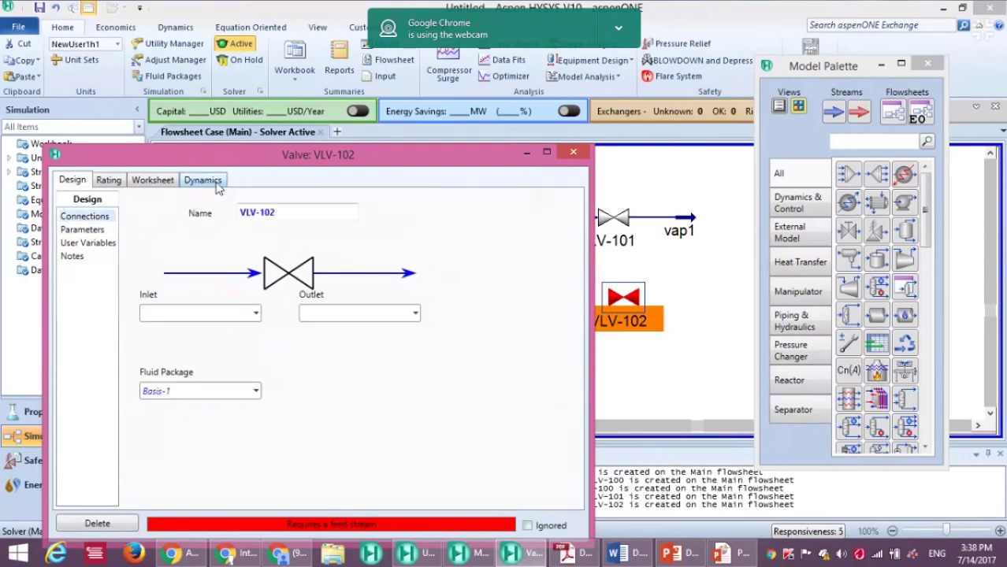
{"action": "left_click", "coordinate": [256, 315]}
{"action": "left_click", "coordinate": [155, 334]}
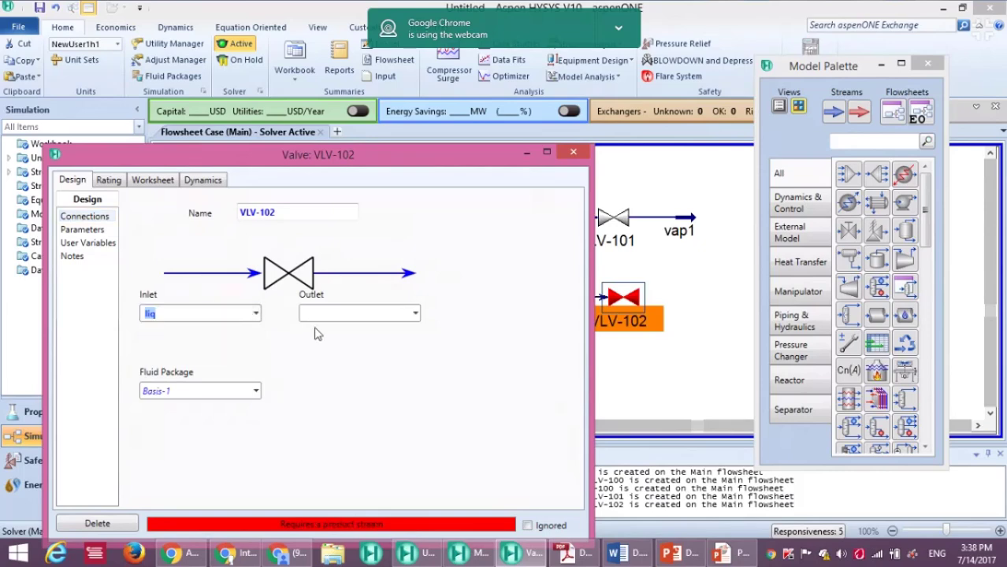
{"action": "left_click", "coordinate": [321, 315]}
{"action": "type", "text": "liq1"}
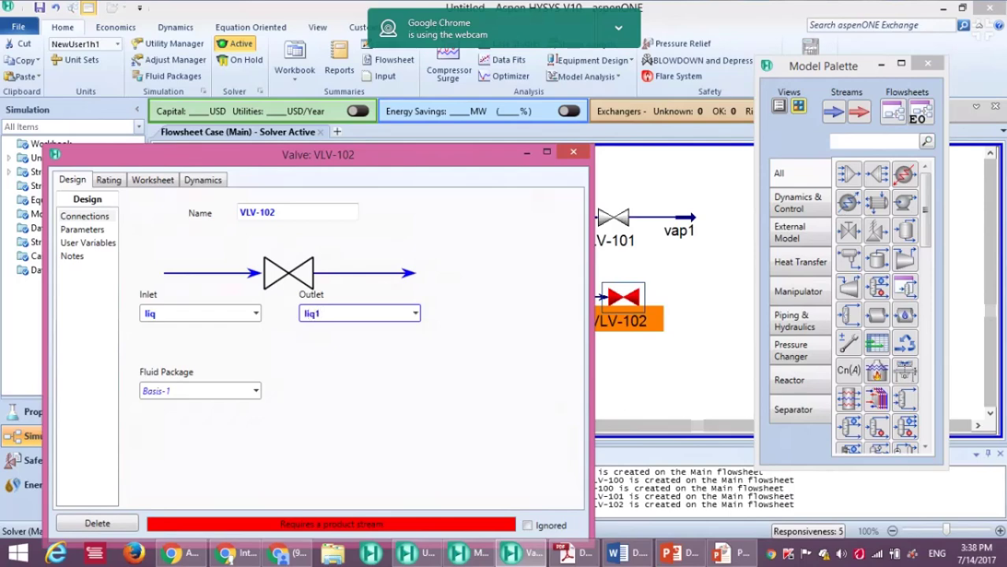
{"action": "key", "text": "Return"}
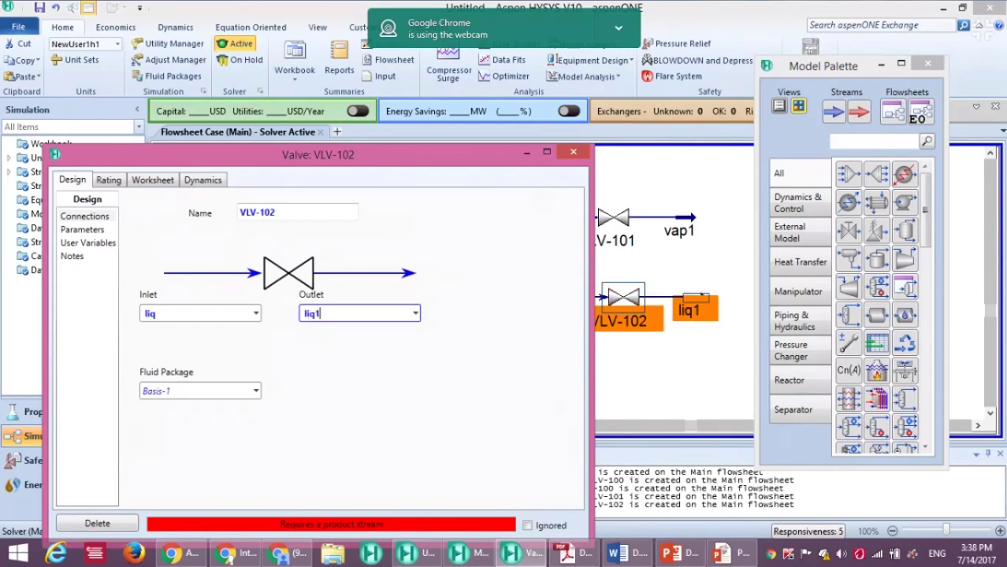
- Close the liquid-line valve VLV-102's window, align it on the flowsheet, and move the model palette aside
{"action": "left_click", "coordinate": [573, 151]}
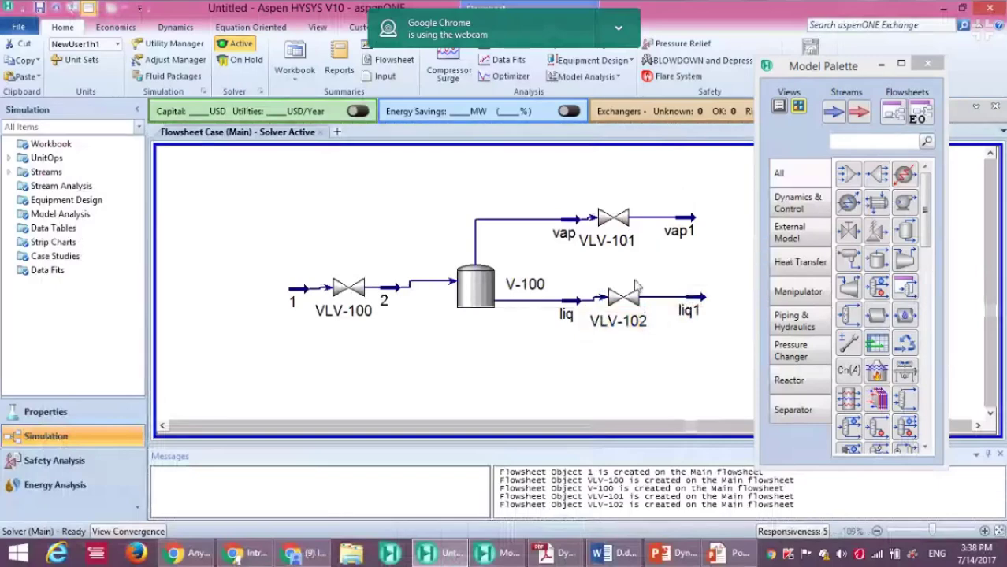
{"action": "left_click", "coordinate": [612, 304]}
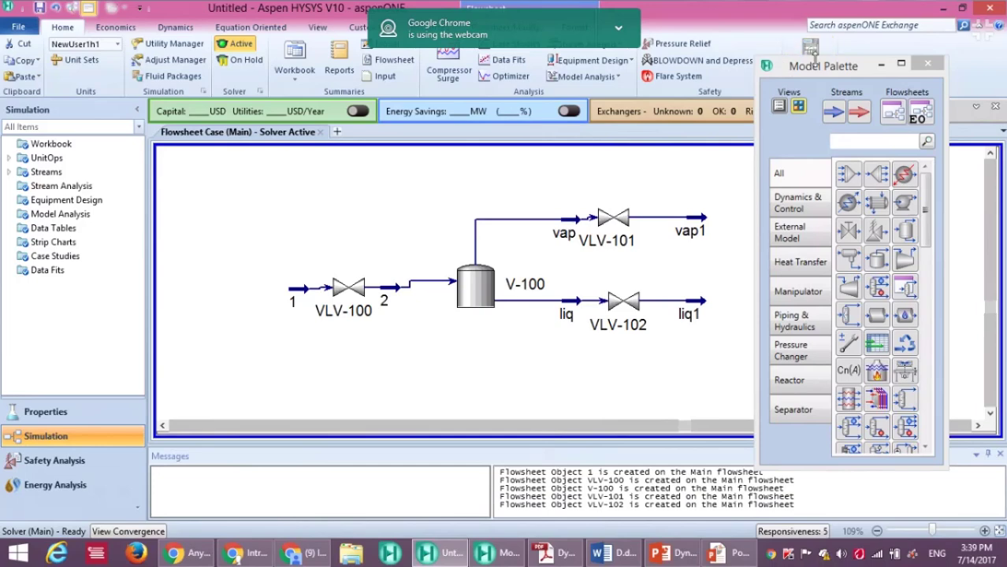
{"action": "left_click_drag", "start_coordinate": [818, 66], "coordinate": [842, 62]}
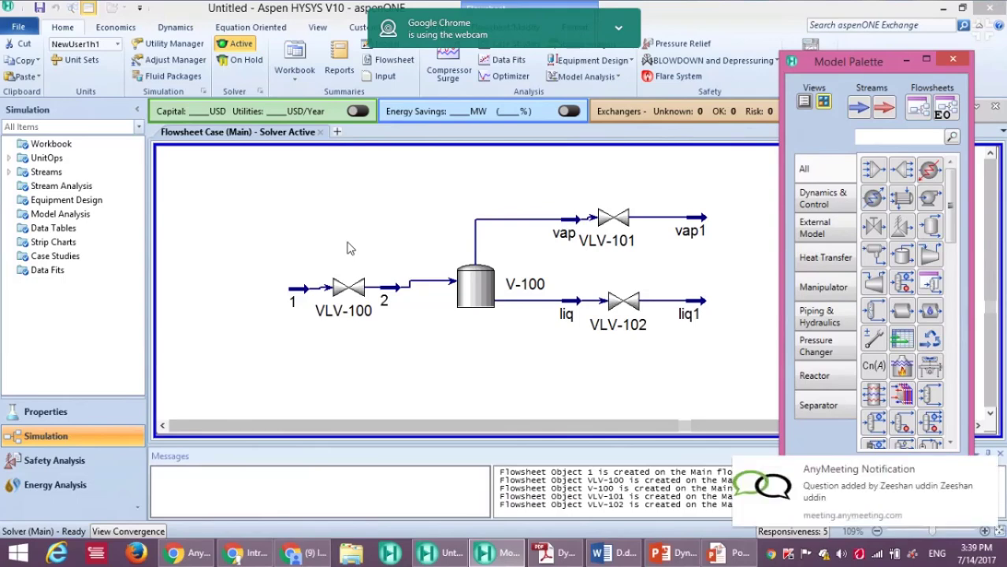
- Open the Dynamics Assistant, review its suggested changes including the unknown volumes, and close it without applying them
{"action": "left_click", "coordinate": [177, 27]}
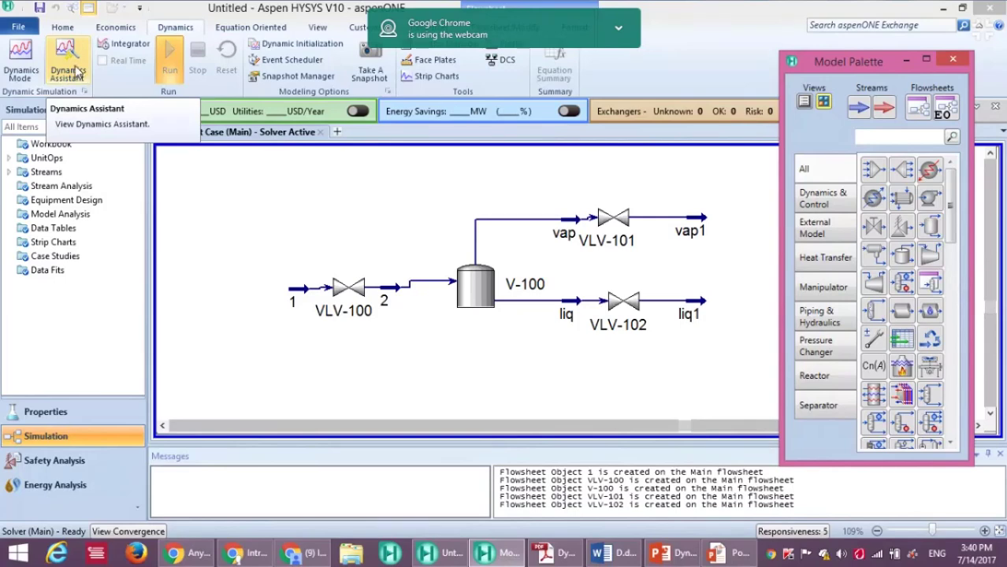
{"action": "left_click", "coordinate": [78, 74]}
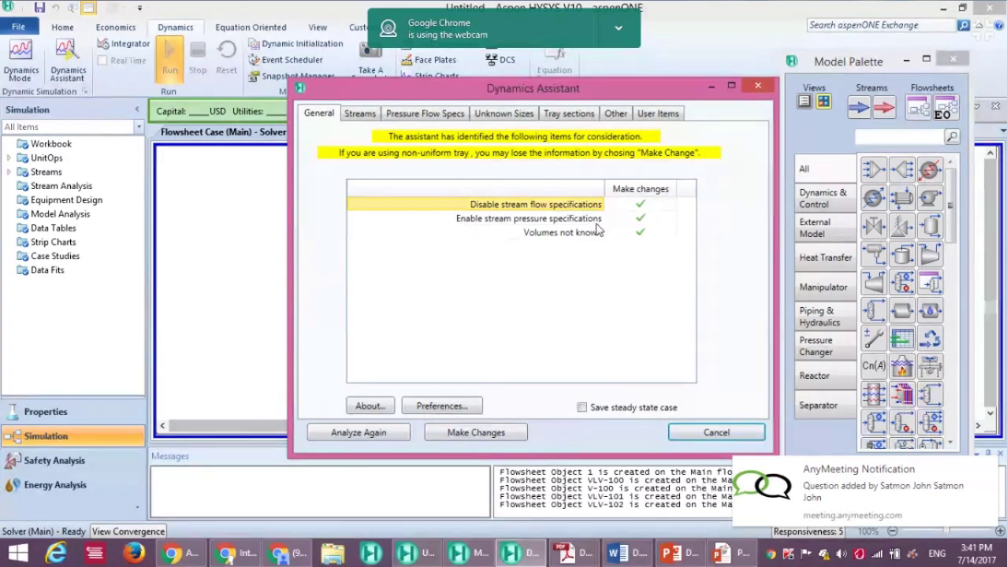
{"action": "left_click", "coordinate": [553, 233]}
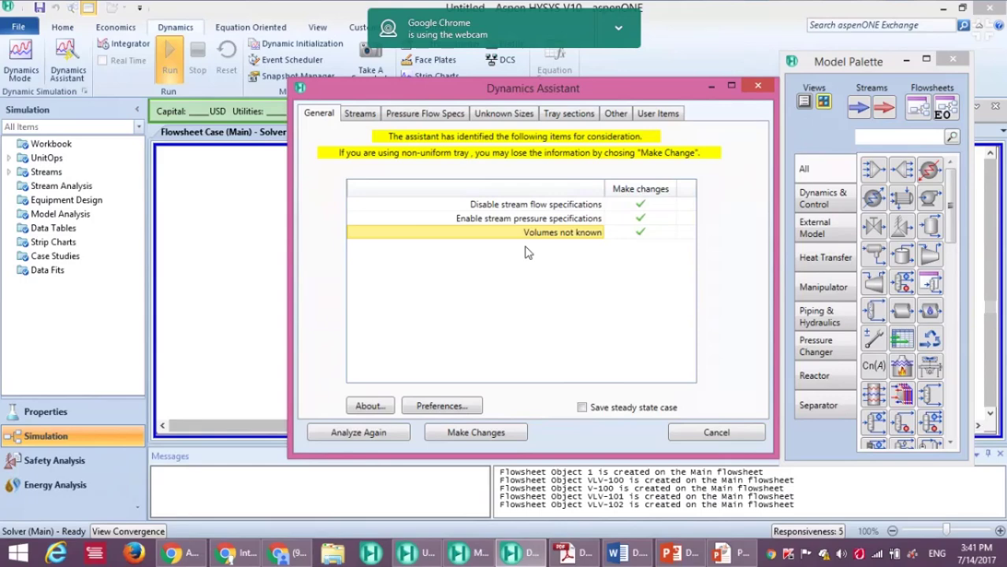
{"action": "key", "text": "XF86AudioLowerVolume"}
{"action": "key", "text": "XF86AudioLowerVolume"}
{"action": "left_click", "coordinate": [756, 88]}
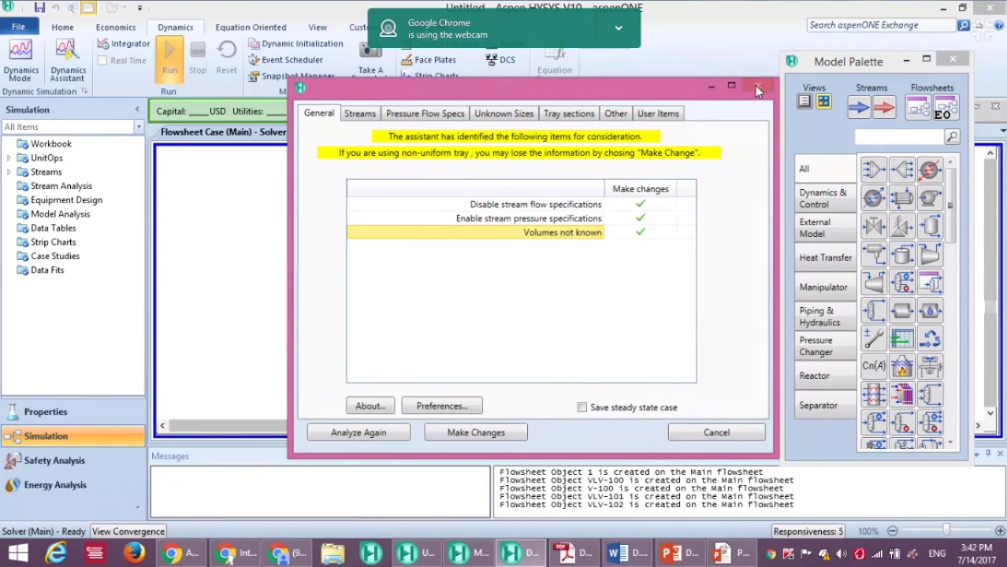
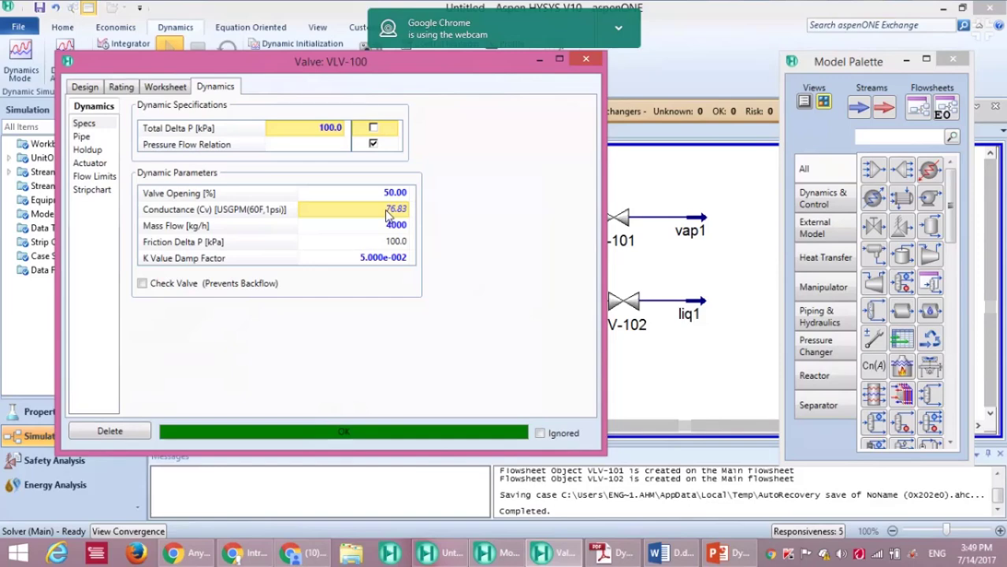
- Set the inlet valve VLV-100's conductance (Cv) to 70 USGPM(60F,1psi) in its dynamic parameters
{"action": "left_click", "coordinate": [388, 210]}
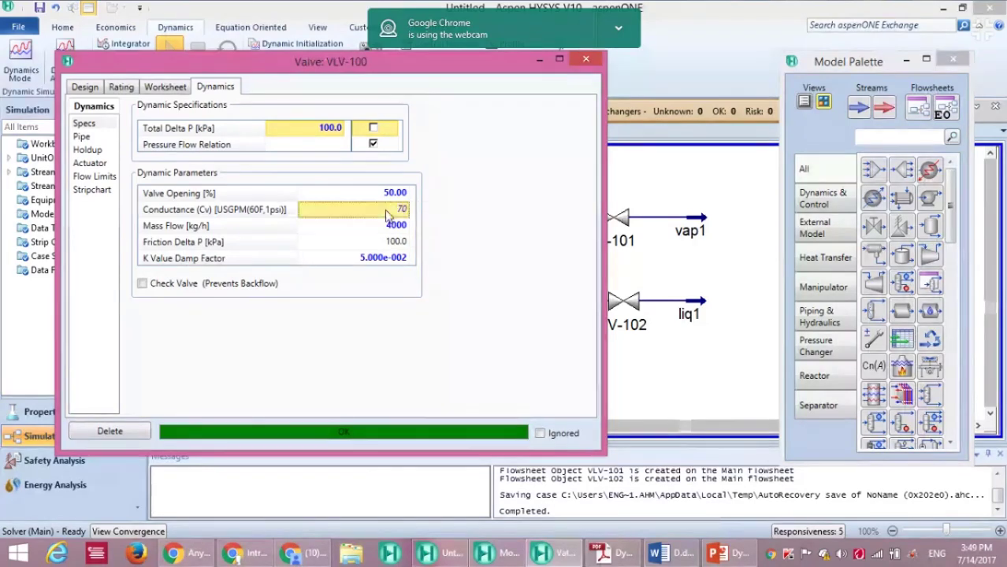
{"action": "type", "text": "70"}
{"action": "key", "text": "Return"}
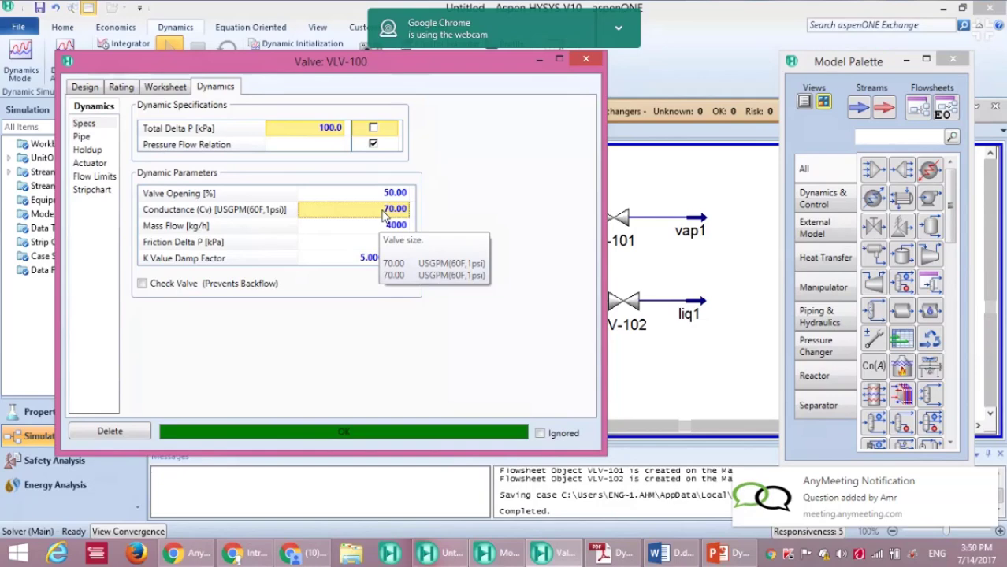
- Run automatic sizing on the inlet valve VLV-100 from its rating conditions and override the resulting Cv with 70
{"action": "left_click", "coordinate": [122, 87]}
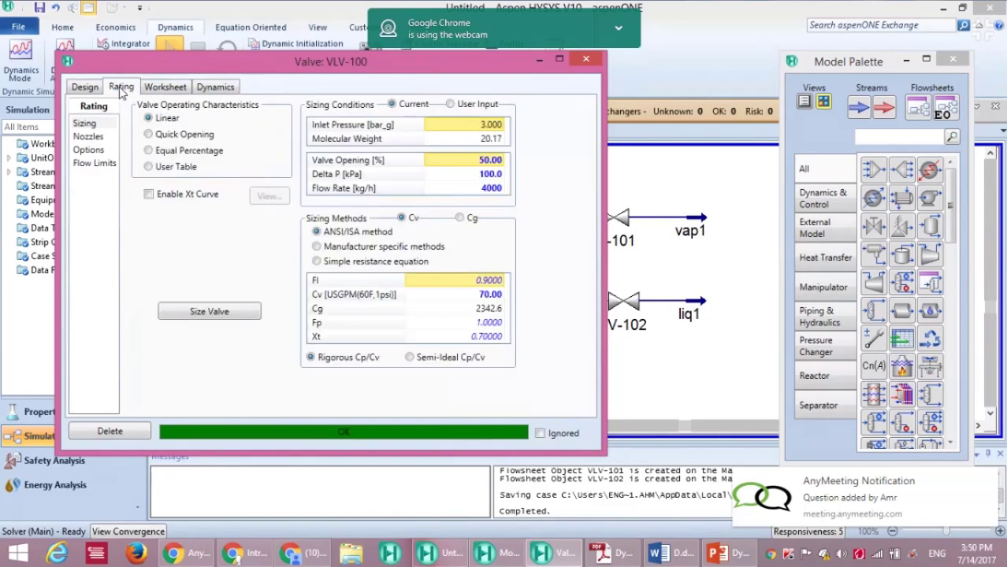
{"action": "left_click", "coordinate": [209, 320]}
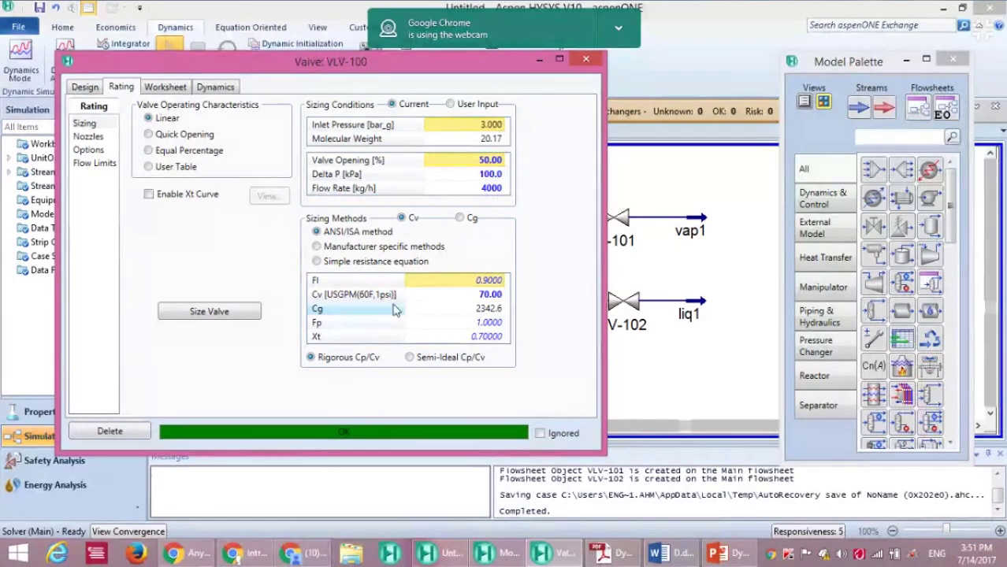
{"action": "left_click", "coordinate": [482, 295]}
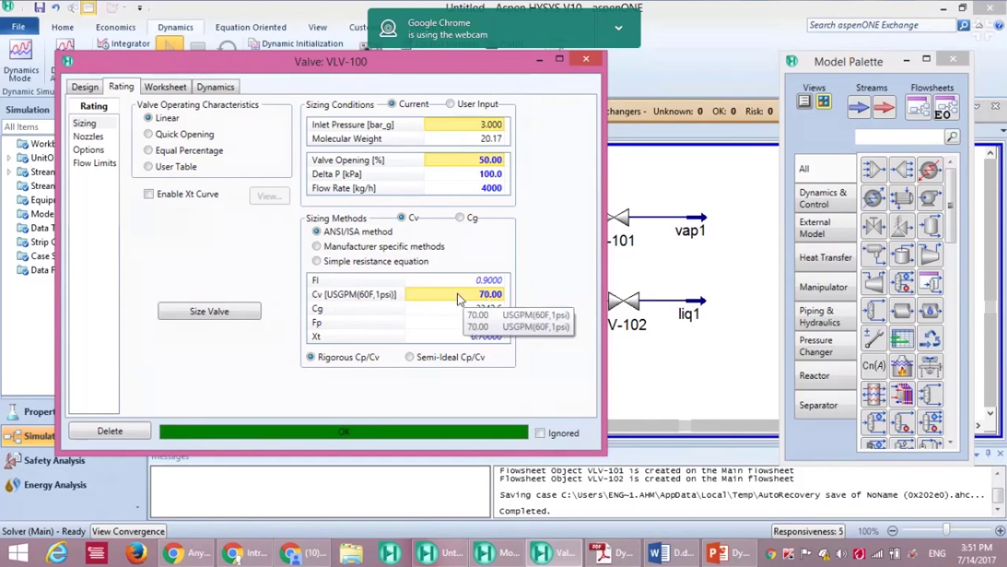
{"action": "left_click", "coordinate": [212, 312]}
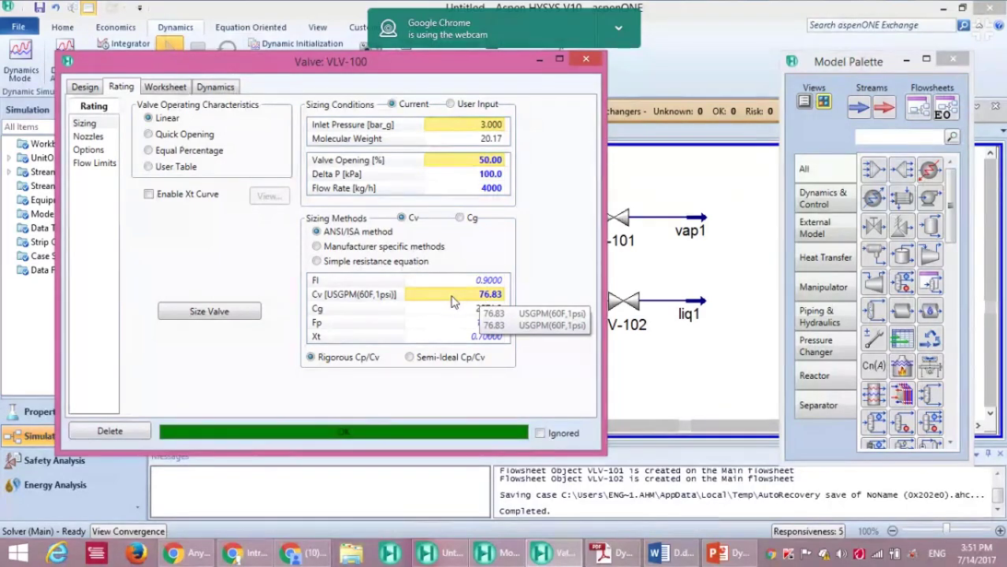
{"action": "type", "text": "70"}
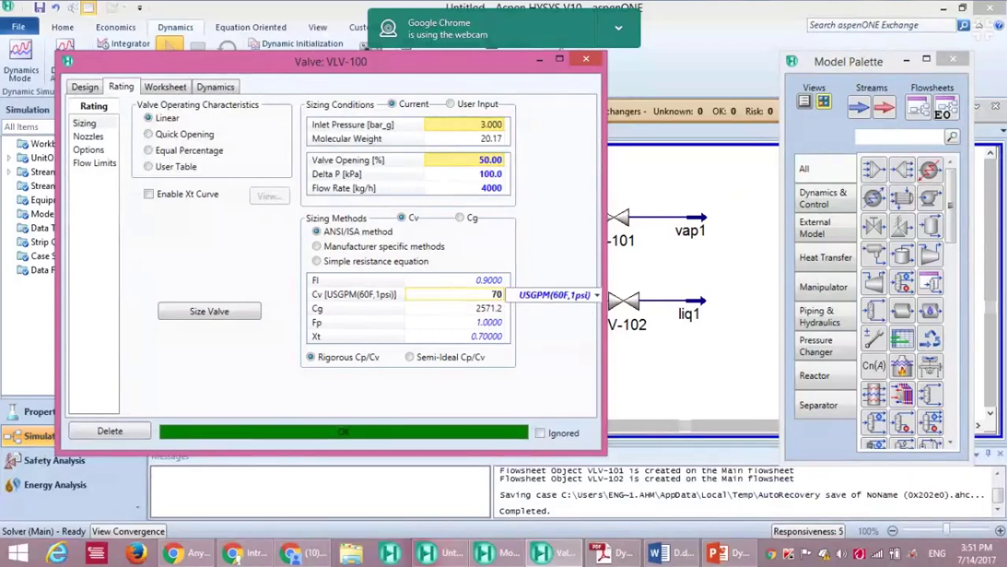
{"action": "key", "text": "Return"}
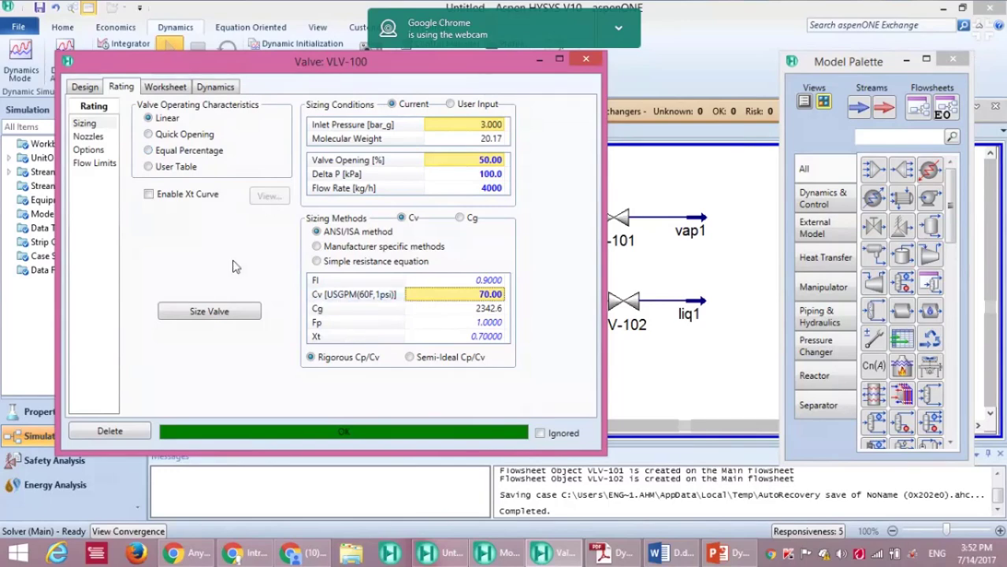
- Repeat the automatic sizing of VLV-100, set its Cv to 70, check its dynamic specifications, and close its window
{"action": "left_click", "coordinate": [466, 296]}
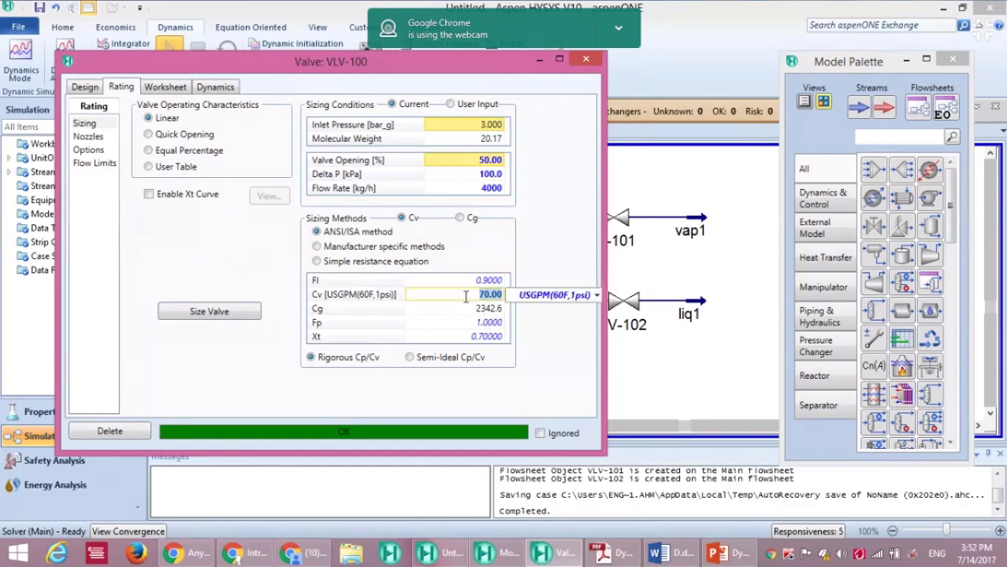
{"action": "left_click", "coordinate": [555, 312]}
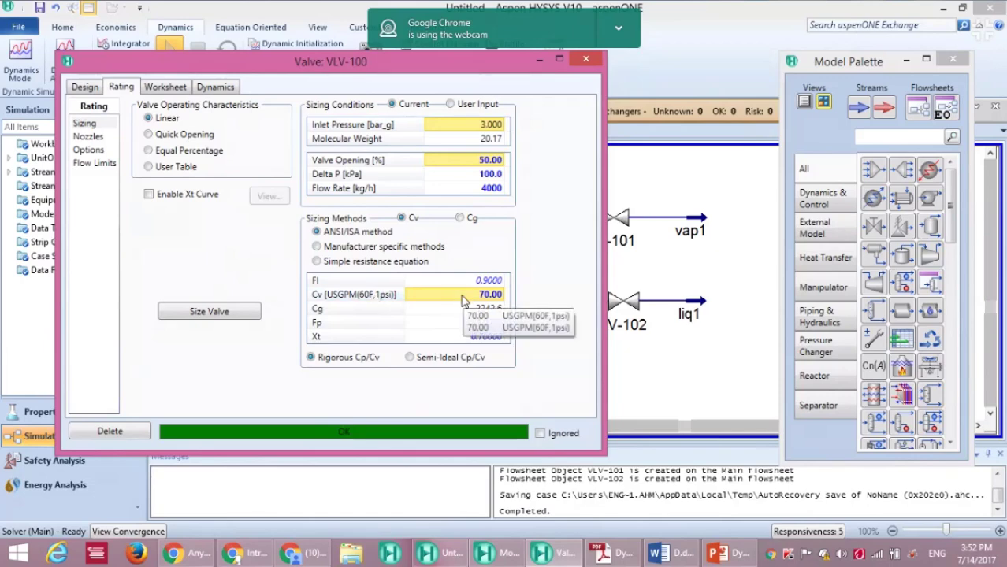
{"action": "left_click", "coordinate": [236, 314]}
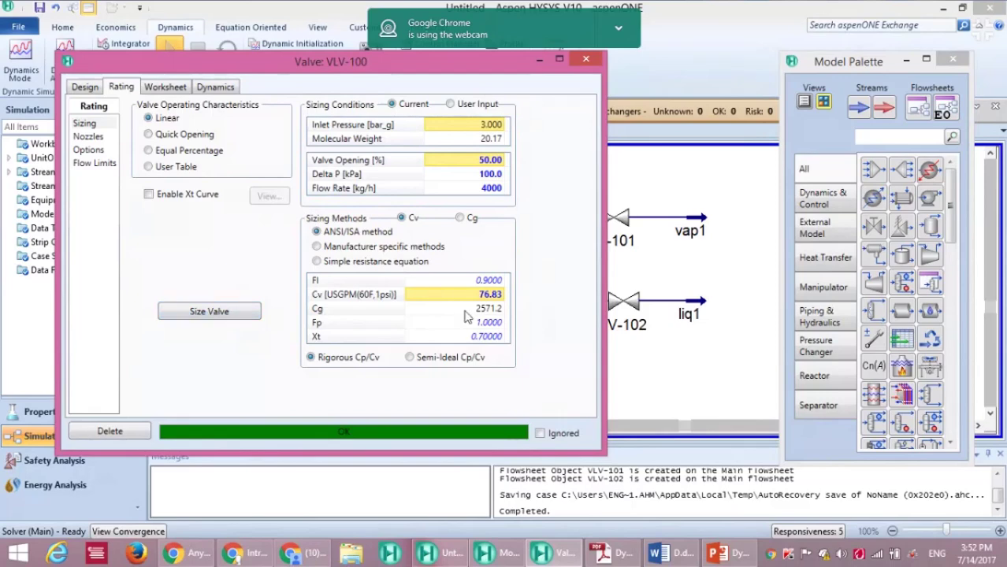
{"action": "type", "text": "70"}
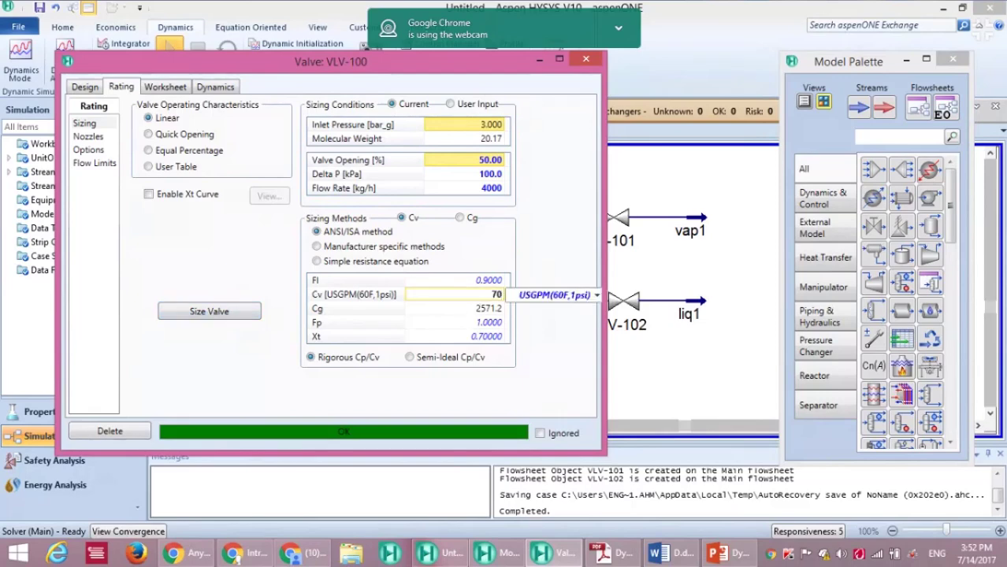
{"action": "key", "text": "Return"}
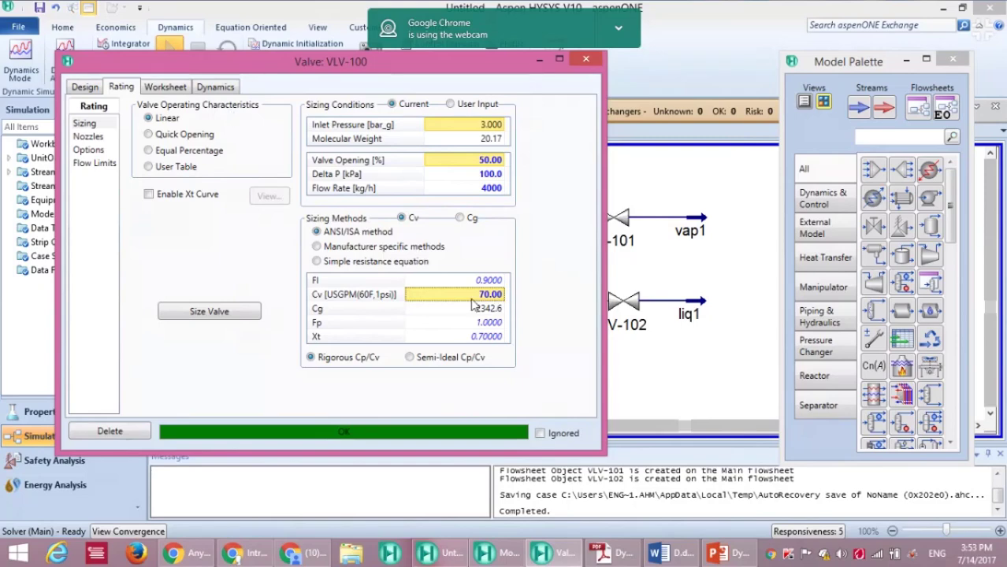
{"action": "left_click", "coordinate": [224, 87]}
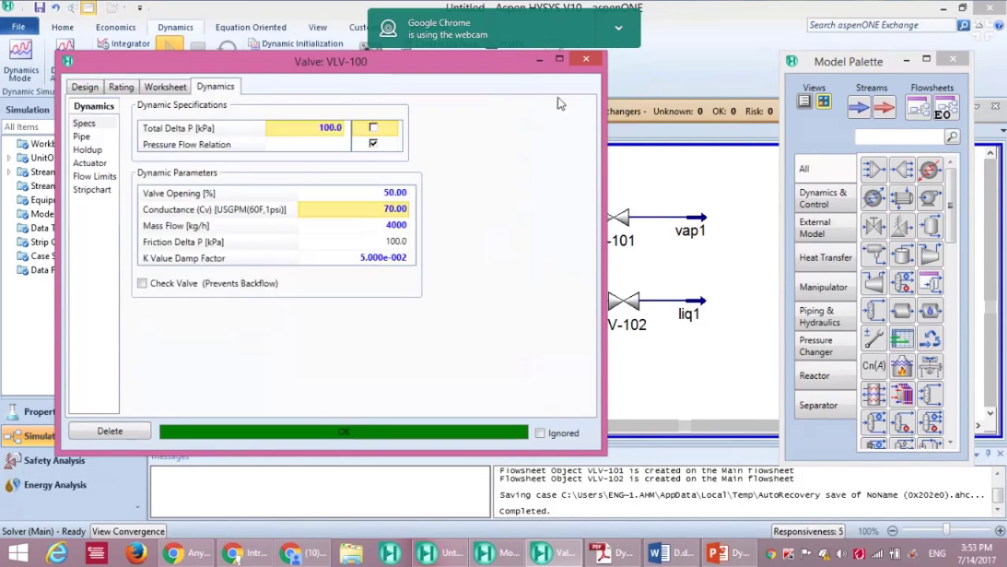
{"action": "left_click", "coordinate": [585, 62]}
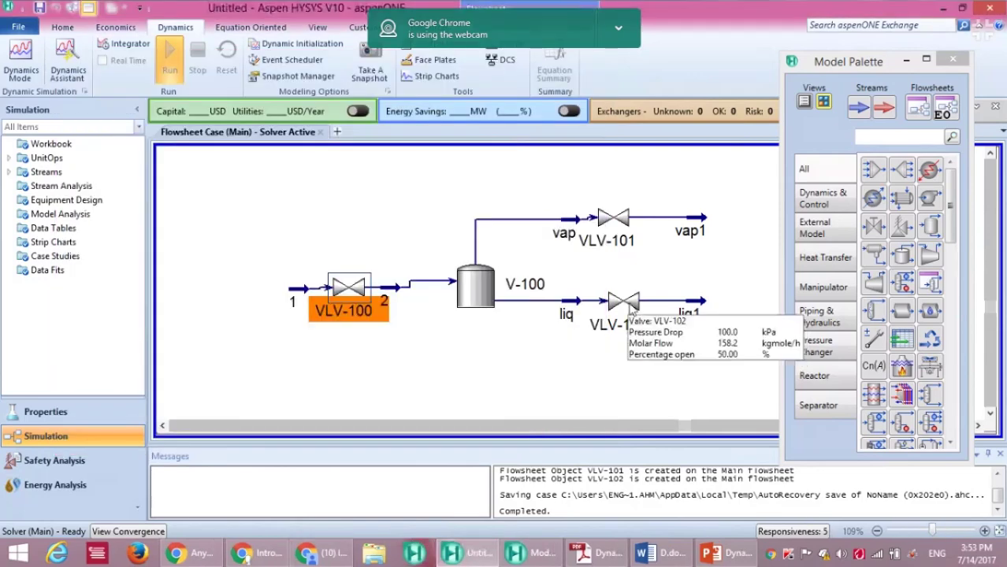
- Open the liquid-line valve VLV-102, set its dynamic conductance (Cv) to 50 USGPM(60F,1psi), and close its window
{"action": "left_click", "coordinate": [626, 303]}
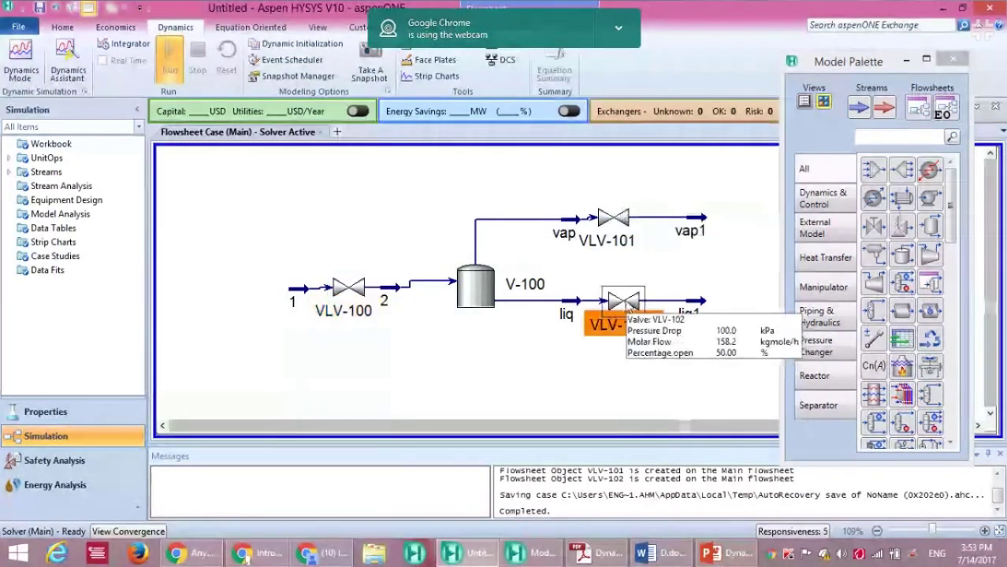
{"action": "double_click", "coordinate": [626, 304]}
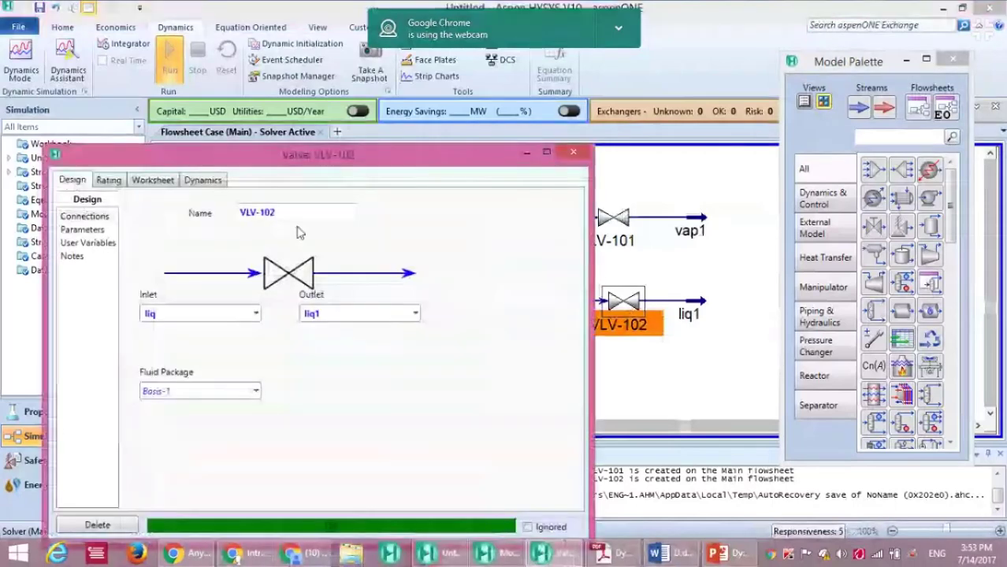
{"action": "left_click", "coordinate": [202, 180]}
{"action": "type", "text": "50"}
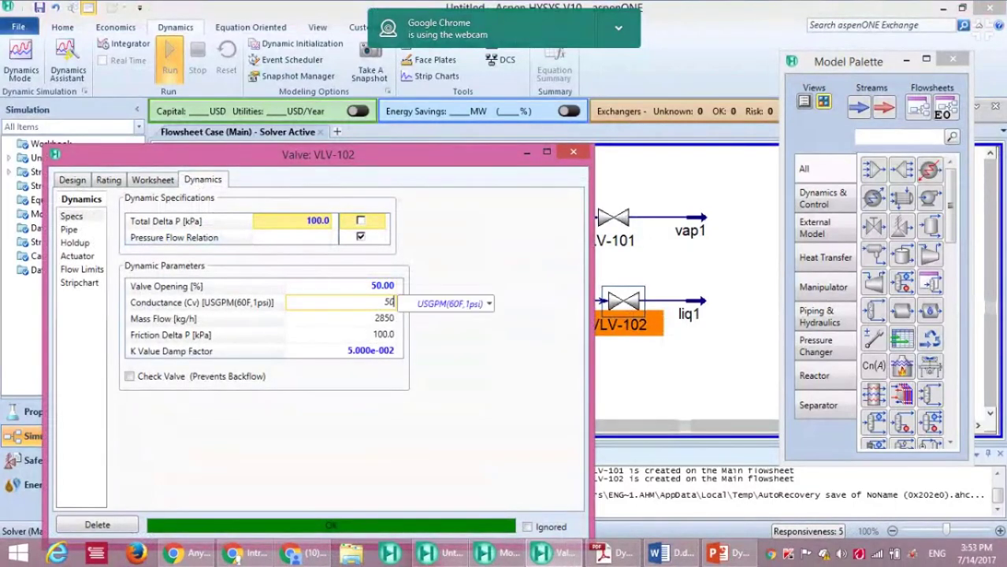
{"action": "key", "text": "Return"}
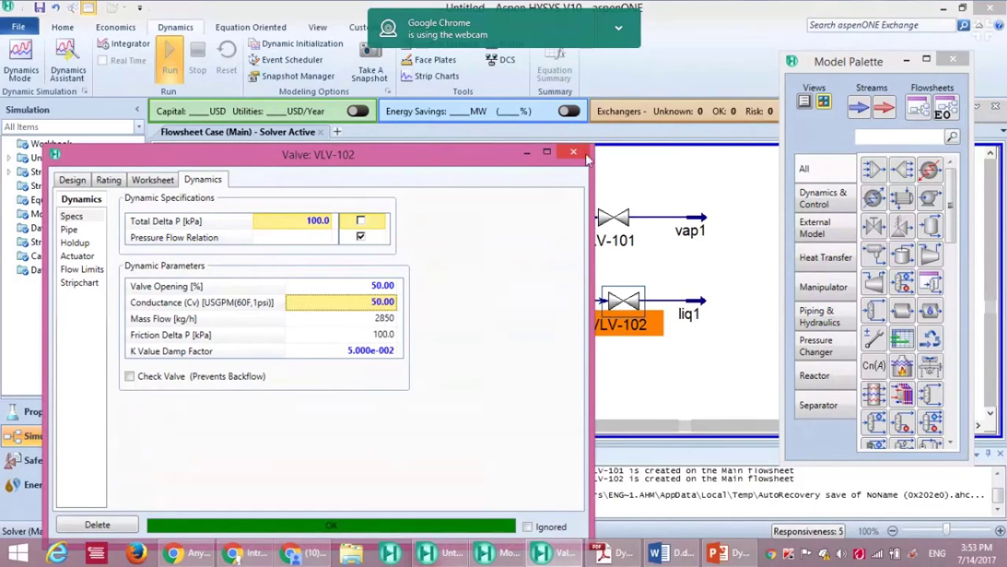
{"action": "left_click", "coordinate": [577, 155]}
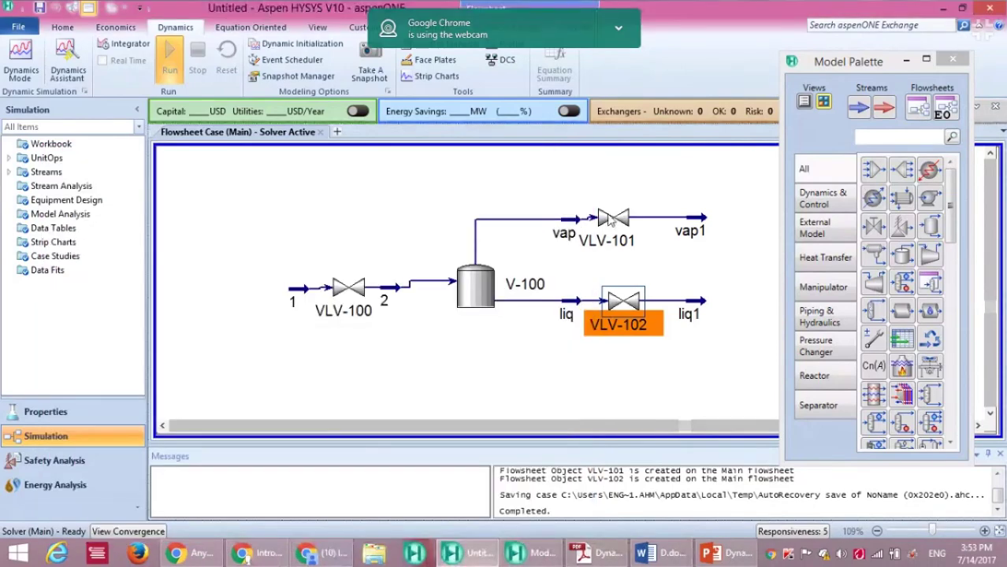
- Open the vapor-line valve VLV-101 and examine its dynamic specifications and conductance (Cv)
{"action": "left_click", "coordinate": [612, 222]}
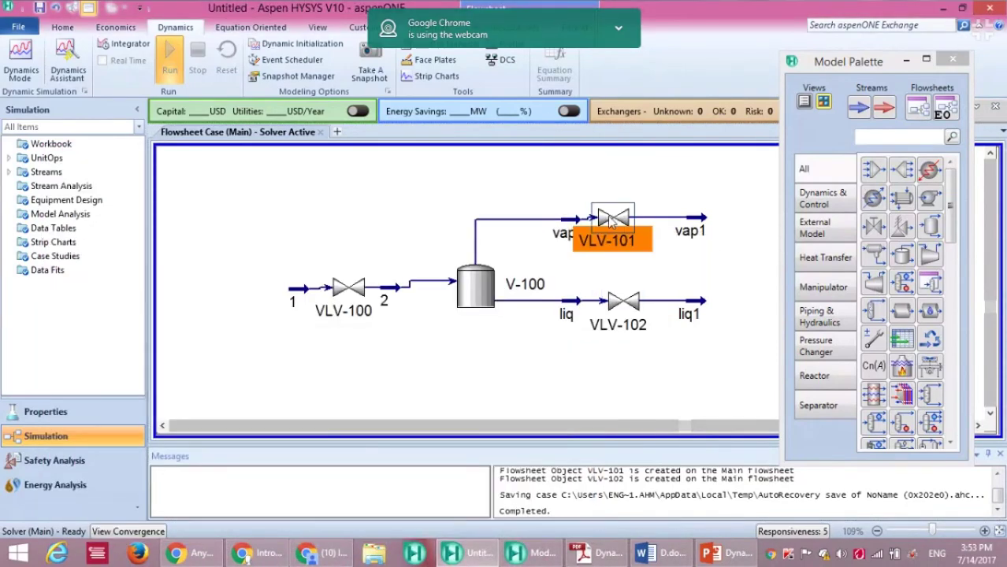
{"action": "double_click", "coordinate": [612, 220]}
{"action": "left_click_drag", "start_coordinate": [349, 197], "coordinate": [378, 147]}
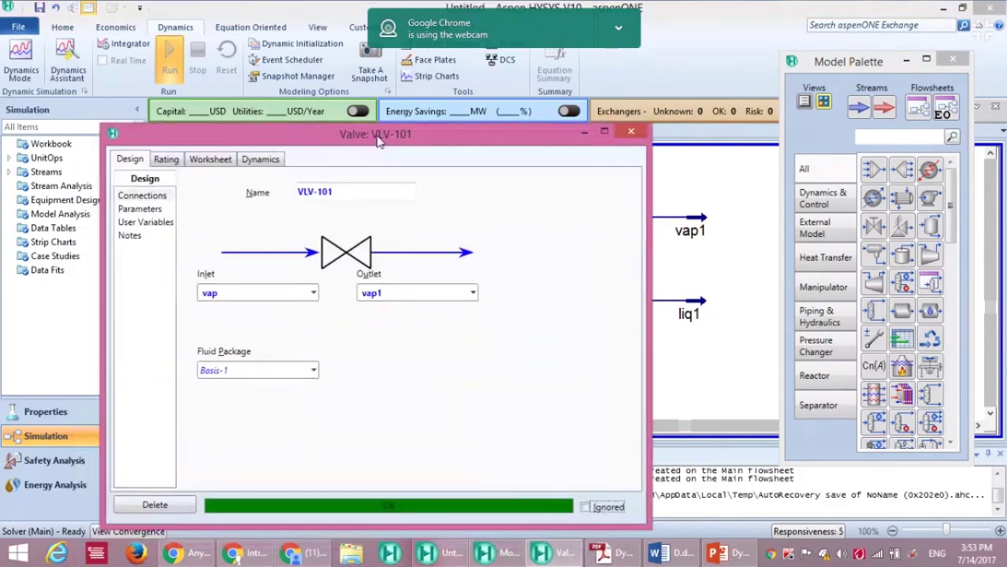
{"action": "left_click", "coordinate": [261, 160]}
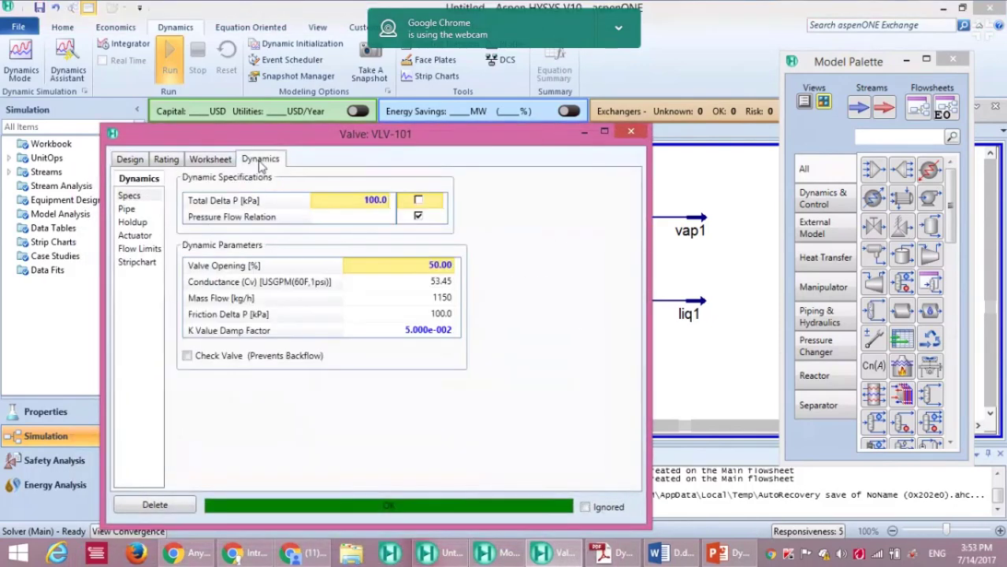
{"action": "left_click", "coordinate": [432, 290]}
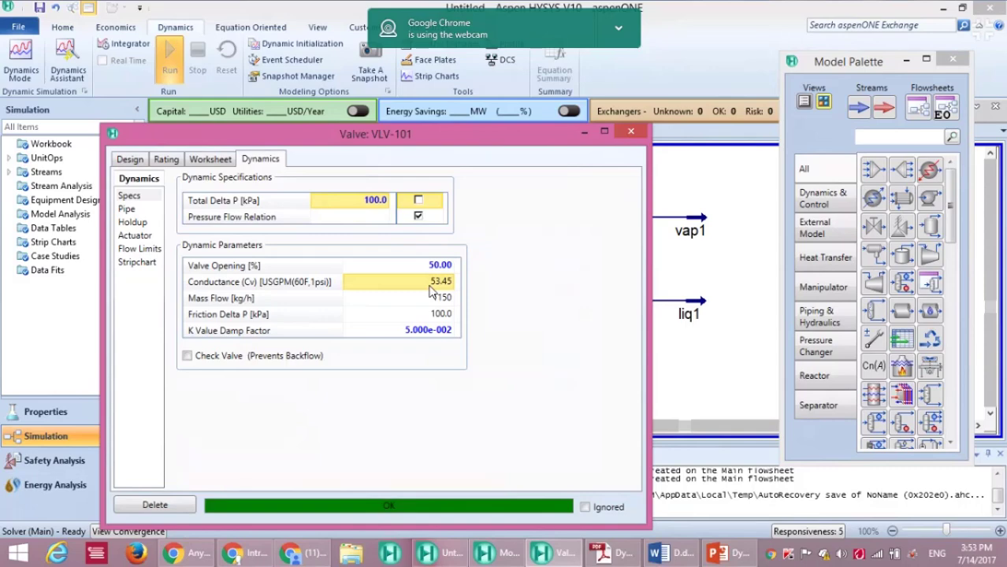
{"action": "left_click_drag", "start_coordinate": [367, 143], "coordinate": [486, 142]}
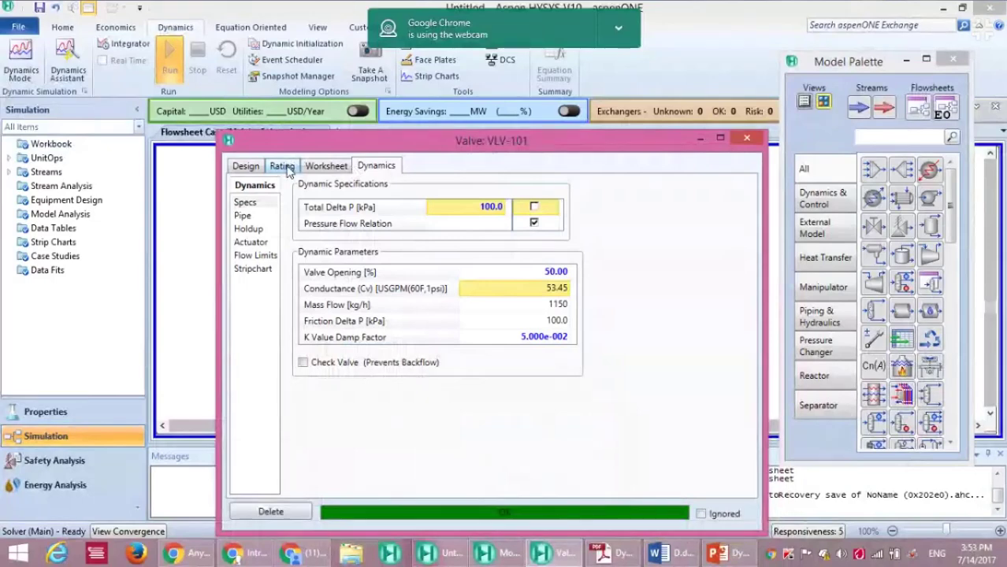
- In the VLV-101 rating conditions, compare the Cv and Cg sizing options, choose Cv, set it to 50 USGPM(60F,1psi), and close the valve window
{"action": "left_click", "coordinate": [282, 166]}
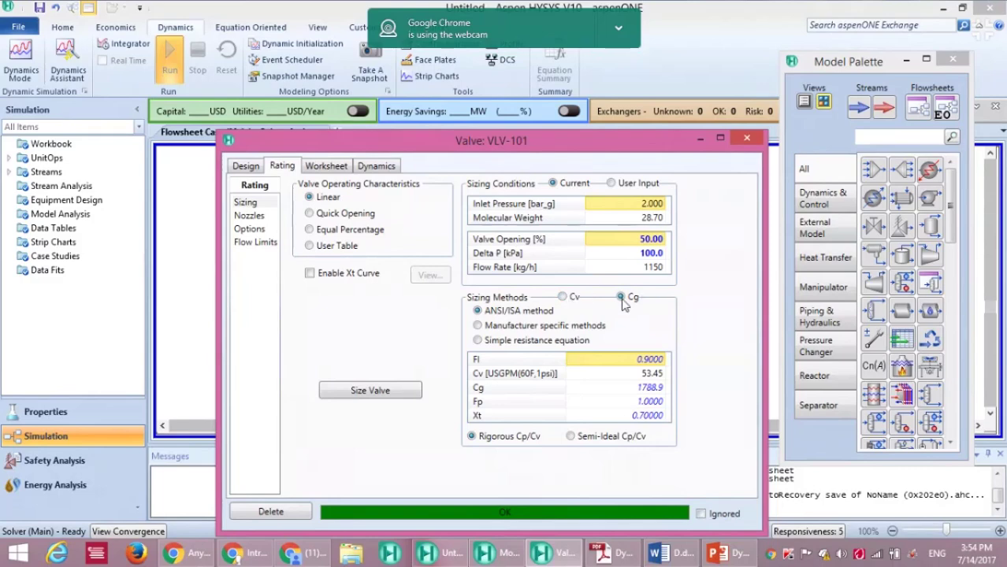
{"action": "left_click", "coordinate": [563, 300]}
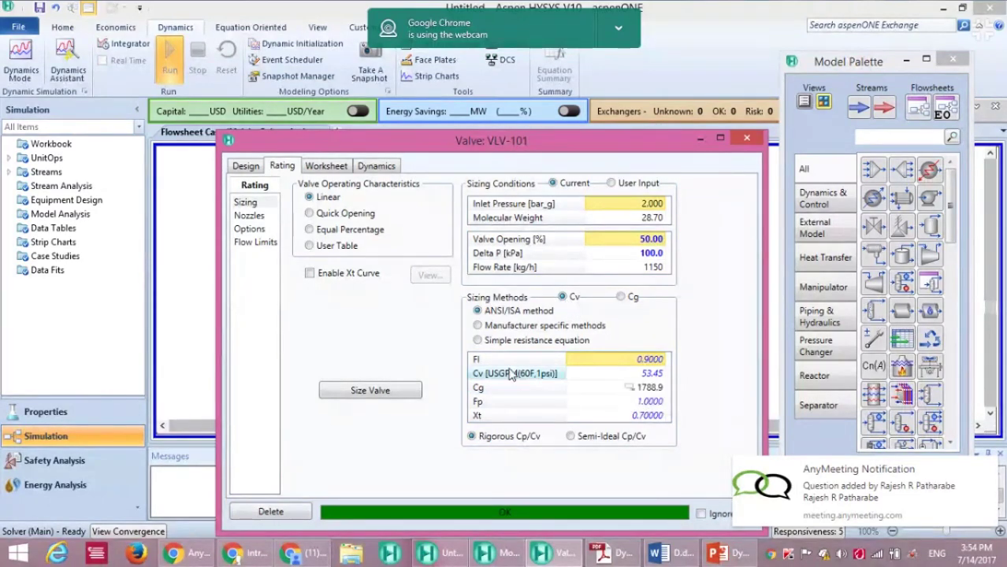
{"action": "left_click", "coordinate": [621, 297]}
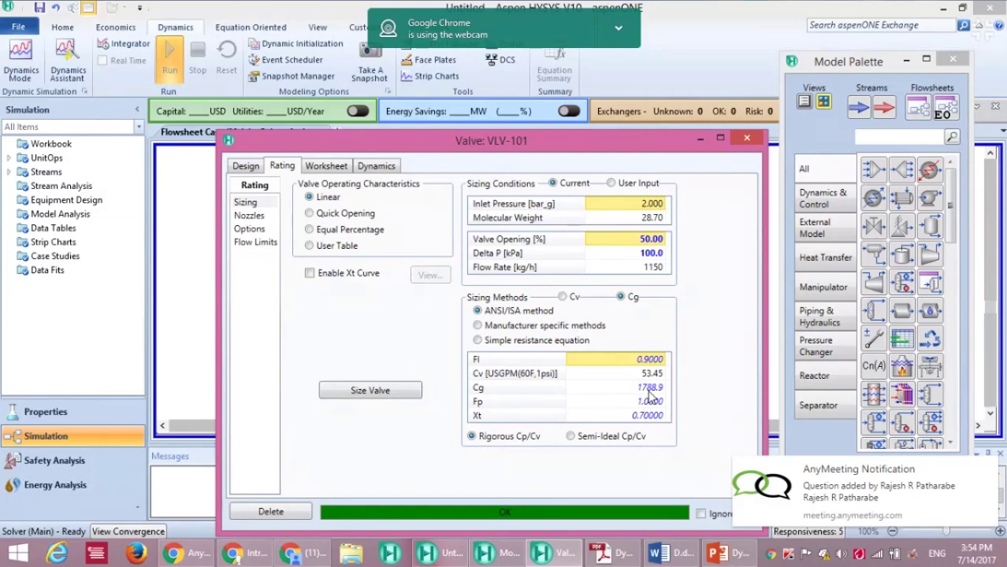
{"action": "left_click", "coordinate": [562, 297]}
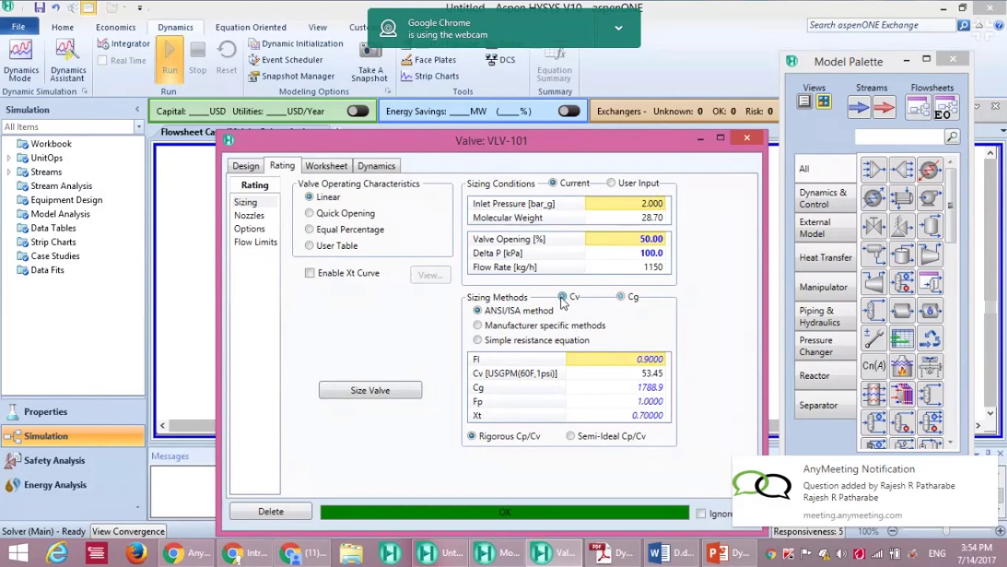
{"action": "left_click", "coordinate": [653, 376]}
{"action": "type", "text": "50"}
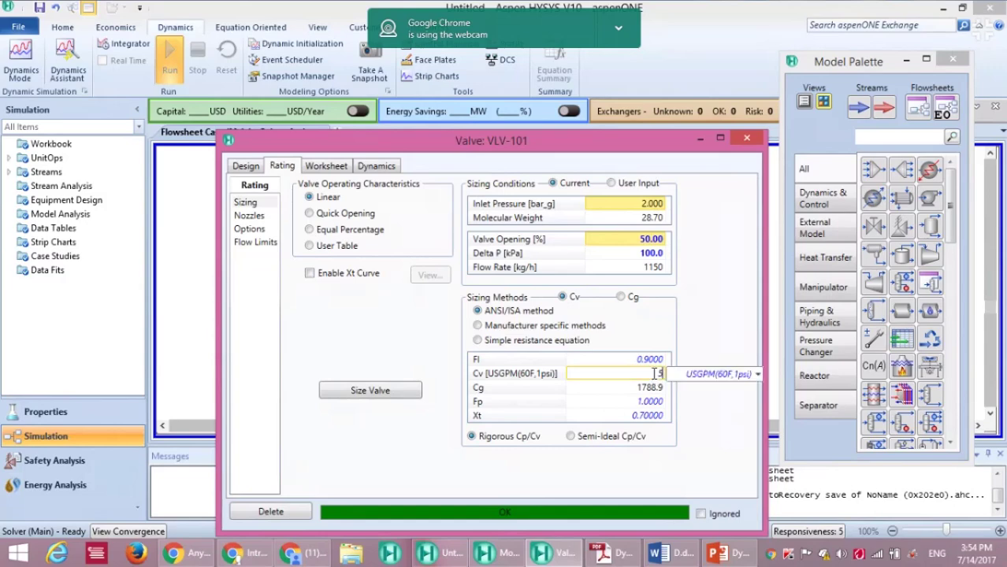
{"action": "key", "text": "Return"}
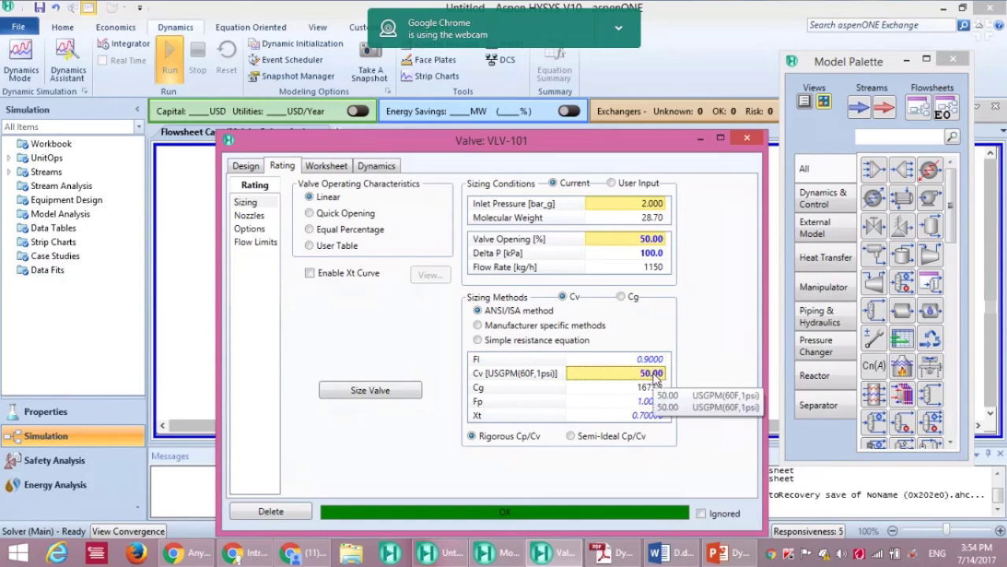
{"action": "left_click", "coordinate": [744, 148]}
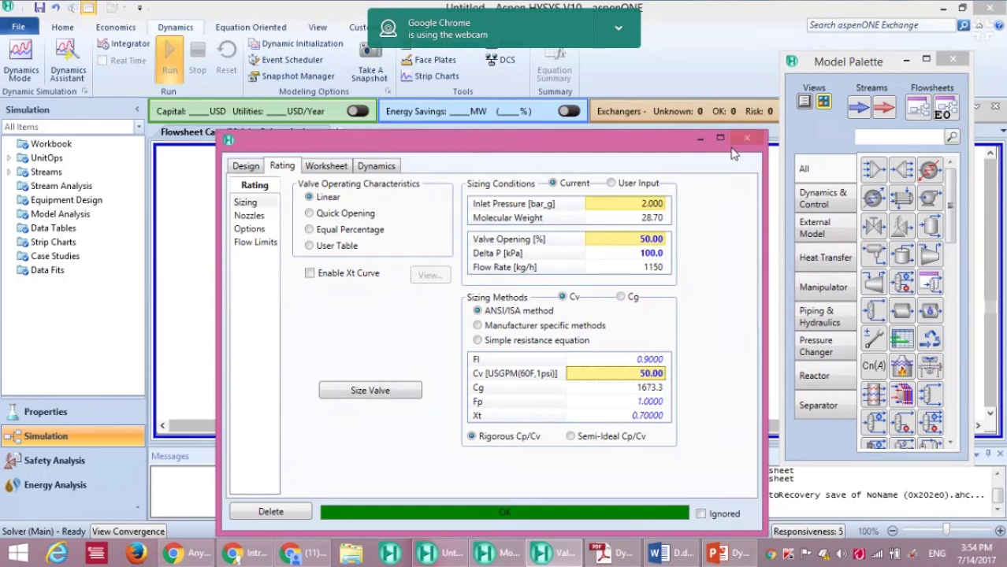
{"action": "left_click", "coordinate": [746, 139]}
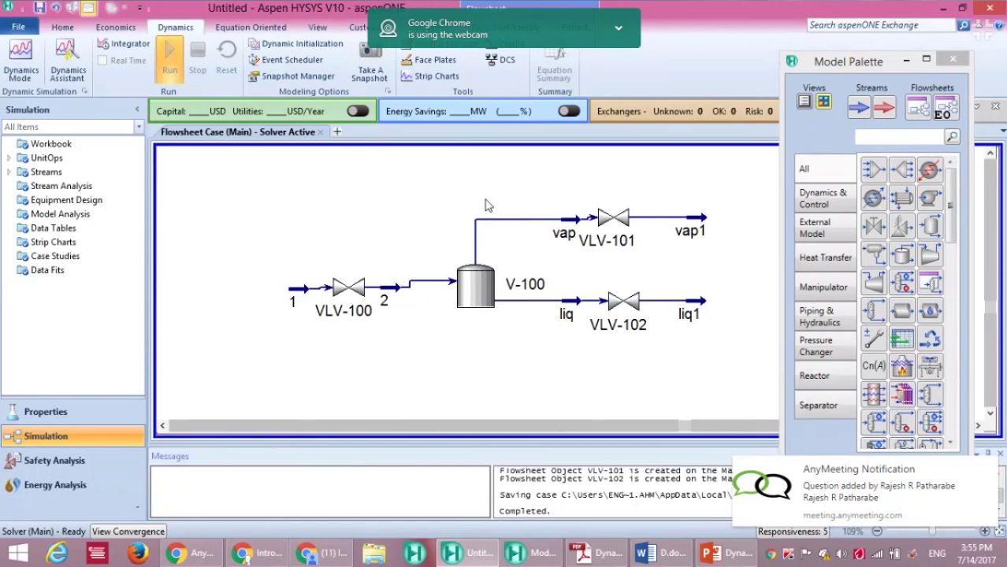
- Review the design pressure drop and dynamic parameters of the inlet valve VLV-100, and close its window
{"action": "mouse_move", "coordinate": [615, 222]}
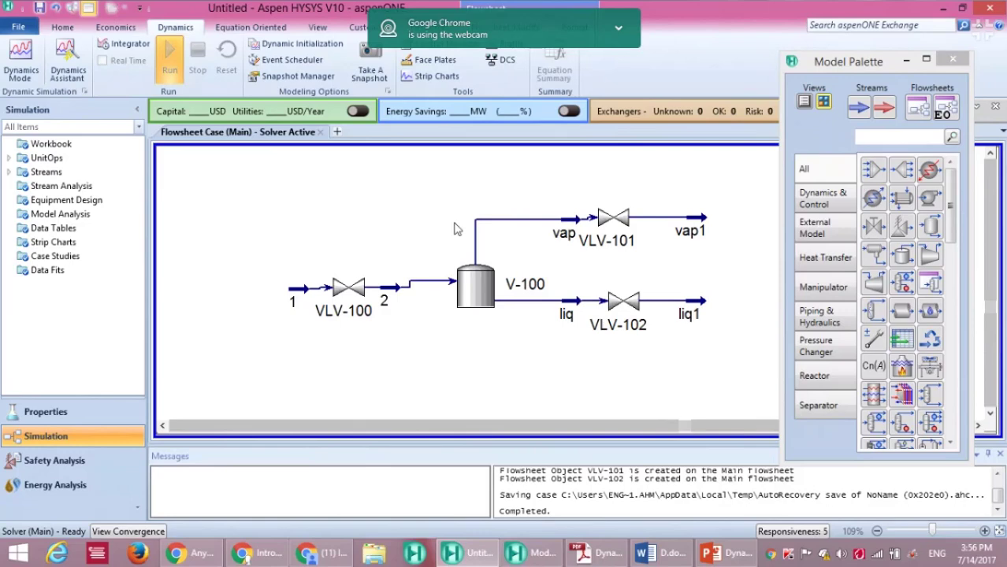
{"action": "mouse_move", "coordinate": [352, 295]}
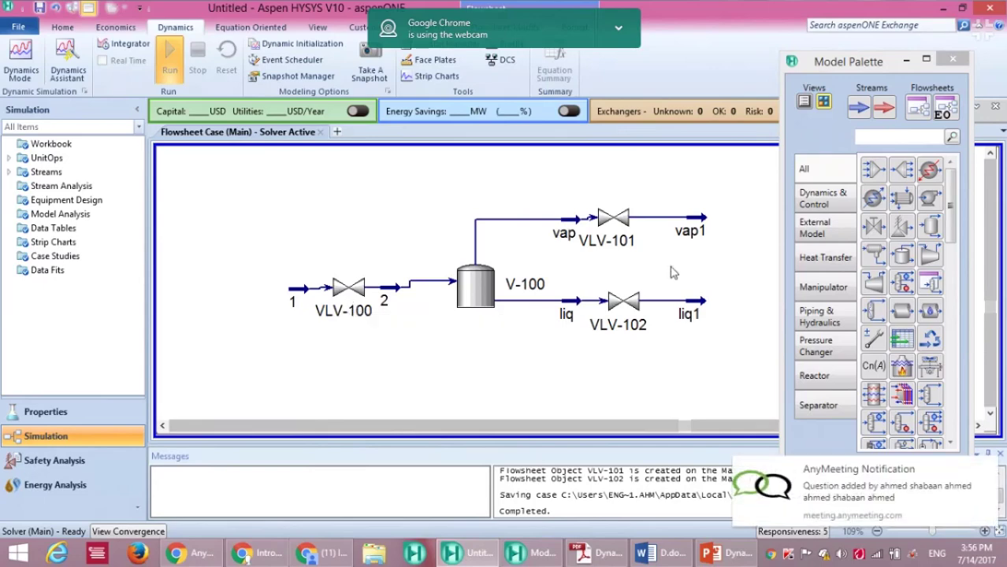
{"action": "left_click", "coordinate": [345, 292]}
{"action": "double_click", "coordinate": [345, 291]}
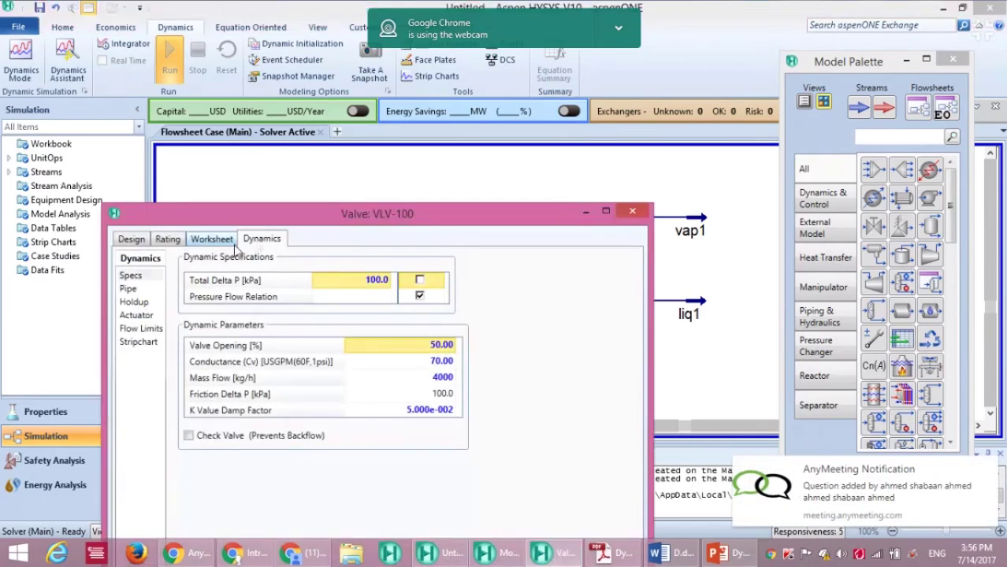
{"action": "left_click", "coordinate": [143, 240]}
{"action": "left_click", "coordinate": [140, 289]}
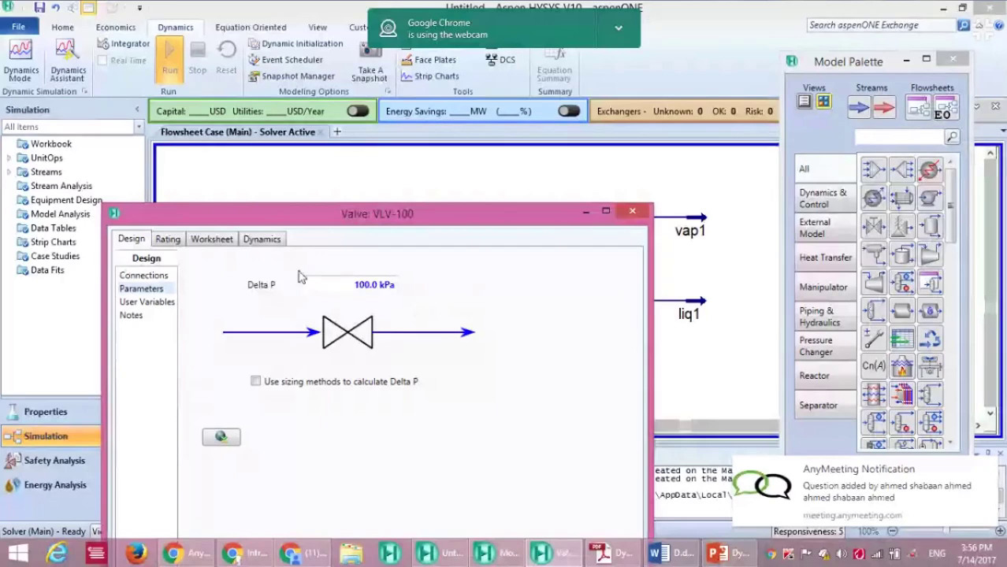
{"action": "left_click", "coordinate": [260, 239]}
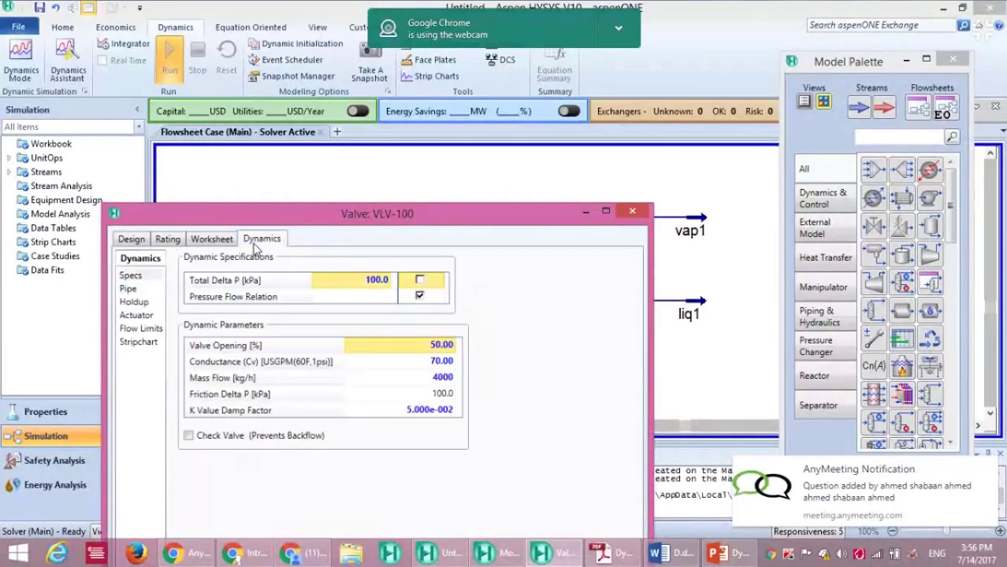
{"action": "left_click", "coordinate": [632, 213]}
- Check the dynamic specifications of the outlet valves VLV-101 and VLV-102, and close their windows
{"action": "double_click", "coordinate": [612, 219]}
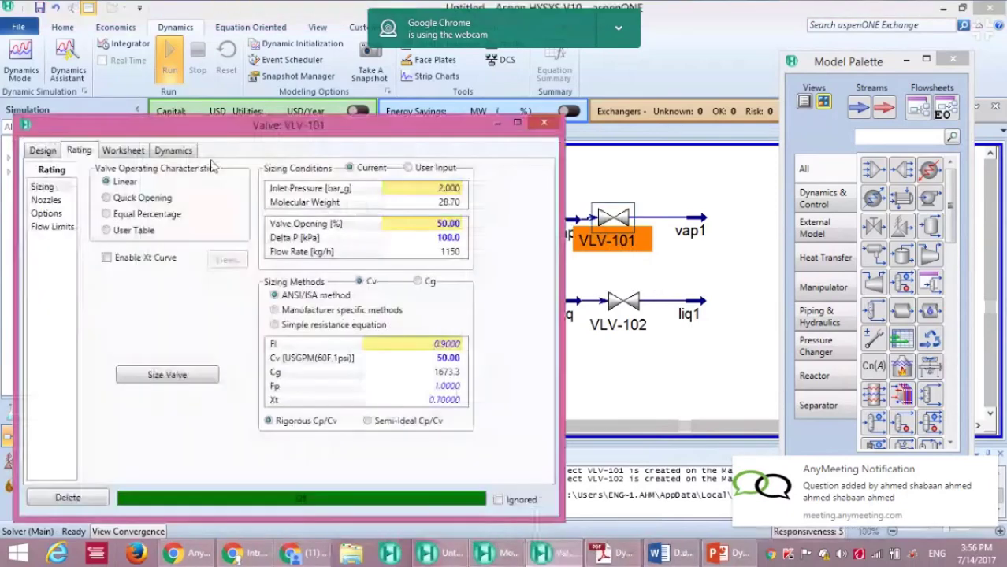
{"action": "left_click", "coordinate": [173, 150]}
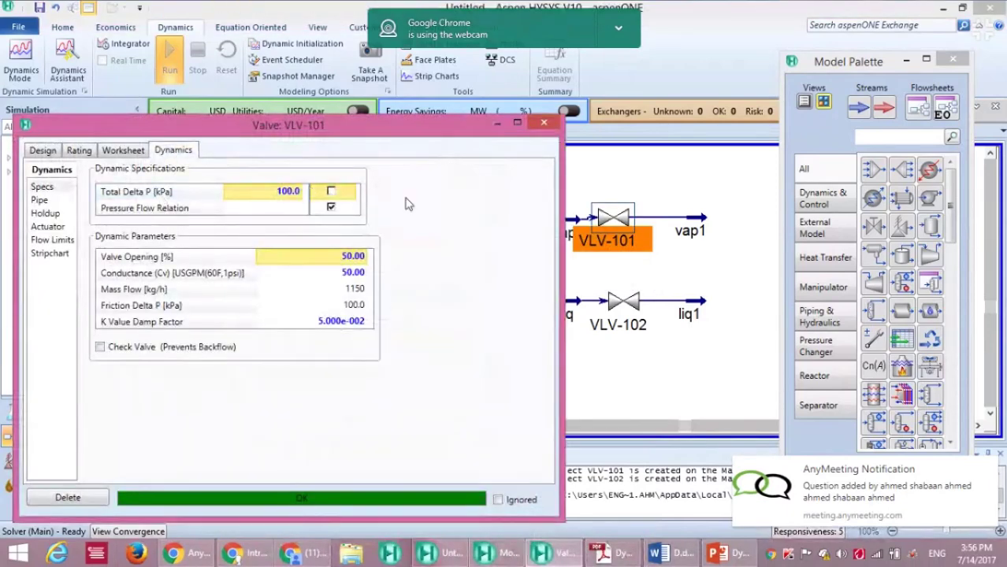
{"action": "left_click", "coordinate": [608, 314]}
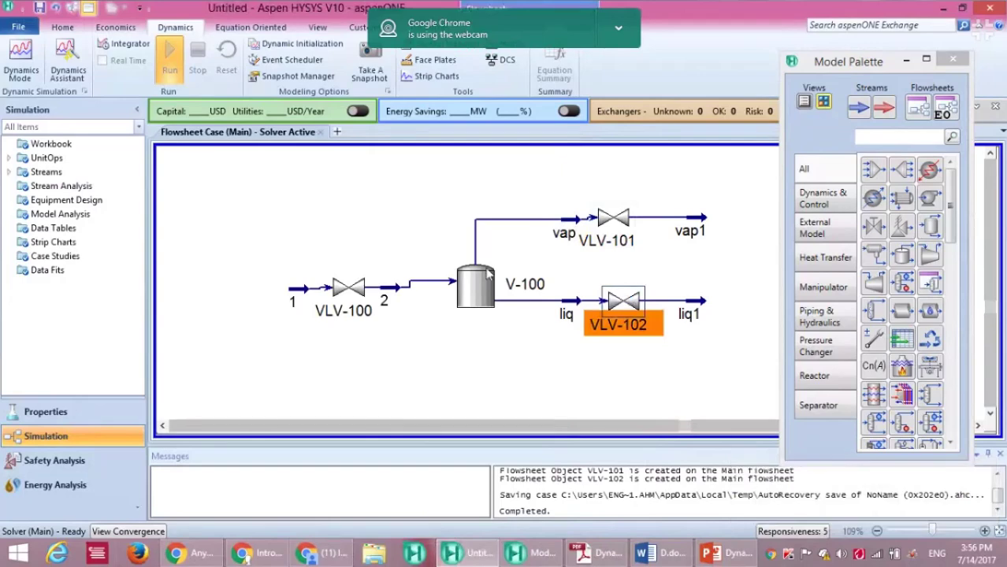
{"action": "double_click", "coordinate": [624, 300]}
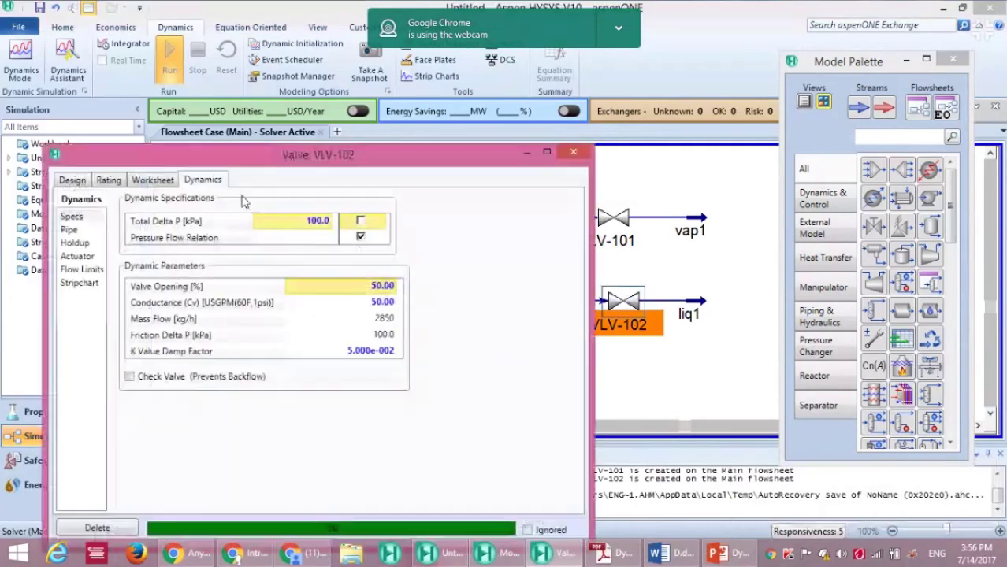
{"action": "left_click", "coordinate": [572, 153]}
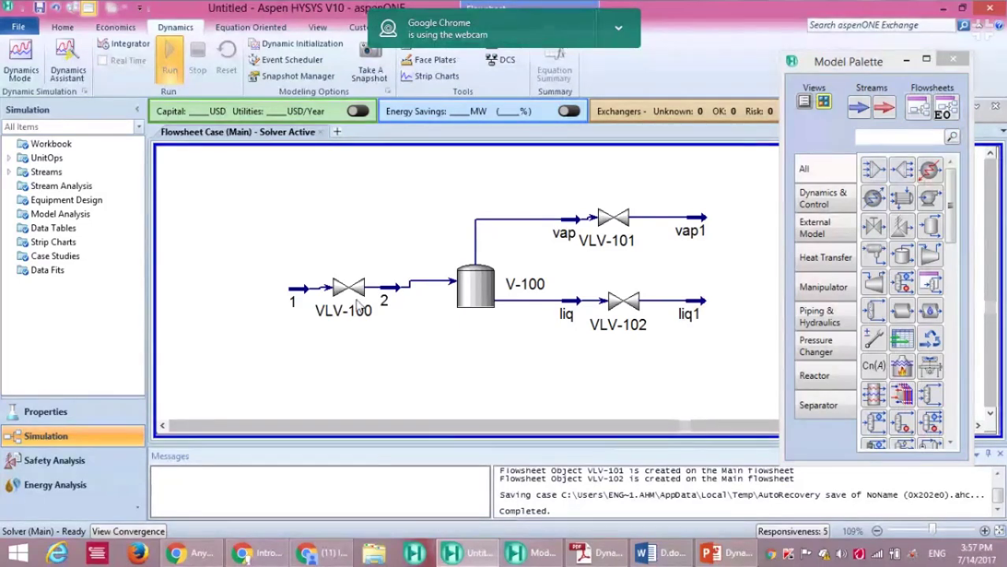
- Examine the Total Delta P and Pressure Flow Relation specifications of the inlet valve VLV-100, and close its window
{"action": "mouse_move", "coordinate": [344, 294]}
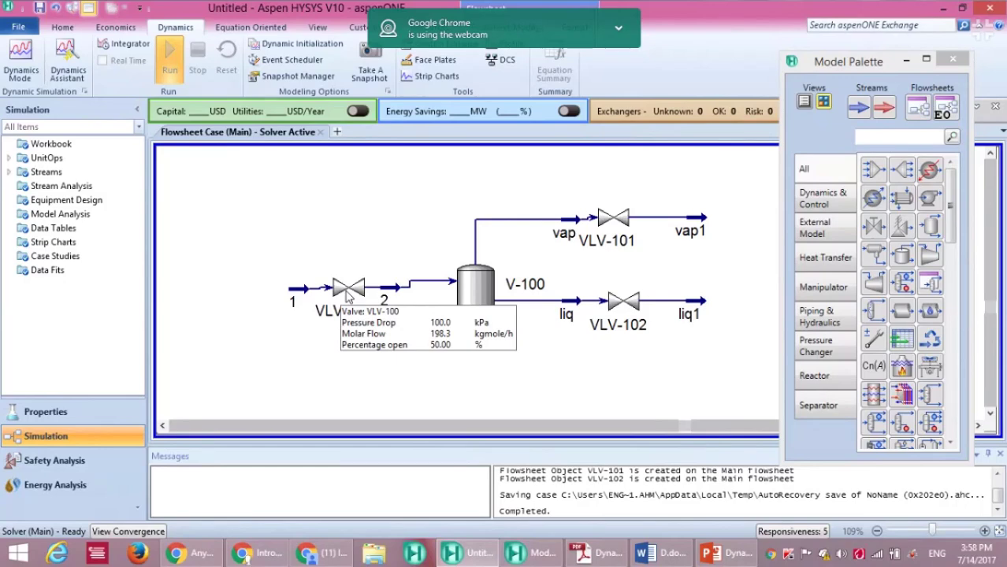
{"action": "double_click", "coordinate": [349, 290]}
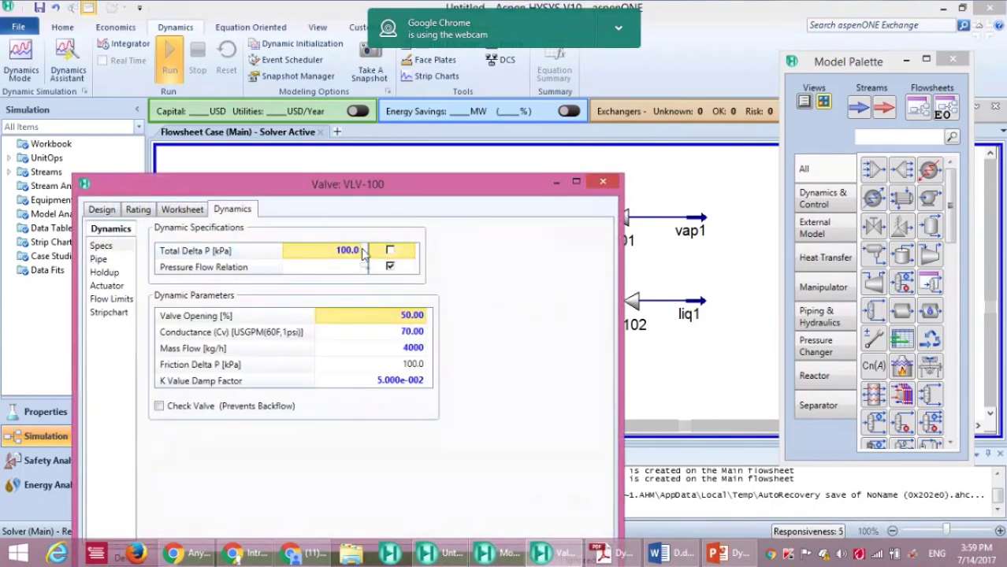
{"action": "mouse_move", "coordinate": [362, 252]}
{"action": "left_click_drag", "start_coordinate": [372, 189], "coordinate": [388, 123]}
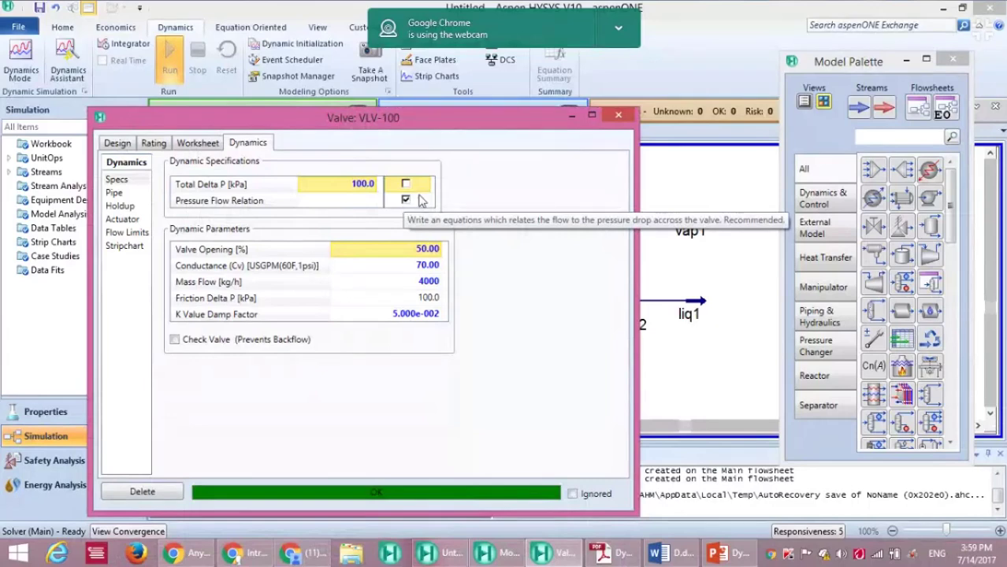
{"action": "left_click", "coordinate": [403, 197]}
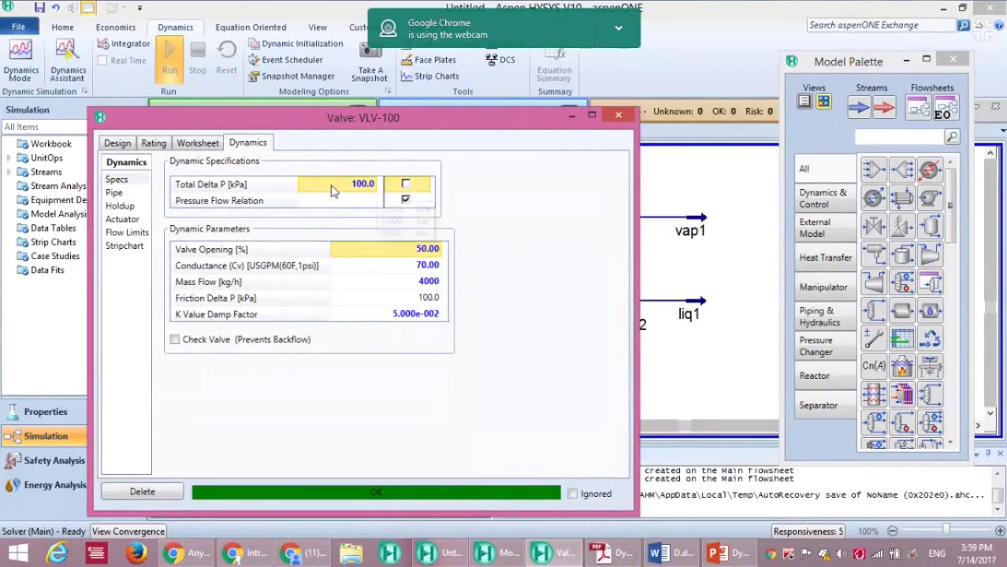
{"action": "left_click", "coordinate": [405, 200]}
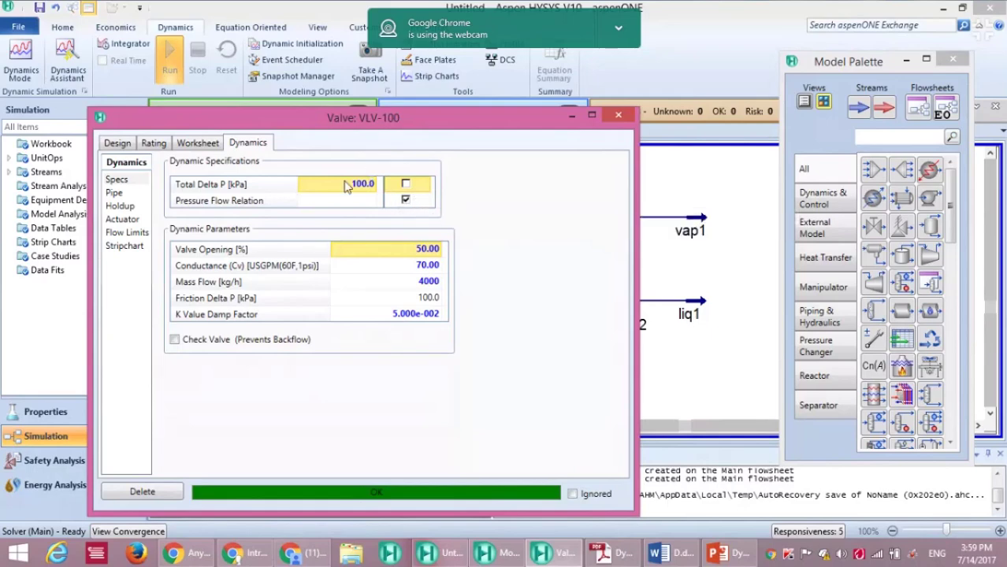
{"action": "mouse_move", "coordinate": [379, 184]}
{"action": "left_click", "coordinate": [619, 116]}
- Check the Pressure Flow Relation specification of the vapor-line valve VLV-101 and close its window
{"action": "left_click", "coordinate": [613, 236]}
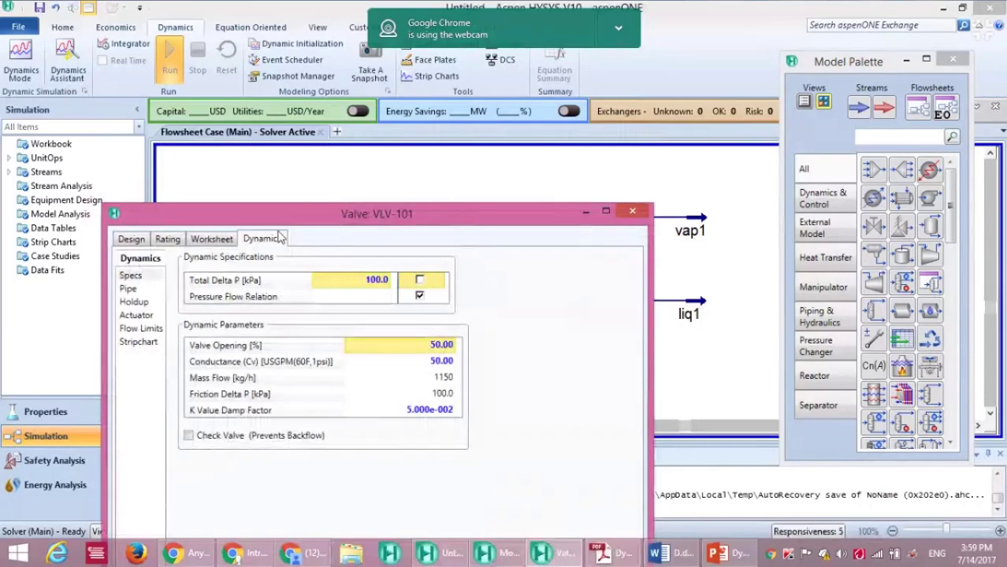
{"action": "left_click_drag", "start_coordinate": [287, 215], "coordinate": [286, 112]}
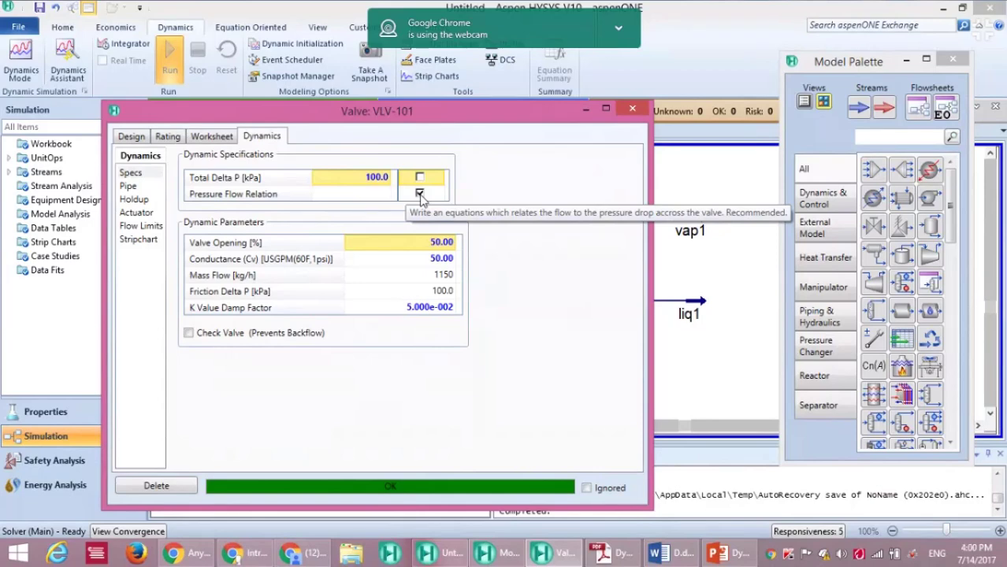
{"action": "left_click", "coordinate": [632, 110]}
- In the dynamic specifications of the liquid-line valve VLV-102, disable Pressure Flow Relation and enable Total Delta P
{"action": "left_click", "coordinate": [621, 305]}
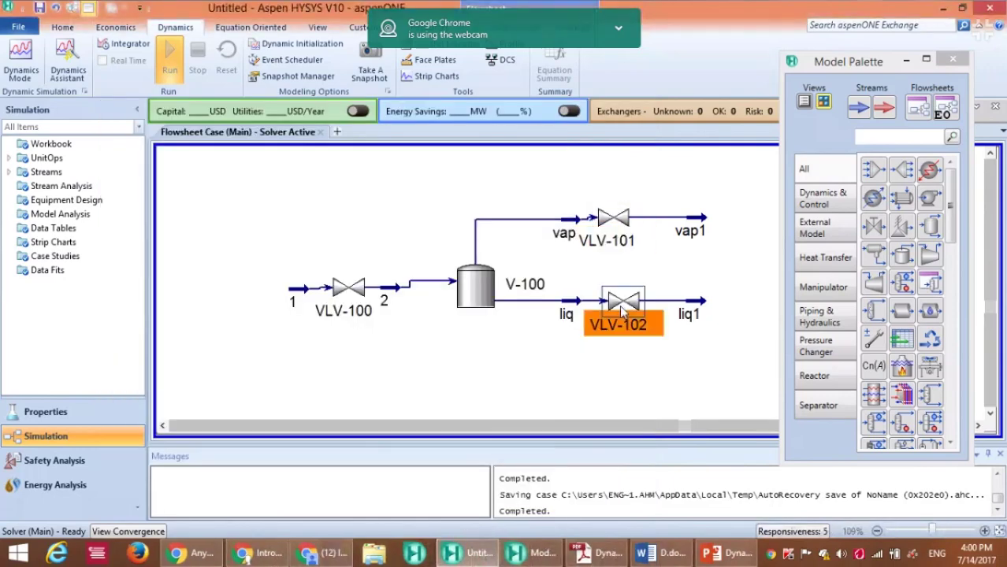
{"action": "double_click", "coordinate": [619, 305]}
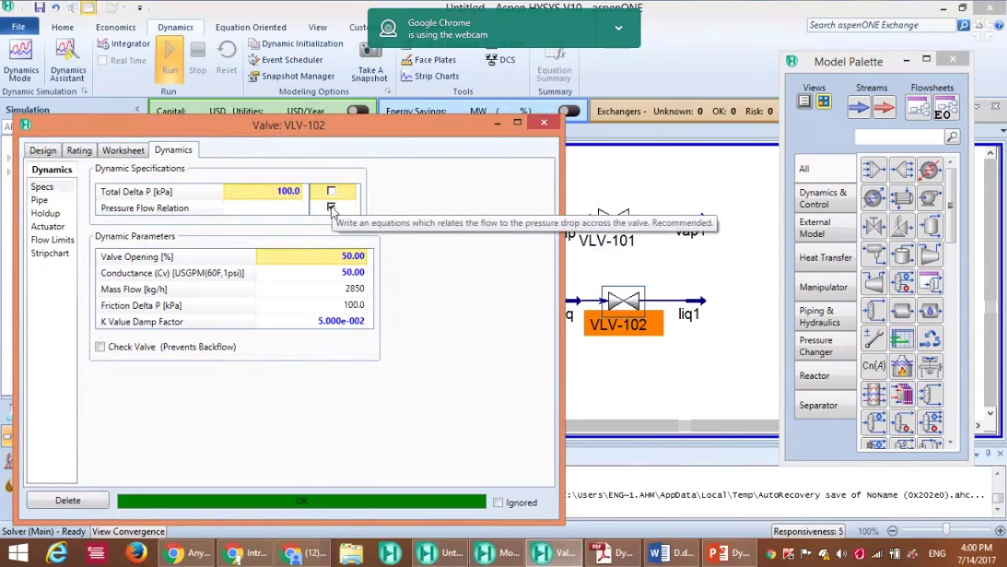
{"action": "left_click", "coordinate": [331, 208]}
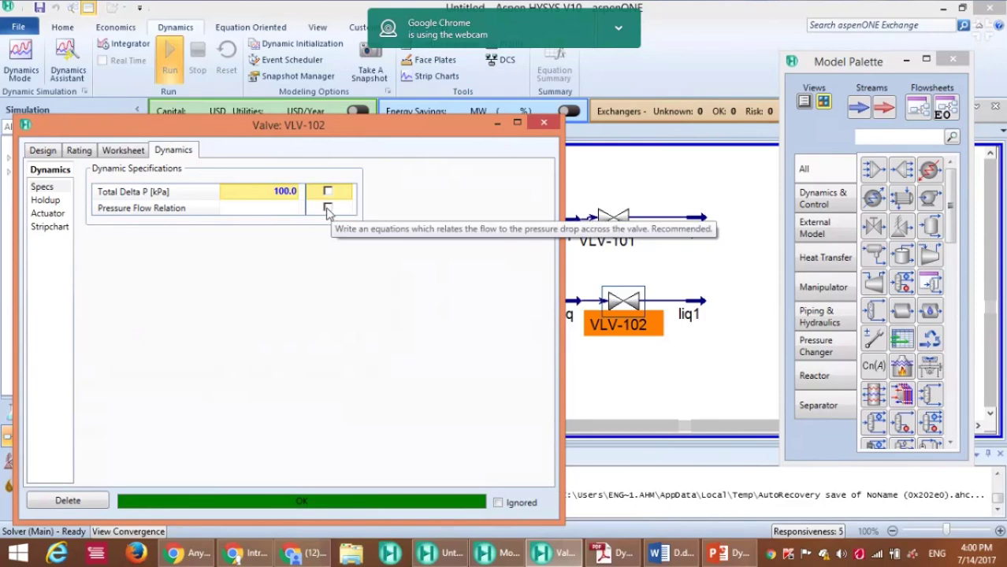
{"action": "left_click", "coordinate": [328, 194]}
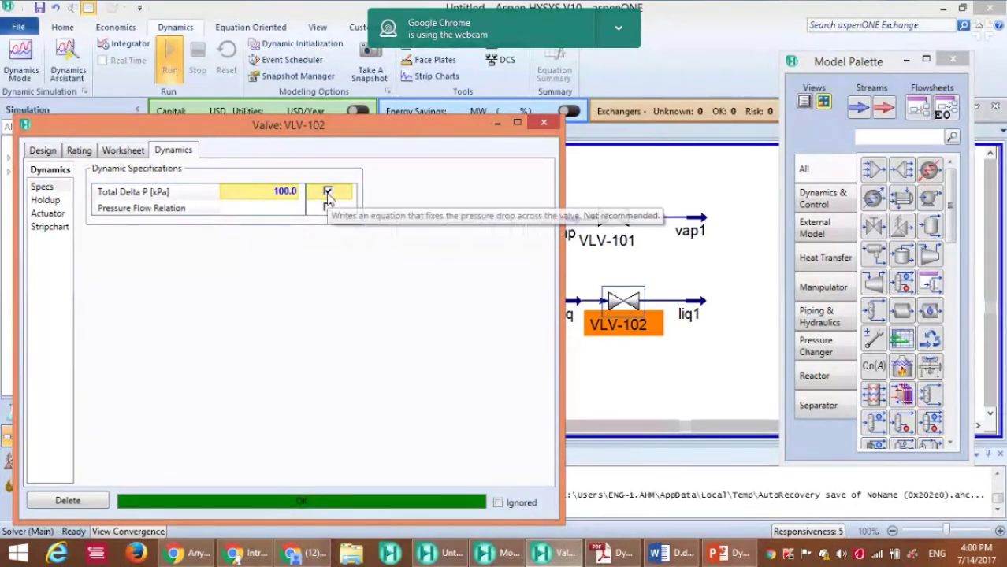
- Run the Dynamics Assistant, review its general list of recommended changes, and close it without applying them
{"action": "left_click", "coordinate": [66, 70]}
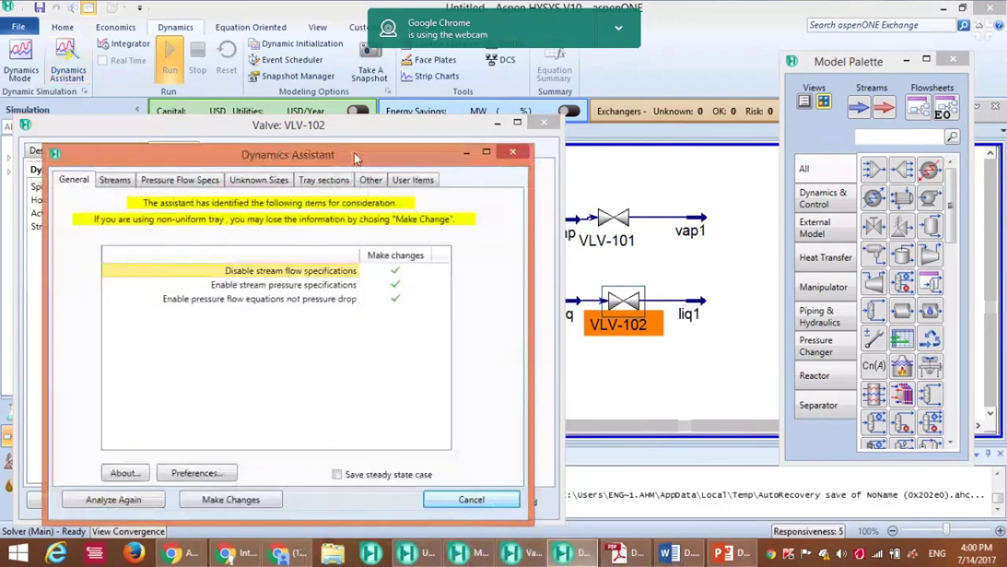
{"action": "left_click_drag", "start_coordinate": [353, 154], "coordinate": [774, 96]}
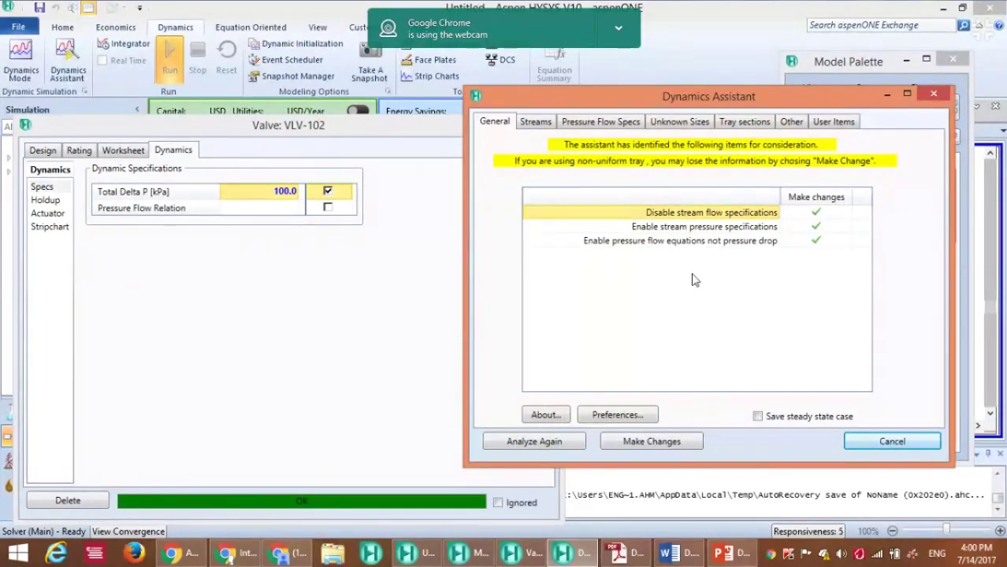
{"action": "left_click", "coordinate": [890, 442]}
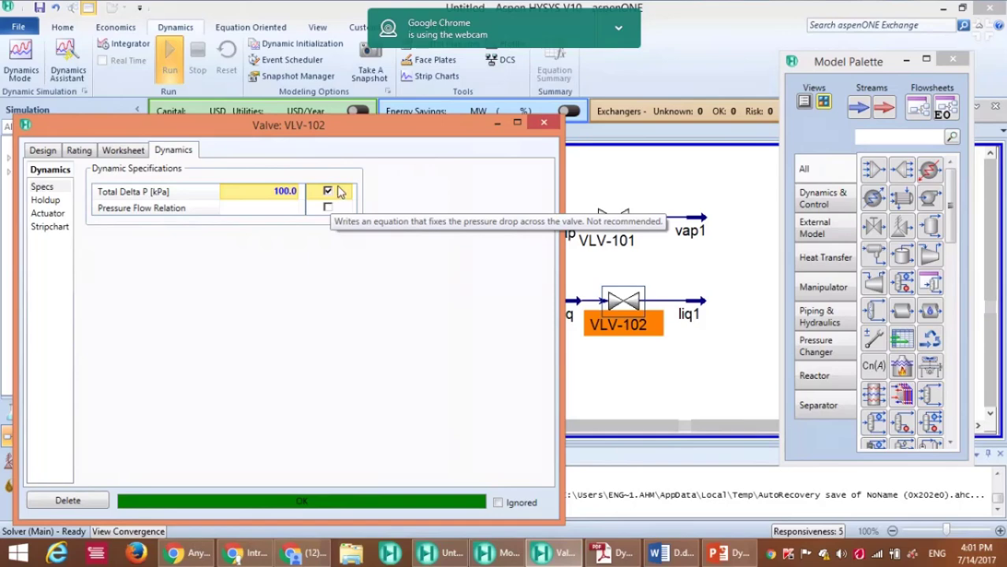
- Disable Total Delta P and enable Pressure Flow Relation for the liquid-line valve VLV-102, recheck the specifications, and close its window
{"action": "left_click", "coordinate": [328, 192]}
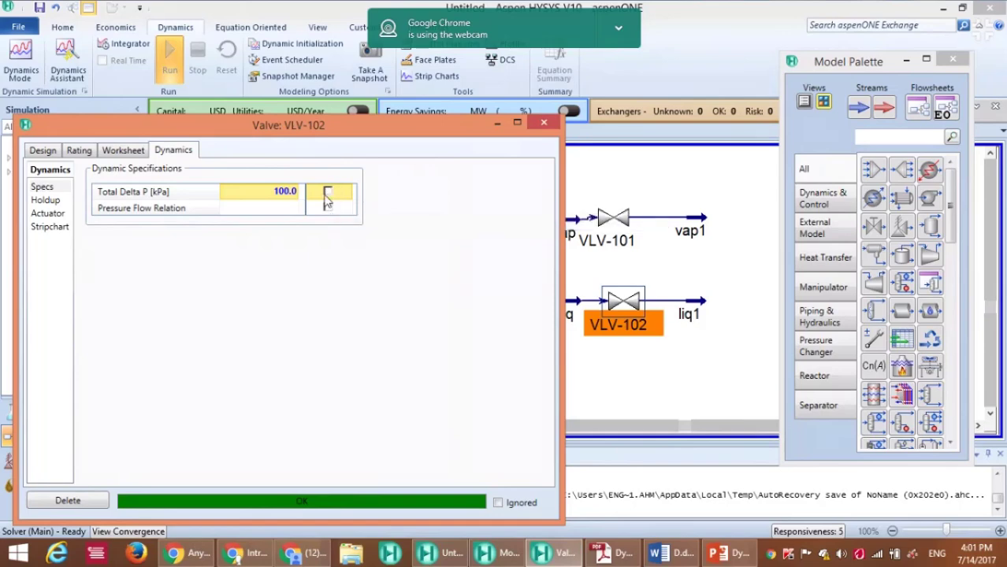
{"action": "left_click", "coordinate": [328, 209]}
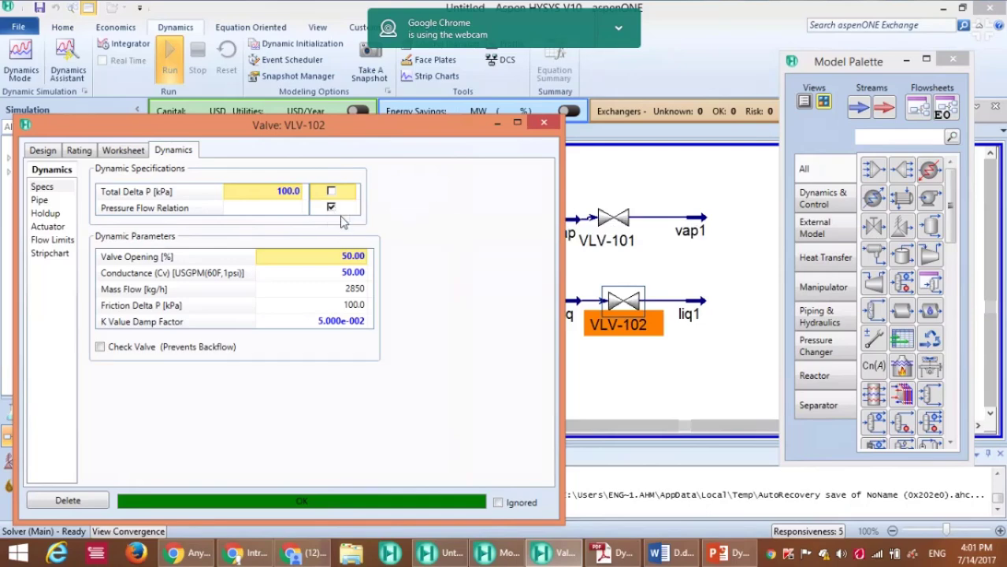
{"action": "left_click", "coordinate": [536, 121]}
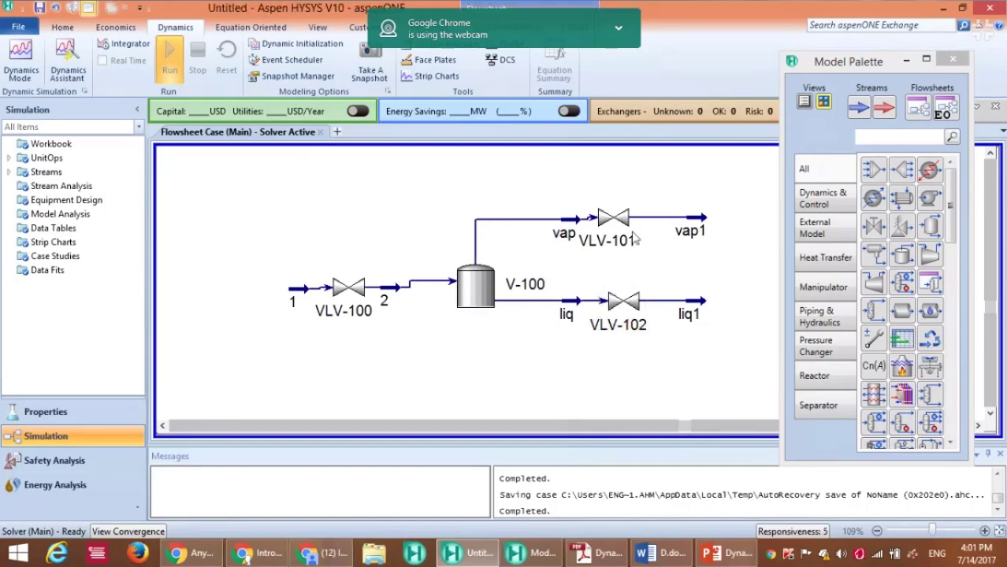
{"action": "left_click", "coordinate": [619, 308]}
{"action": "double_click", "coordinate": [618, 307]}
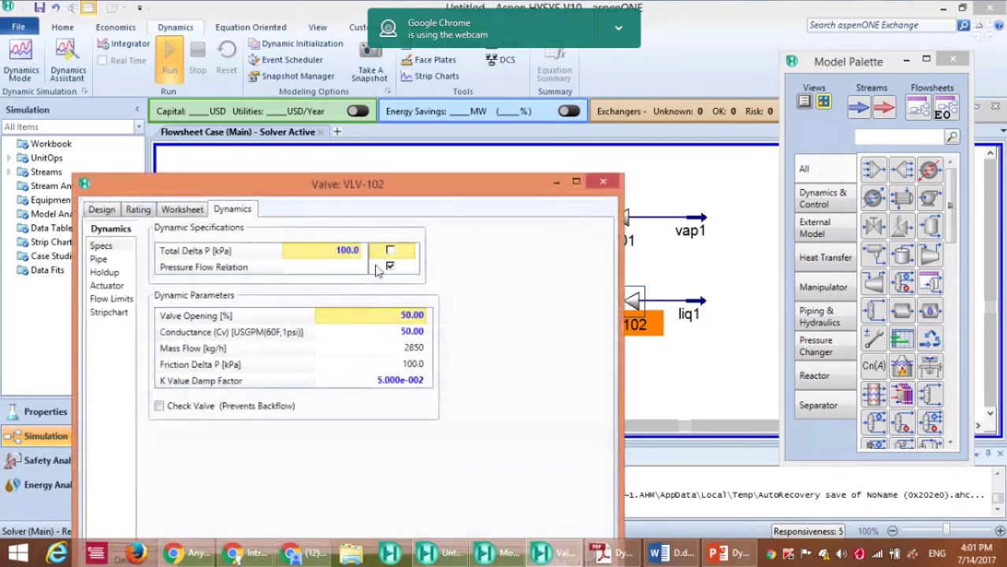
{"action": "left_click", "coordinate": [603, 183]}
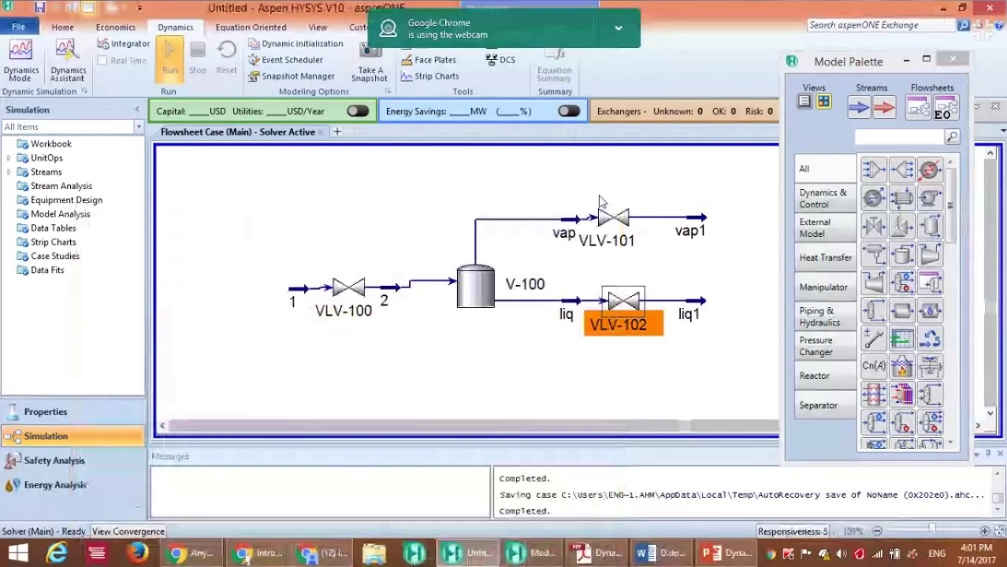
- Examine the model details and vessel pressure specification in the dynamics settings of tank V-100, and close its window
{"action": "mouse_move", "coordinate": [468, 291]}
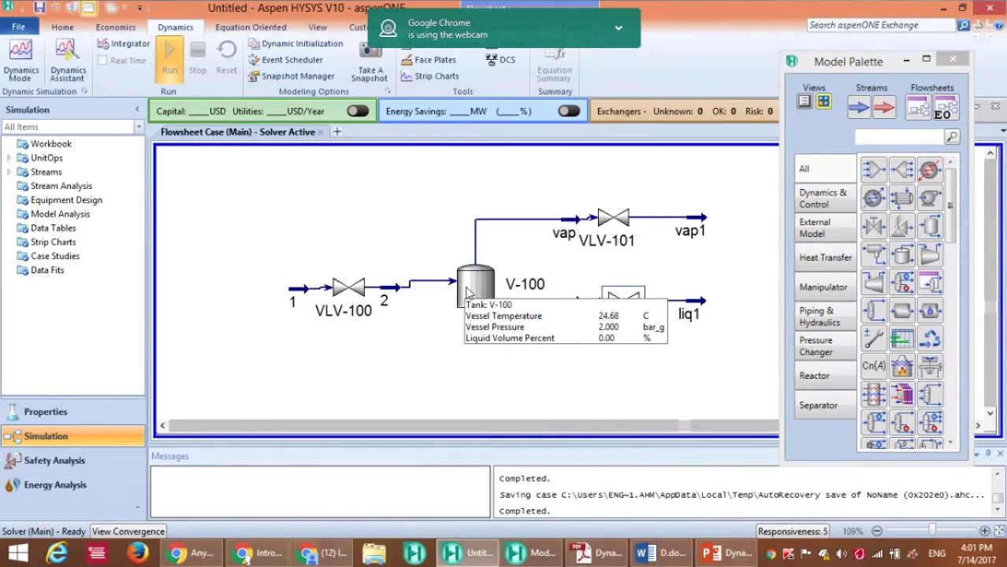
{"action": "left_click", "coordinate": [466, 289]}
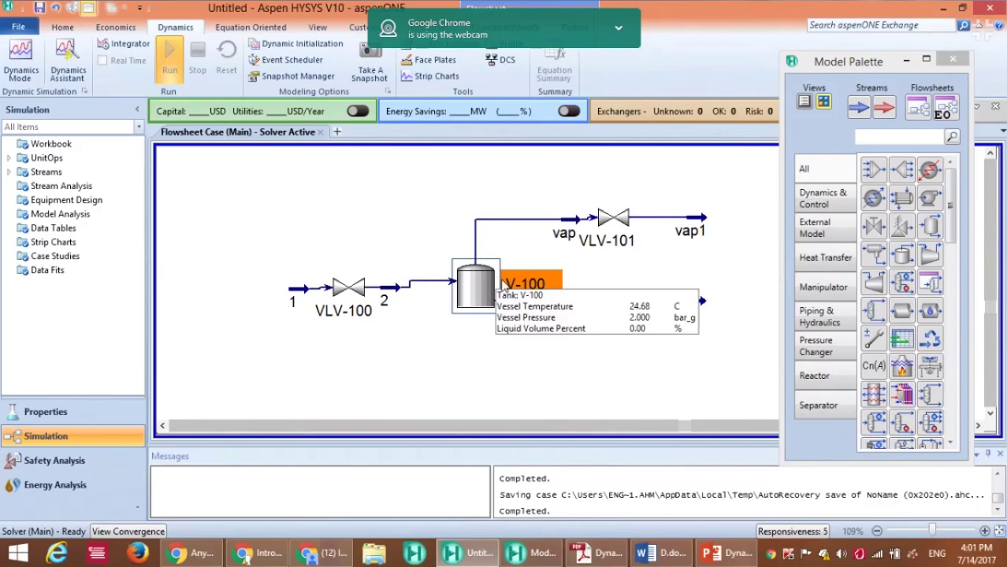
{"action": "double_click", "coordinate": [473, 287]}
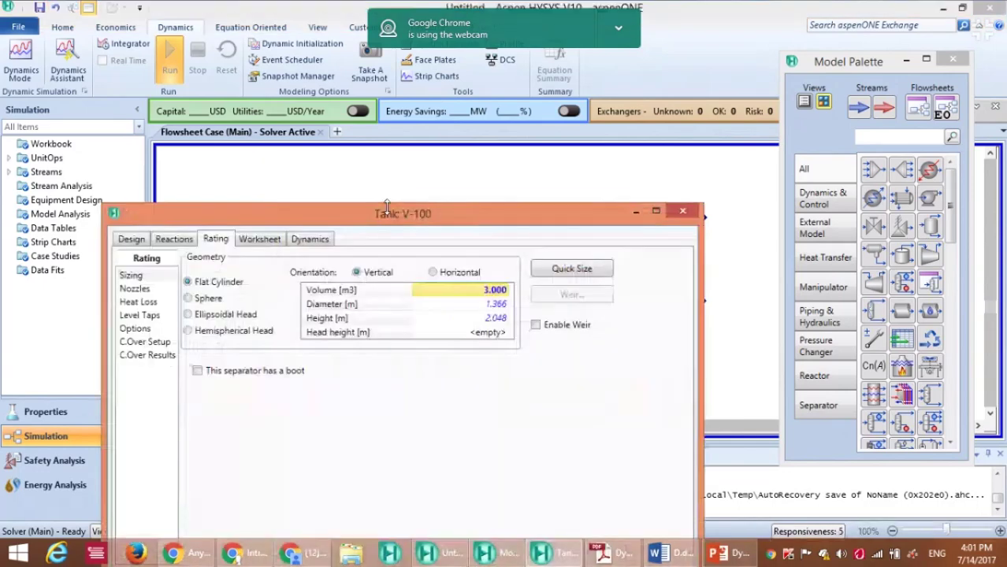
{"action": "left_click_drag", "start_coordinate": [386, 209], "coordinate": [426, 118]}
{"action": "left_click", "coordinate": [337, 163]}
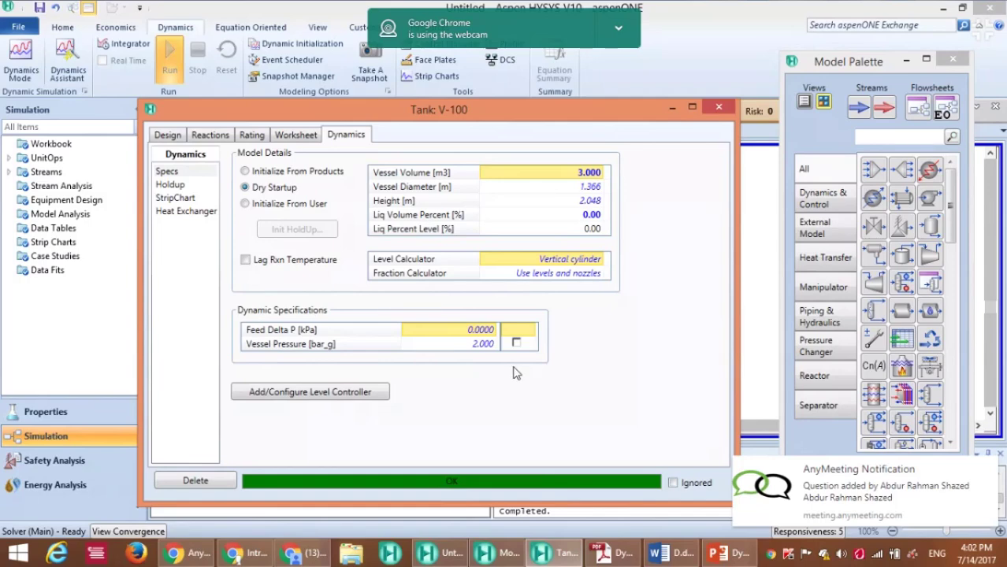
{"action": "left_click", "coordinate": [715, 109]}
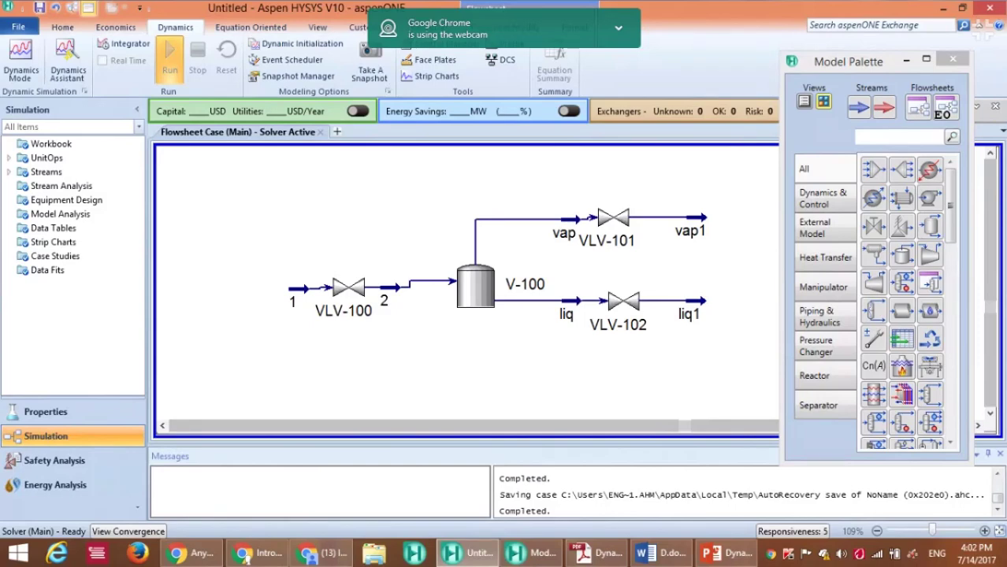
- Examine the flowsheet's boundary streams 1, vap1 and liq1, and compare them with the internal streams 2 and liq
{"action": "key", "text": "alt+Tab"}
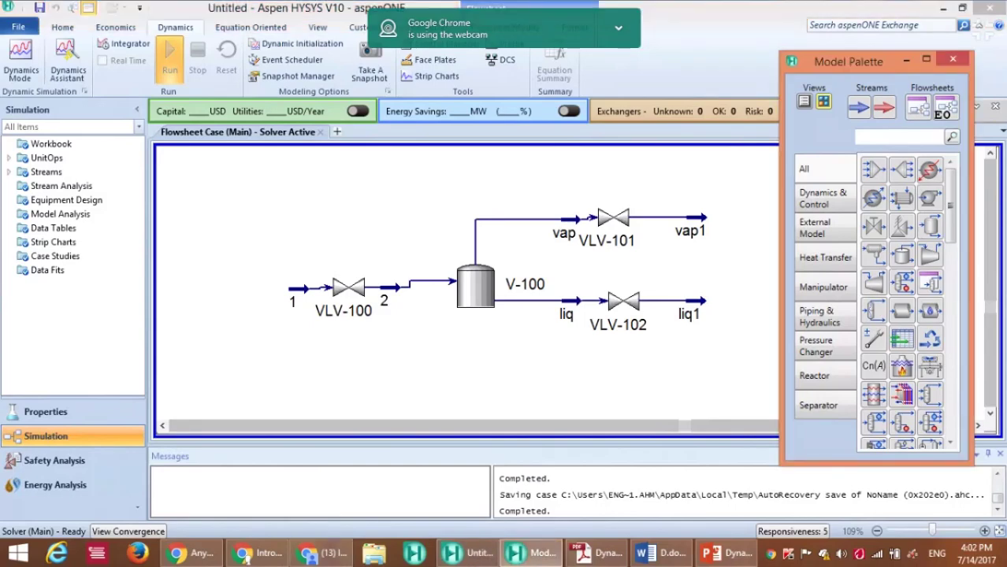
{"action": "left_click", "coordinate": [293, 300]}
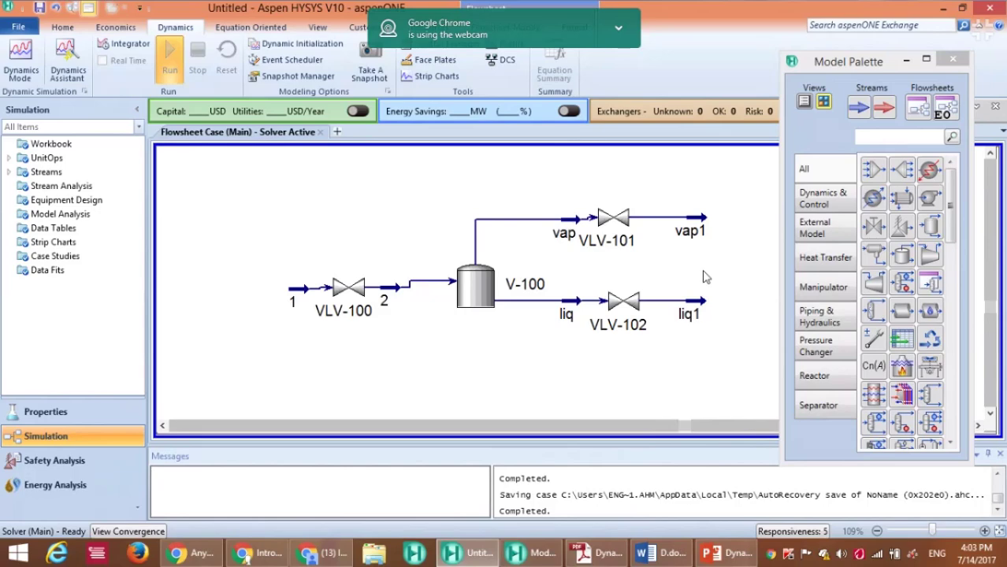
{"action": "mouse_move", "coordinate": [298, 303]}
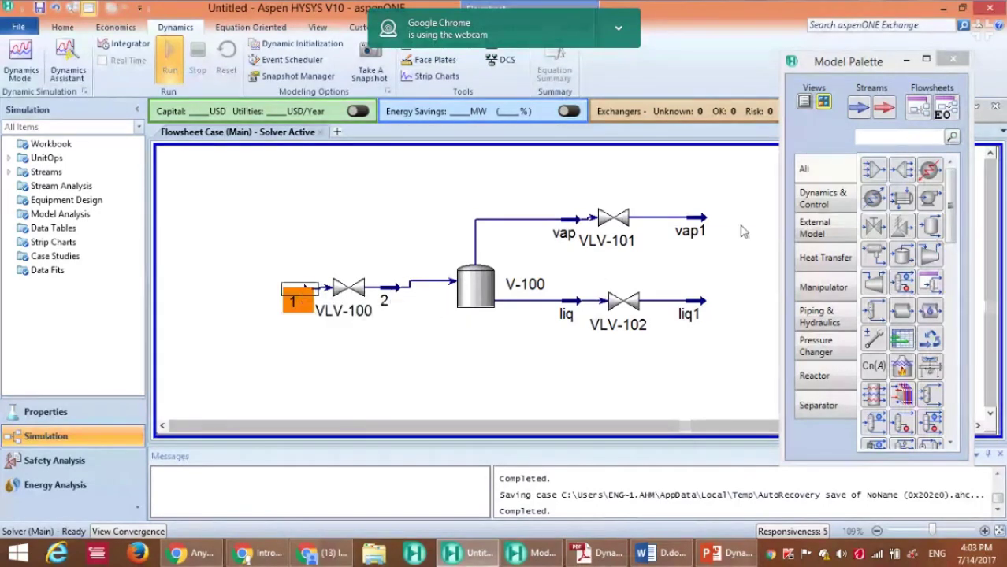
{"action": "mouse_move", "coordinate": [672, 244]}
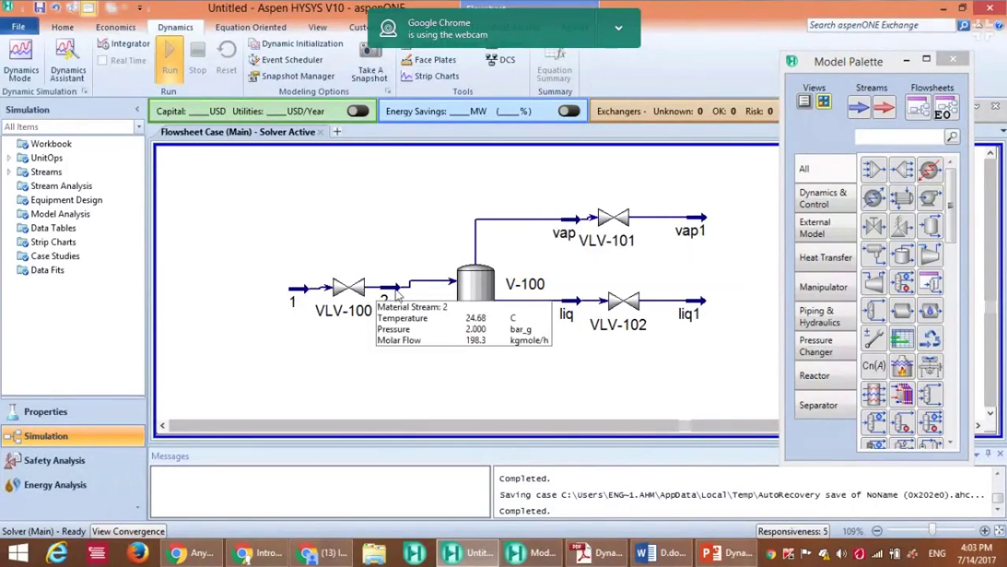
{"action": "mouse_move", "coordinate": [575, 313]}
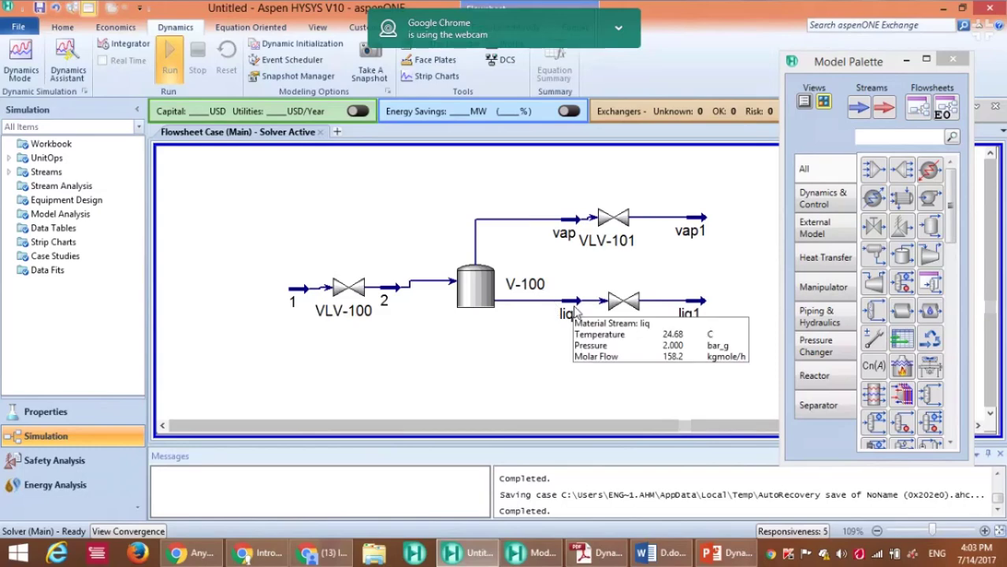
{"action": "left_click", "coordinate": [297, 298]}
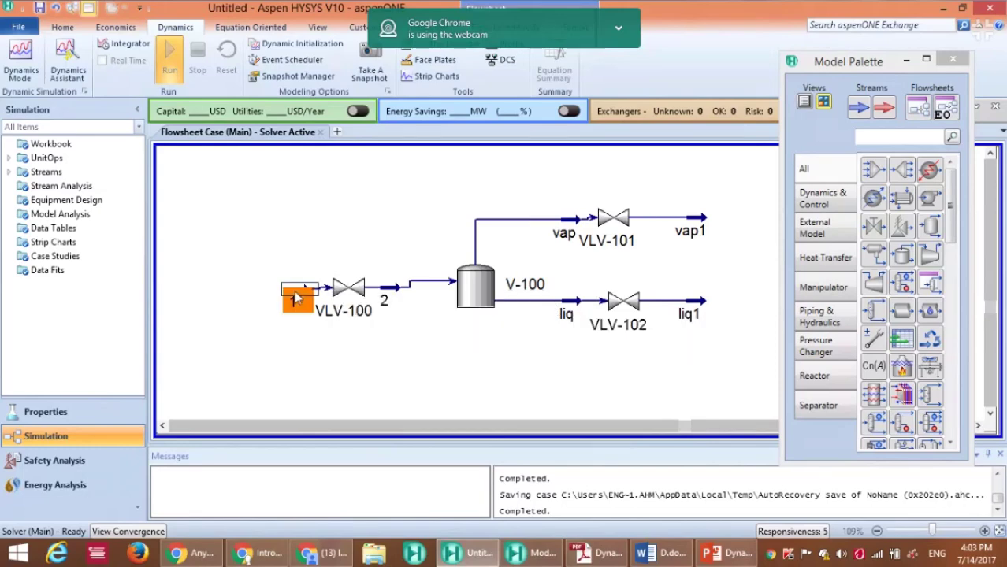
{"action": "left_click", "coordinate": [690, 230]}
{"action": "left_click", "coordinate": [691, 313]}
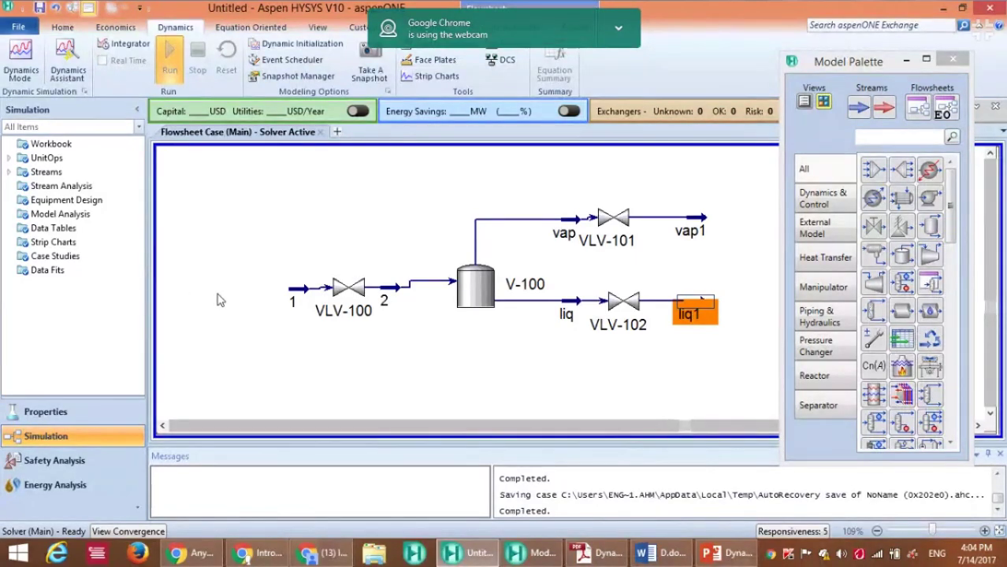
{"action": "left_click", "coordinate": [294, 289]}
{"action": "left_click", "coordinate": [701, 228]}
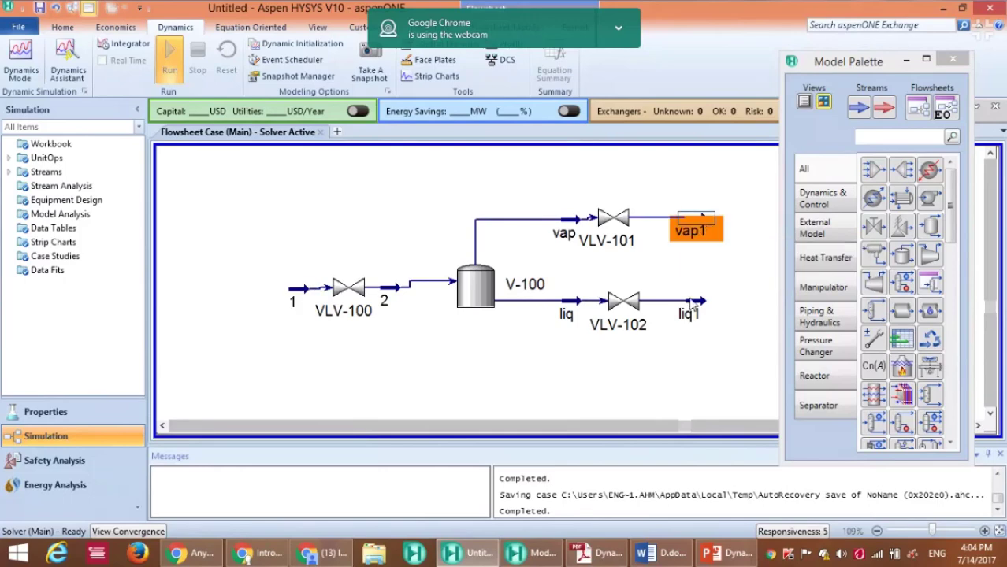
{"action": "left_click", "coordinate": [698, 314]}
{"action": "mouse_move", "coordinate": [701, 314]}
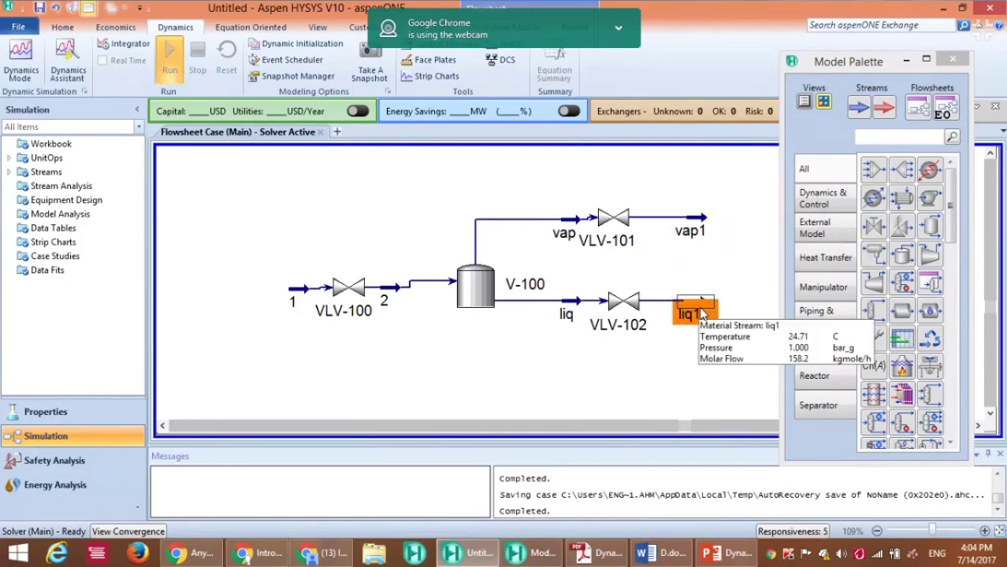
{"action": "left_click", "coordinate": [302, 292]}
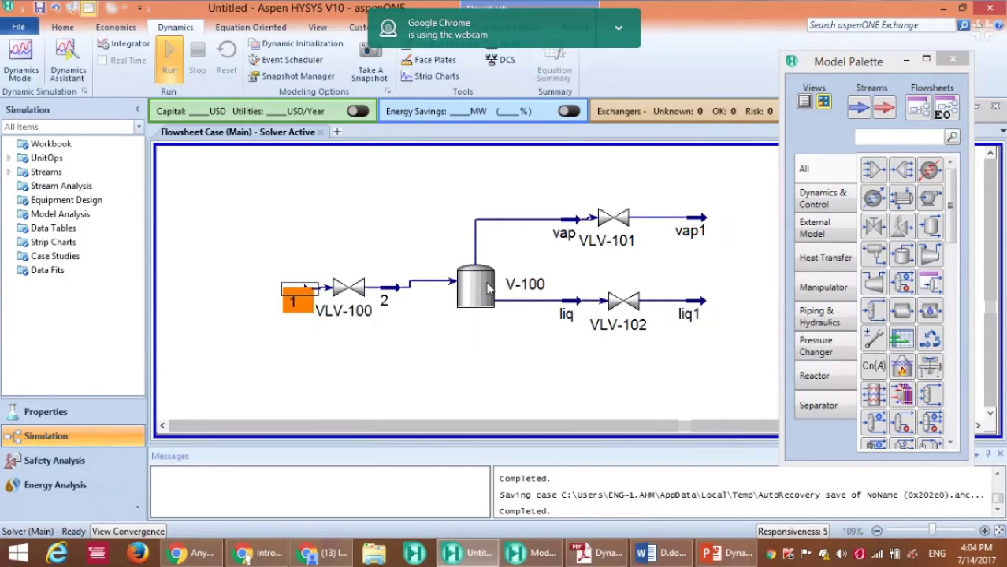
{"action": "left_click", "coordinate": [698, 229]}
{"action": "left_click", "coordinate": [700, 313]}
{"action": "left_click", "coordinate": [651, 381]}
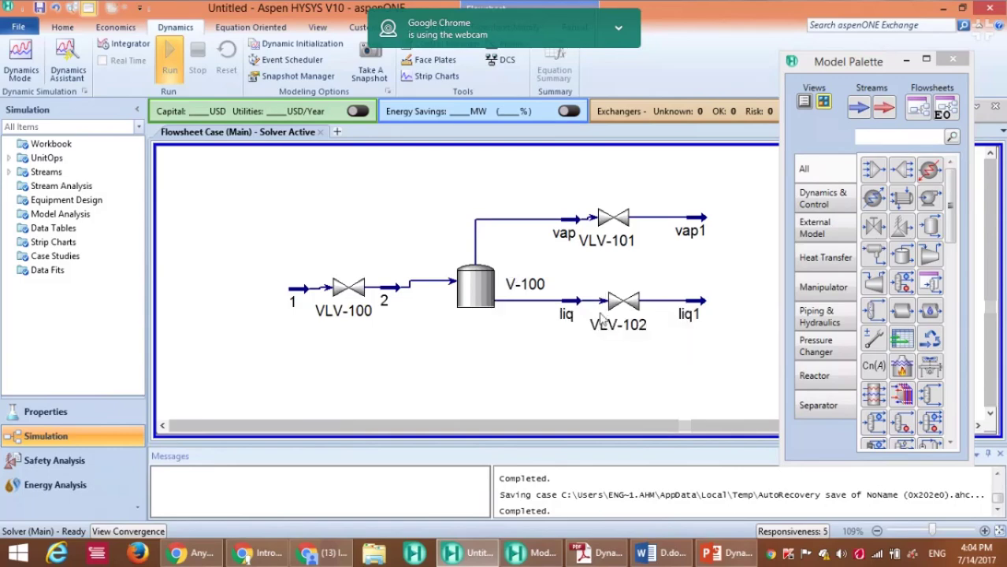
- Recheck the dynamic specifications of tank V-100 and close its window
{"action": "left_click", "coordinate": [475, 295]}
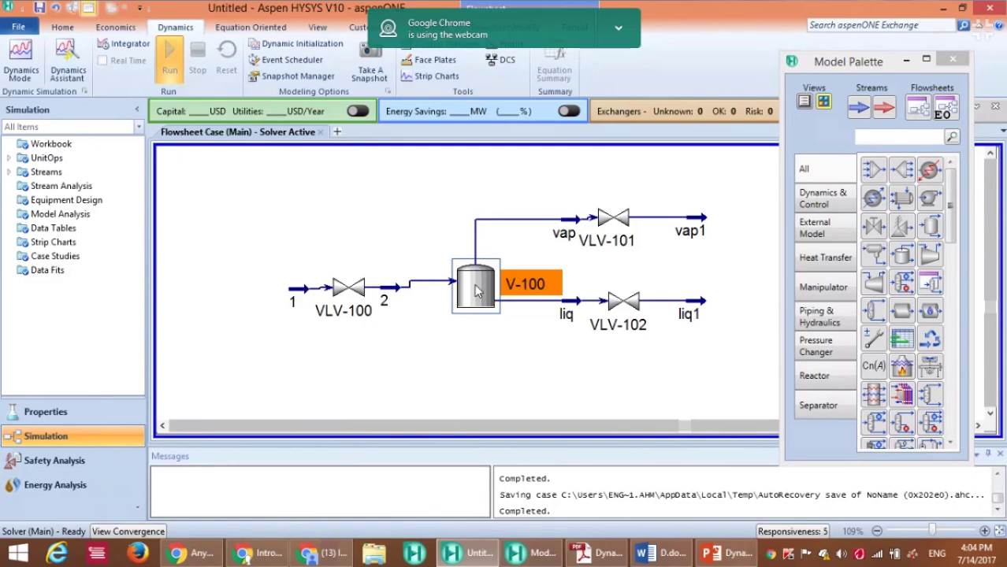
{"action": "double_click", "coordinate": [475, 291]}
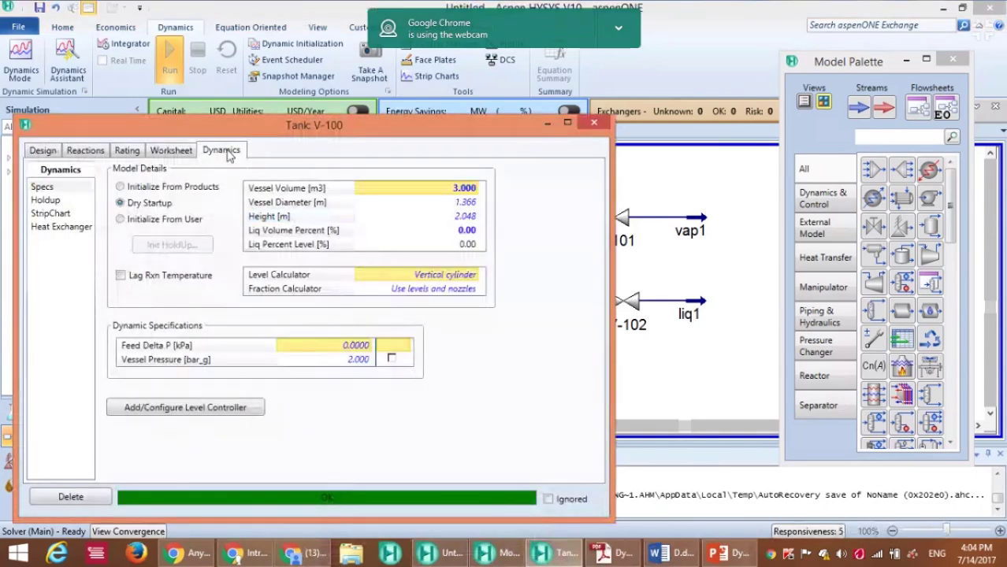
{"action": "left_click", "coordinate": [594, 123]}
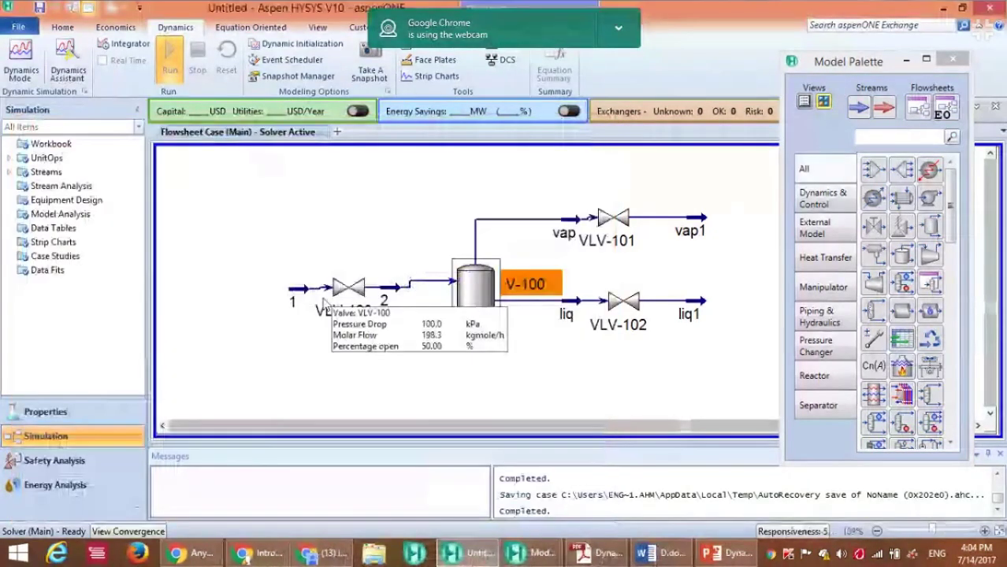
- Deactivate the mass flow specification of feed stream 1, keep its pressure specification active, and close the stream window
{"action": "left_click", "coordinate": [296, 293]}
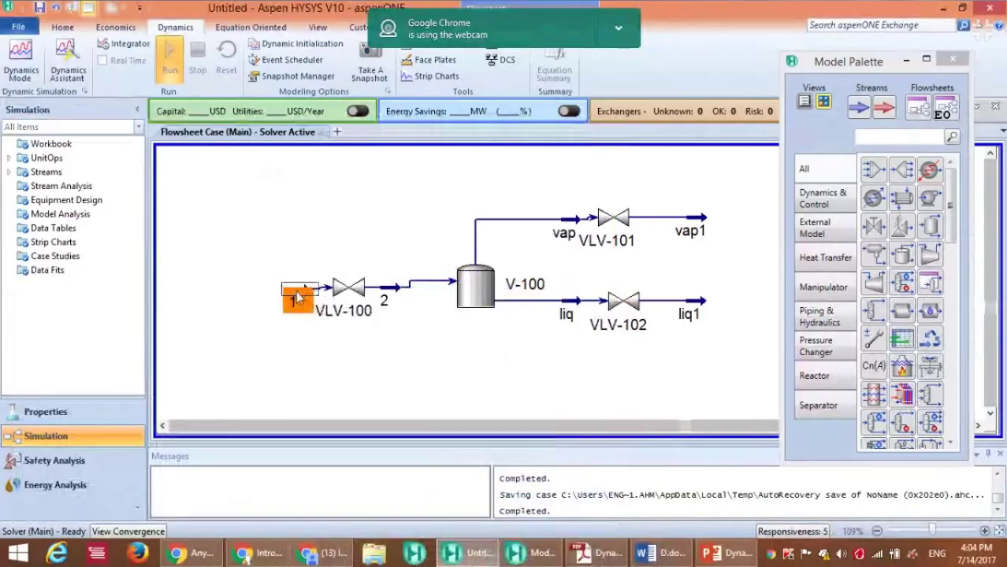
{"action": "double_click", "coordinate": [296, 293]}
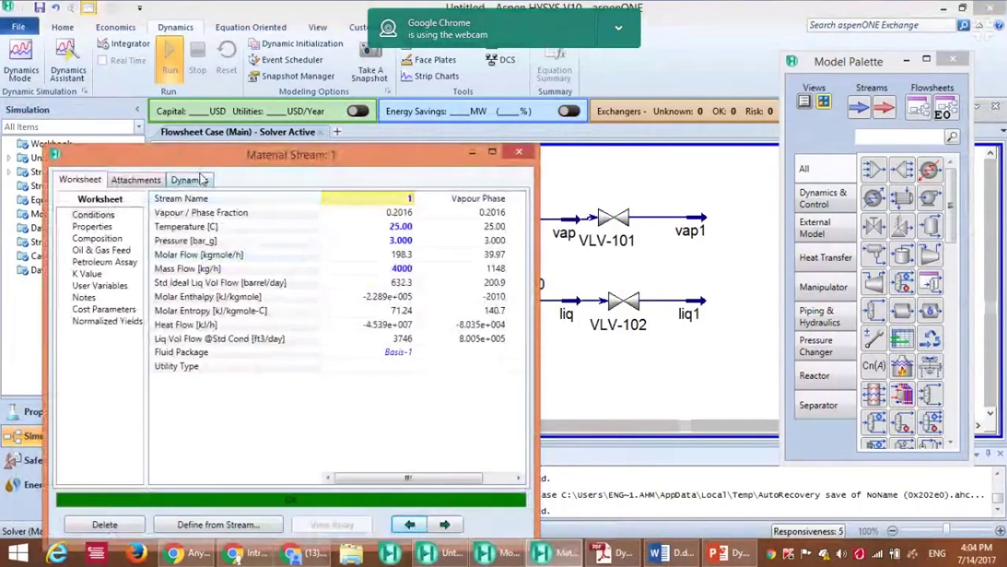
{"action": "left_click", "coordinate": [202, 178]}
{"action": "left_click_drag", "start_coordinate": [221, 160], "coordinate": [223, 66]}
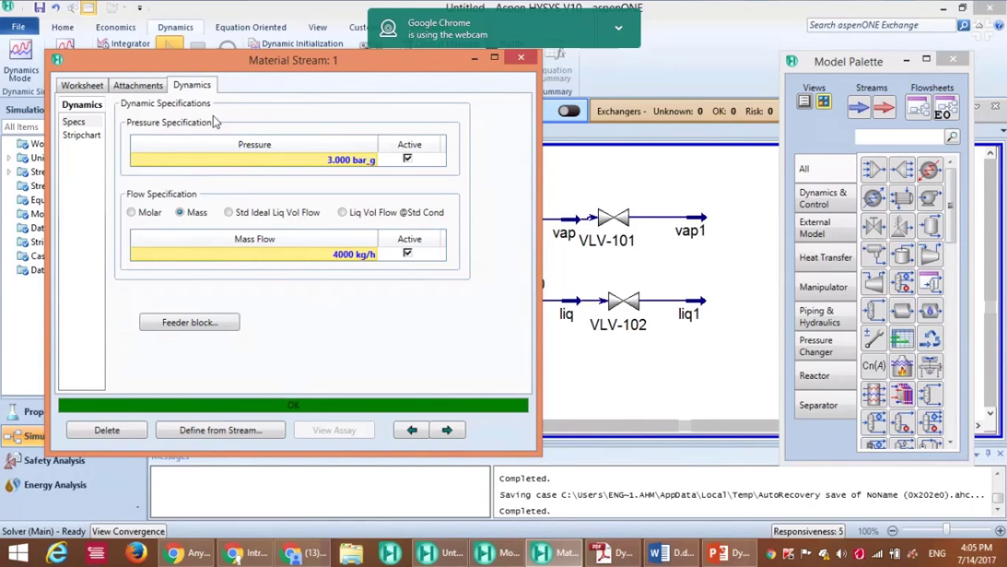
{"action": "left_click", "coordinate": [407, 253]}
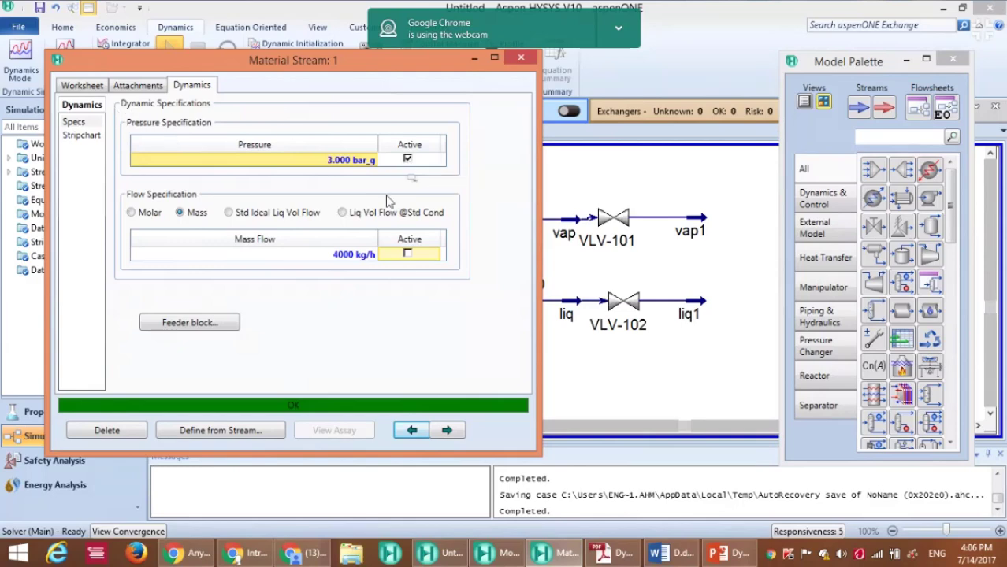
{"action": "left_click", "coordinate": [518, 59]}
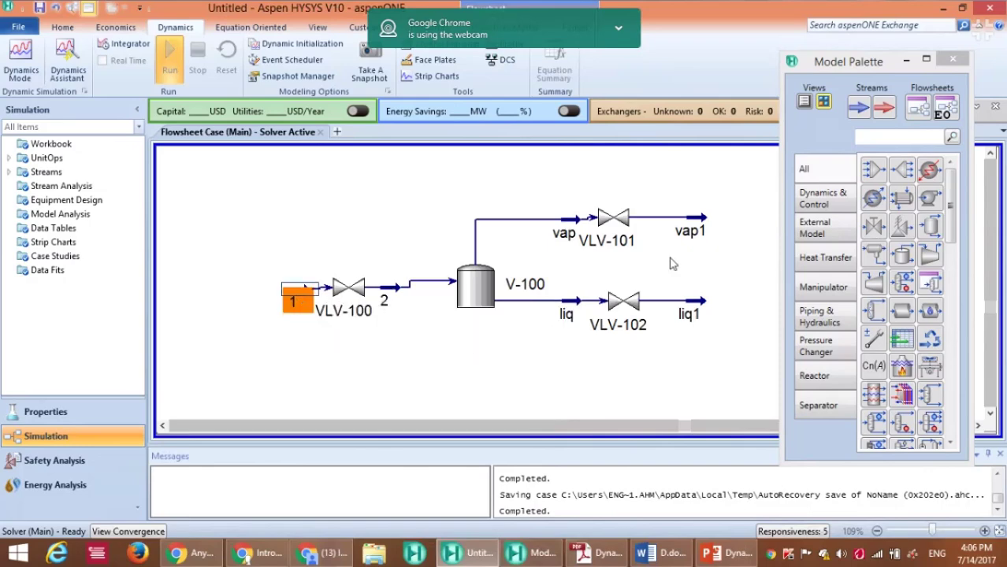
- Activate the dynamic pressure specification of the vapor product stream vap1 and close its window
{"action": "double_click", "coordinate": [699, 221]}
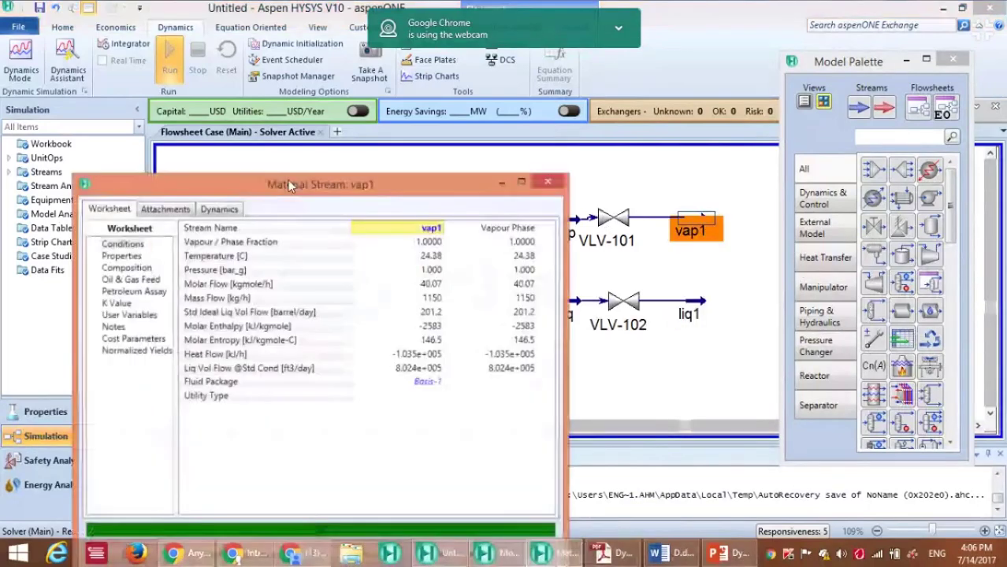
{"action": "left_click", "coordinate": [219, 209]}
{"action": "left_click", "coordinate": [434, 283]}
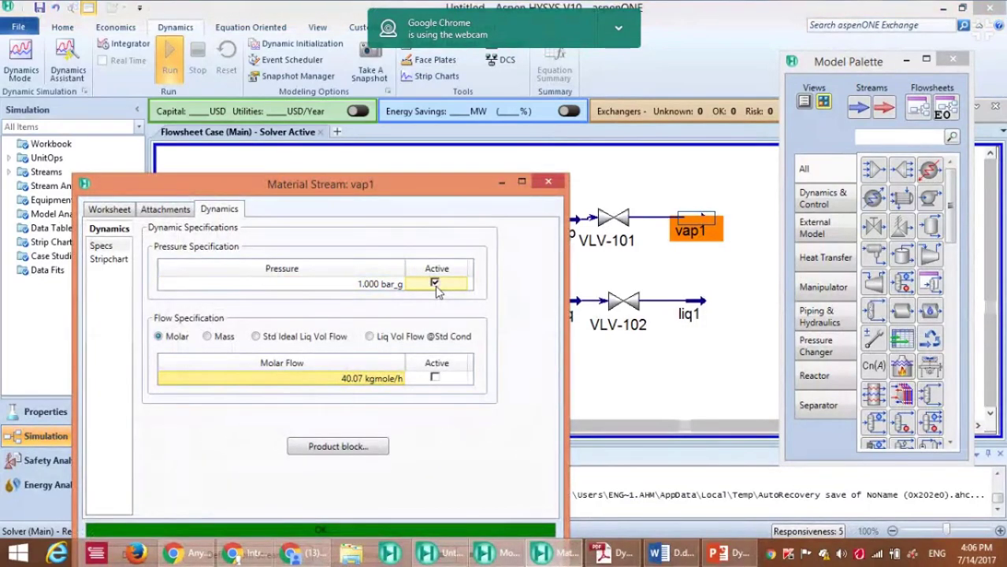
{"action": "left_click", "coordinate": [548, 183]}
- Activate the dynamic pressure specification of the liquid product stream liq1 and close its window
{"action": "double_click", "coordinate": [695, 313]}
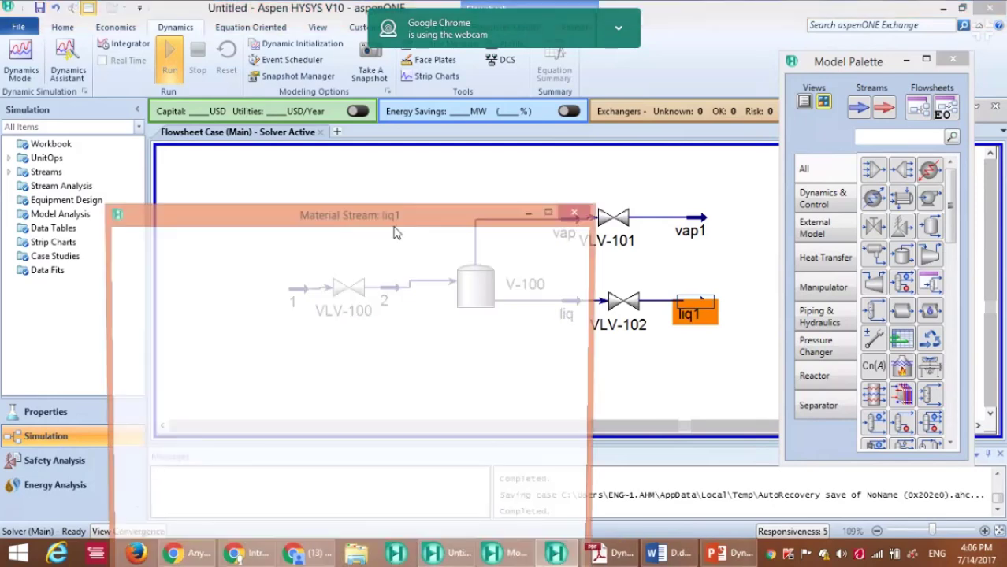
{"action": "left_click", "coordinate": [249, 238]}
{"action": "left_click", "coordinate": [464, 312]}
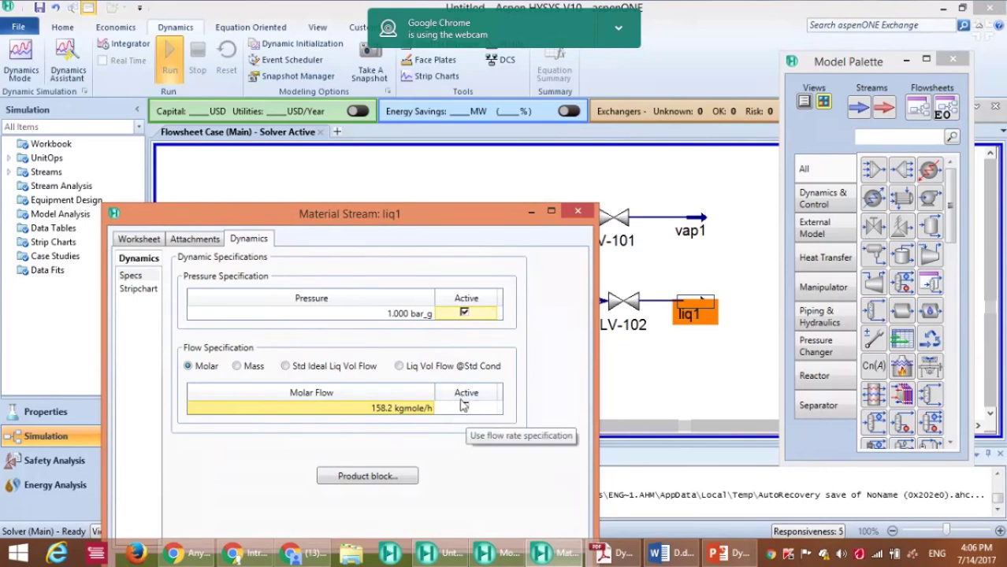
{"action": "left_click", "coordinate": [518, 175]}
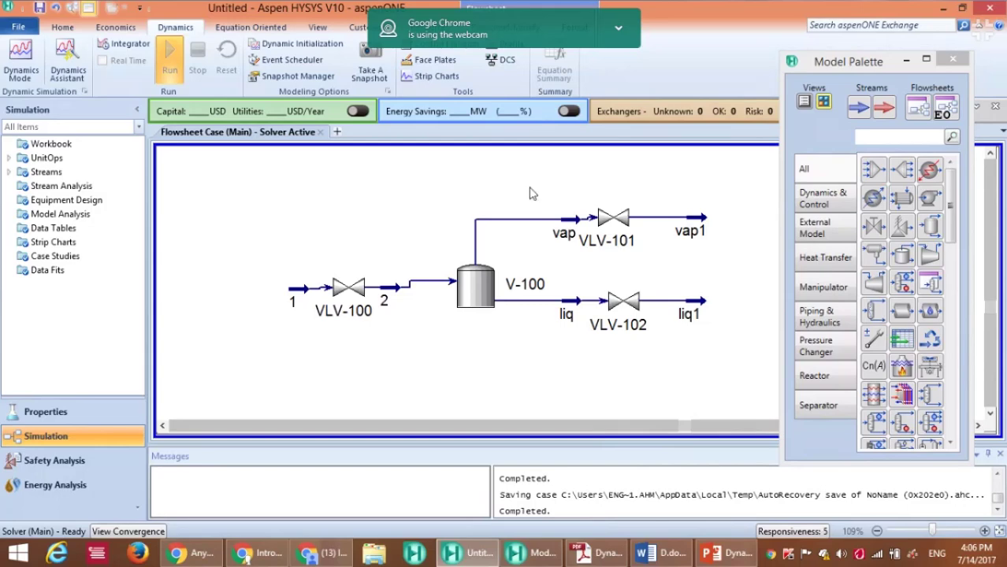
- Examine the conditions of the boundary streams 1, vap1 and liq1 and of the valves connecting them to the tank
{"action": "mouse_move", "coordinate": [701, 226]}
{"action": "mouse_move", "coordinate": [350, 305]}
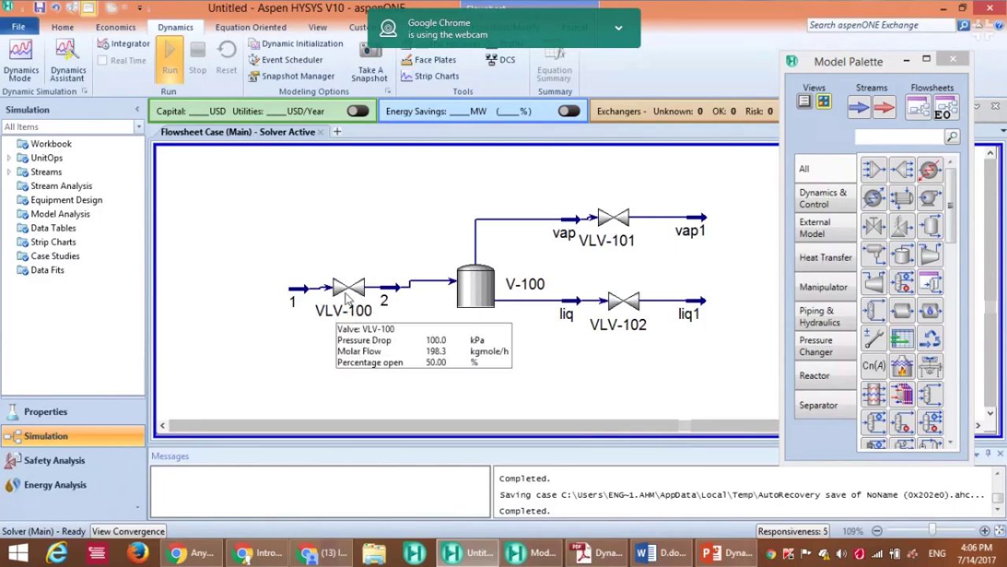
{"action": "mouse_move", "coordinate": [305, 298]}
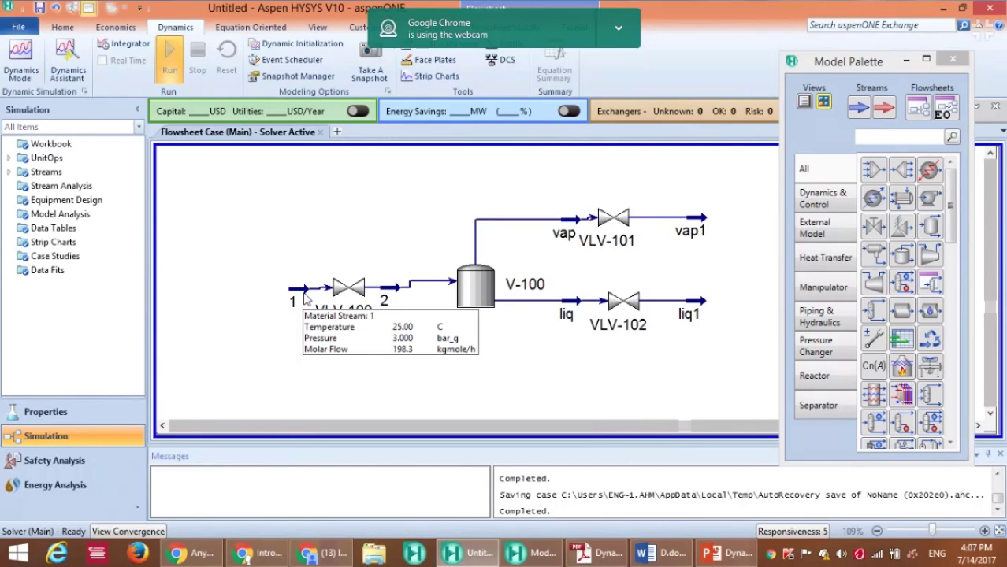
{"action": "mouse_move", "coordinate": [579, 245]}
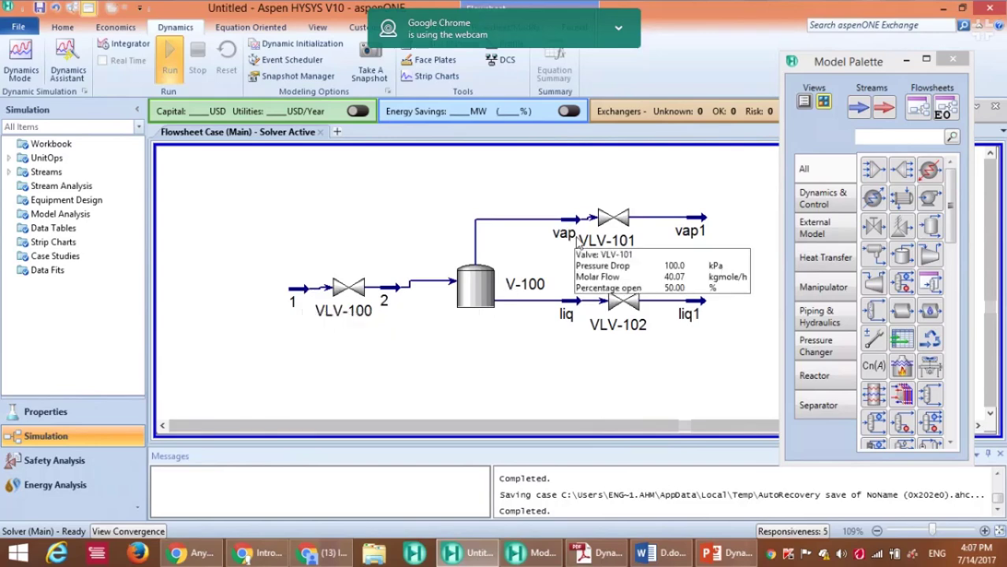
{"action": "mouse_move", "coordinate": [654, 222]}
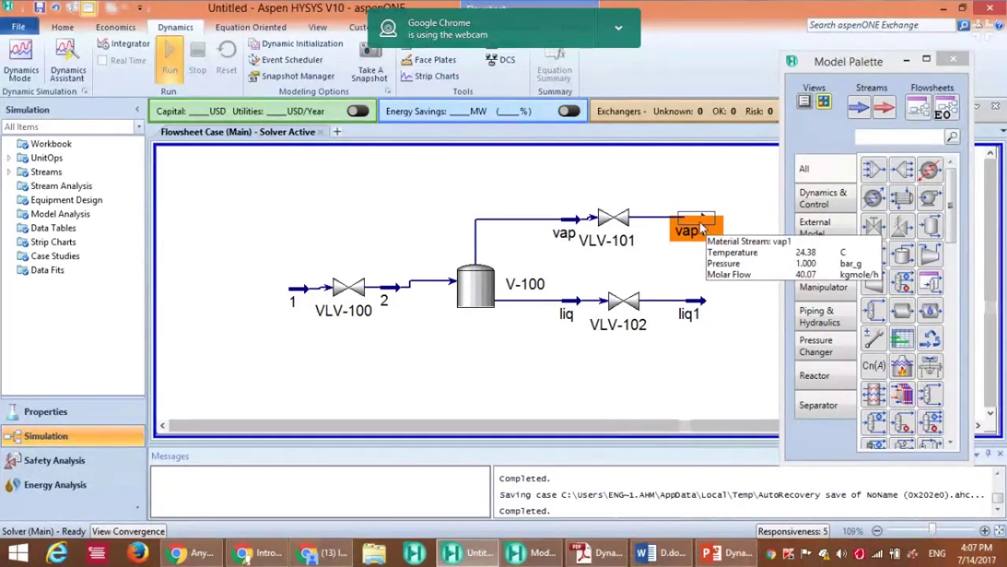
{"action": "mouse_move", "coordinate": [602, 215]}
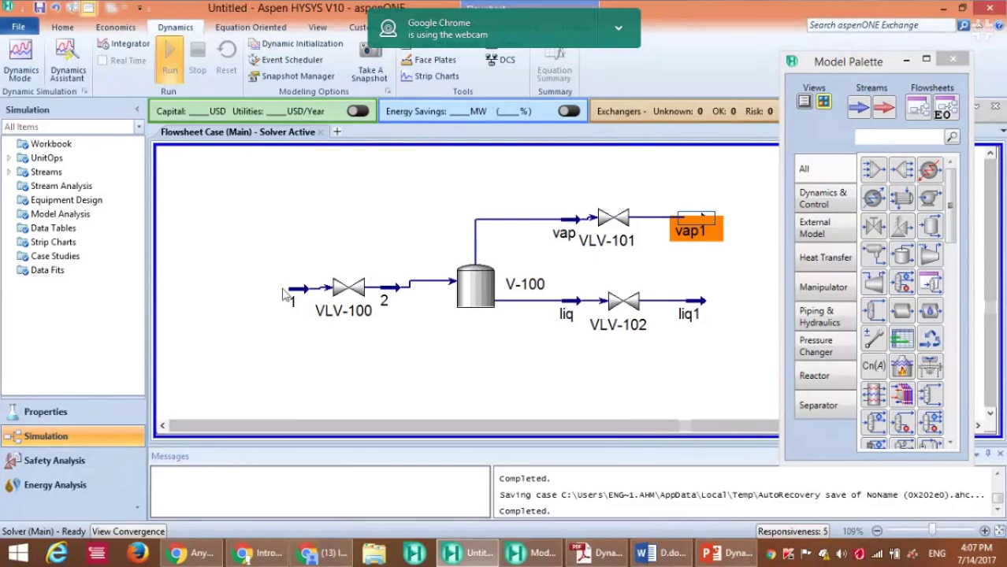
{"action": "mouse_move", "coordinate": [690, 226]}
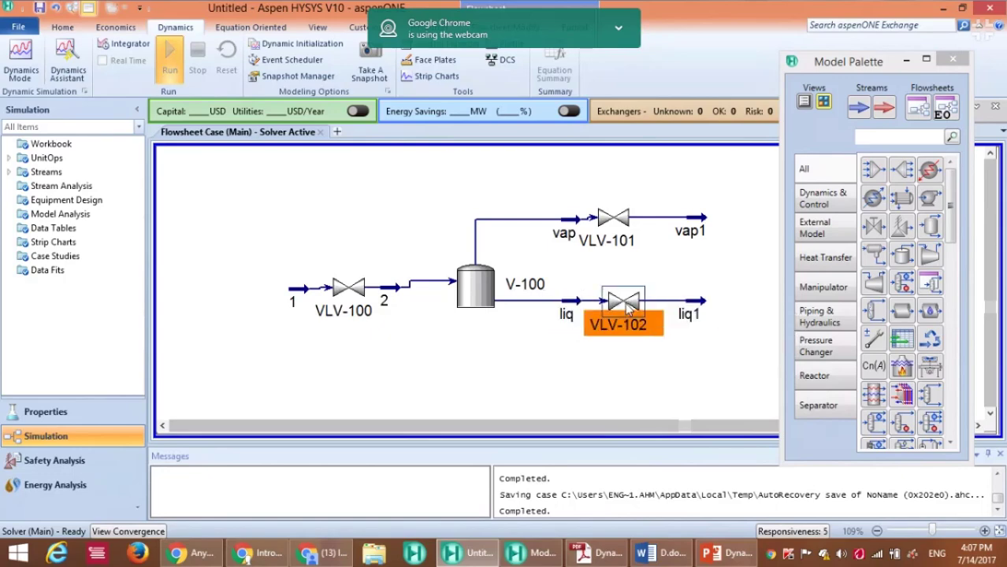
{"action": "mouse_move", "coordinate": [566, 308]}
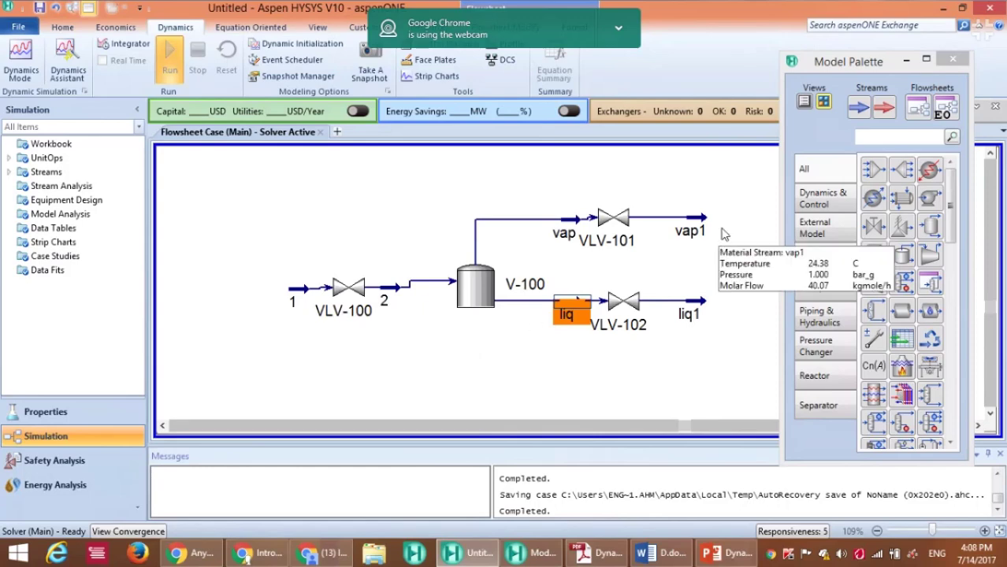
{"action": "mouse_move", "coordinate": [701, 227]}
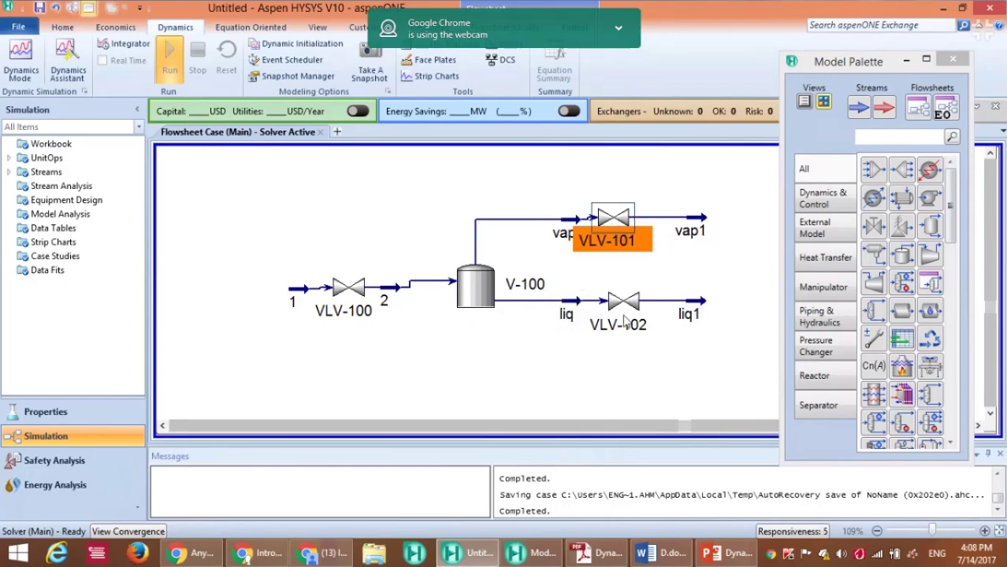
{"action": "mouse_move", "coordinate": [341, 293]}
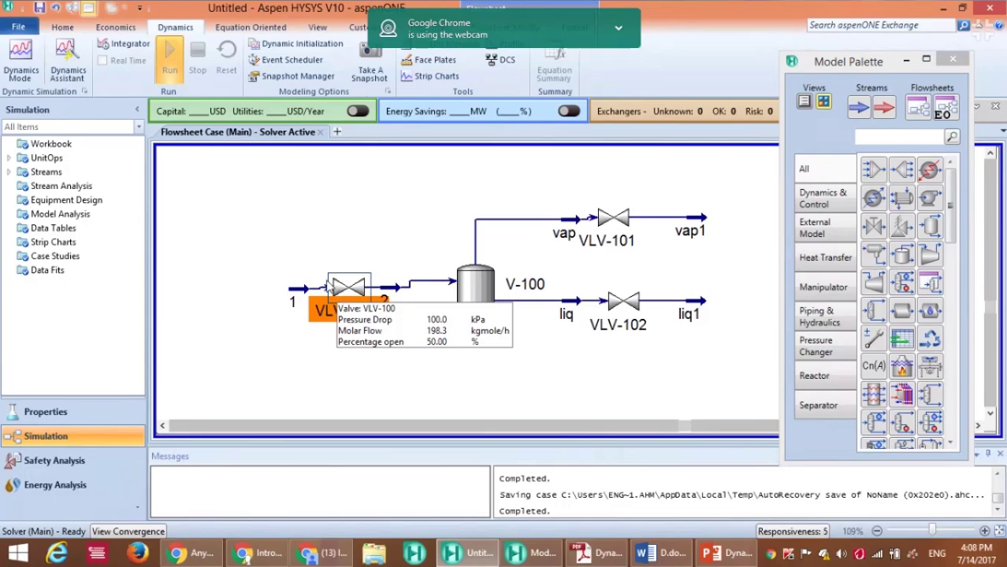
{"action": "mouse_move", "coordinate": [296, 297]}
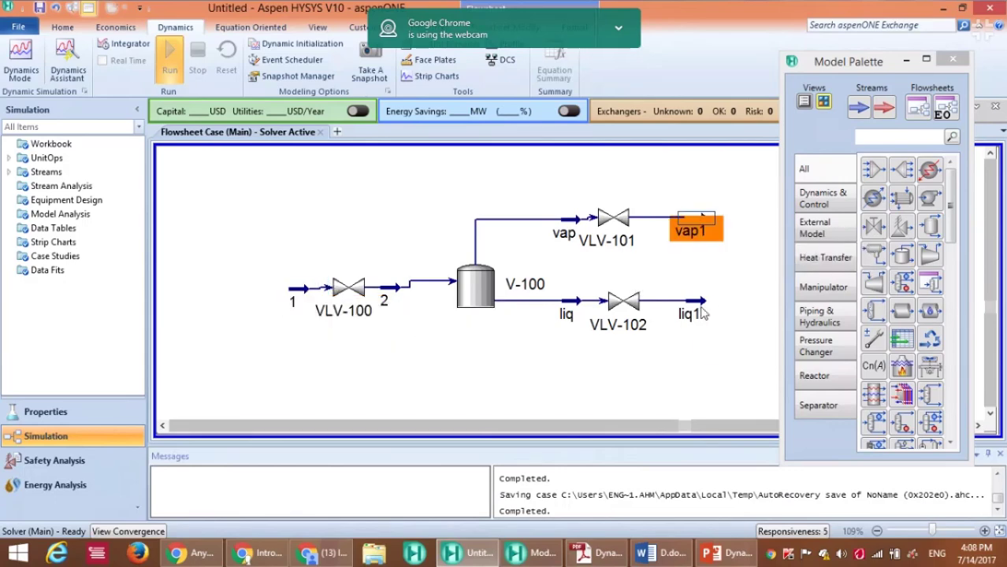
{"action": "mouse_move", "coordinate": [481, 289]}
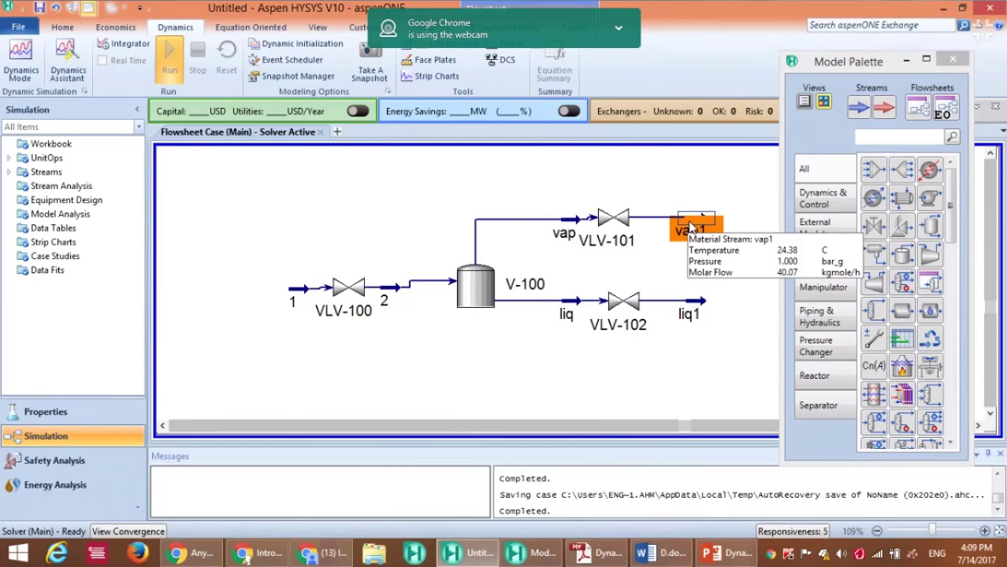
{"action": "mouse_move", "coordinate": [697, 313]}
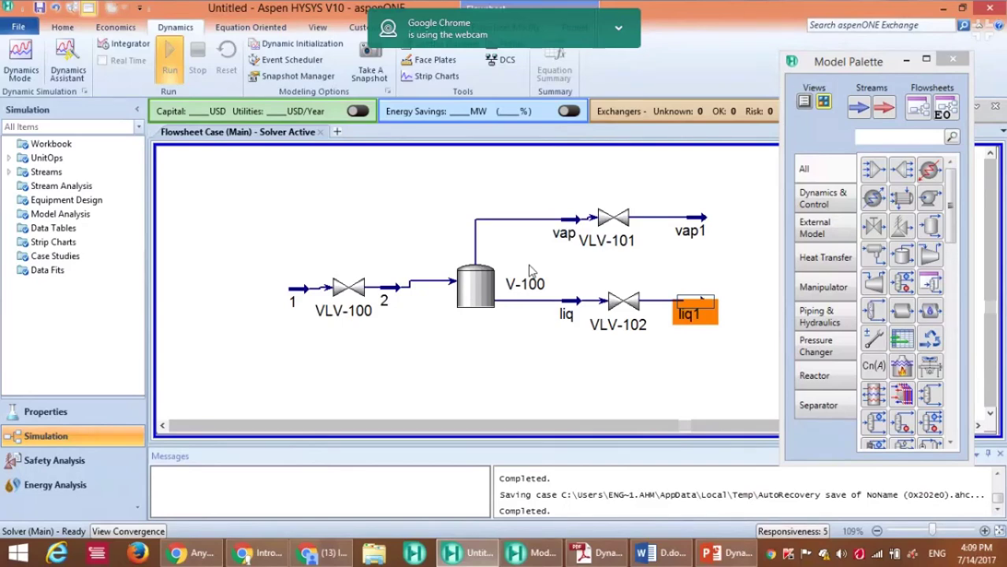
- Examine the summary data of valves VLV-100 and VLV-101 and tank V-100 on the flowsheet, and clear the selection
{"action": "left_click", "coordinate": [344, 291]}
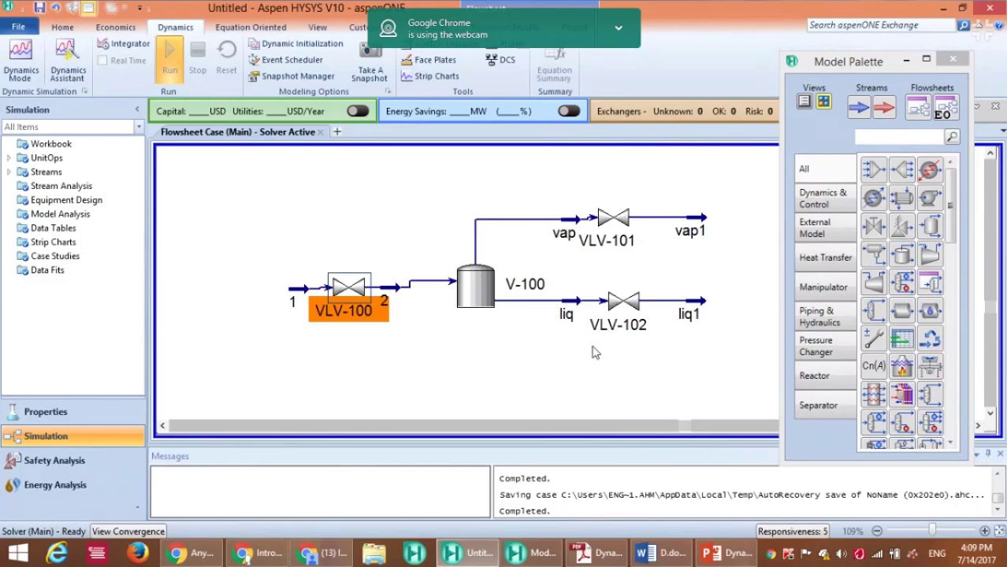
{"action": "mouse_move", "coordinate": [616, 220]}
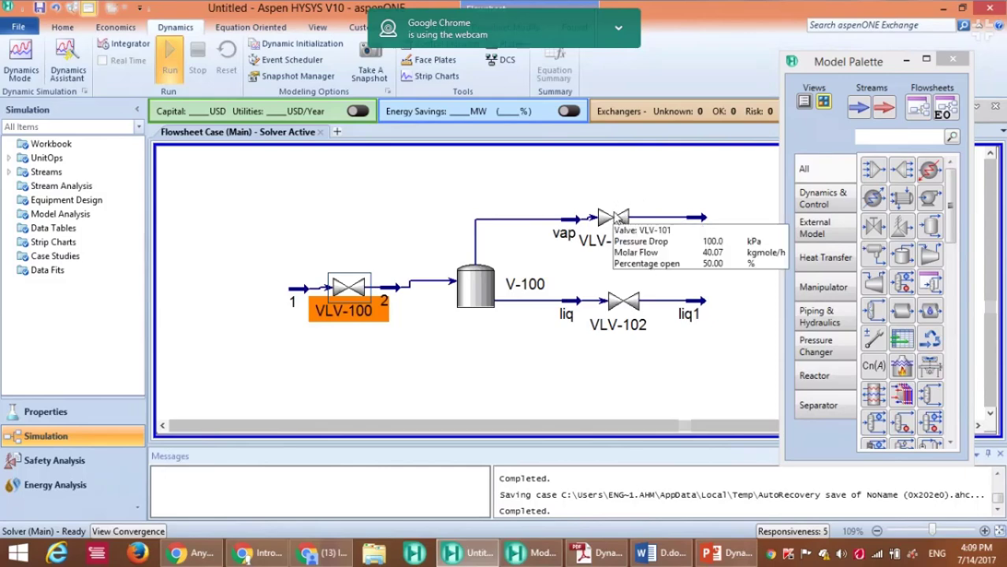
{"action": "left_click", "coordinate": [478, 299]}
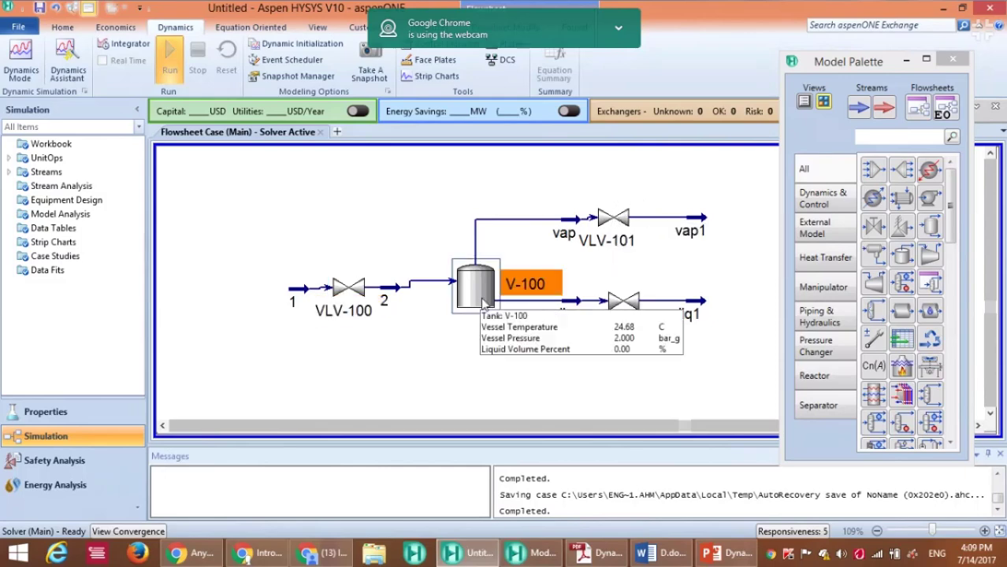
{"action": "left_click", "coordinate": [484, 389]}
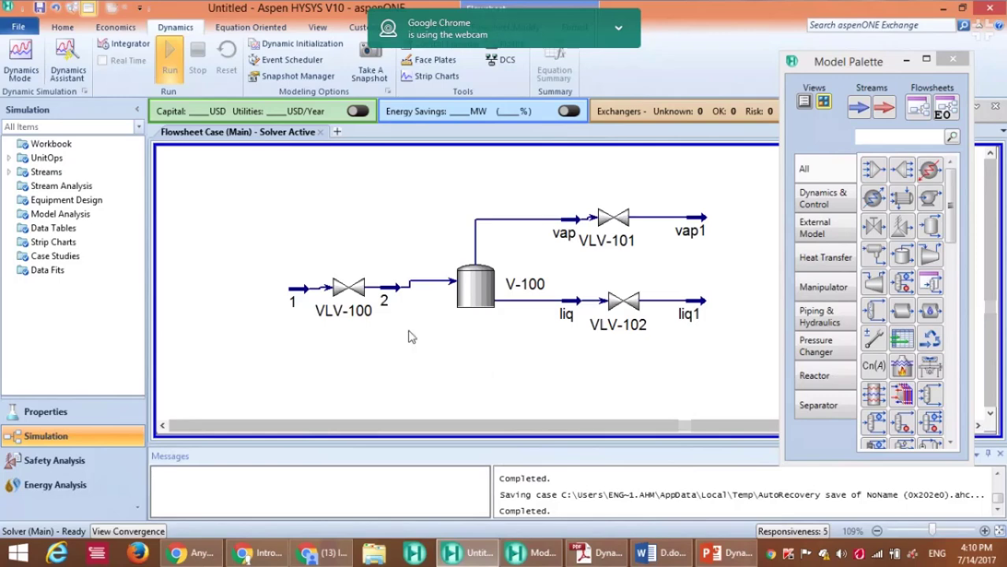
- Check the active pressure and flow specifications of feed stream 1 and close its window
{"action": "mouse_move", "coordinate": [296, 293]}
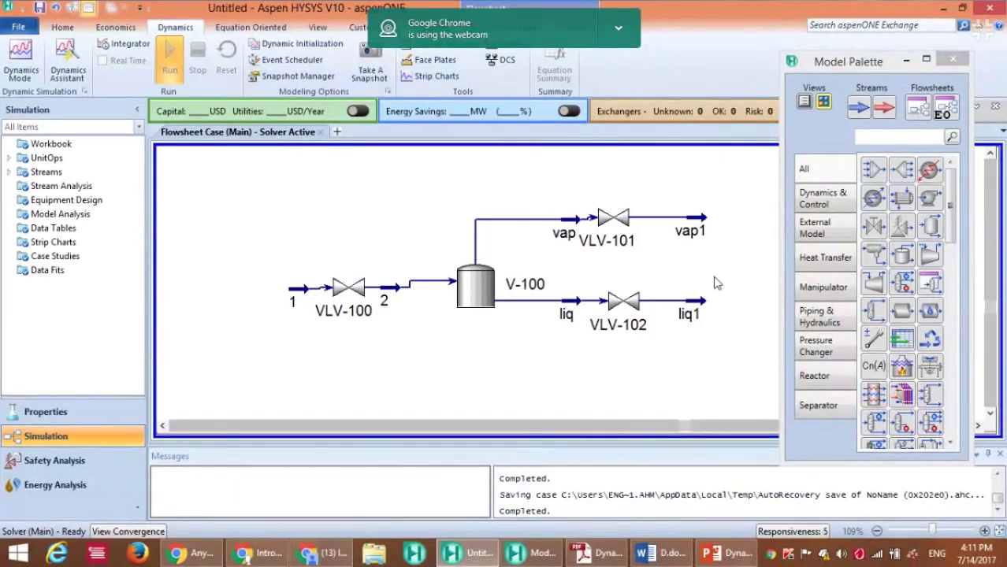
{"action": "double_click", "coordinate": [296, 278]}
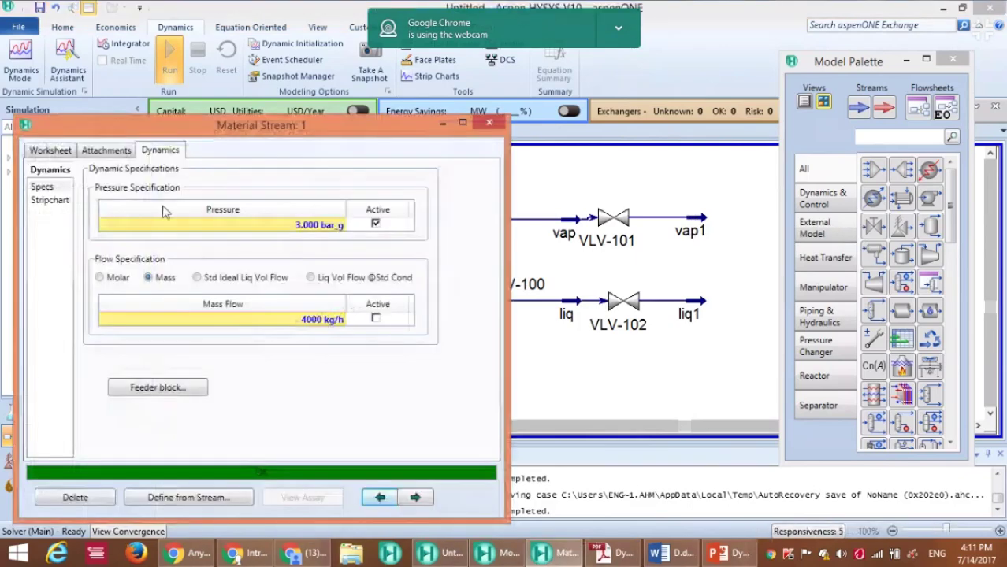
{"action": "left_click", "coordinate": [490, 123]}
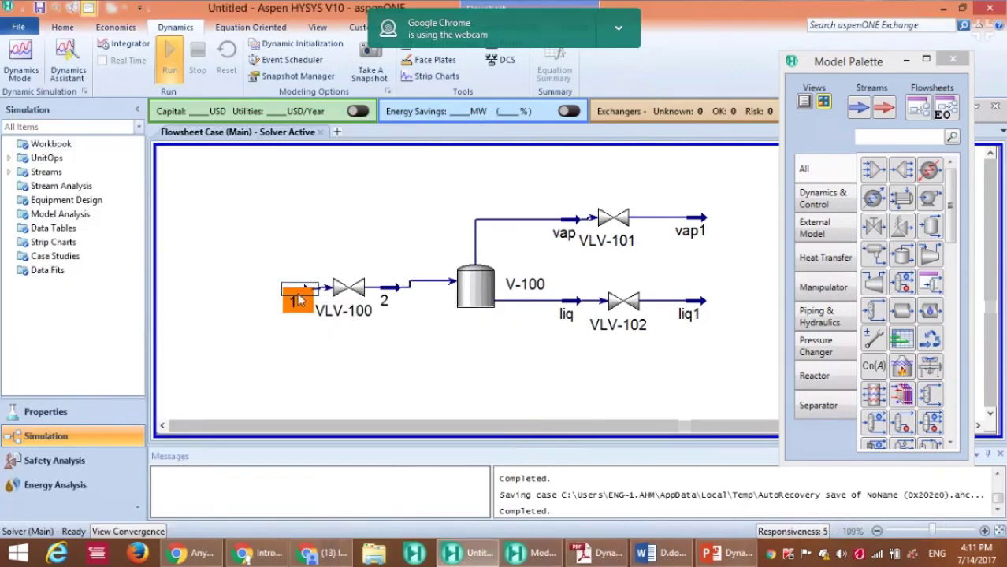
- Move feed stream 1 farther upstream from valve VLV-100 on the flowsheet
{"action": "left_click_drag", "start_coordinate": [299, 299], "coordinate": [264, 295]}
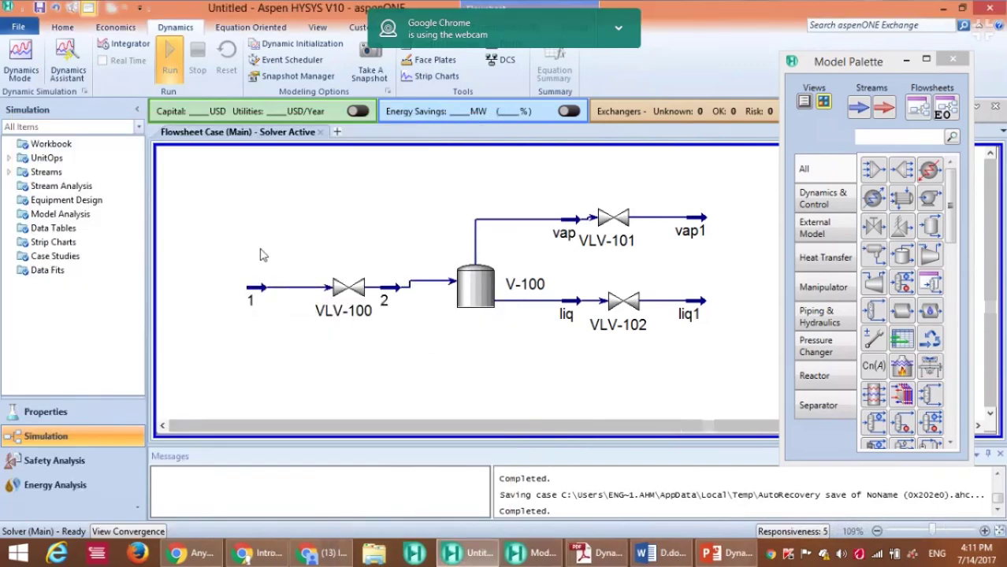
{"action": "mouse_move", "coordinate": [264, 295]}
{"action": "mouse_move", "coordinate": [362, 293]}
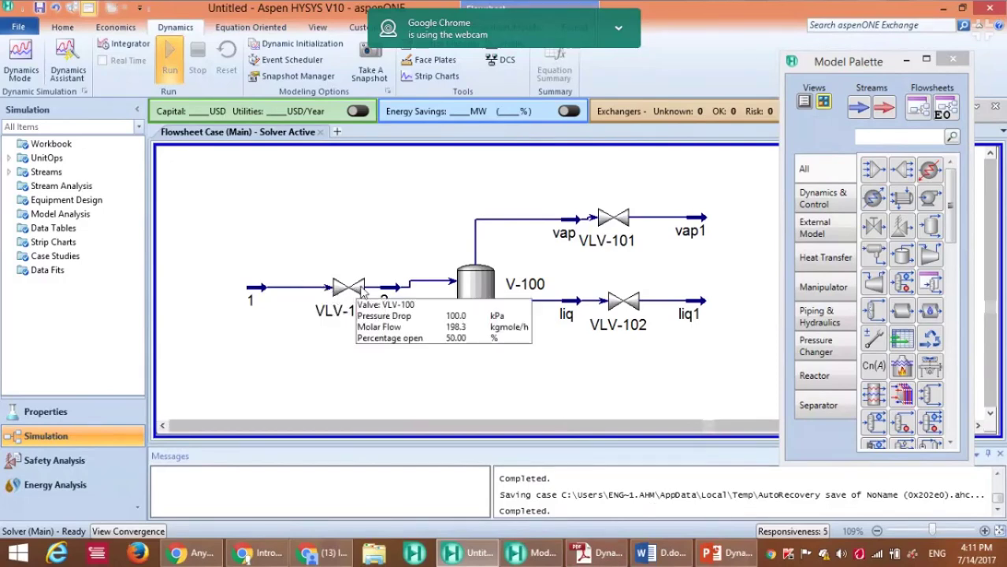
- Review the sizing geometry and dynamic specifications of tank V-100 and close its window
{"action": "double_click", "coordinate": [476, 285]}
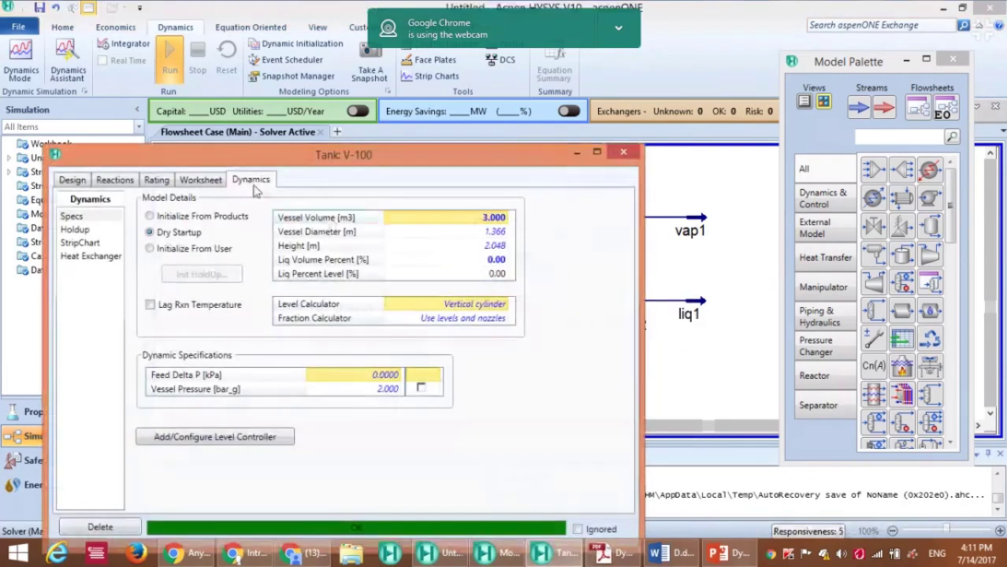
{"action": "left_click", "coordinate": [153, 181]}
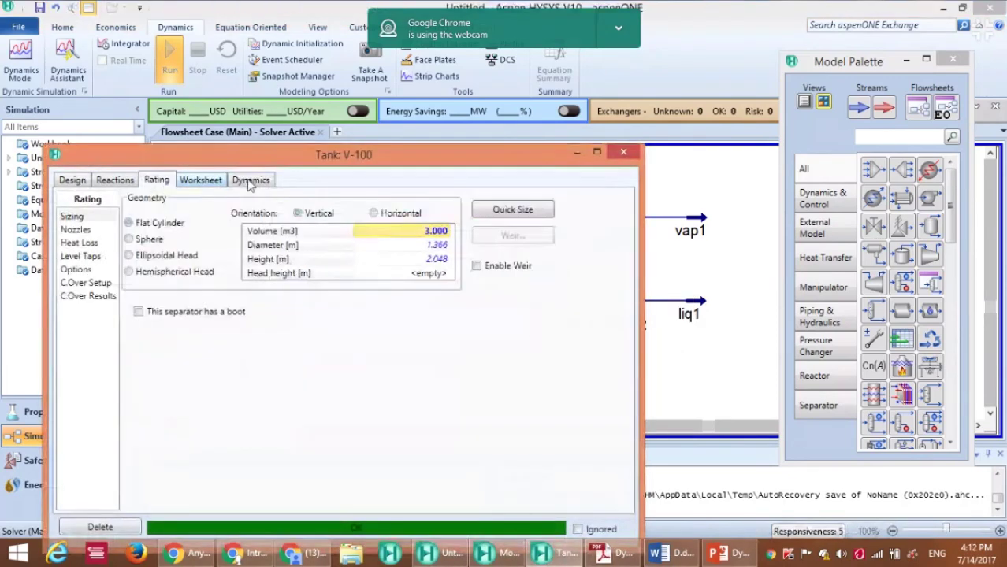
{"action": "left_click", "coordinate": [252, 181]}
{"action": "left_click", "coordinate": [623, 152]}
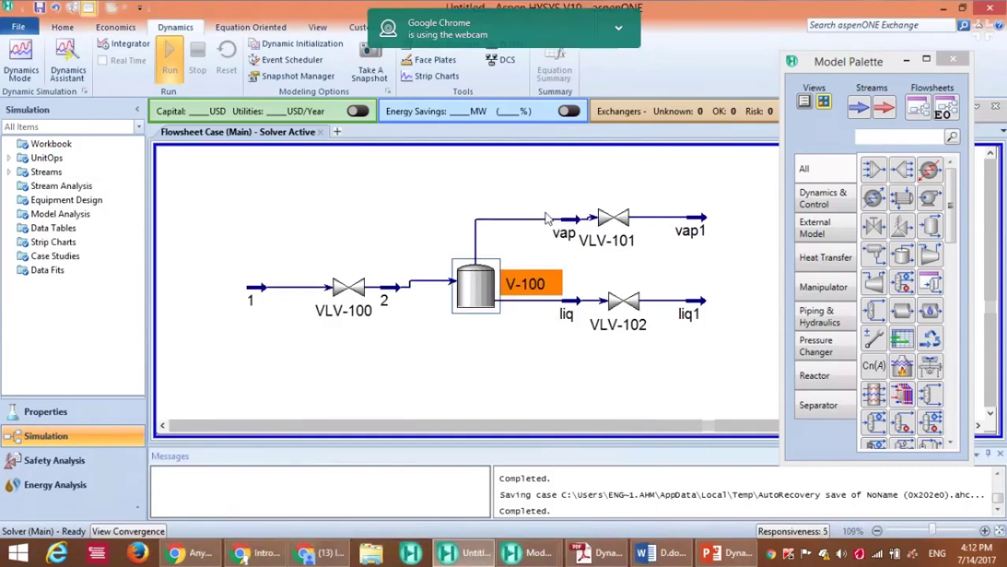
- Check the dynamic specifications of vapor valve VLV-101, including its pressure flow relation, and close its window
{"action": "left_click", "coordinate": [600, 220]}
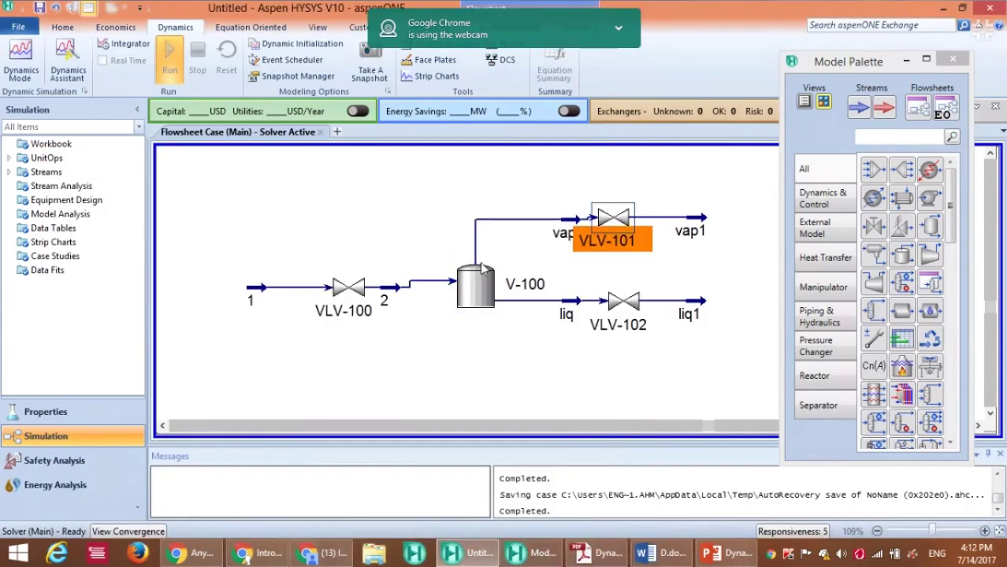
{"action": "double_click", "coordinate": [604, 222]}
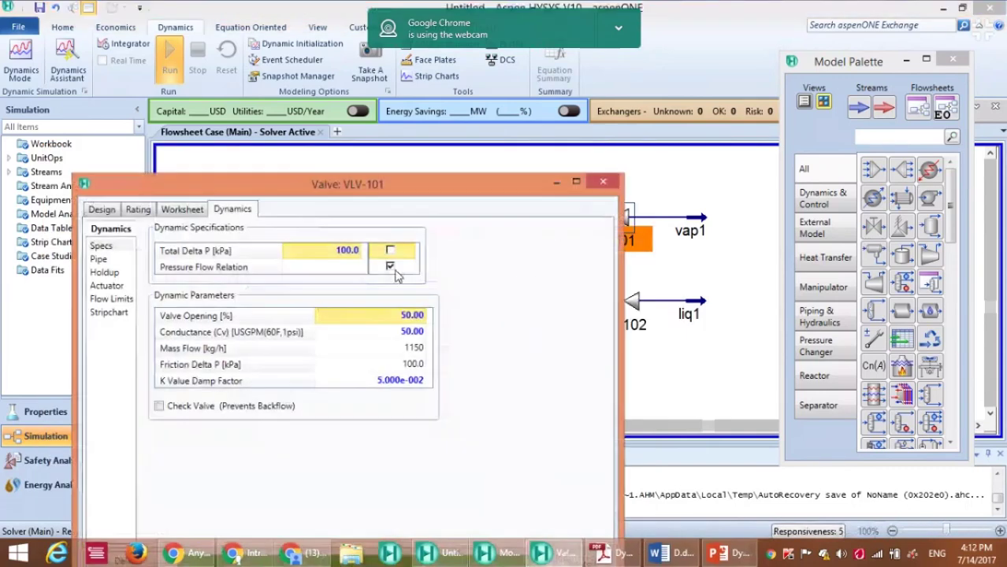
{"action": "left_click", "coordinate": [602, 182]}
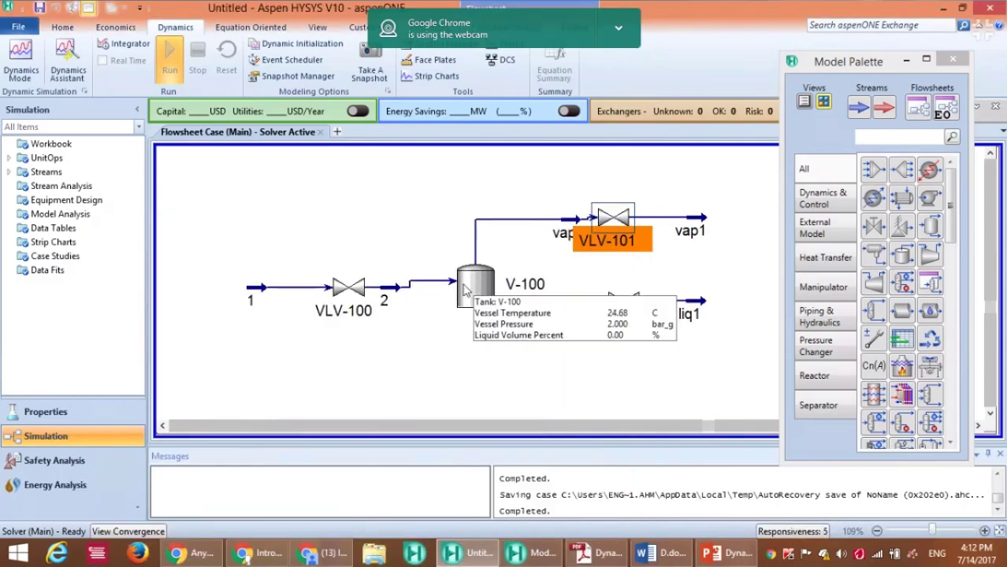
- Recheck the vessel pressure specification of tank V-100, close its window and clear the selection
{"action": "left_click", "coordinate": [472, 278]}
{"action": "double_click", "coordinate": [473, 280]}
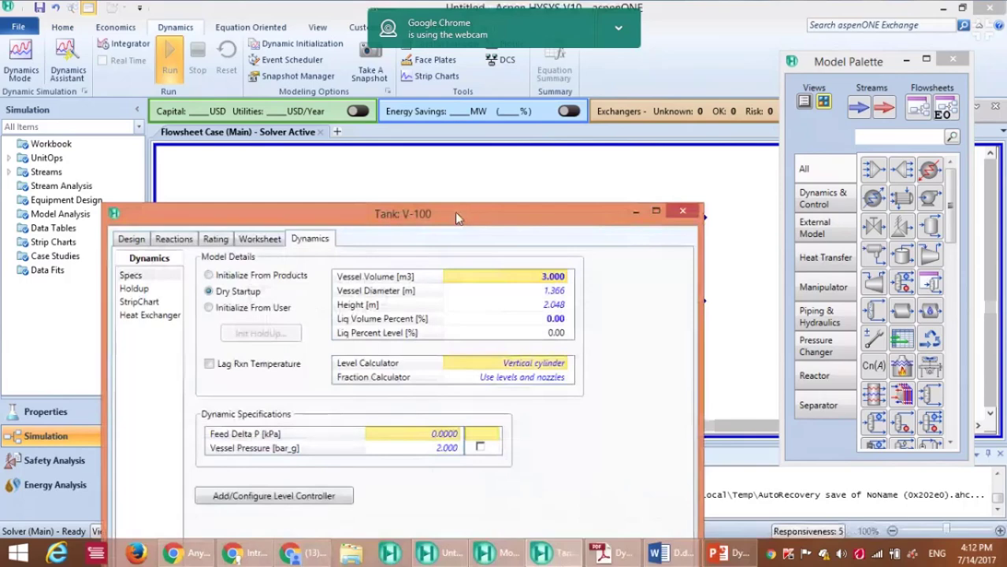
{"action": "left_click_drag", "start_coordinate": [454, 212], "coordinate": [447, 134]}
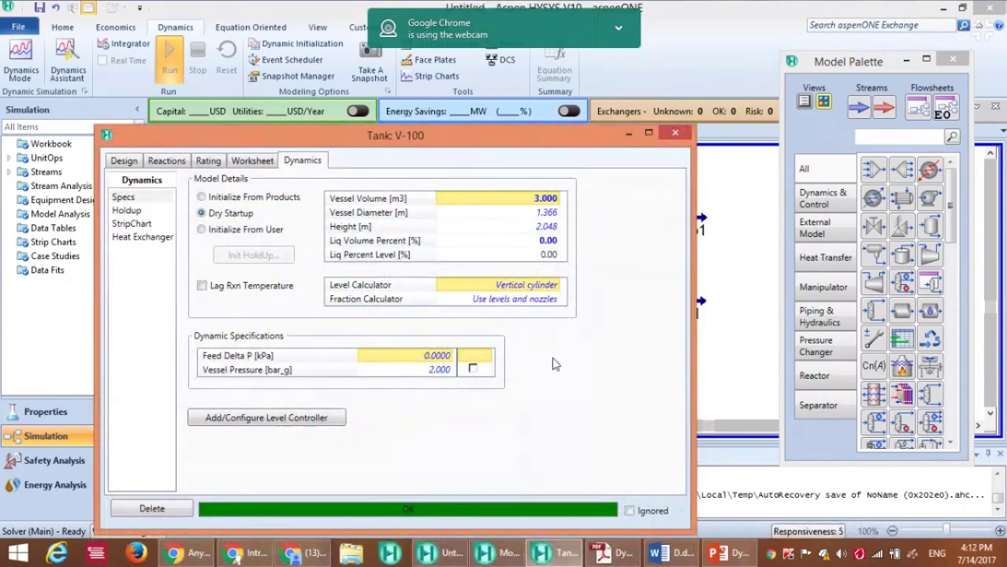
{"action": "left_click", "coordinate": [679, 136]}
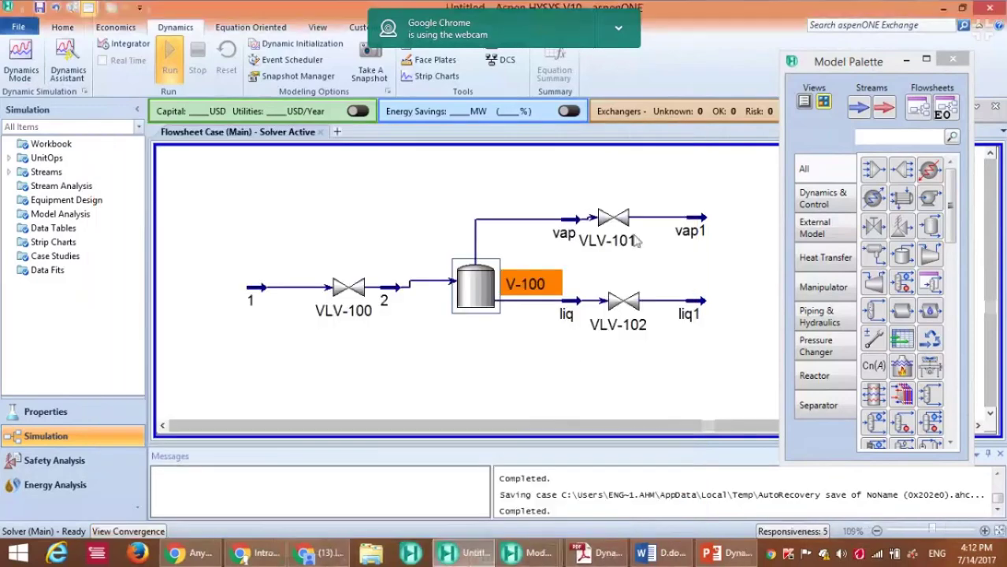
{"action": "left_click", "coordinate": [589, 271]}
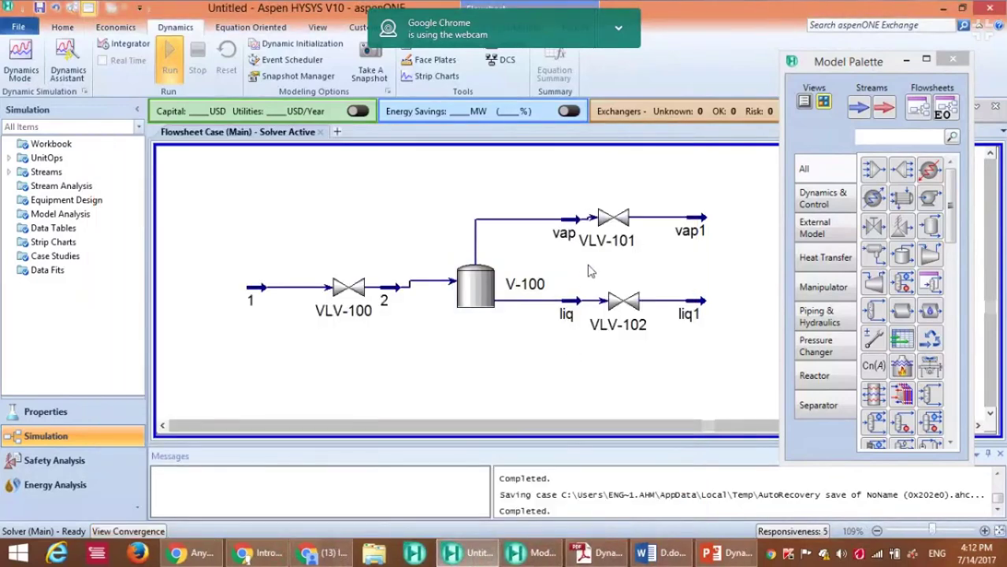
- Check the pressure and flow dynamic specifications of vapor product stream vap1 and close its window
{"action": "left_click", "coordinate": [694, 222]}
{"action": "double_click", "coordinate": [694, 223]}
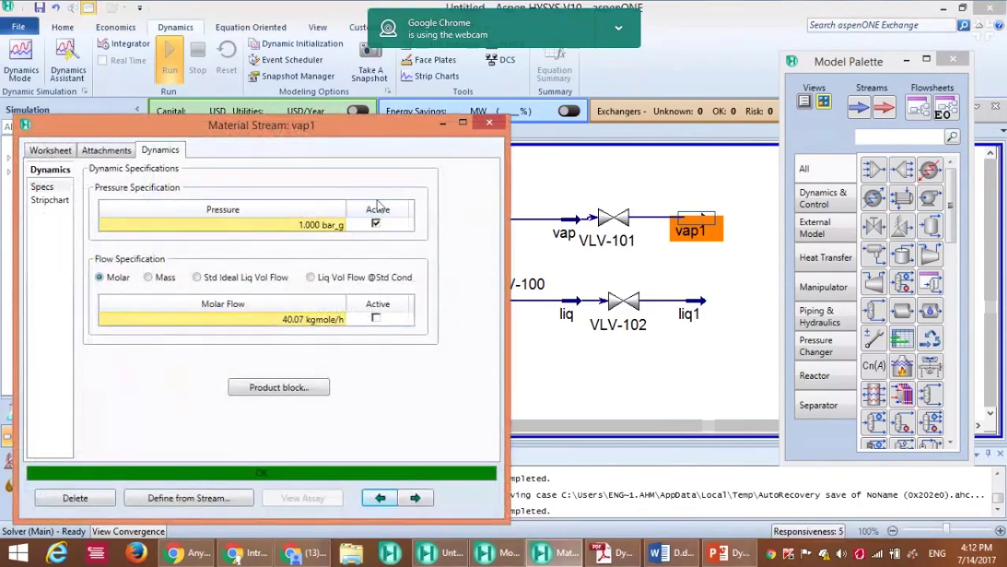
{"action": "left_click", "coordinate": [488, 122]}
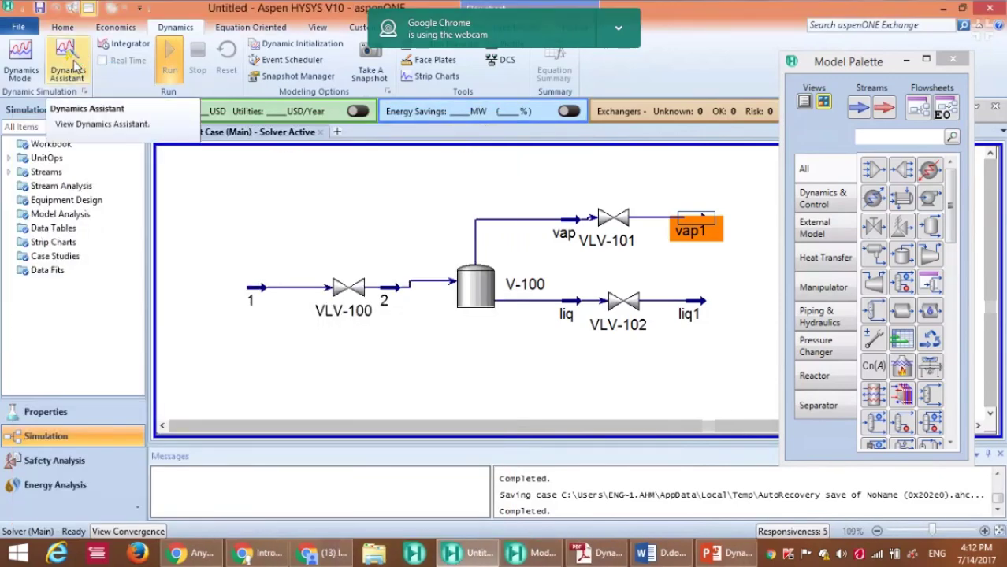
- Analyze the flowsheet with the Dynamics Assistant, enable saving the steady state case and finish the assistant
{"action": "left_click", "coordinate": [73, 68]}
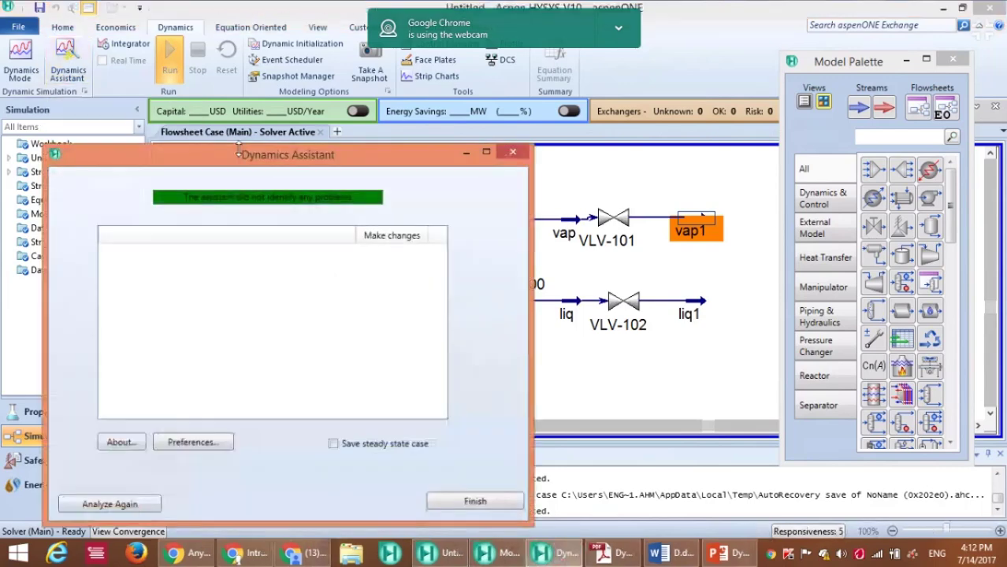
{"action": "left_click_drag", "start_coordinate": [246, 157], "coordinate": [286, 75]}
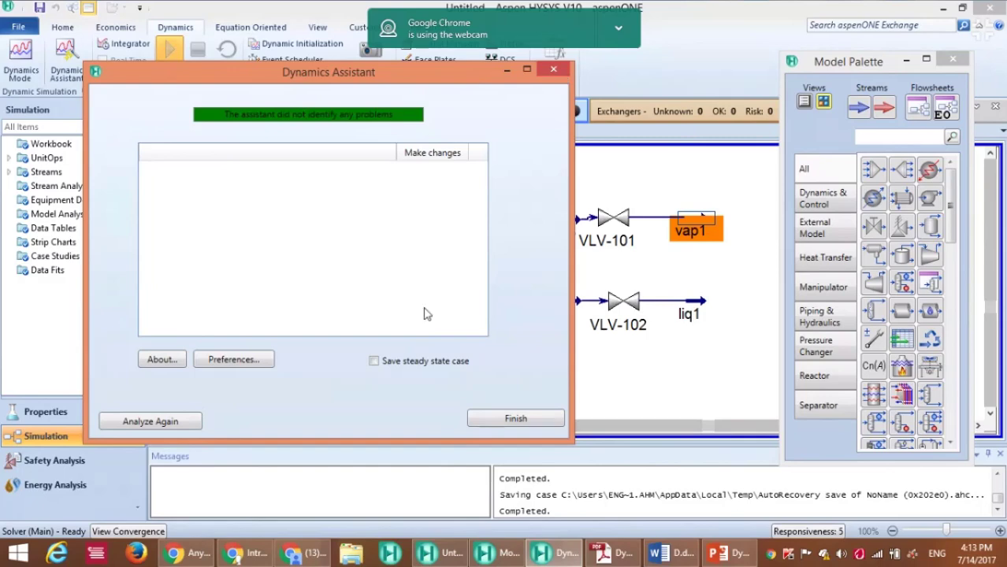
{"action": "left_click_drag", "start_coordinate": [311, 79], "coordinate": [356, 69]}
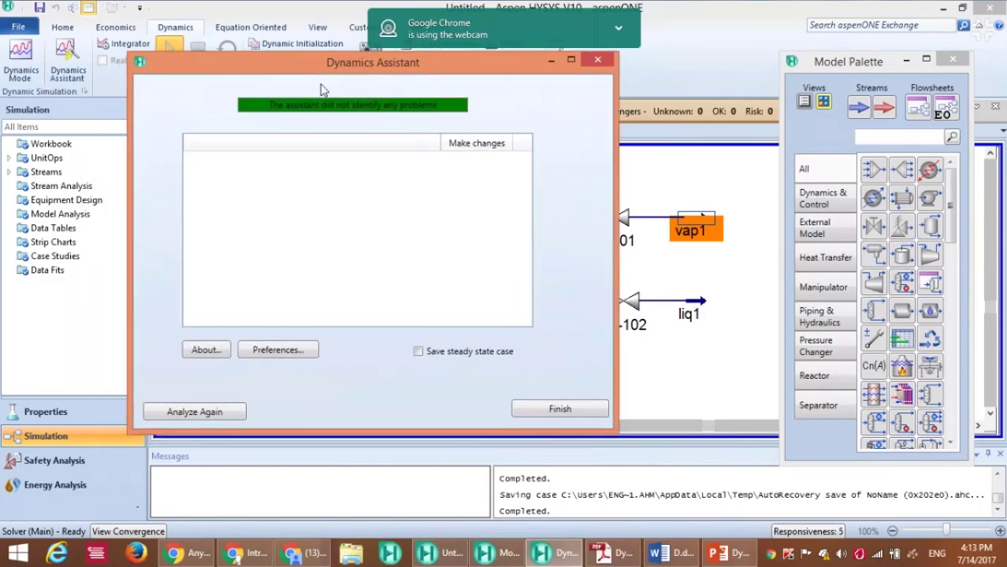
{"action": "left_click", "coordinate": [418, 352]}
{"action": "left_click", "coordinate": [586, 414]}
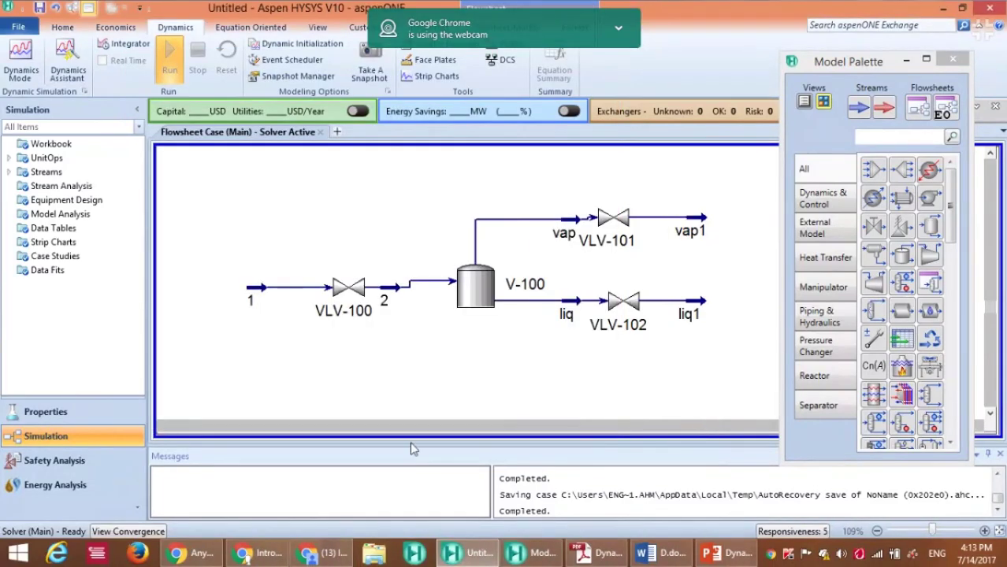
- Switch to the AnyMeeting session in Chrome, review the attendee chat and attendee list, and return to Aspen HYSYS
{"action": "left_click", "coordinate": [329, 557]}
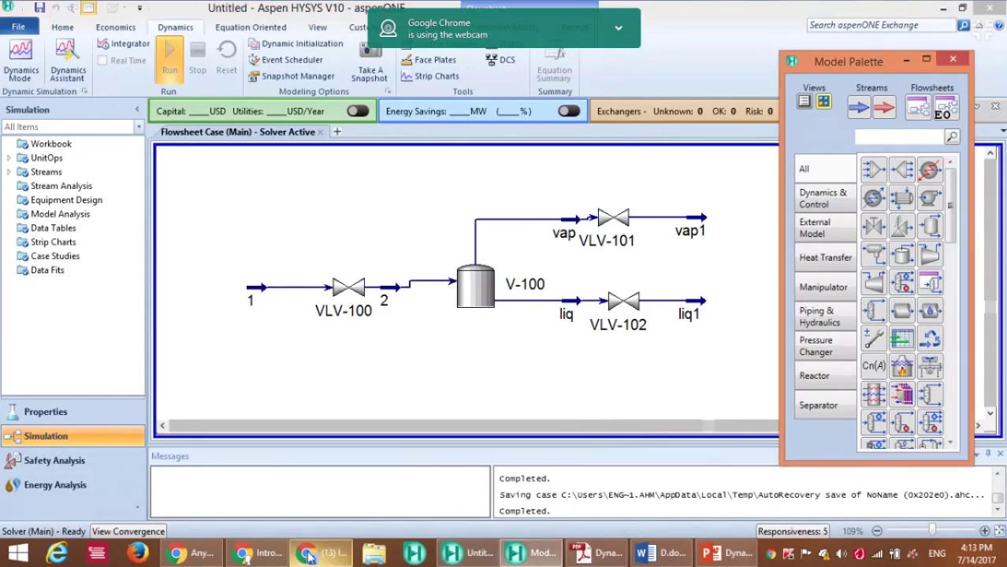
{"action": "left_click", "coordinate": [272, 556]}
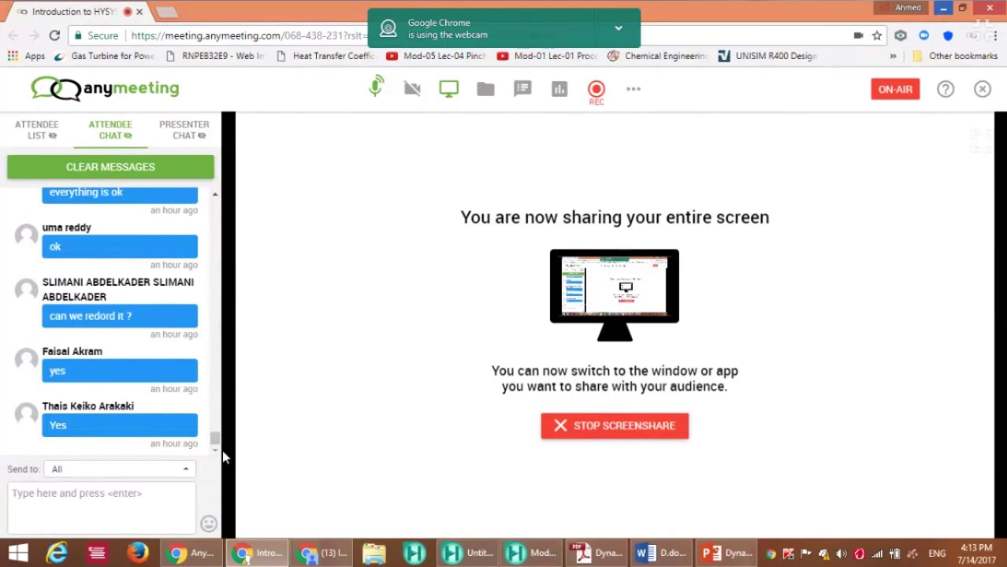
{"action": "left_click_drag", "start_coordinate": [215, 438], "coordinate": [214, 206]}
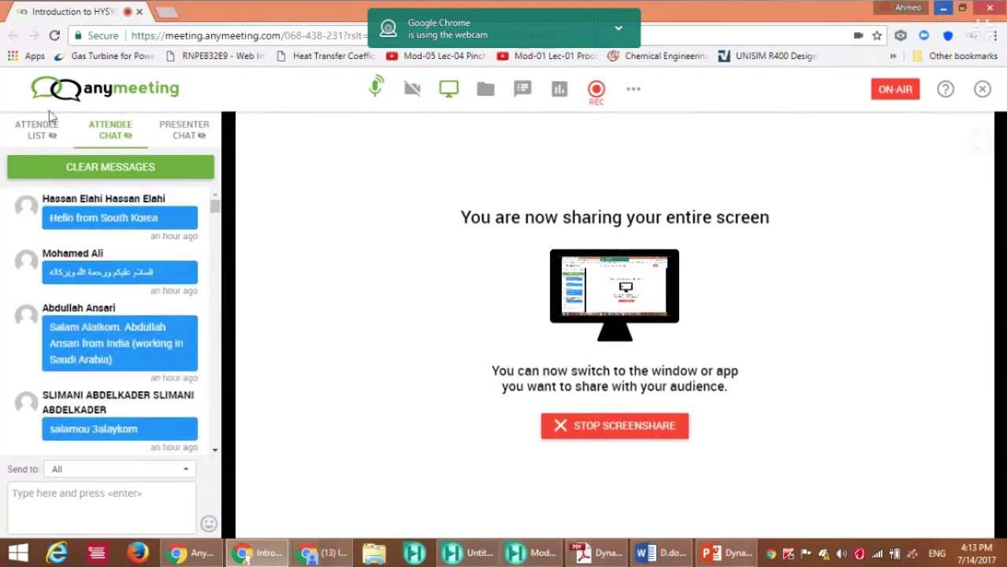
{"action": "left_click", "coordinate": [36, 129]}
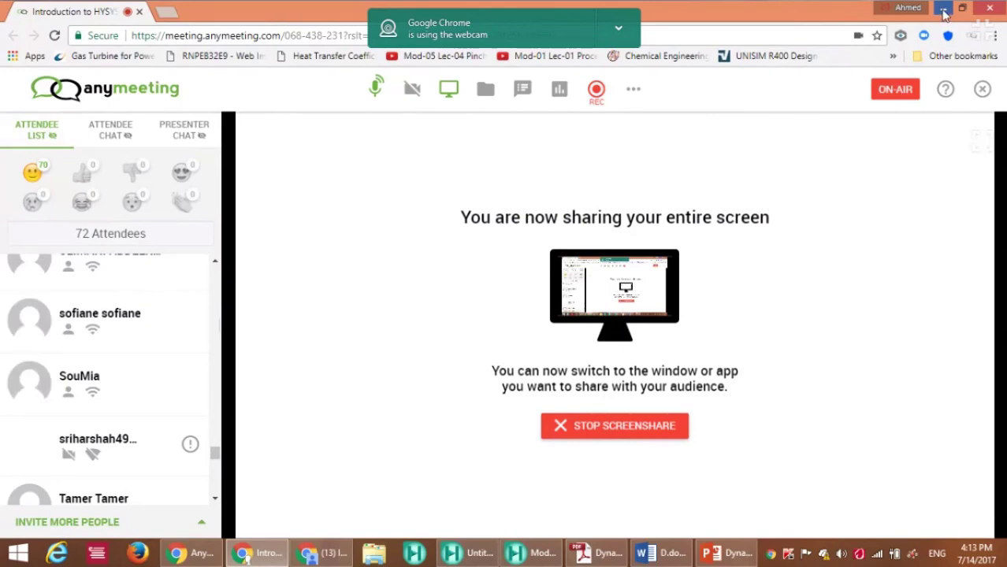
{"action": "left_click", "coordinate": [944, 10]}
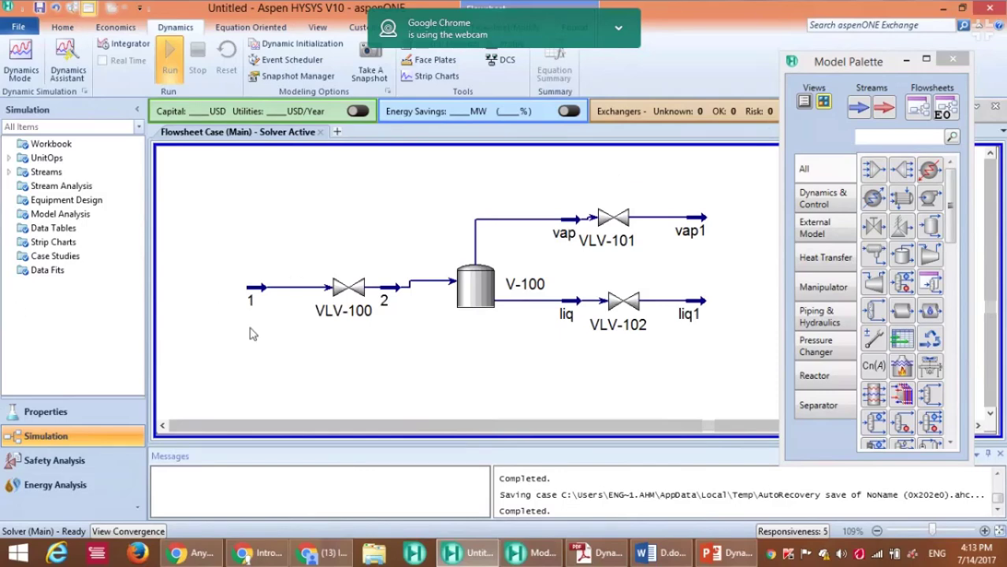
- Add a PID Controller to the flowsheet above feed valve VLV-100
{"action": "mouse_move", "coordinate": [477, 290]}
{"action": "mouse_move", "coordinate": [486, 307]}
{"action": "left_click", "coordinate": [823, 202]}
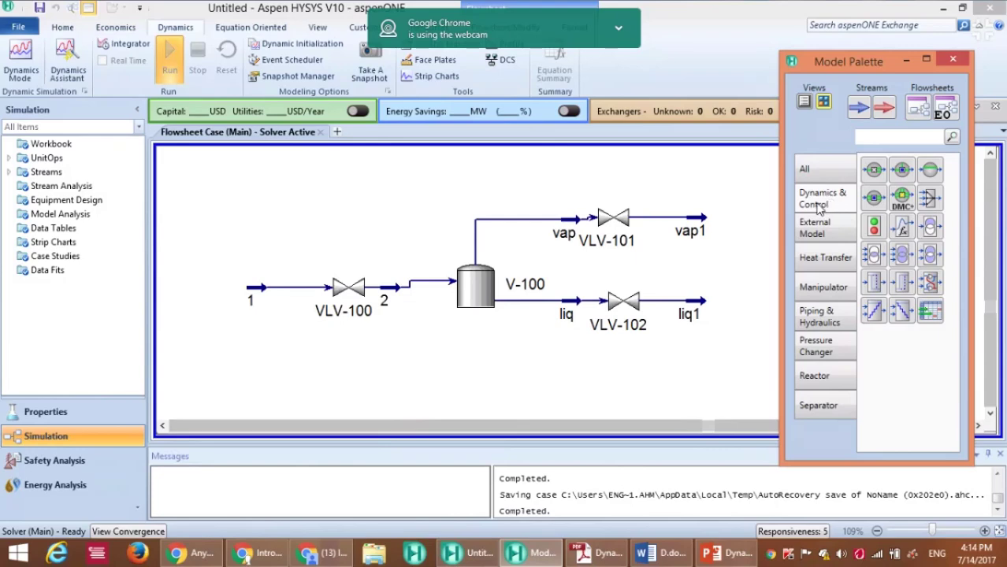
{"action": "left_click", "coordinate": [929, 170]}
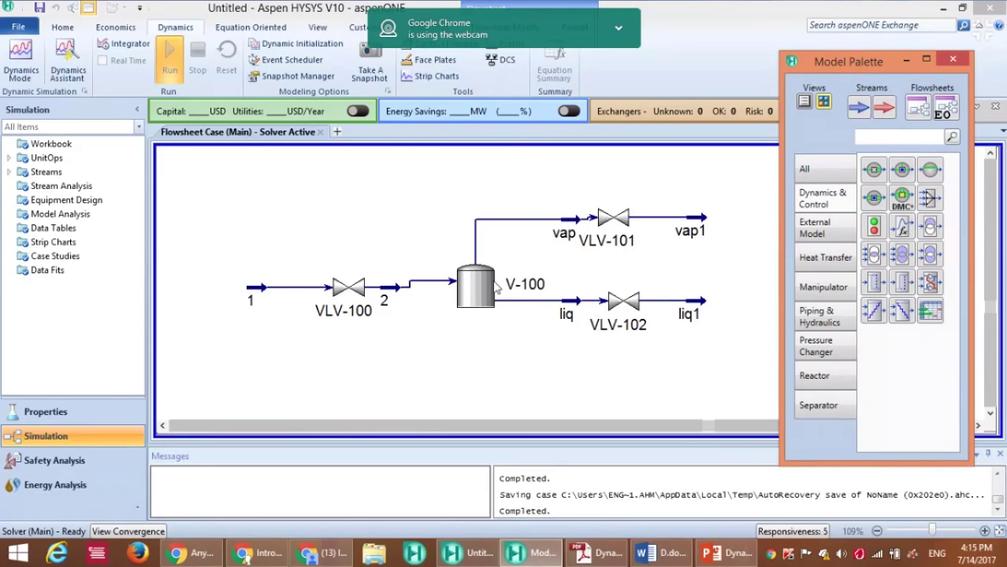
{"action": "left_click", "coordinate": [409, 232]}
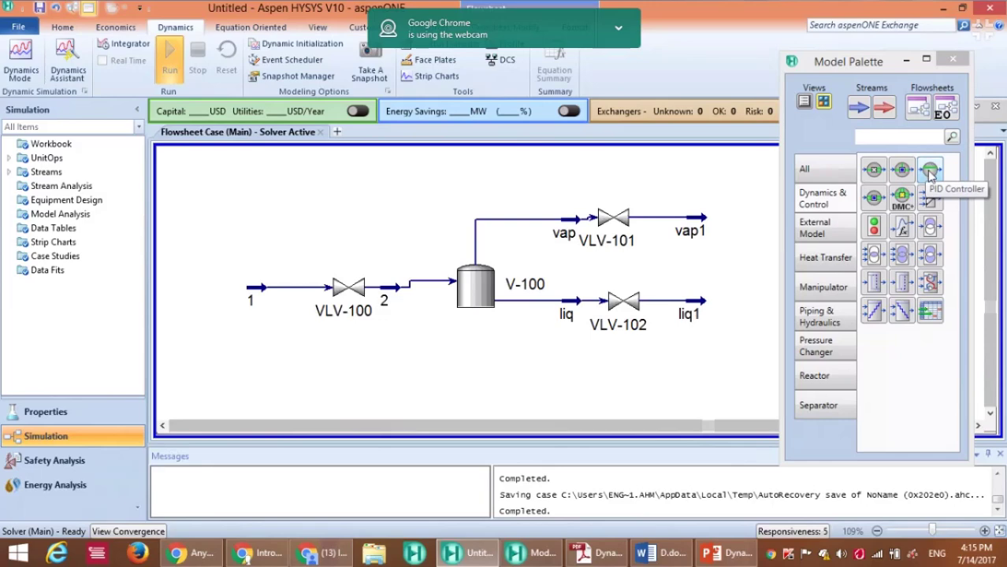
{"action": "left_click_drag", "start_coordinate": [929, 174], "coordinate": [312, 260]}
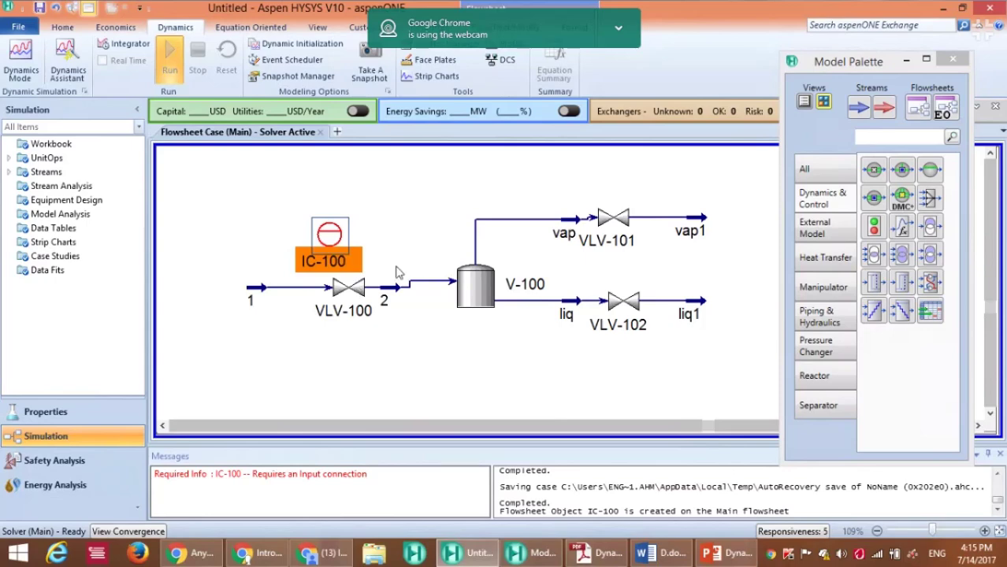
- Recheck the flowsheet with the Dynamics Assistant, close it without making changes and clear the selection
{"action": "mouse_move", "coordinate": [365, 307]}
{"action": "left_click", "coordinate": [67, 69]}
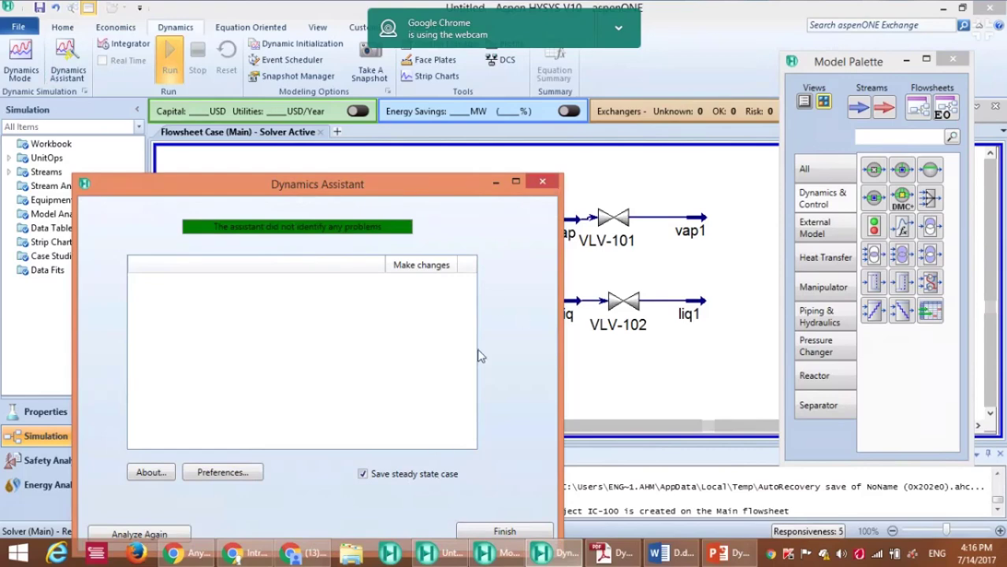
{"action": "left_click", "coordinate": [542, 182]}
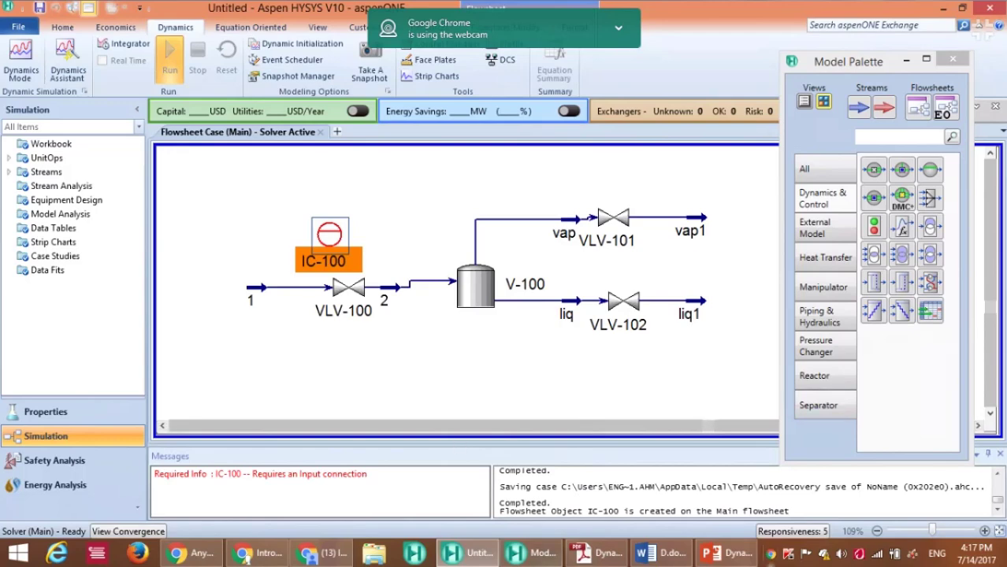
{"action": "left_click", "coordinate": [396, 221]}
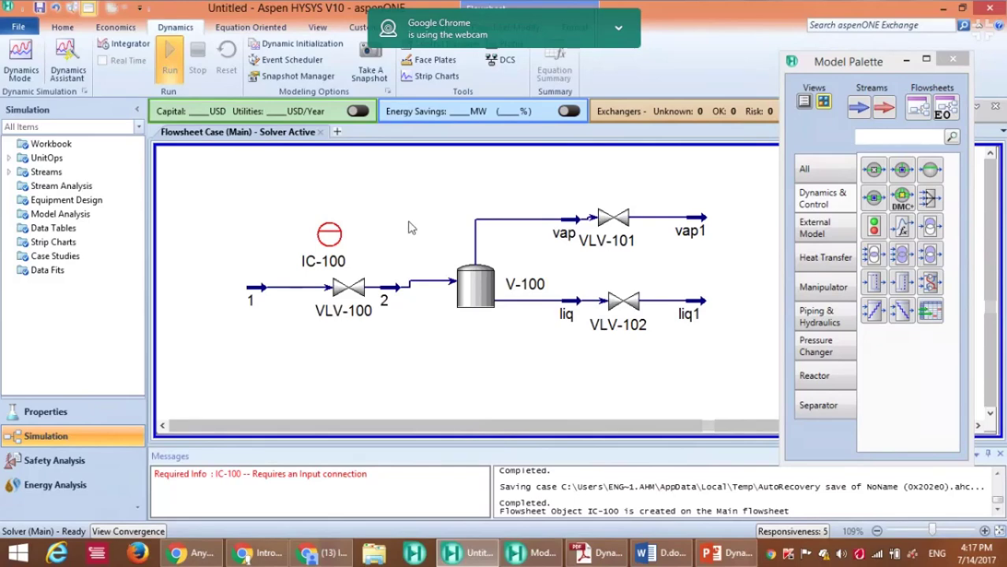
- Open the properties of controller IC-100 and move its window clear of feed valve VLV-100
{"action": "mouse_move", "coordinate": [343, 245]}
{"action": "double_click", "coordinate": [329, 237]}
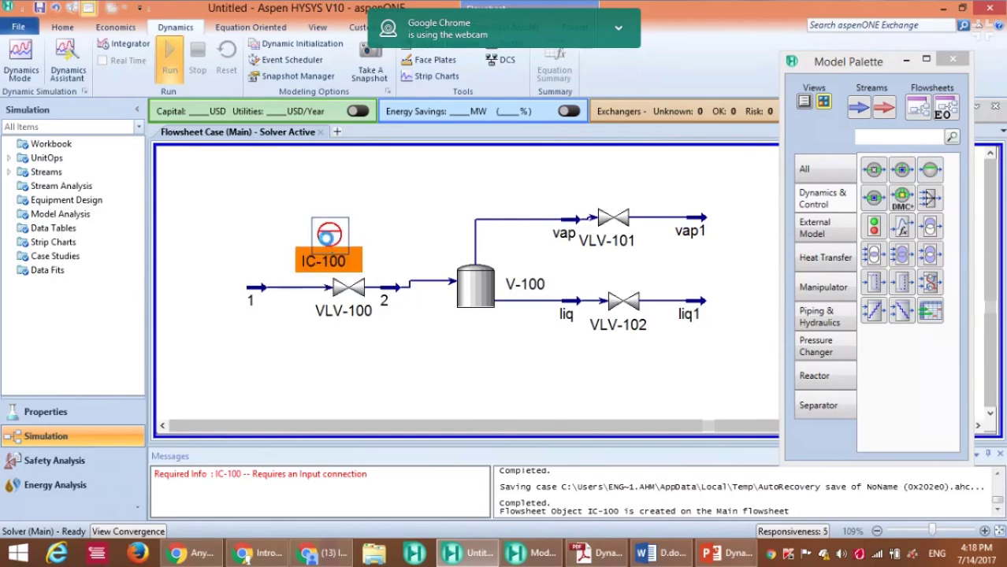
{"action": "left_click_drag", "start_coordinate": [359, 213], "coordinate": [719, 67]}
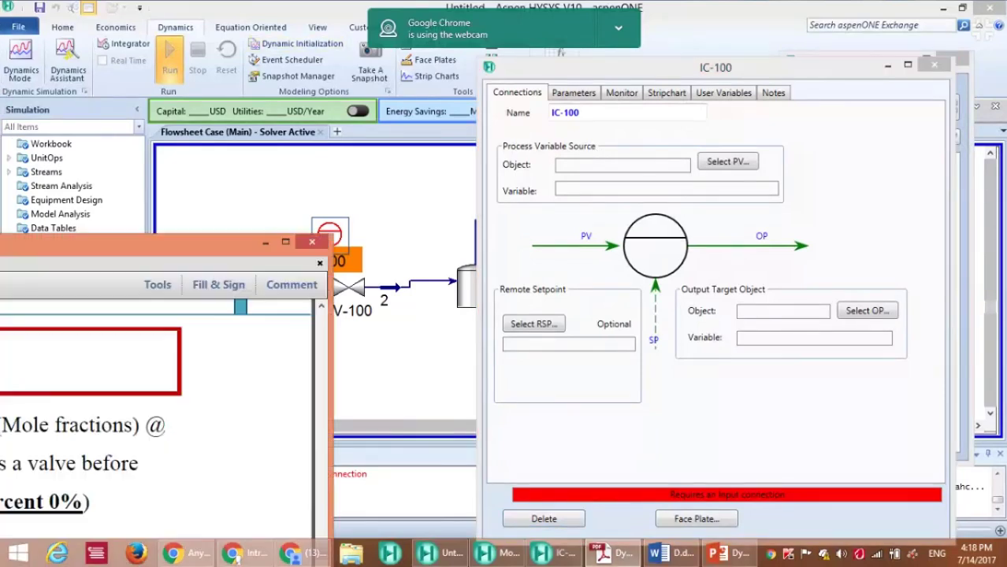
- Switch to the Dynamics quick guide PDF in Adobe Reader and examine the Control Loop Exercise, including the tank level problem
{"action": "left_click_drag", "start_coordinate": [47, 248], "coordinate": [533, 169]}
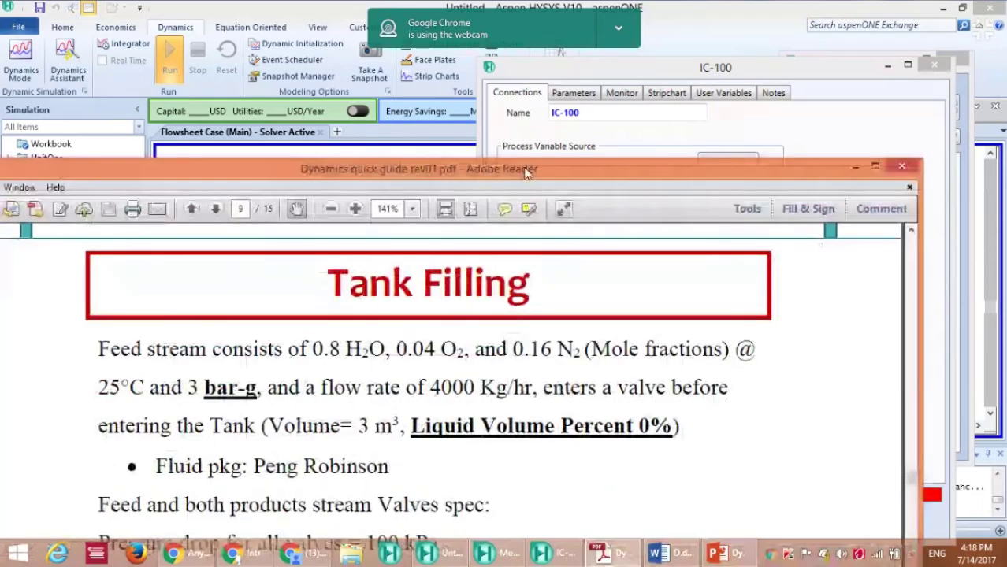
{"action": "double_click", "coordinate": [530, 170]}
{"action": "scroll", "coordinate": [621, 319], "scroll_direction": "down", "scroll_amount": 4}
{"action": "scroll", "coordinate": [620, 318], "scroll_direction": "down", "scroll_amount": 15}
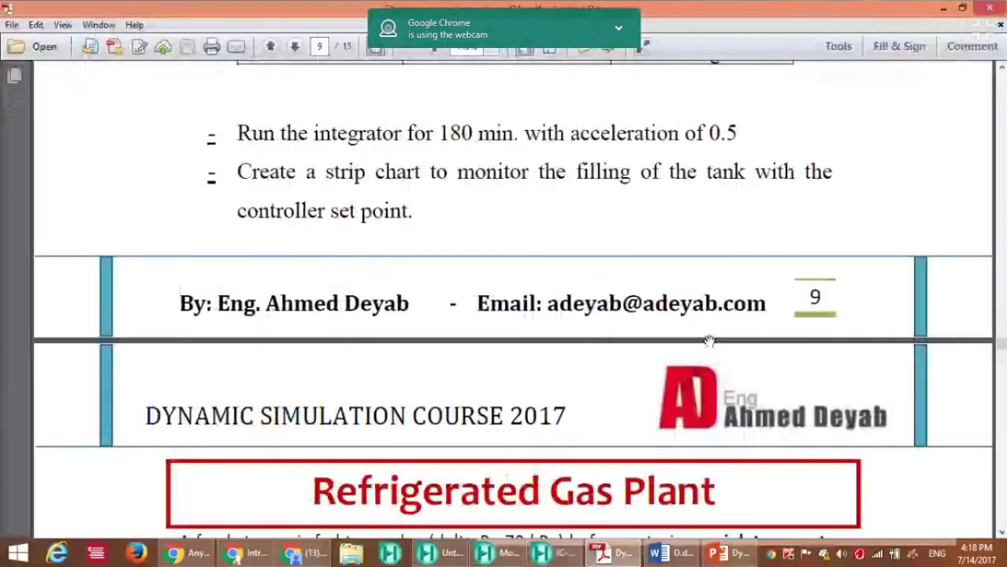
{"action": "scroll", "coordinate": [859, 368], "scroll_direction": "down", "scroll_amount": 20}
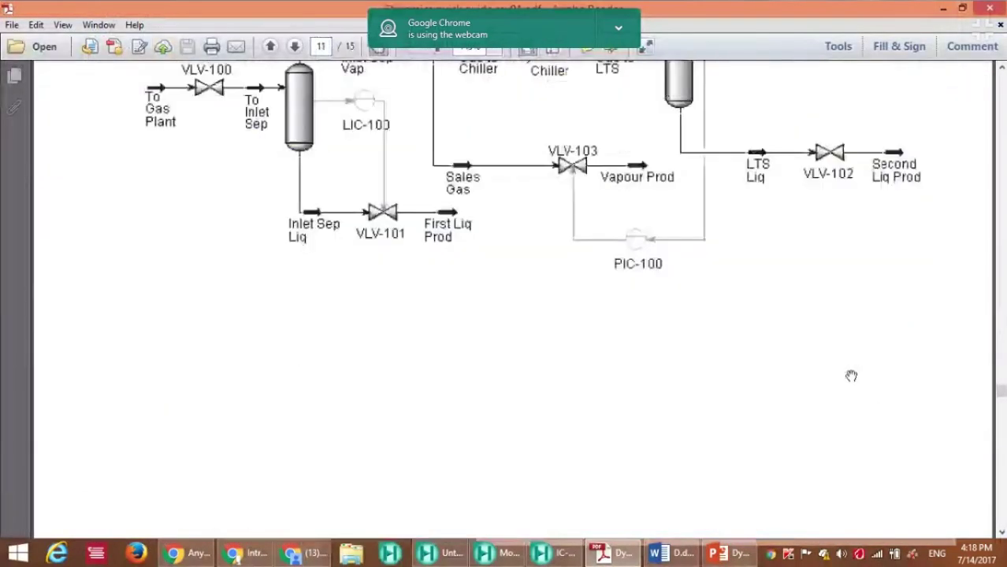
{"action": "scroll", "coordinate": [851, 373], "scroll_direction": "up", "scroll_amount": 2}
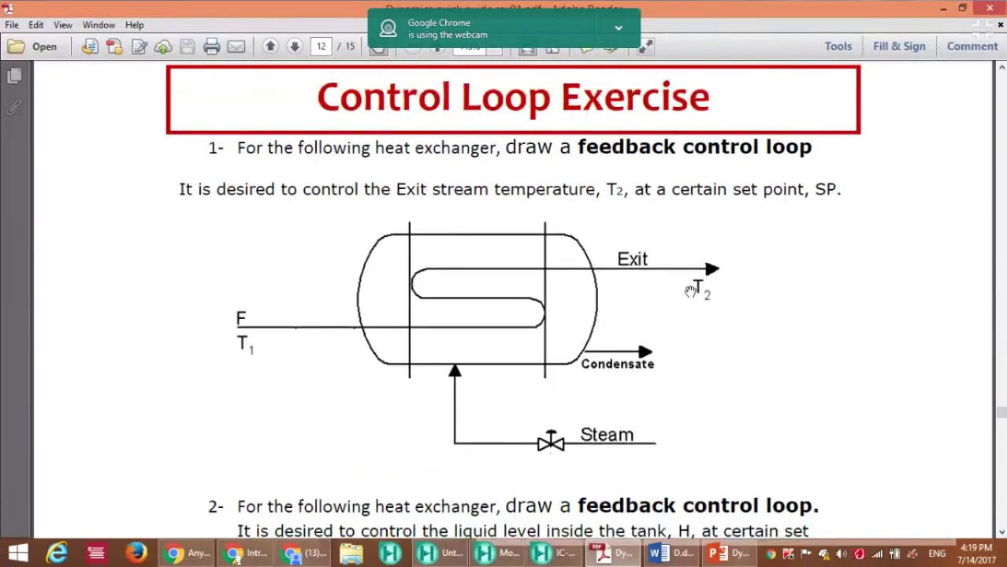
{"action": "scroll", "coordinate": [690, 291], "scroll_direction": "down", "scroll_amount": 1}
{"action": "scroll", "coordinate": [691, 292], "scroll_direction": "down", "scroll_amount": 3}
{"action": "scroll", "coordinate": [690, 291], "scroll_direction": "down", "scroll_amount": 5}
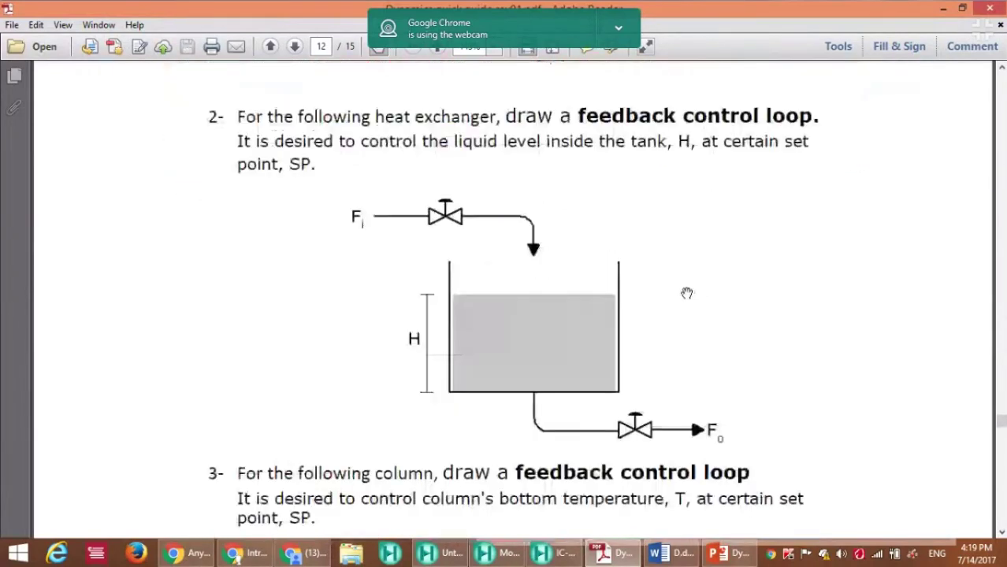
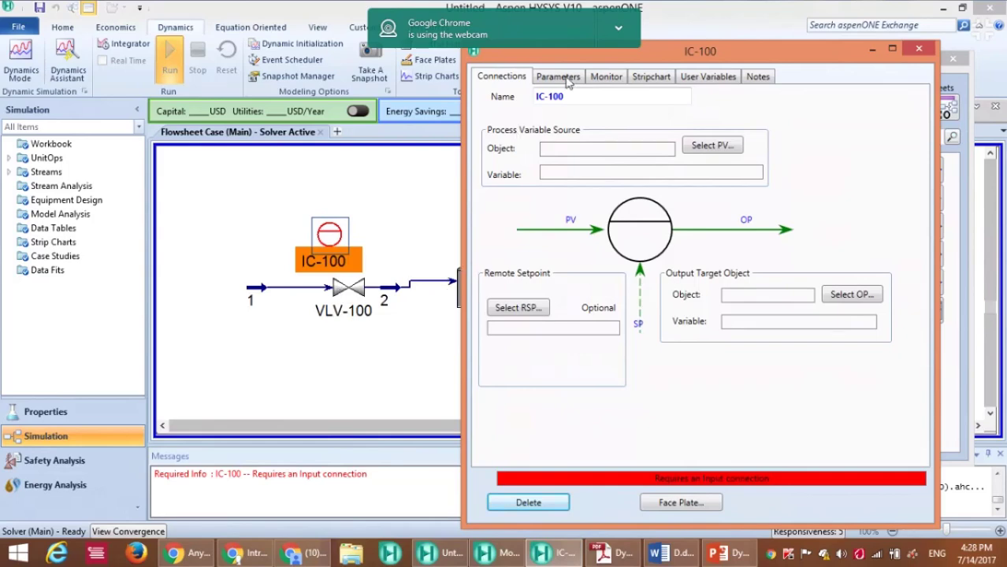
- Set the controller's process variable source to the Mass Flow of stream 1
{"action": "left_click_drag", "start_coordinate": [719, 61], "coordinate": [776, 58]}
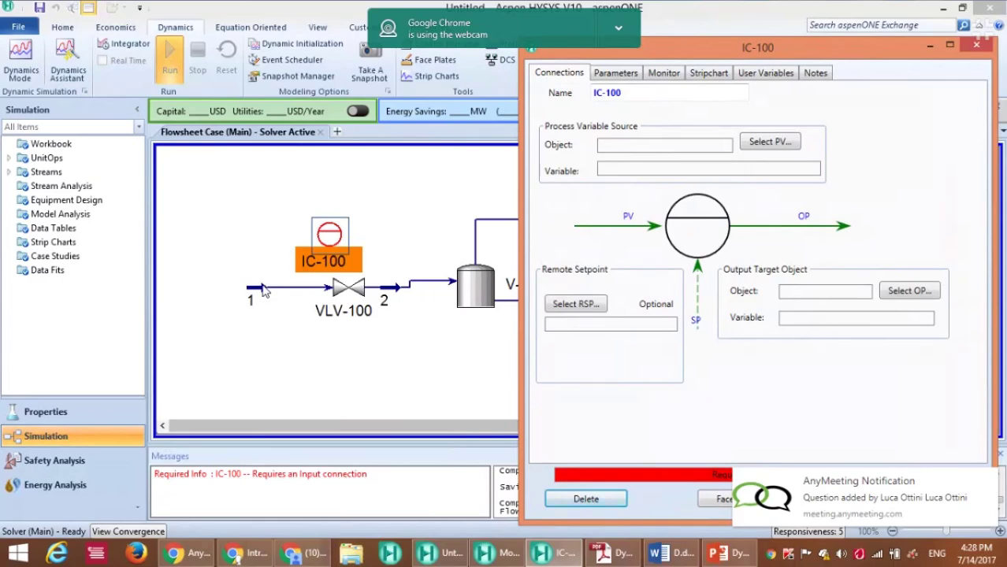
{"action": "left_click", "coordinate": [768, 149]}
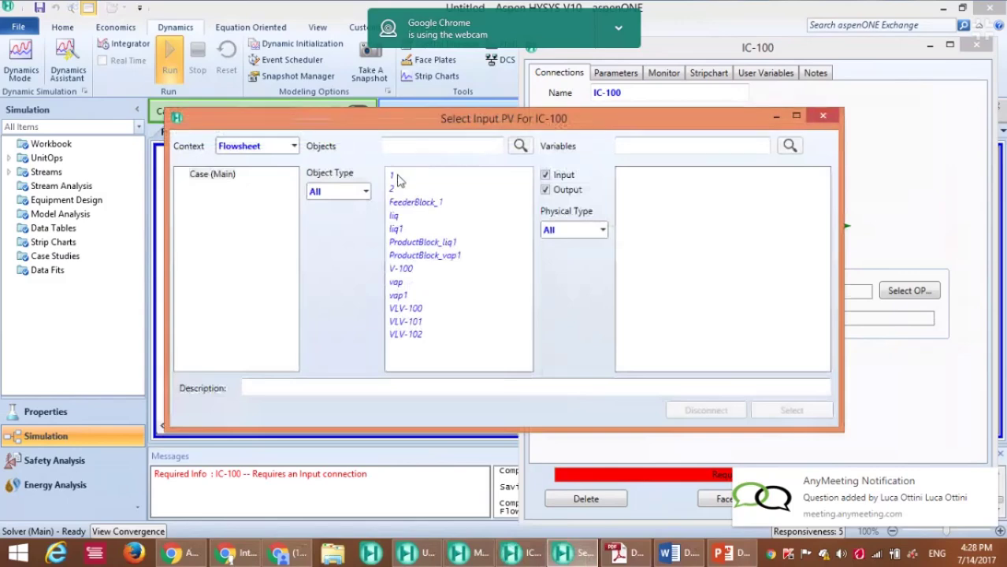
{"action": "left_click", "coordinate": [823, 116]}
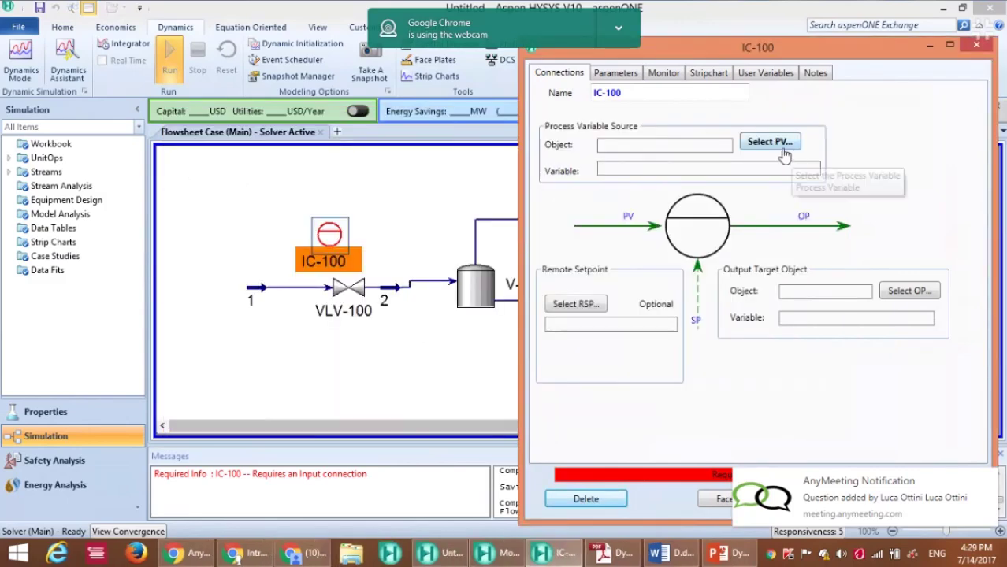
{"action": "left_click", "coordinate": [763, 145]}
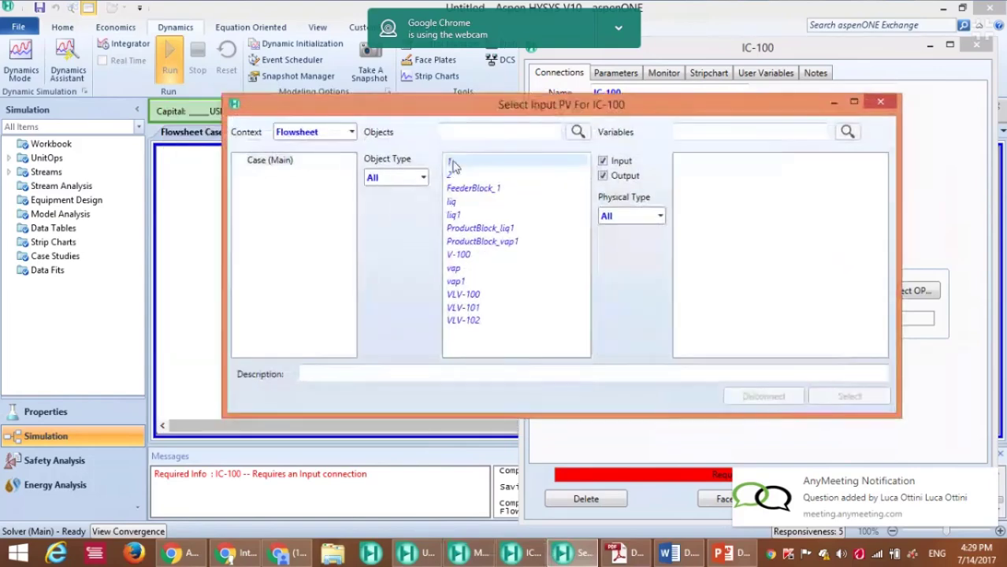
{"action": "left_click", "coordinate": [463, 165]}
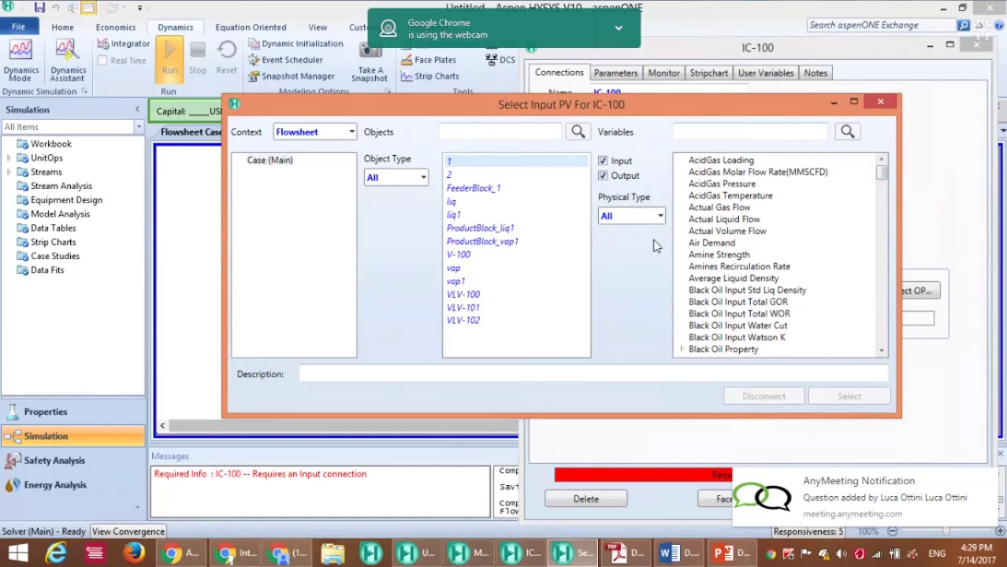
{"action": "left_click", "coordinate": [620, 216]}
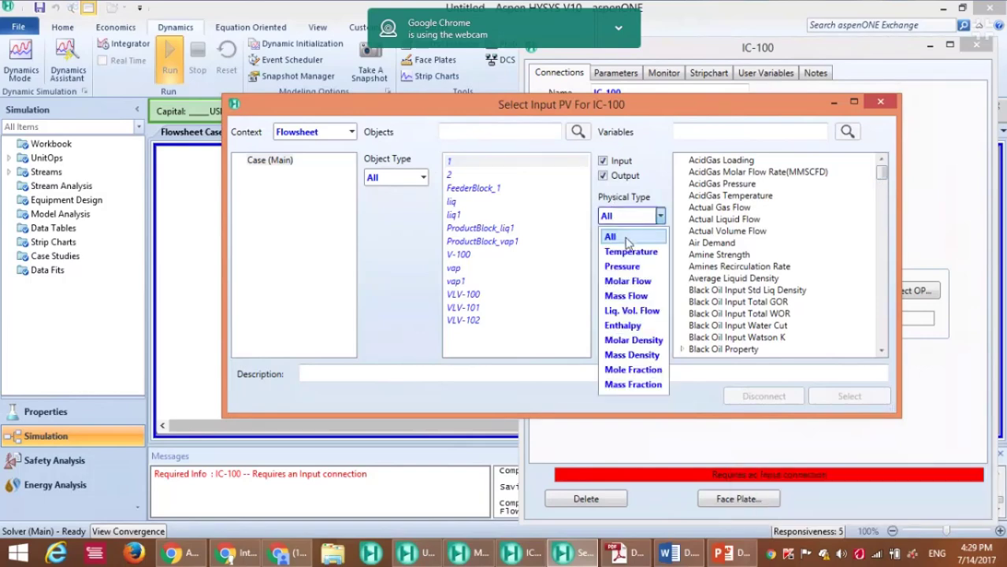
{"action": "left_click", "coordinate": [632, 298]}
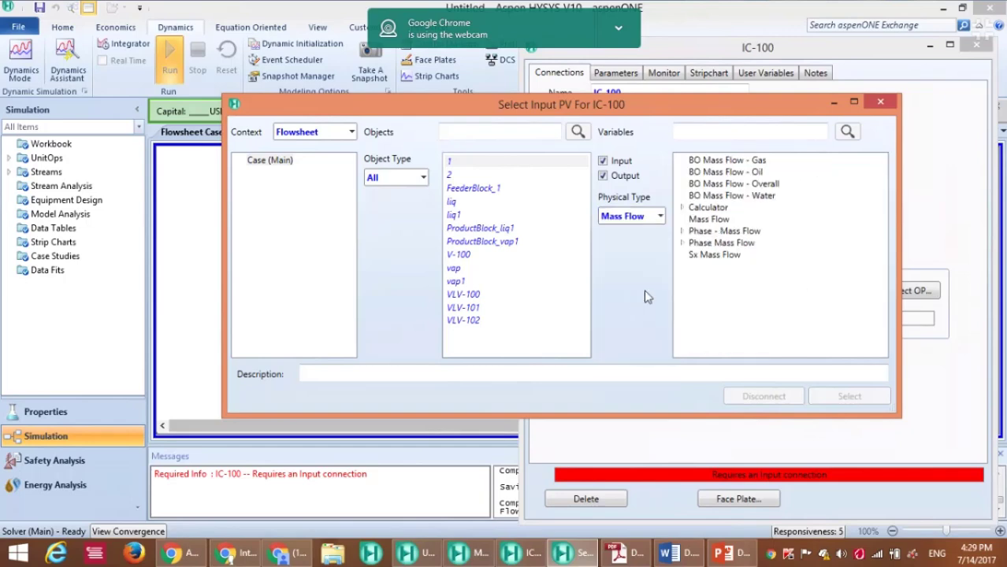
{"action": "left_click", "coordinate": [719, 221]}
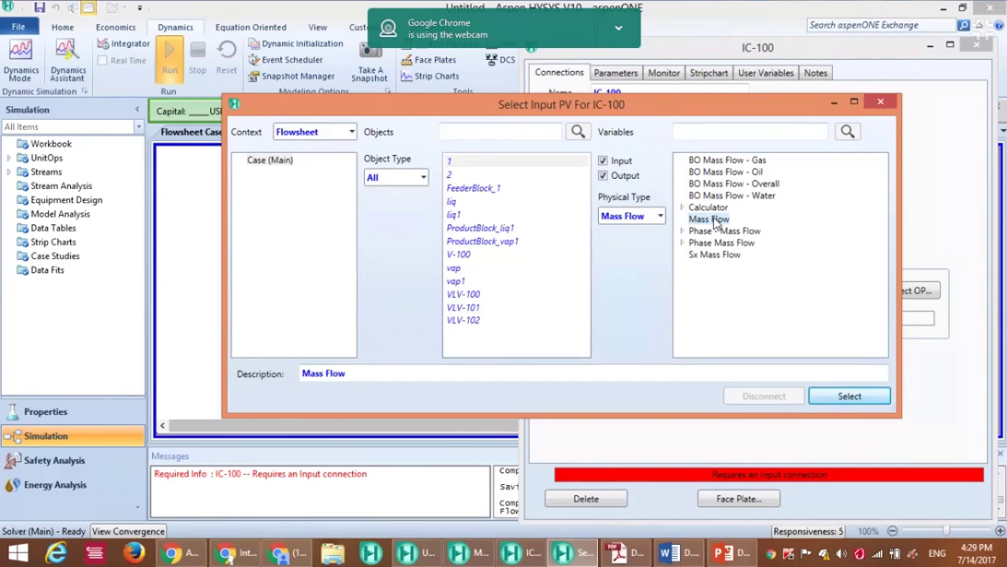
{"action": "left_click", "coordinate": [849, 398]}
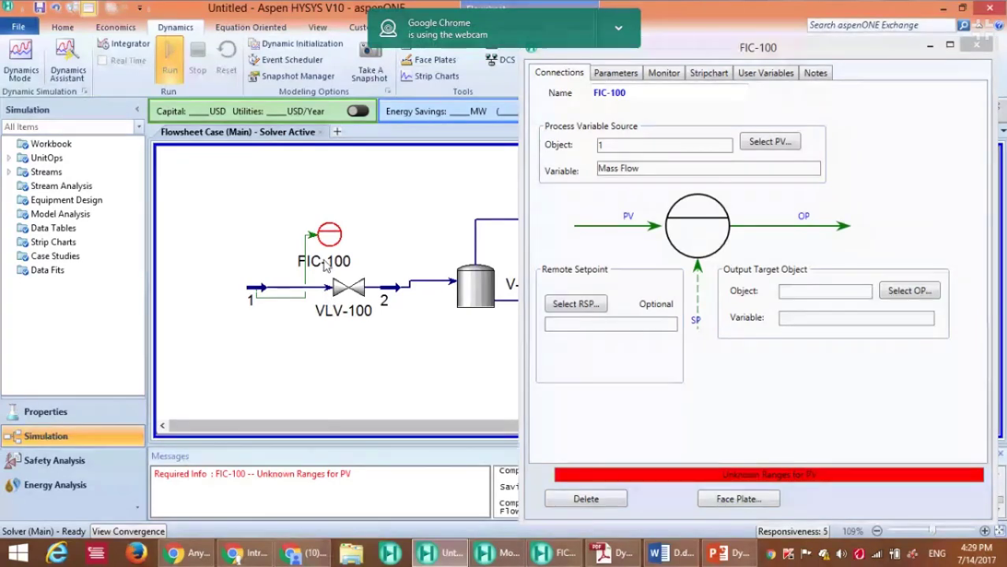
- Set the controller's output target object to valve VLV-100 with Actuator Desired Position as the variable
{"action": "mouse_move", "coordinate": [329, 246]}
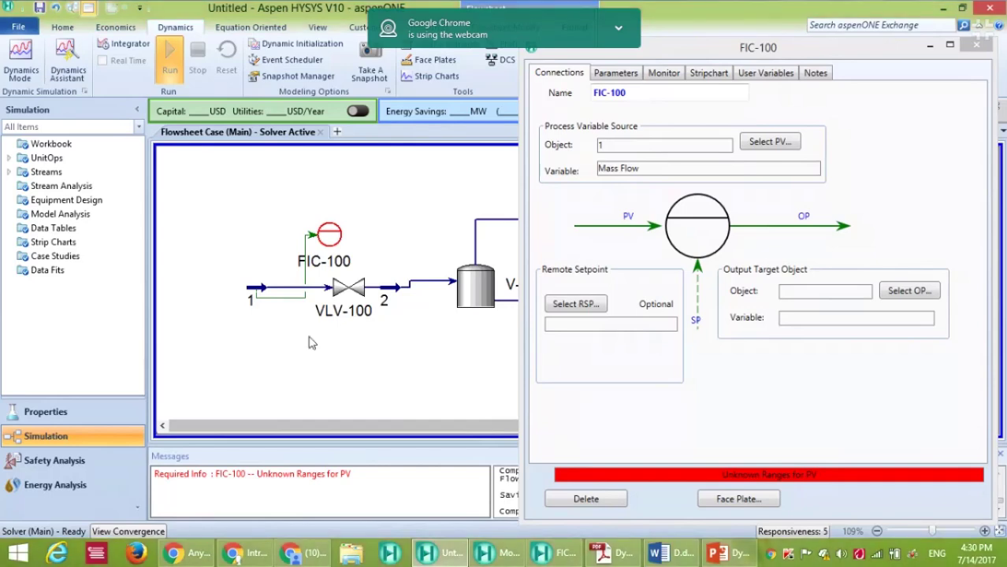
{"action": "mouse_move", "coordinate": [352, 298]}
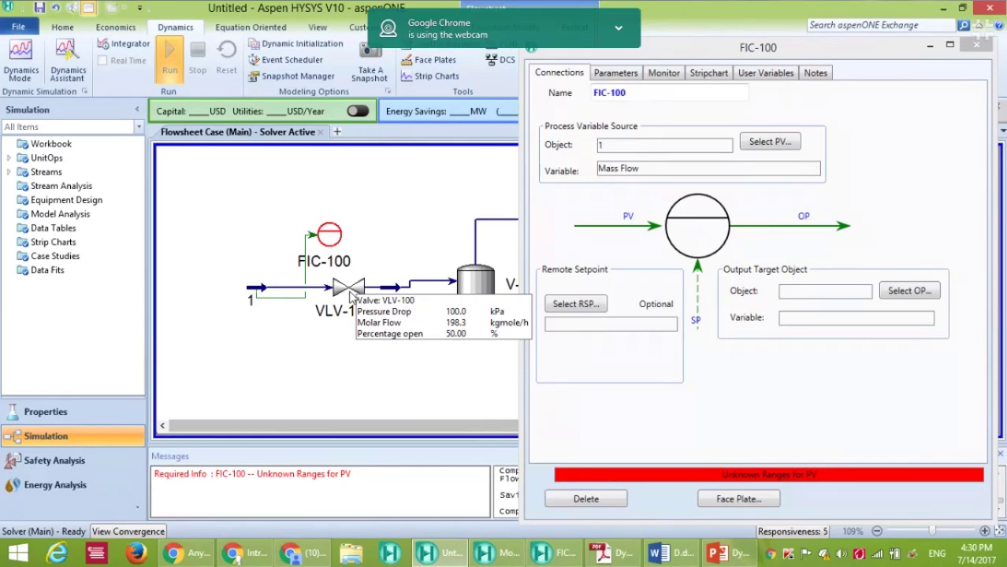
{"action": "left_click", "coordinate": [908, 292]}
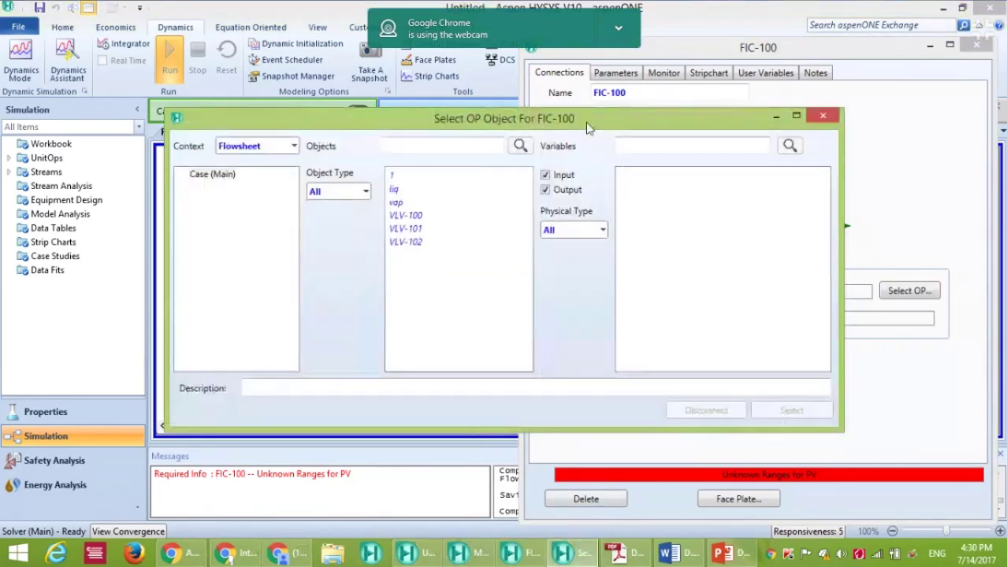
{"action": "left_click_drag", "start_coordinate": [587, 128], "coordinate": [659, 192]}
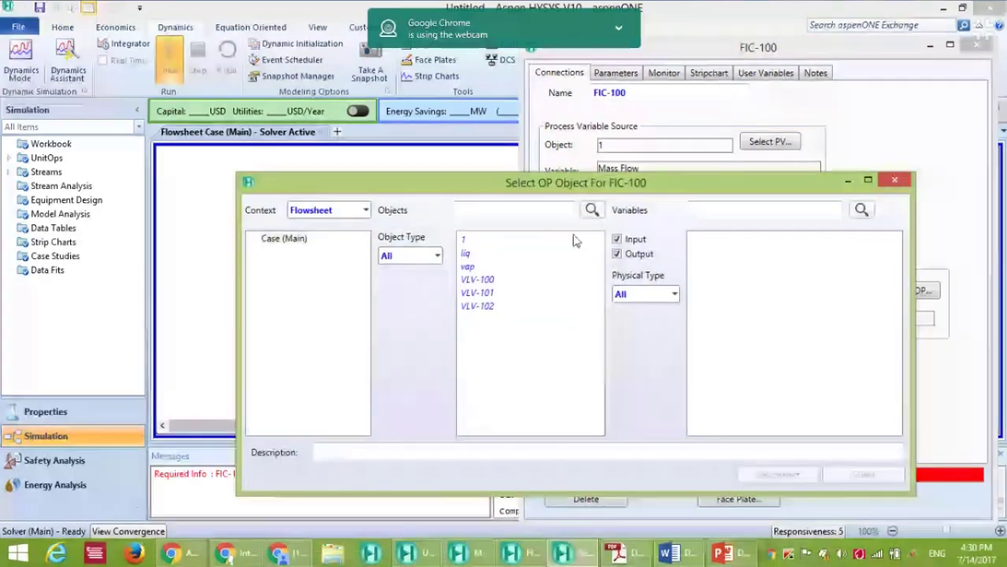
{"action": "left_click", "coordinate": [482, 280]}
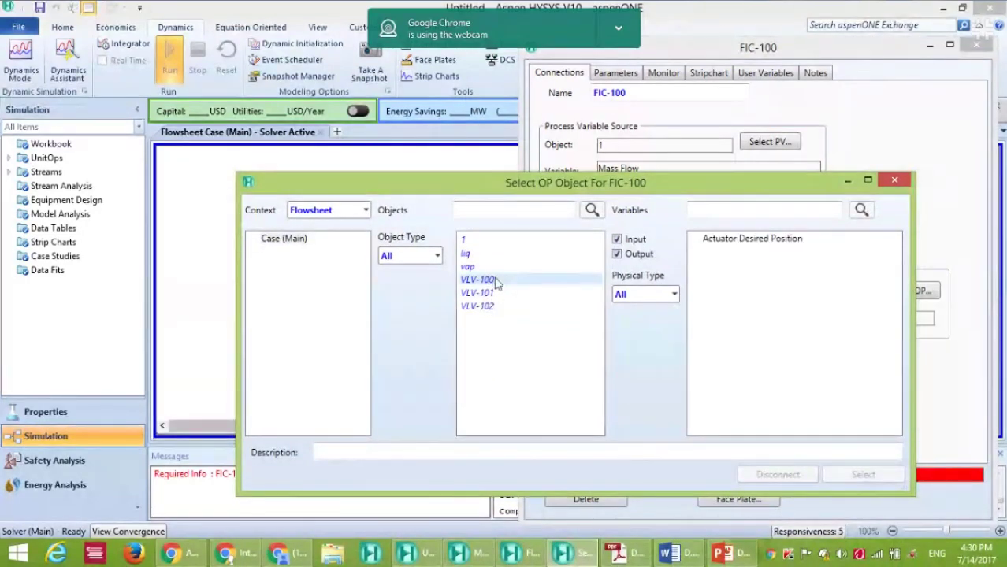
{"action": "left_click", "coordinate": [719, 247]}
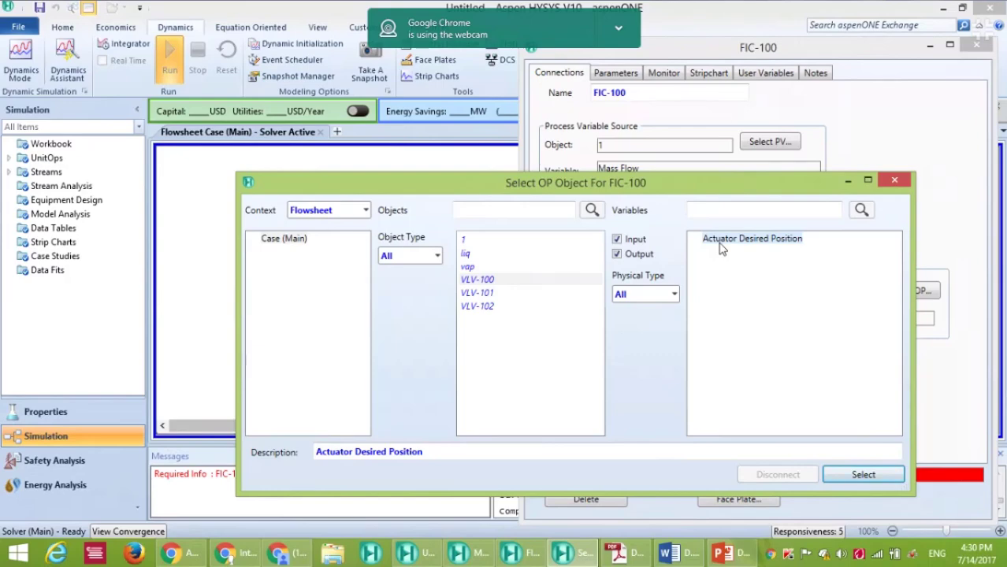
{"action": "left_click", "coordinate": [479, 280]}
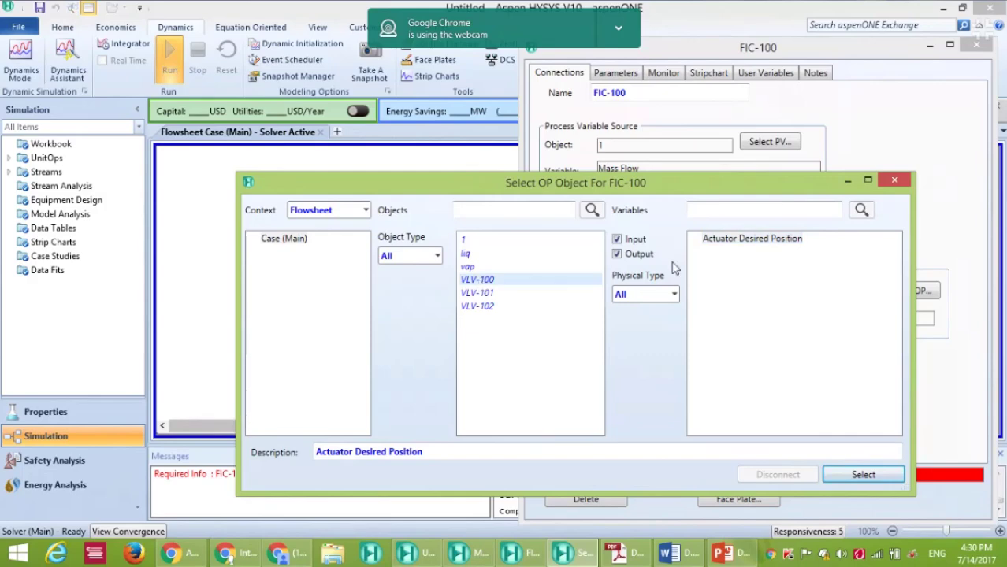
{"action": "left_click", "coordinate": [768, 242]}
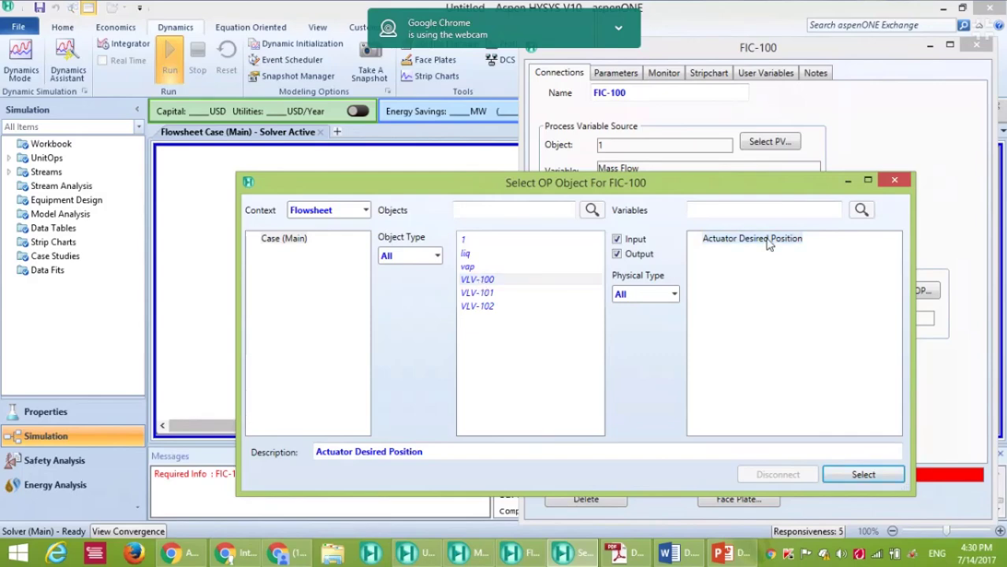
{"action": "left_click", "coordinate": [859, 476]}
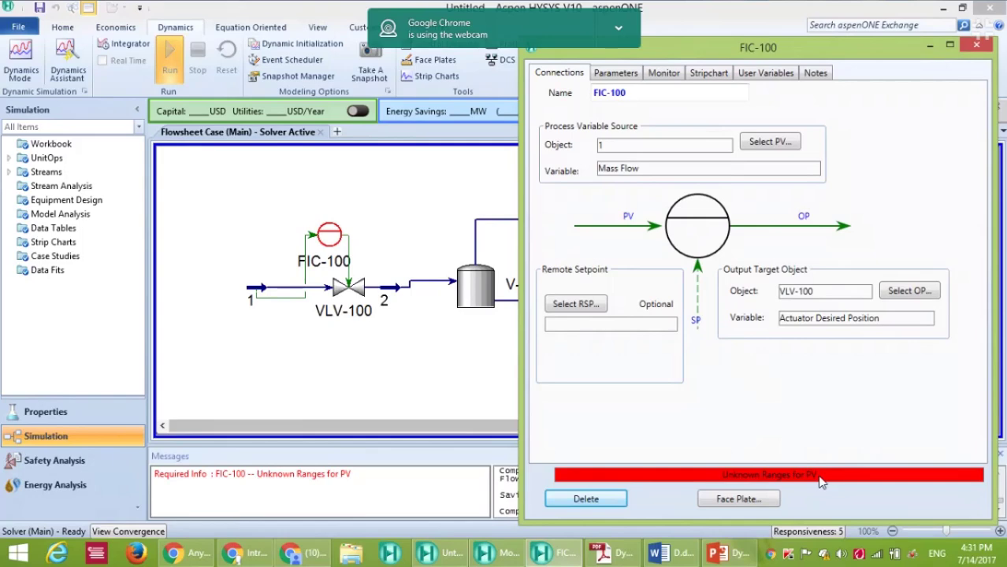
- Display FIC-100's configuration parameters, switch to the PowerPoint presentation and review the controller settings table on the Controllers slide
{"action": "left_click", "coordinate": [607, 73]}
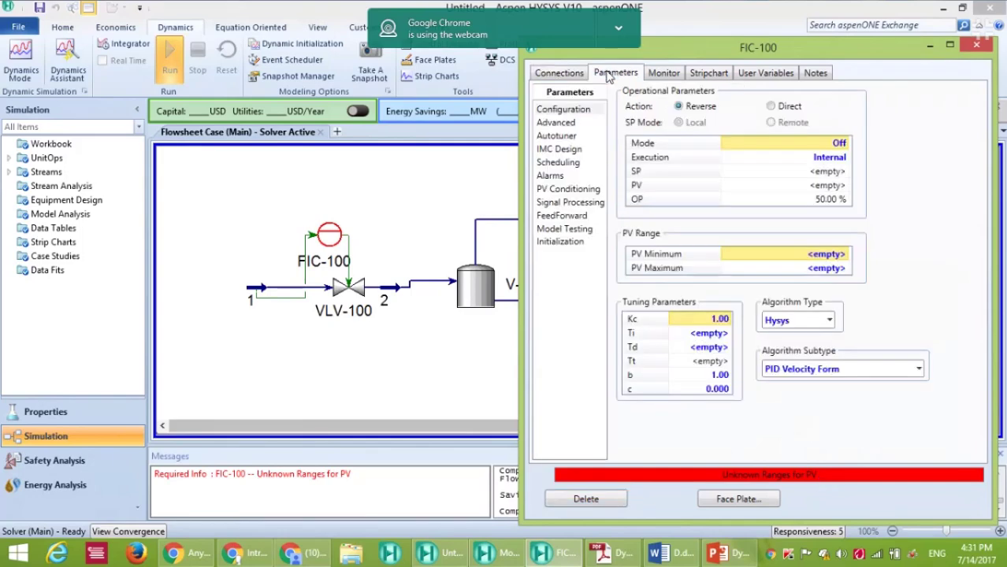
{"action": "left_click_drag", "start_coordinate": [744, 51], "coordinate": [734, 44]}
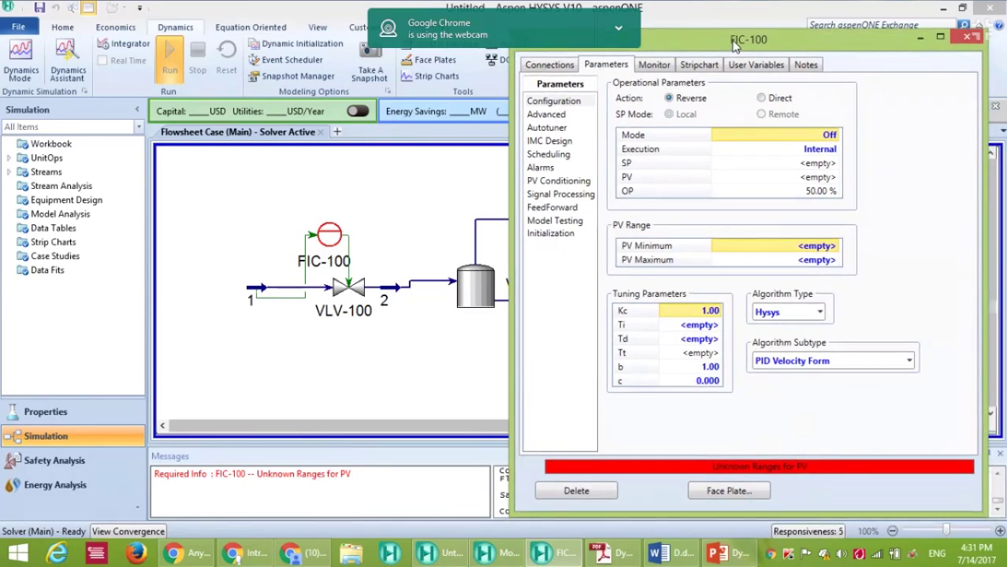
{"action": "left_click", "coordinate": [735, 554]}
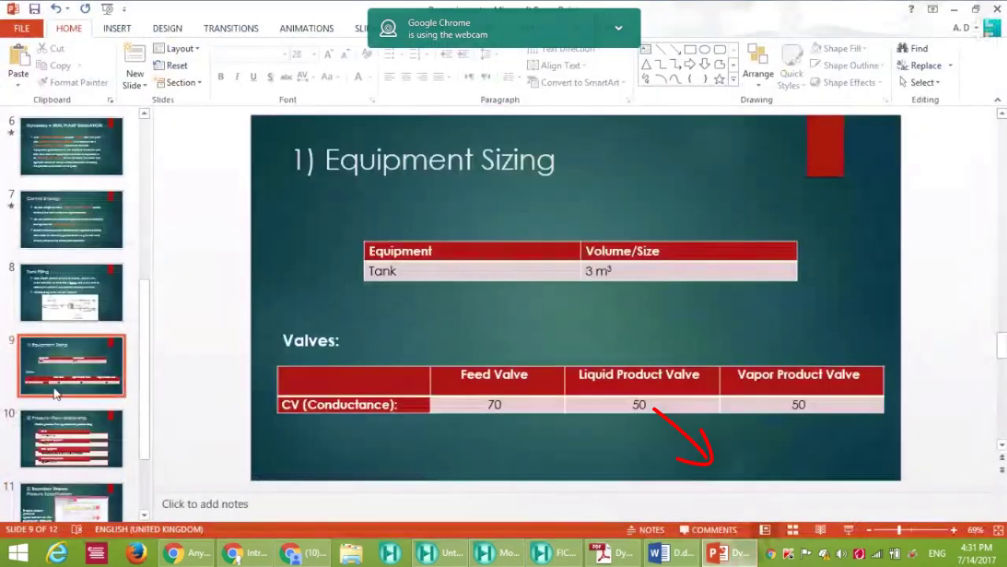
{"action": "left_click", "coordinate": [47, 456]}
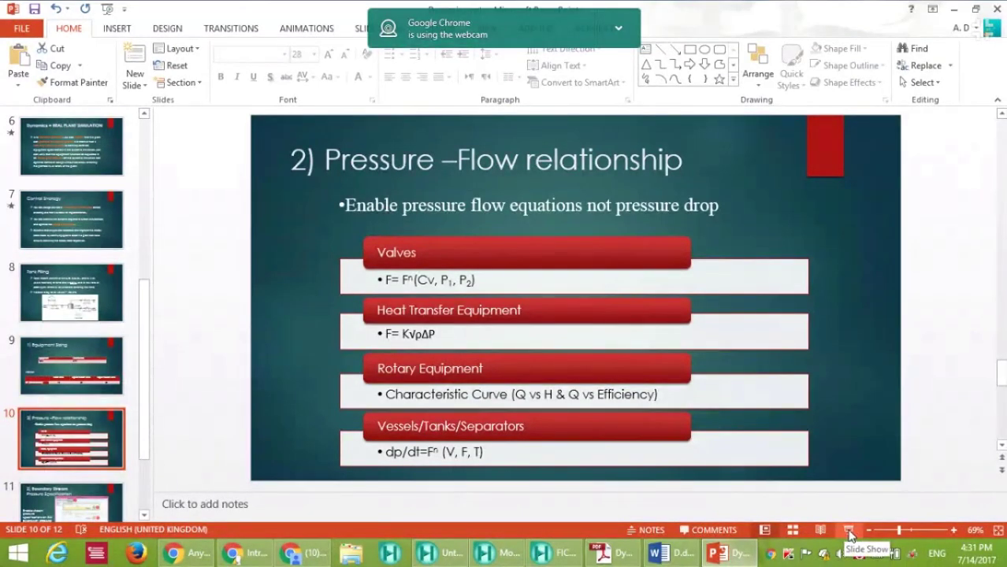
{"action": "left_click", "coordinate": [79, 504]}
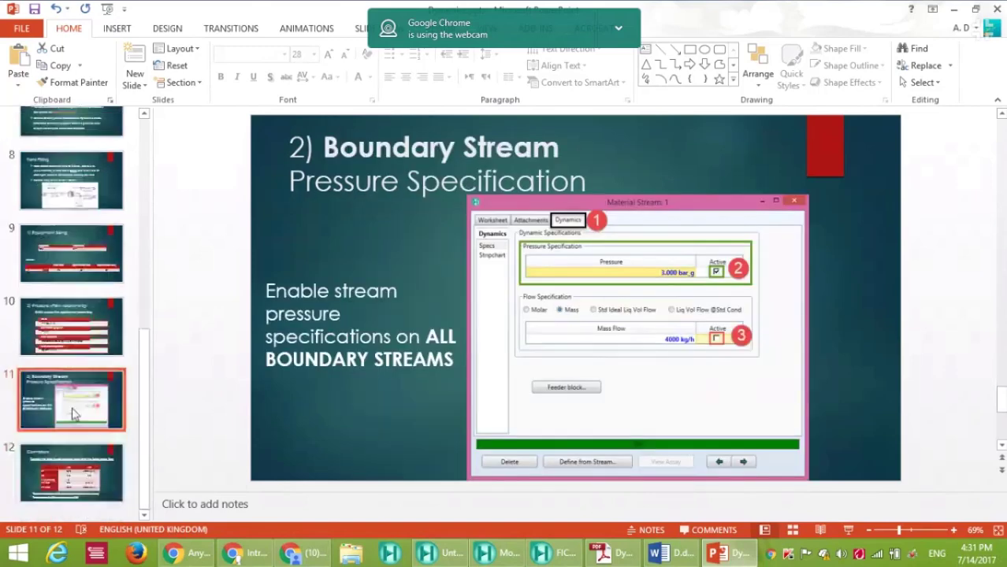
{"action": "left_click", "coordinate": [71, 476]}
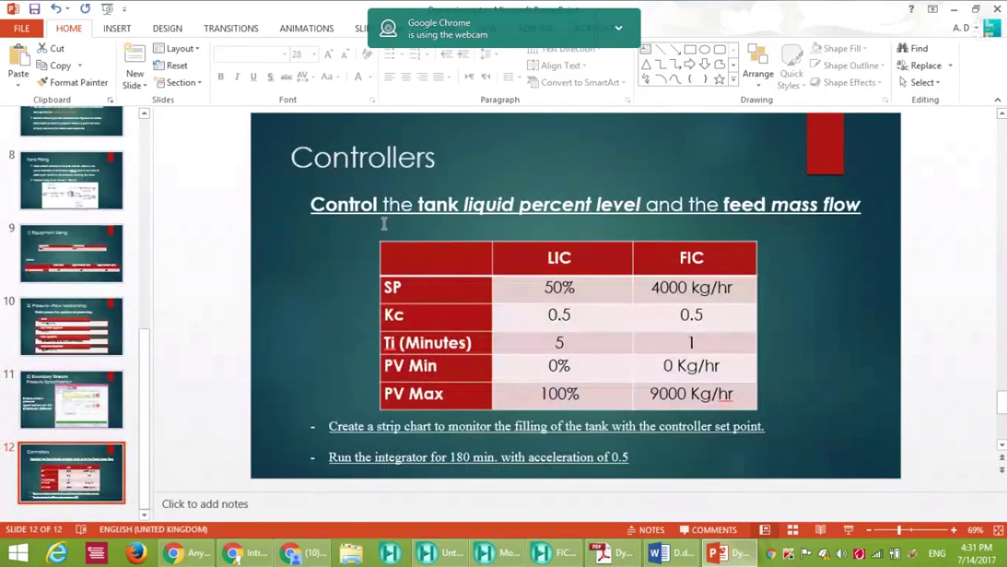
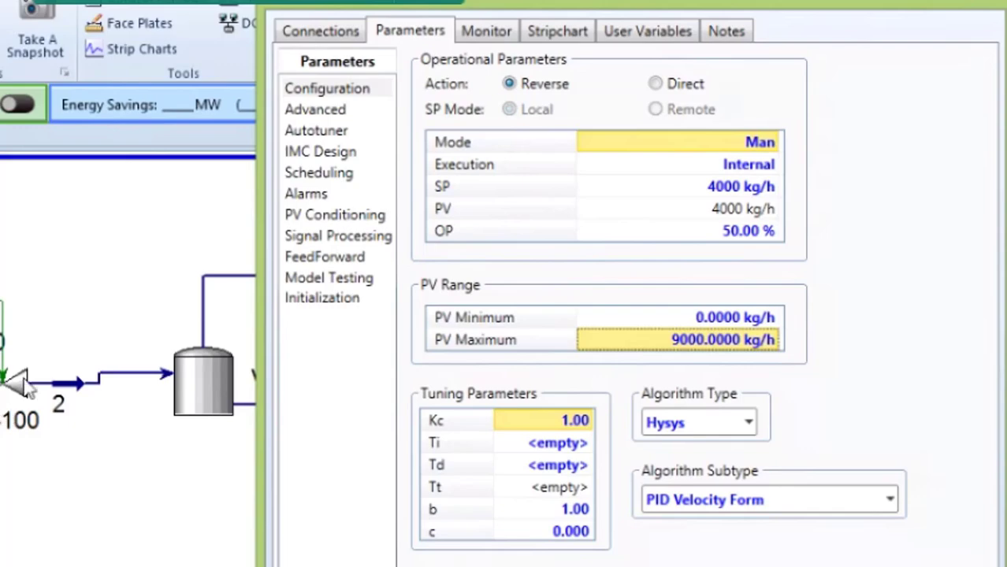
- Select Reverse action for FIC-100 and set its mode to Auto
{"action": "left_click", "coordinate": [539, 89]}
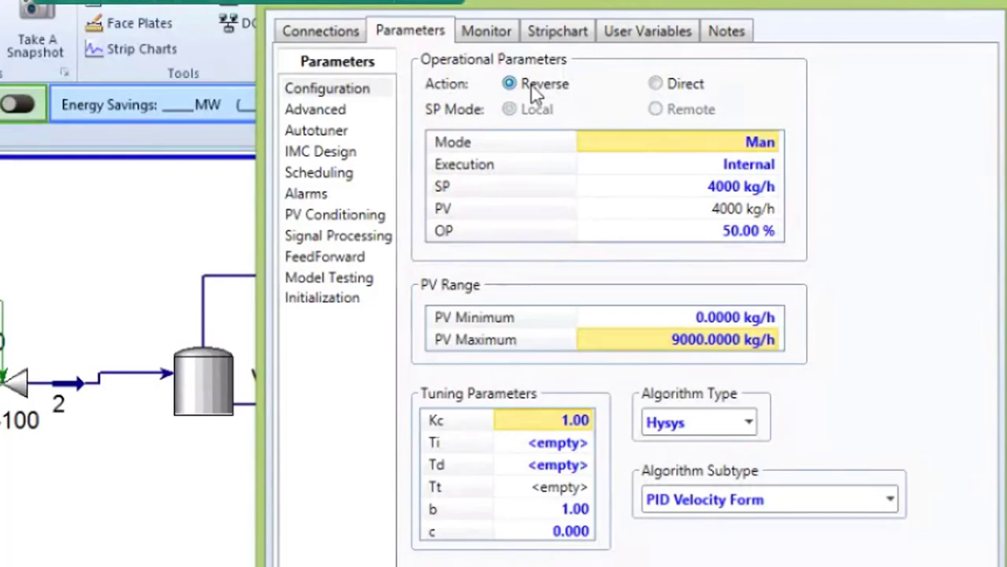
{"action": "left_click", "coordinate": [773, 143]}
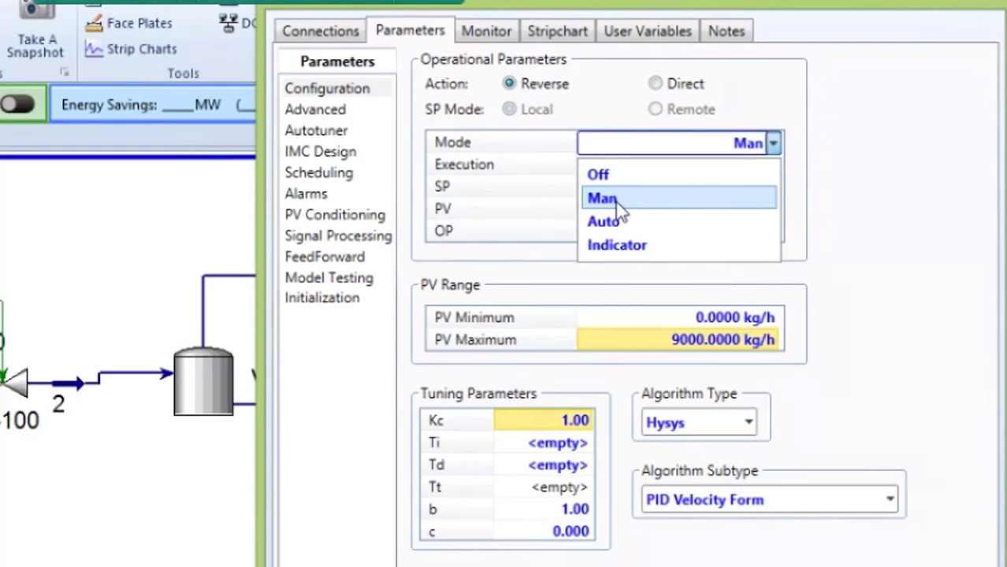
{"action": "left_click", "coordinate": [619, 221]}
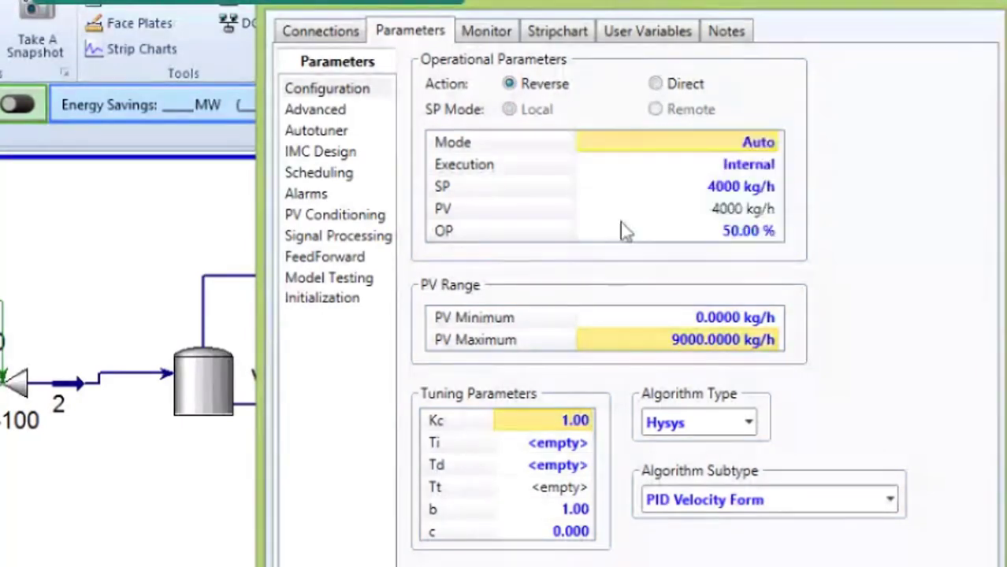
- Examine the controller's execution option, setpoint, process variable and output values
{"action": "mouse_move", "coordinate": [769, 162]}
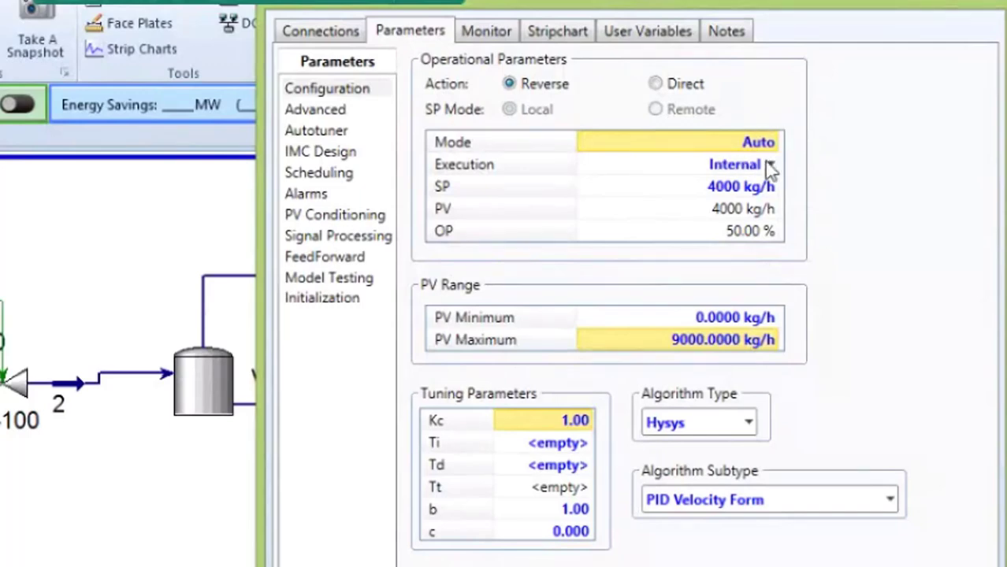
{"action": "left_click", "coordinate": [774, 166]}
{"action": "left_click", "coordinate": [773, 167]}
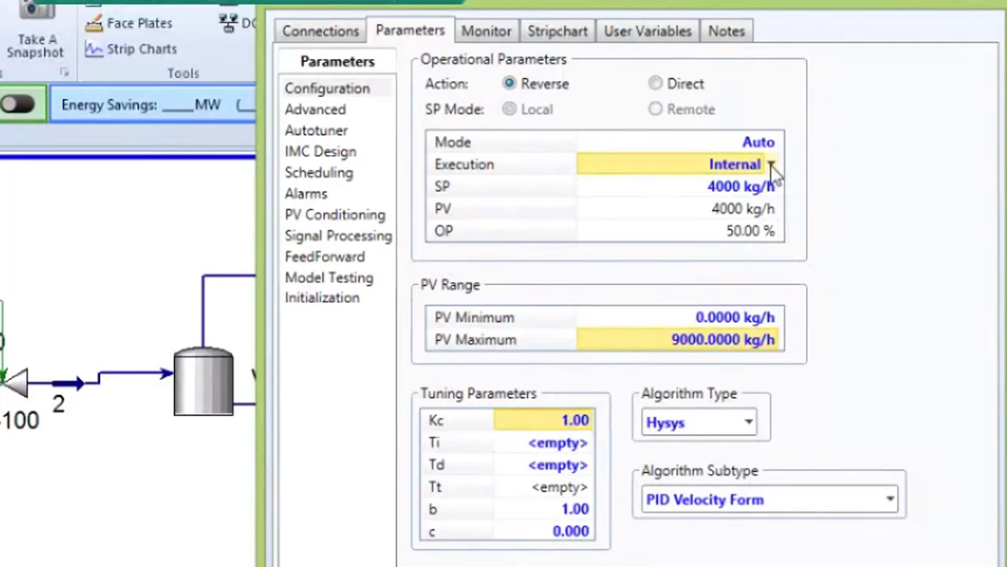
{"action": "left_click", "coordinate": [740, 189]}
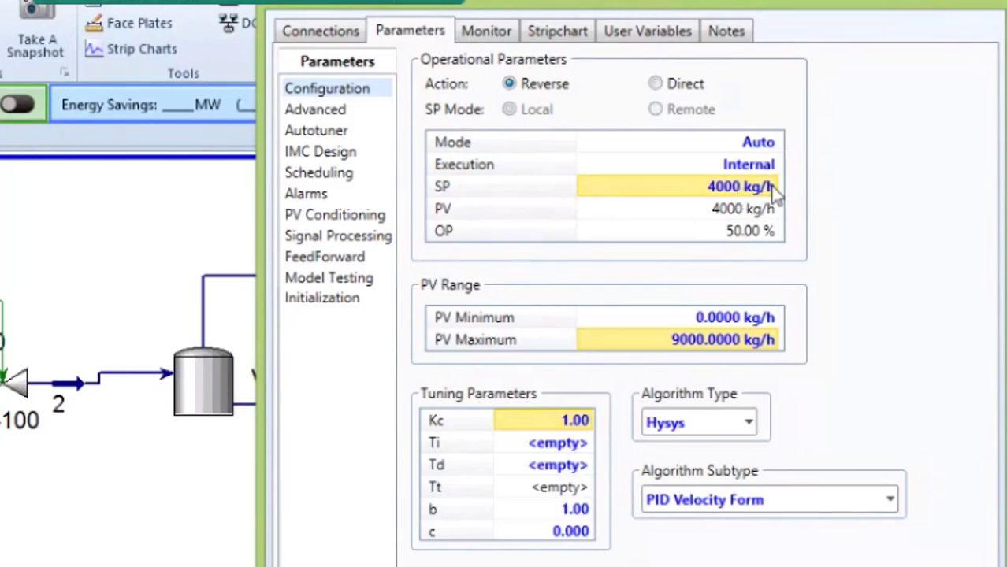
{"action": "left_click", "coordinate": [728, 214]}
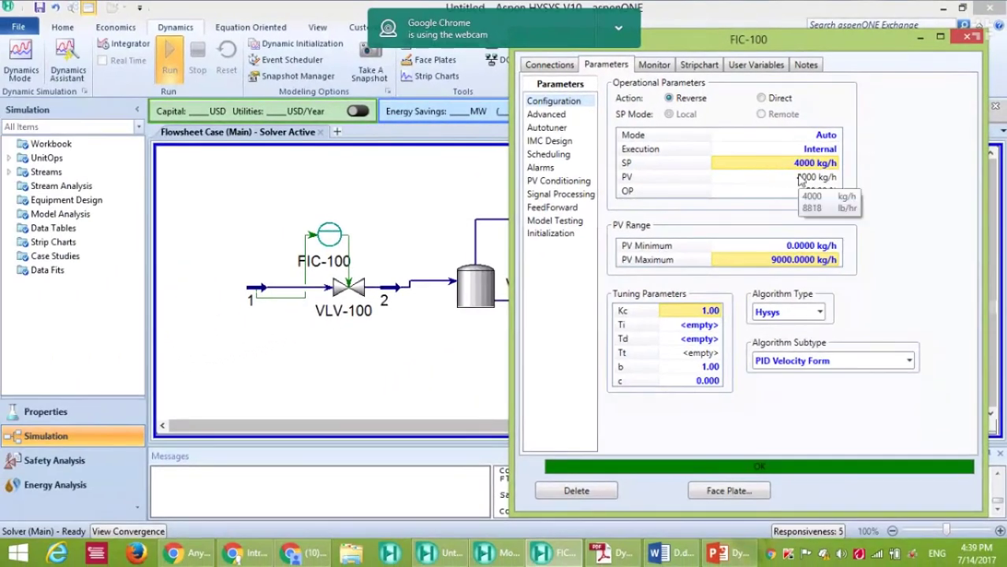
{"action": "left_click", "coordinate": [800, 179]}
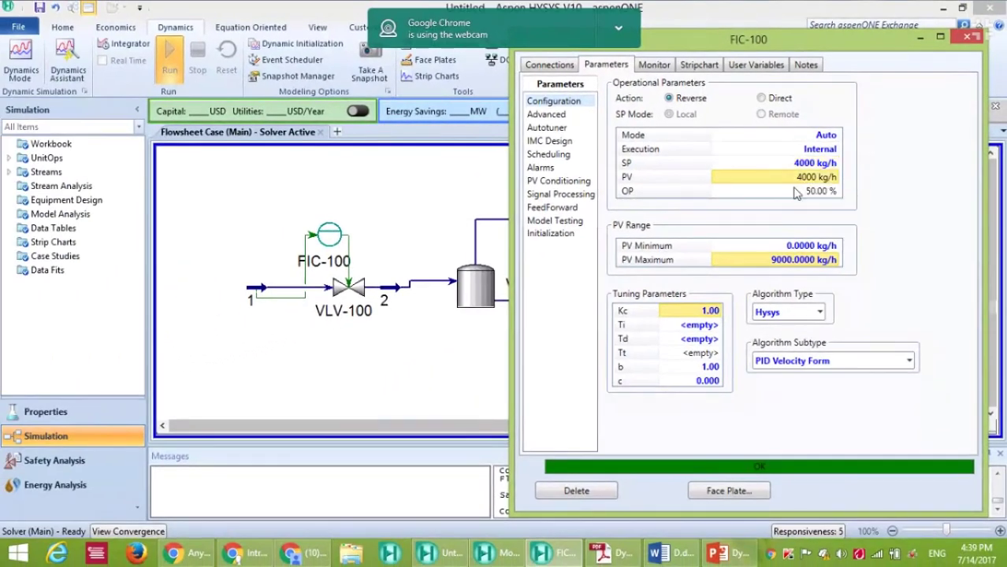
{"action": "left_click", "coordinate": [791, 192]}
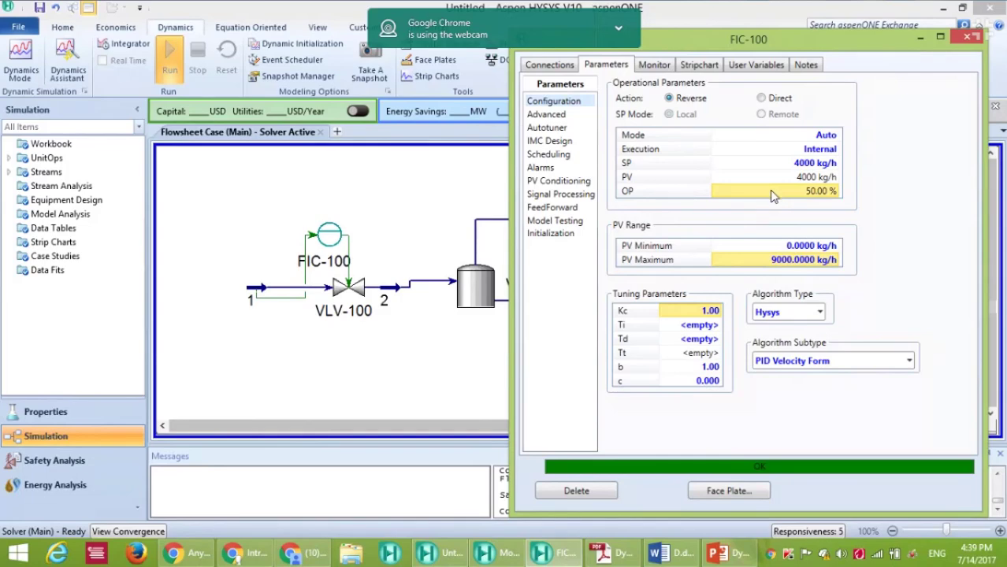
- Open valve VLV-100, check its valve opening in the dynamic parameters and close it
{"action": "left_click", "coordinate": [344, 294]}
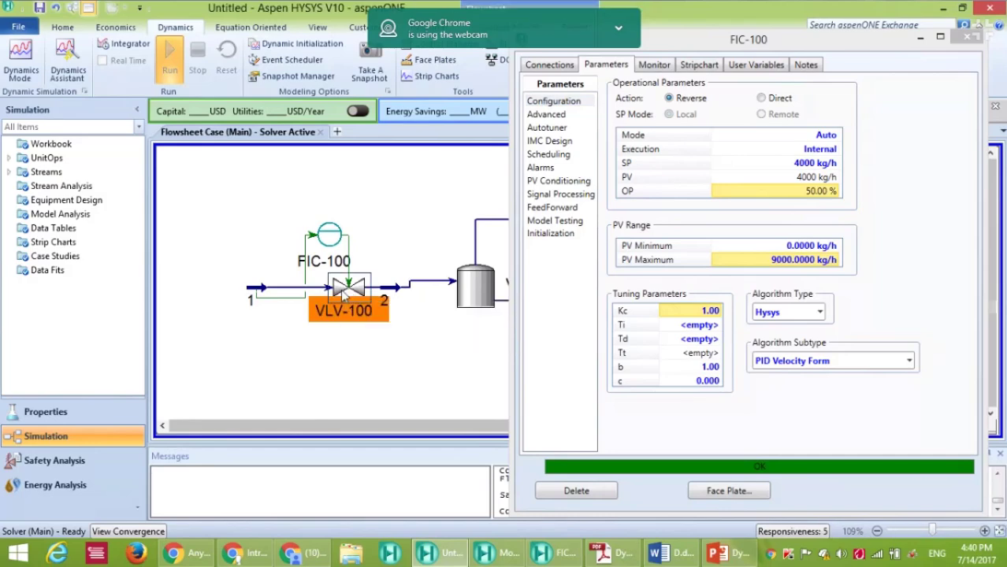
{"action": "double_click", "coordinate": [339, 278]}
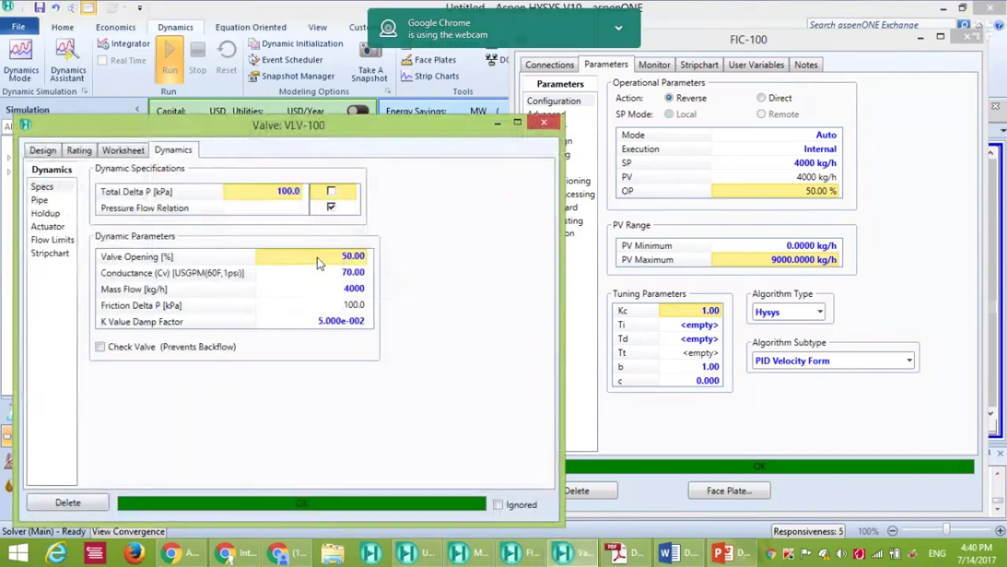
{"action": "left_click", "coordinate": [543, 122]}
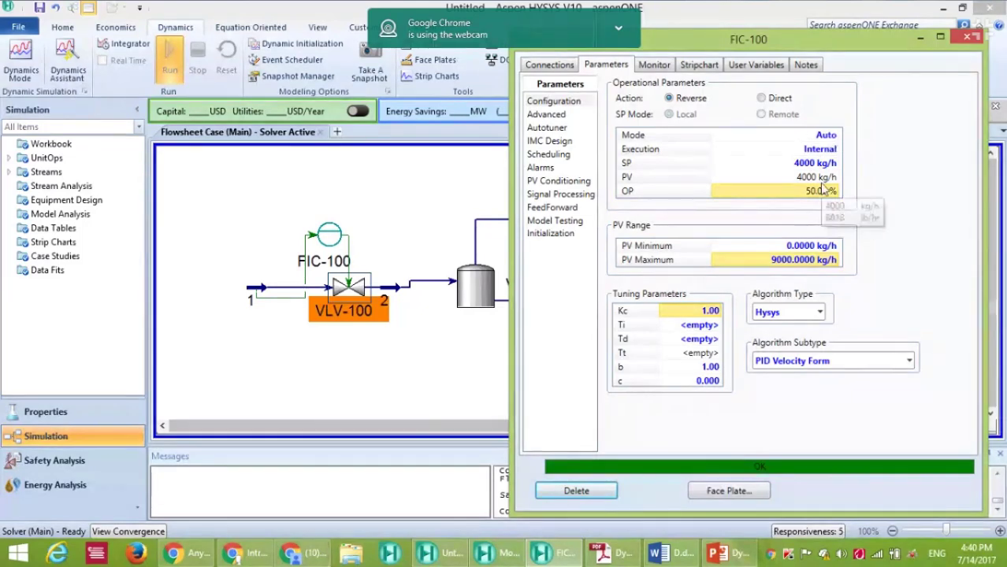
- Switch the controller to Man mode, inspect its OP value and return the mode to Auto
{"action": "left_click", "coordinate": [835, 136]}
{"action": "left_click", "coordinate": [824, 168]}
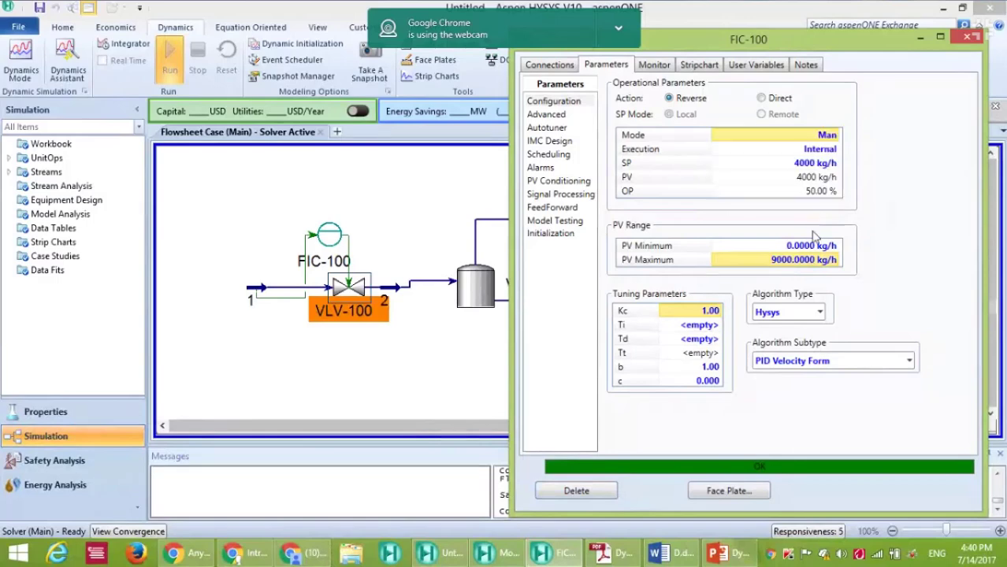
{"action": "left_click", "coordinate": [827, 193]}
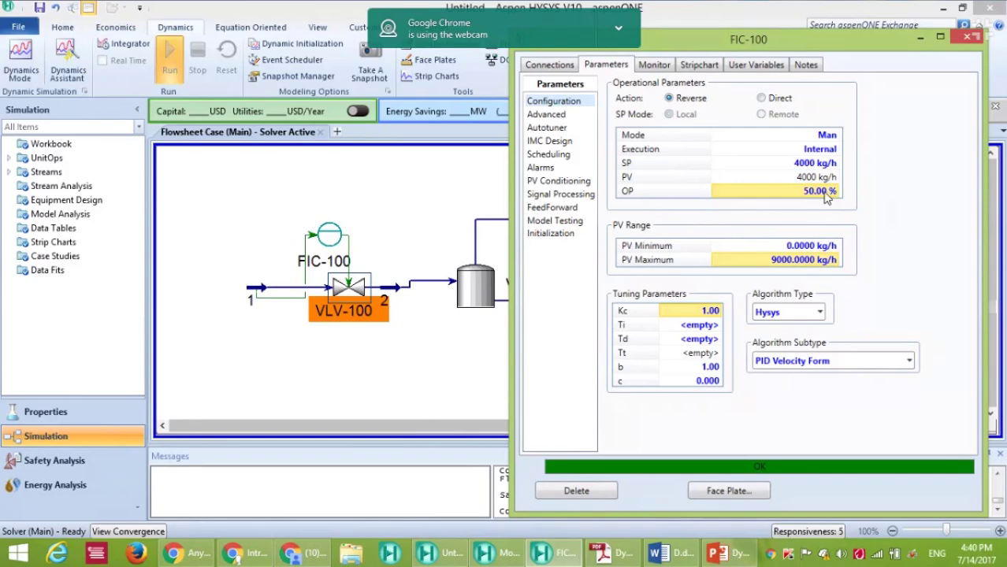
{"action": "left_click", "coordinate": [836, 137]}
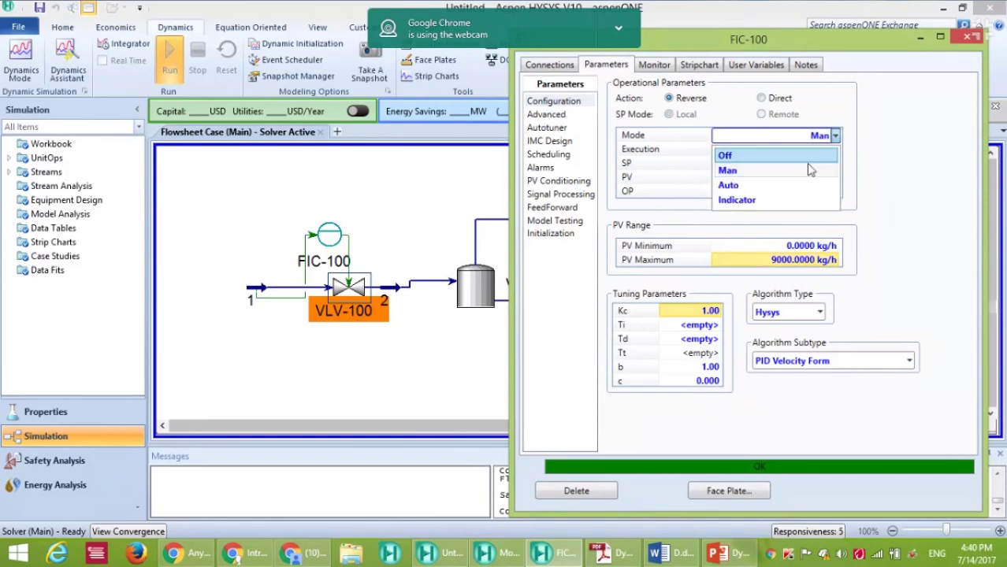
{"action": "left_click", "coordinate": [798, 184]}
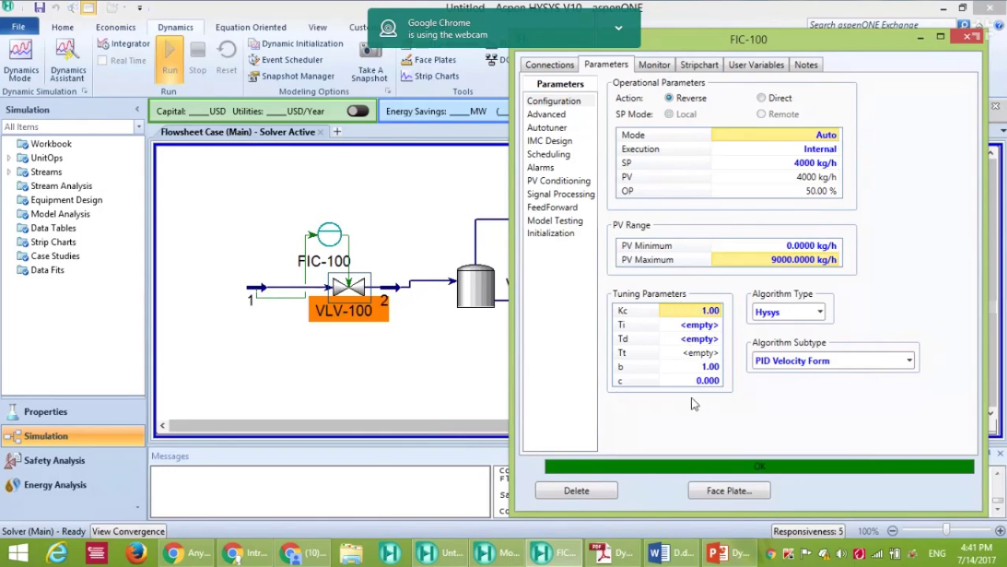
- Copy FIC's Kc of 0.5 from the PowerPoint controllers table into FIC-100's Kc in HYSYS and set Ti to 1 minute
{"action": "left_click", "coordinate": [733, 553]}
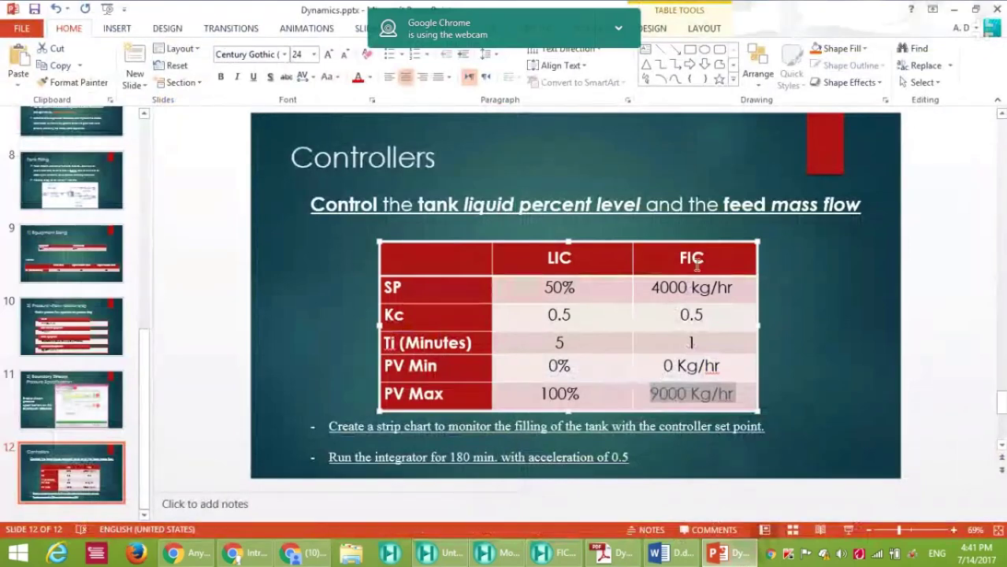
{"action": "left_click_drag", "start_coordinate": [680, 315], "coordinate": [703, 315]}
{"action": "key", "text": "ctrl+c"}
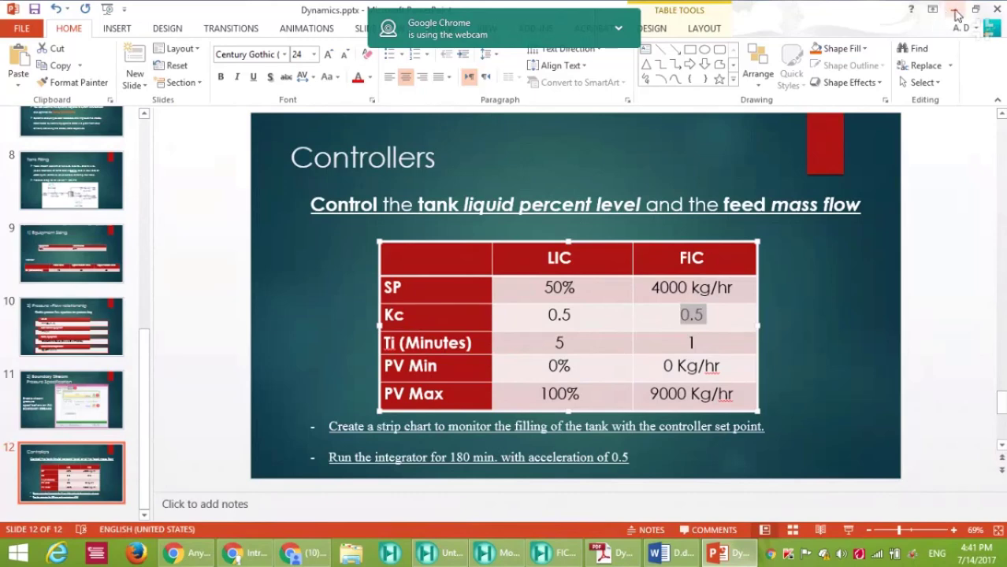
{"action": "key", "text": "alt+Tab"}
{"action": "left_click", "coordinate": [708, 312]}
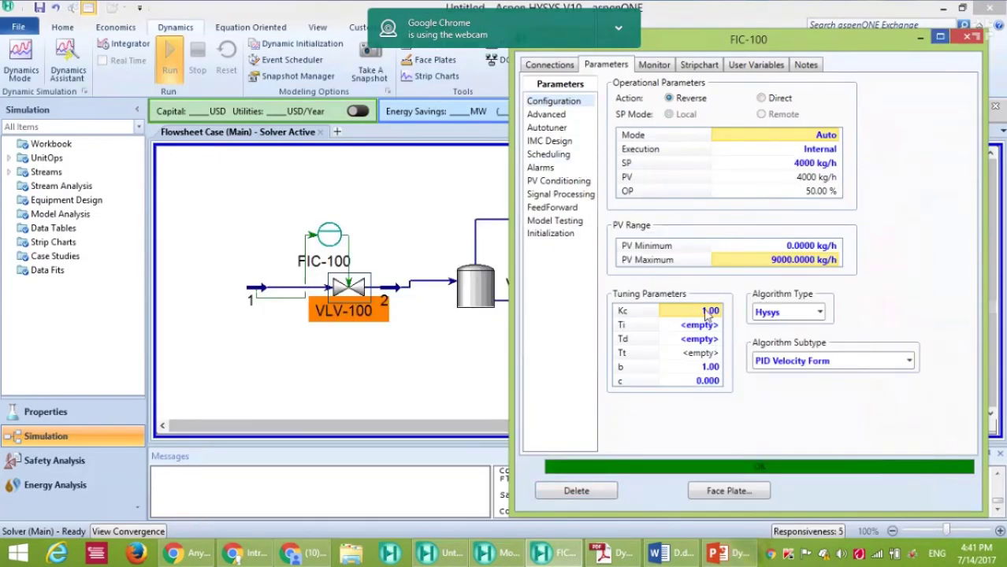
{"action": "key", "text": "ctrl+v"}
{"action": "key", "text": "Return"}
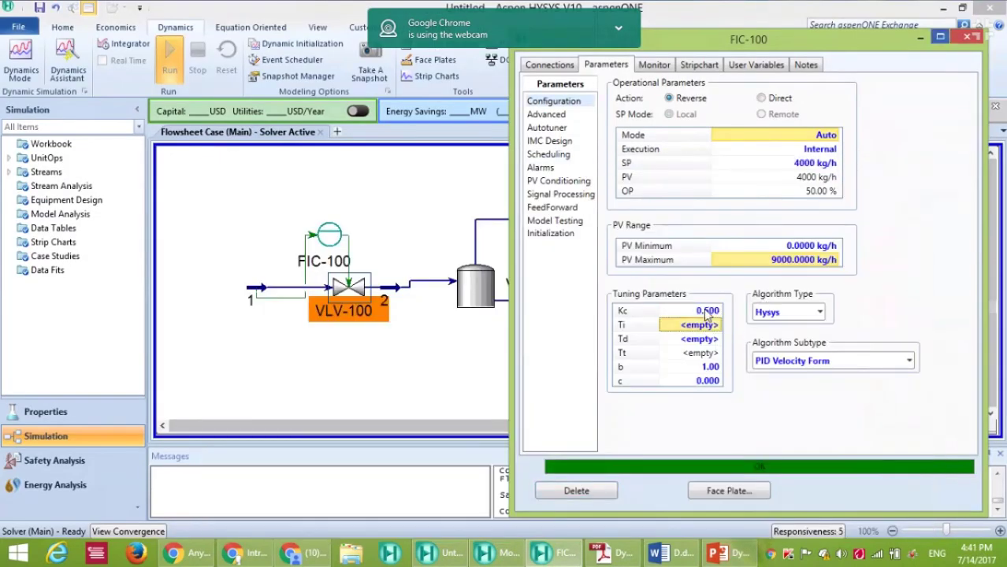
{"action": "type", "text": "1"}
{"action": "key", "text": "Return"}
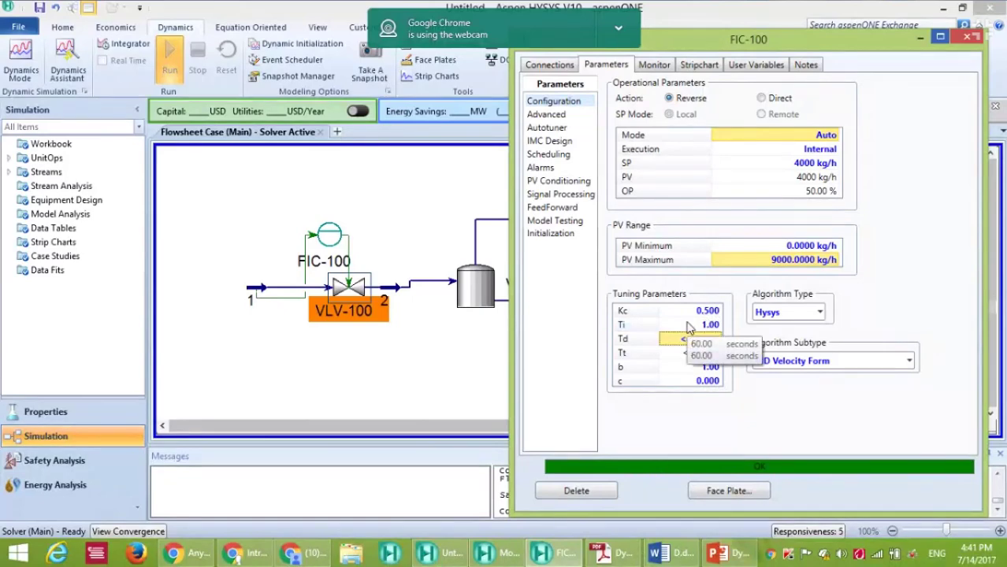
- Examine the Kc, Ti and Td tuning parameters of FIC-100
{"action": "left_click", "coordinate": [689, 326]}
{"action": "left_click", "coordinate": [690, 312]}
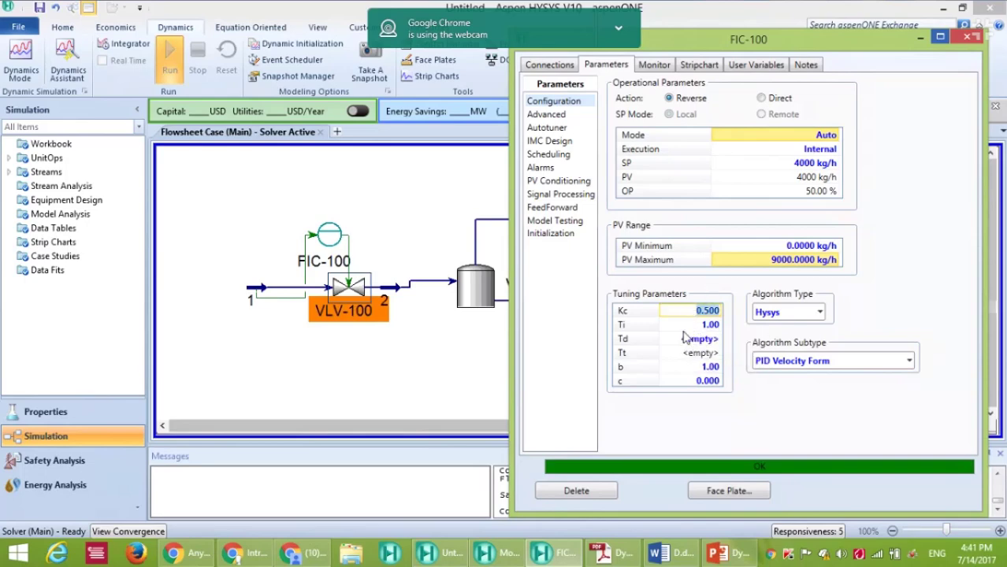
{"action": "key", "text": "Down"}
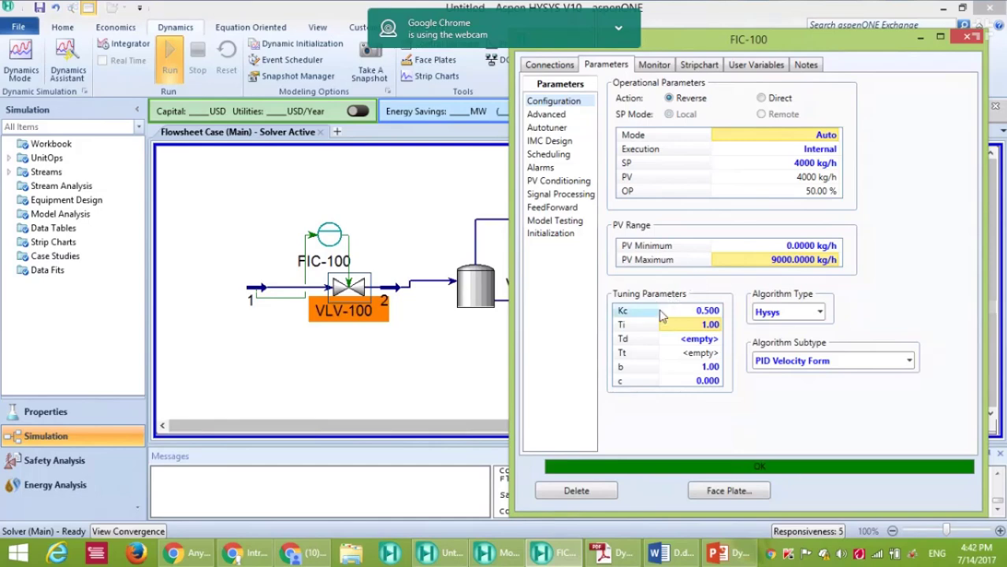
{"action": "mouse_move", "coordinate": [695, 328]}
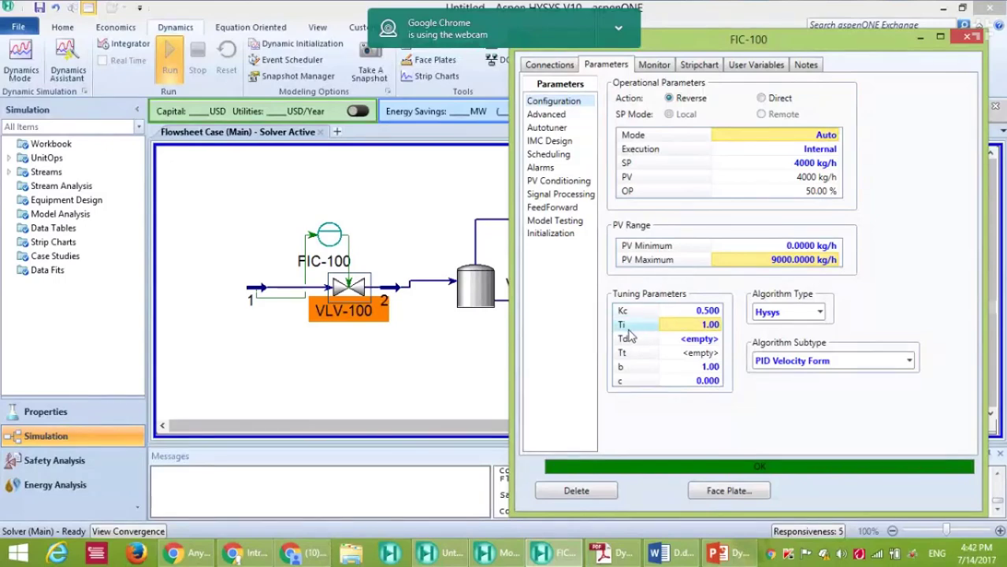
{"action": "left_click", "coordinate": [698, 341]}
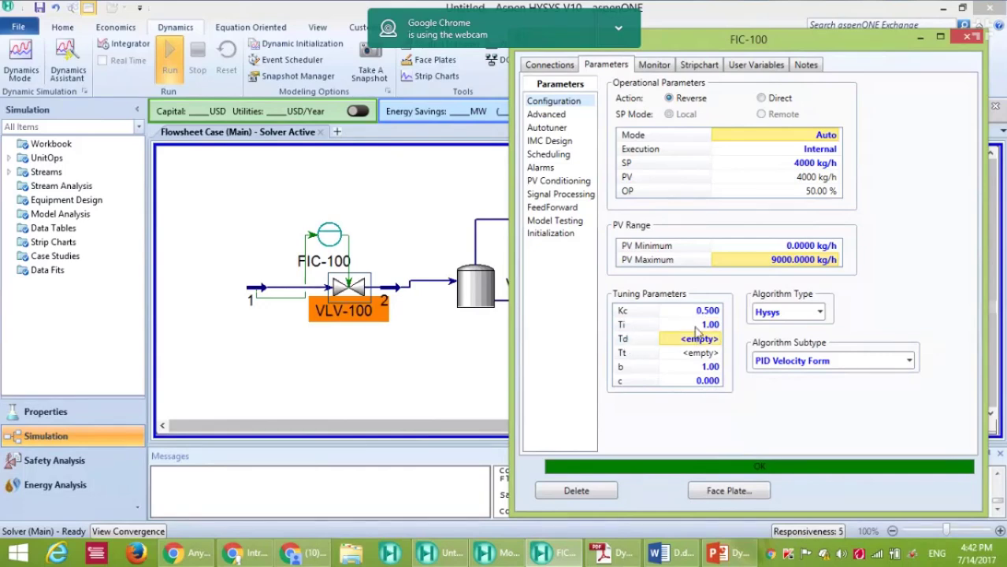
{"action": "left_click", "coordinate": [685, 315]}
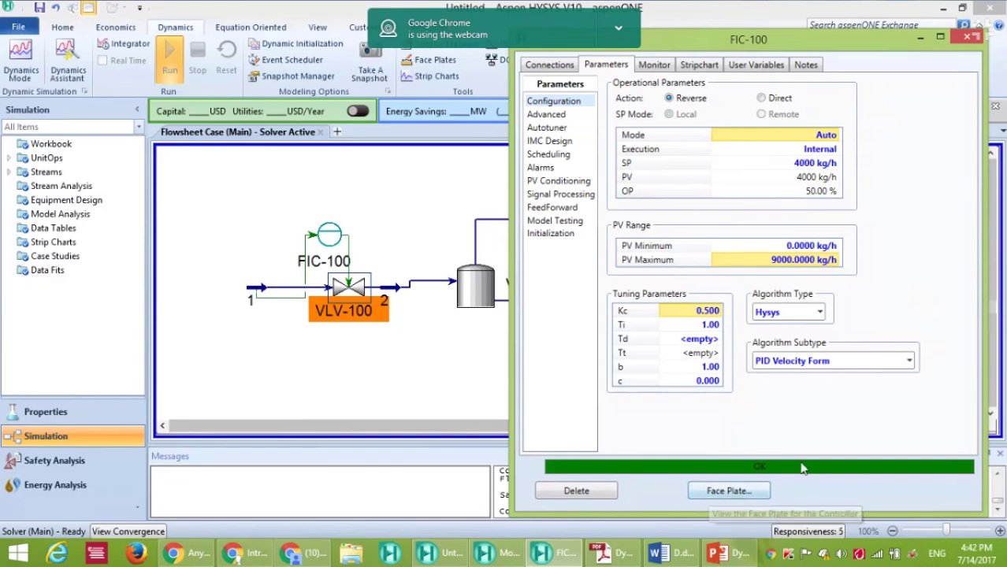
- Open the FIC-100 face plate and place it above the flowsheet, clear of the controller's parameters
{"action": "left_click", "coordinate": [752, 493]}
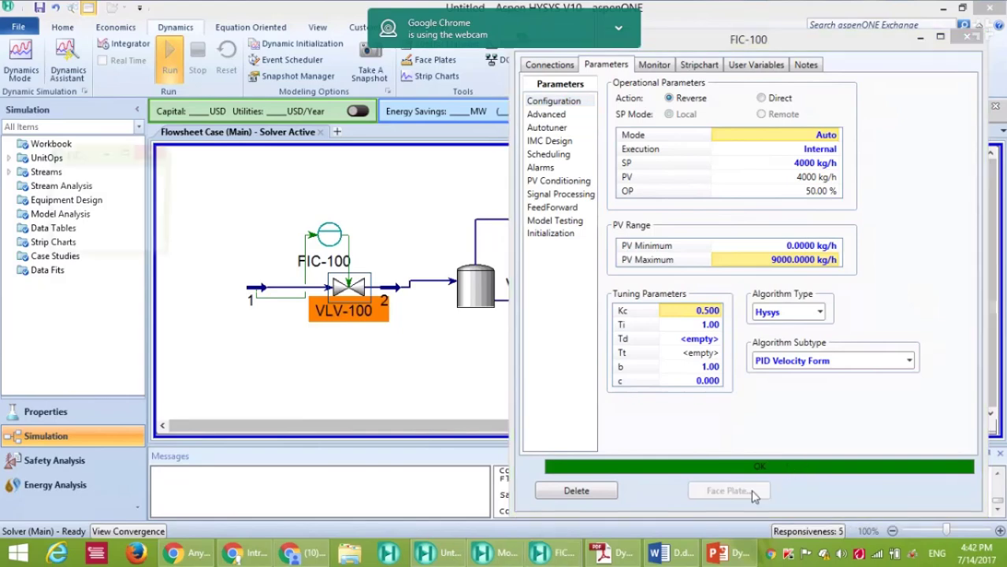
{"action": "left_click_drag", "start_coordinate": [77, 156], "coordinate": [169, 93]}
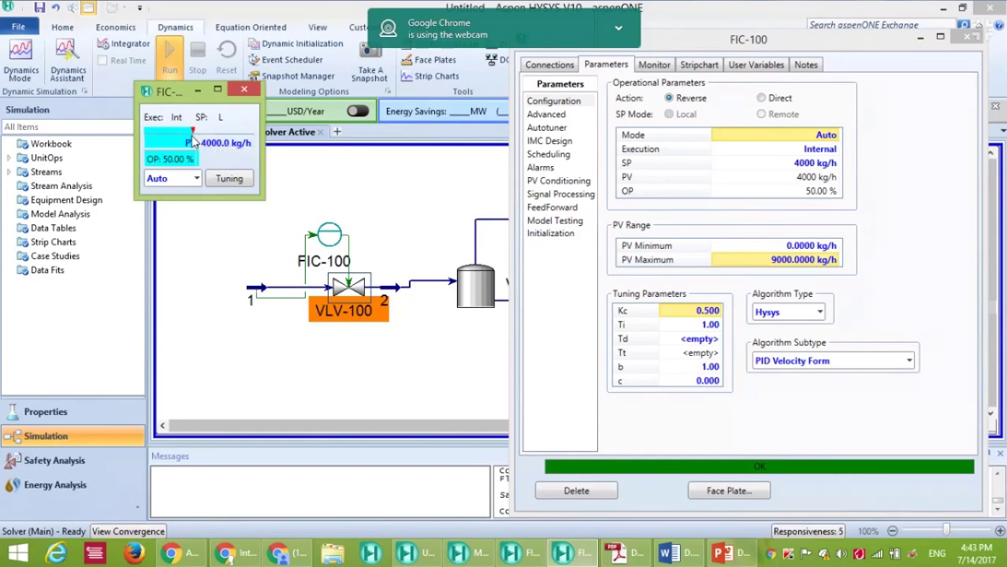
{"action": "mouse_move", "coordinate": [197, 143]}
- Try a setpoint of 6000 kg/h on FIC-100, checking the face plate marker, and restore it to 4000 kg/h
{"action": "left_click", "coordinate": [808, 163]}
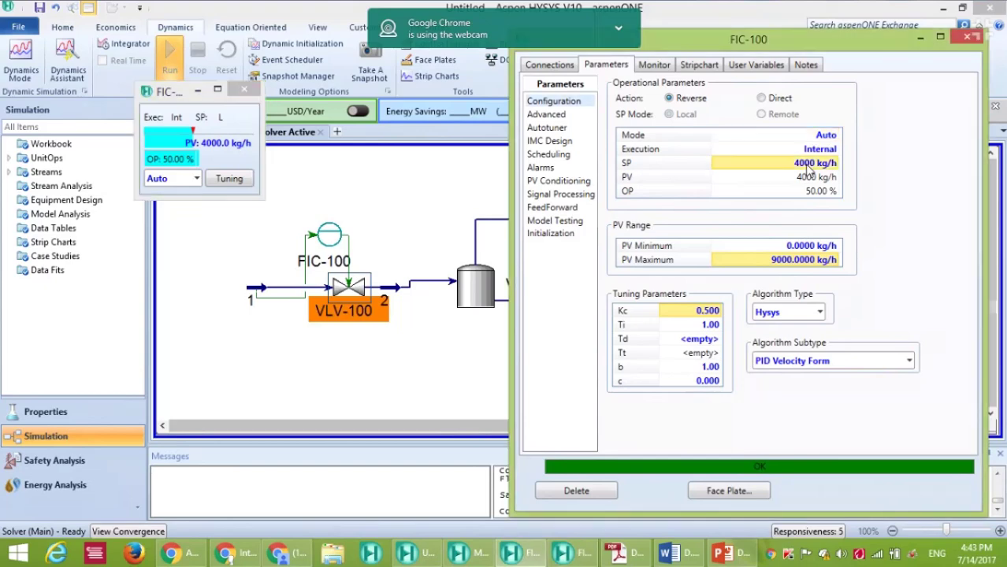
{"action": "left_click", "coordinate": [803, 168]}
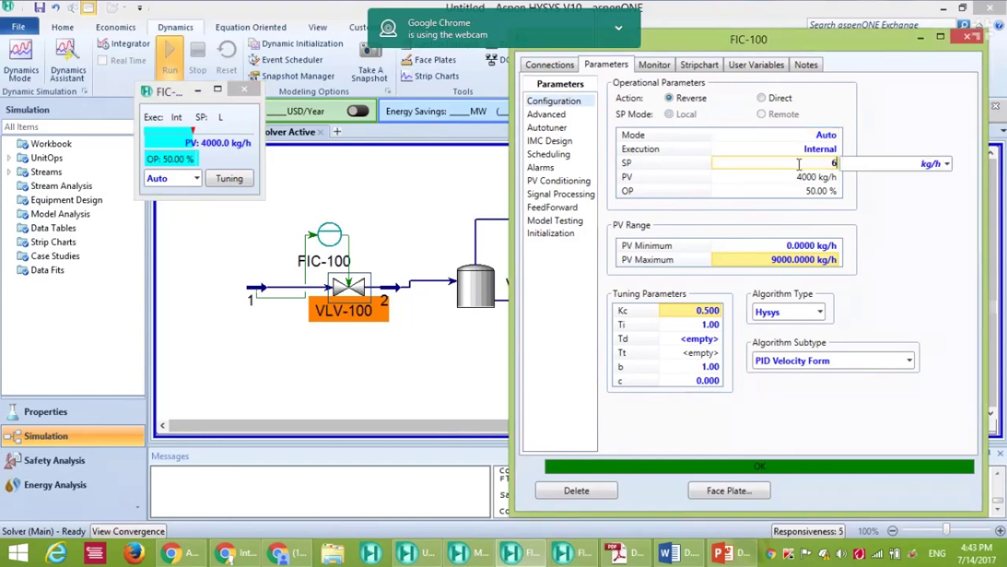
{"action": "type", "text": "6000"}
{"action": "key", "text": "Return"}
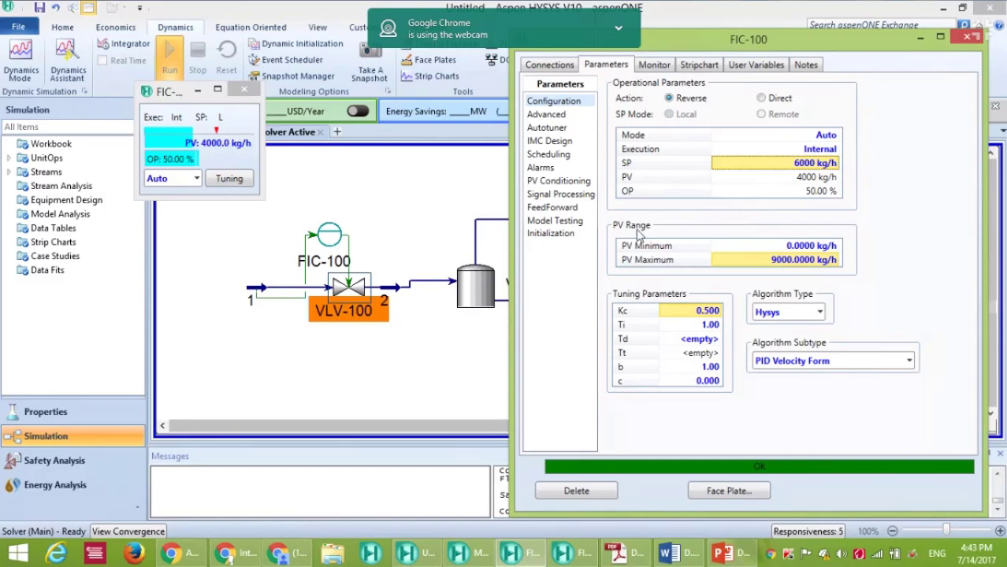
{"action": "left_click", "coordinate": [805, 164]}
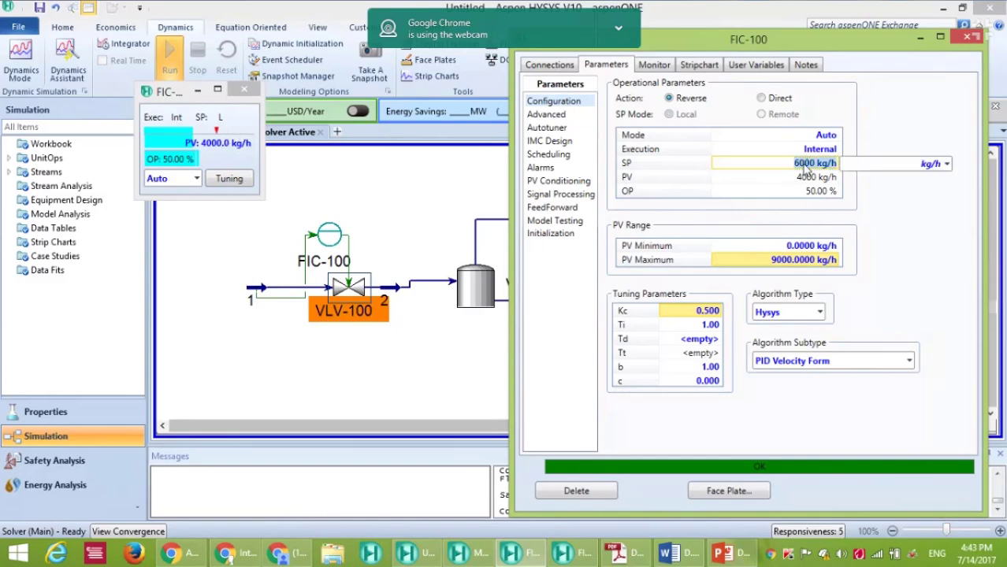
{"action": "type", "text": "4000"}
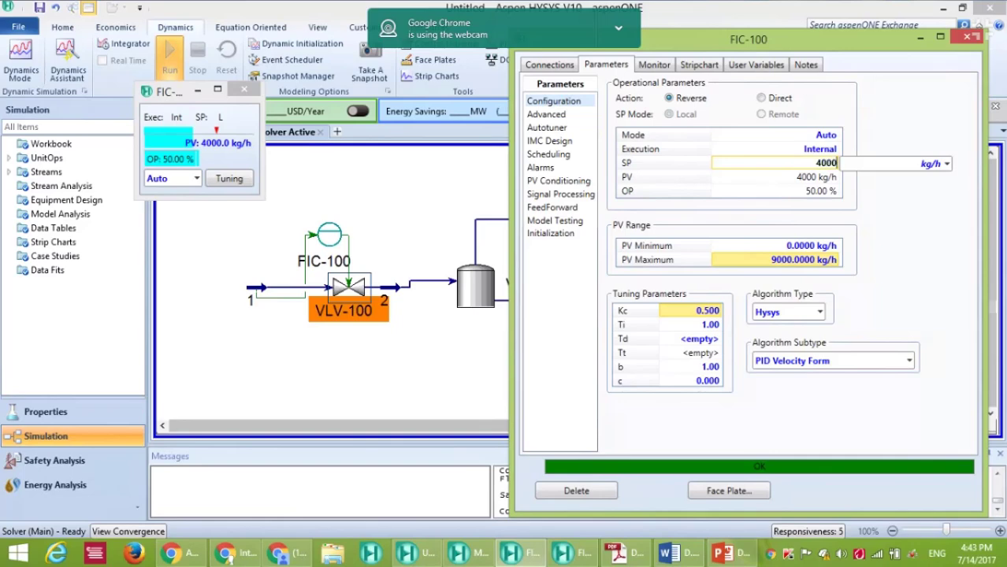
{"action": "key", "text": "Return"}
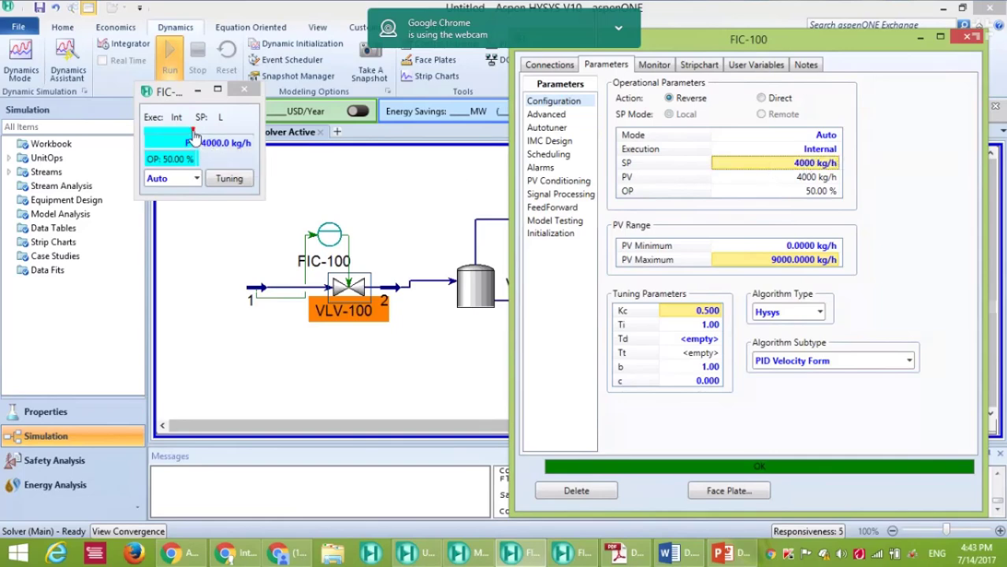
- Check the setpoint marker, process variable and available mode options on the FIC-100 face plate
{"action": "mouse_move", "coordinate": [202, 140]}
{"action": "mouse_move", "coordinate": [249, 156]}
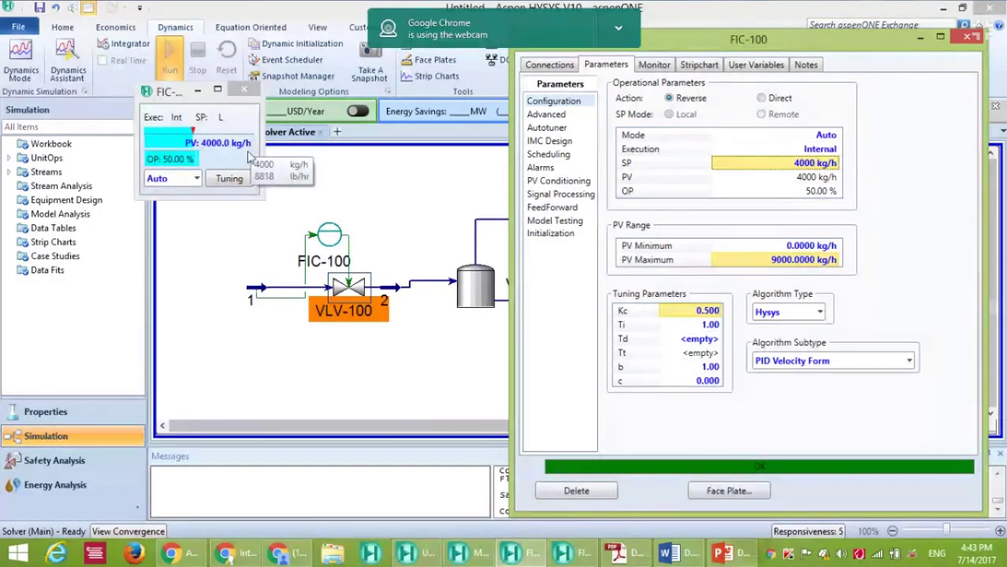
{"action": "left_click", "coordinate": [196, 179]}
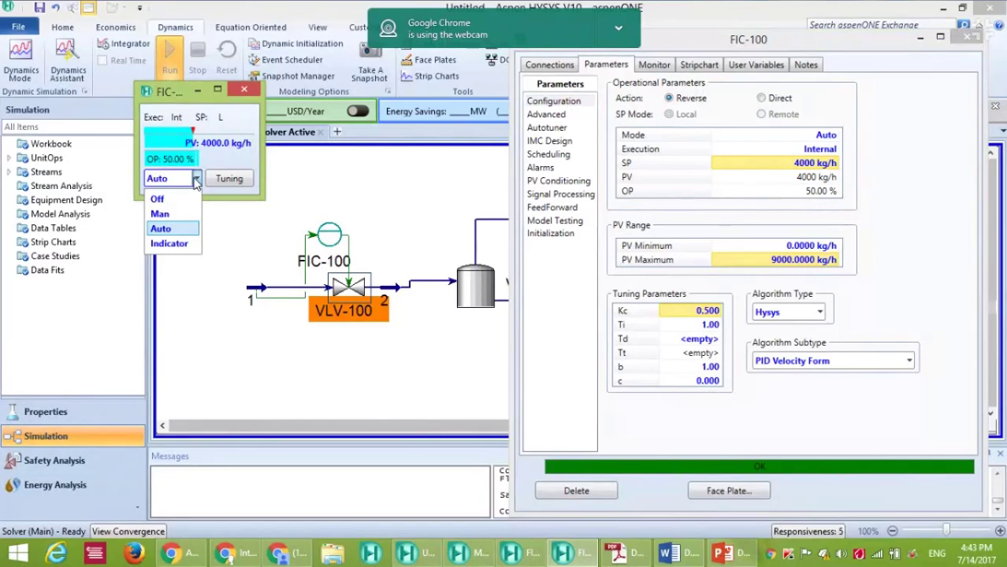
{"action": "left_click", "coordinate": [196, 179]}
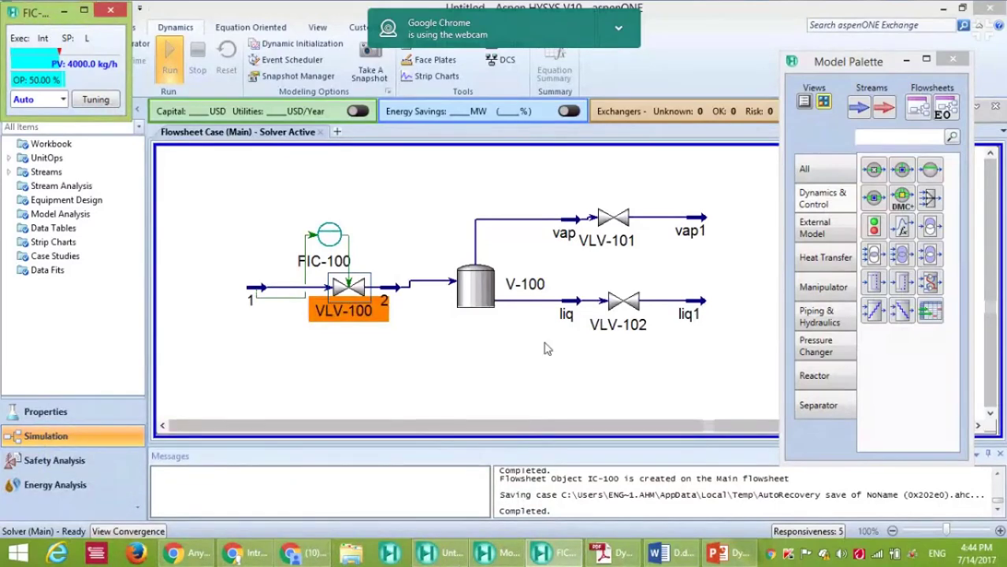
{"action": "left_click", "coordinate": [312, 556]}
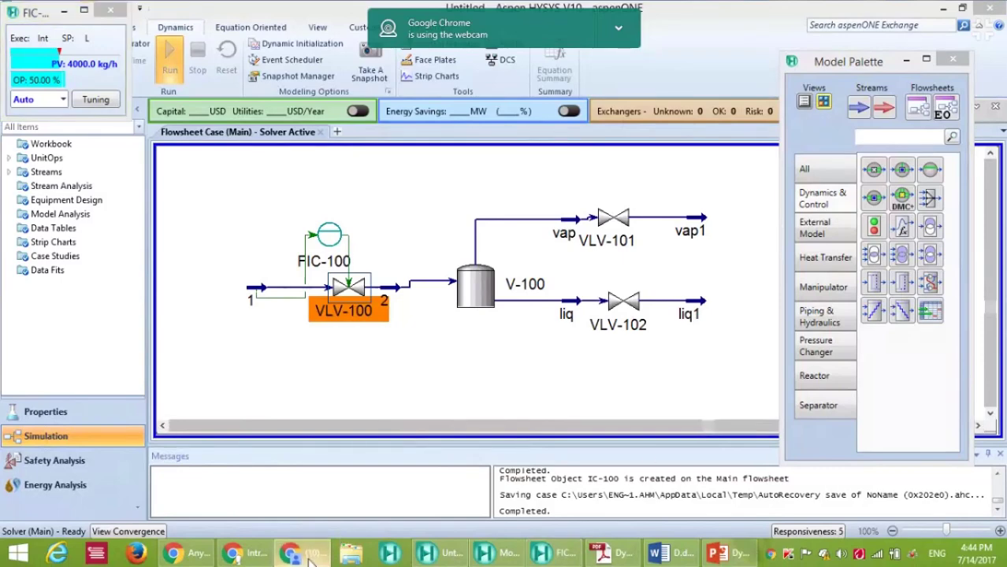
{"action": "left_click", "coordinate": [255, 560]}
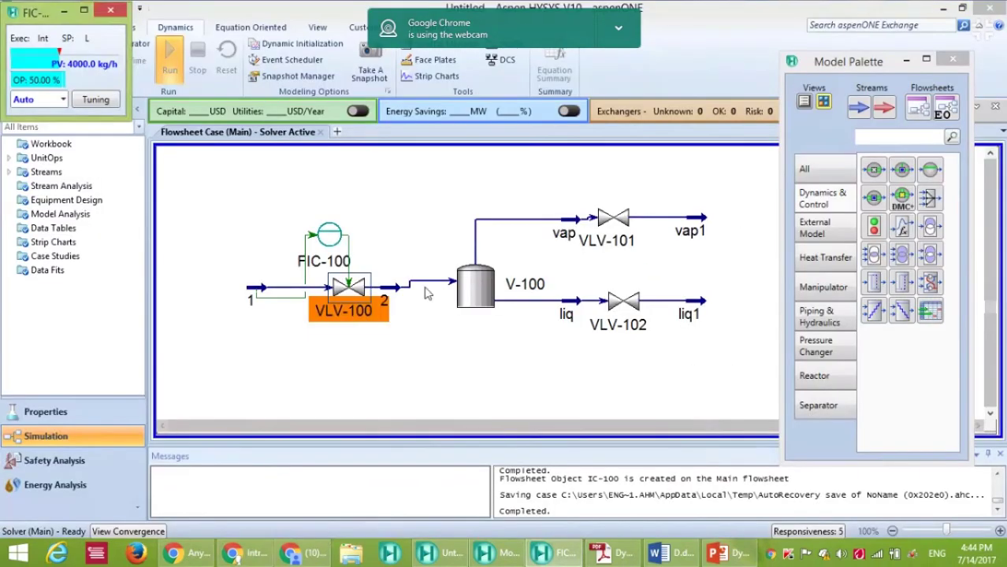
{"action": "left_click", "coordinate": [255, 560]}
- Add a second PID controller to the flowsheet, between tank V-100 and the outlet valves
{"action": "left_click", "coordinate": [416, 239]}
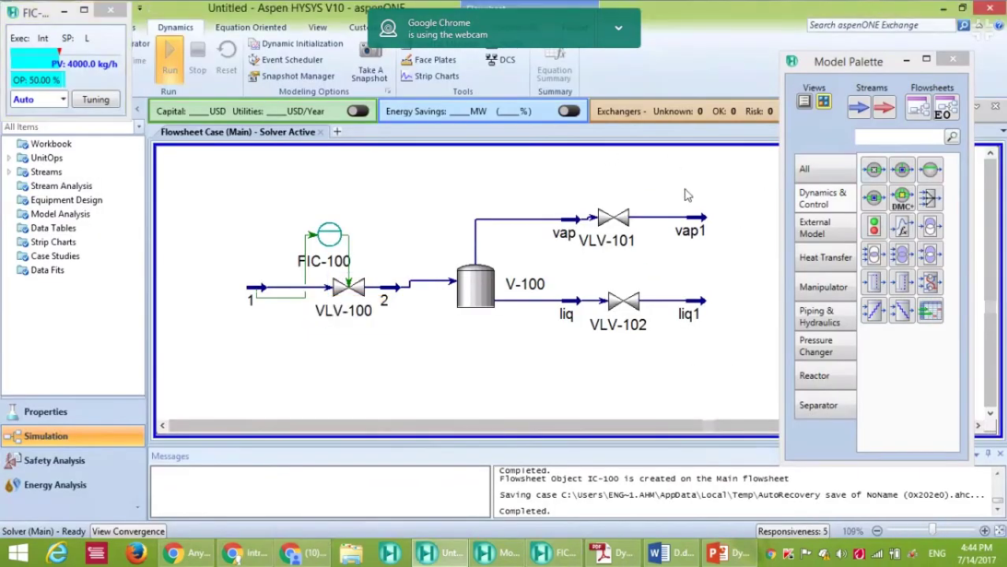
{"action": "left_click_drag", "start_coordinate": [931, 171], "coordinate": [572, 268]}
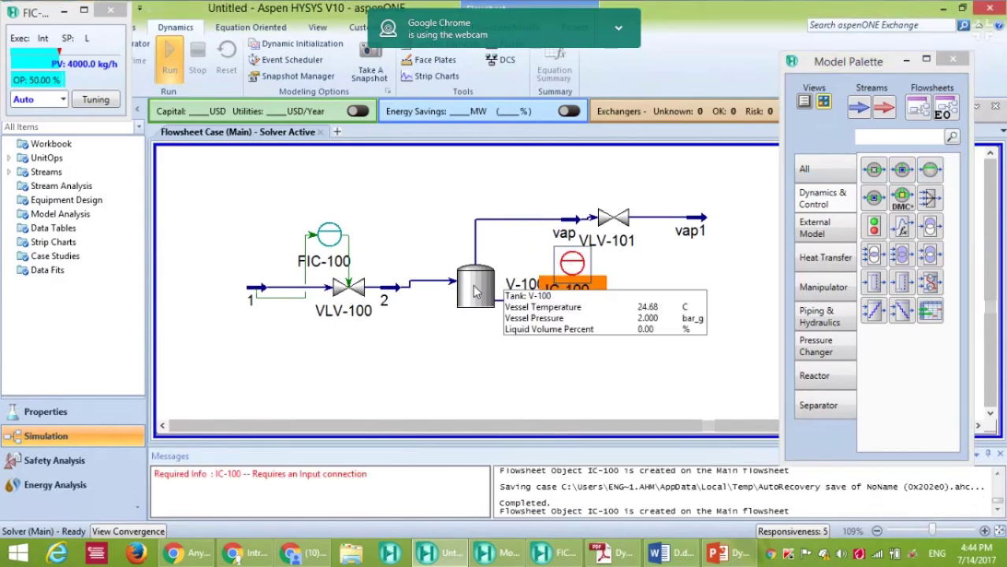
{"action": "left_click_drag", "start_coordinate": [554, 269], "coordinate": [551, 270]}
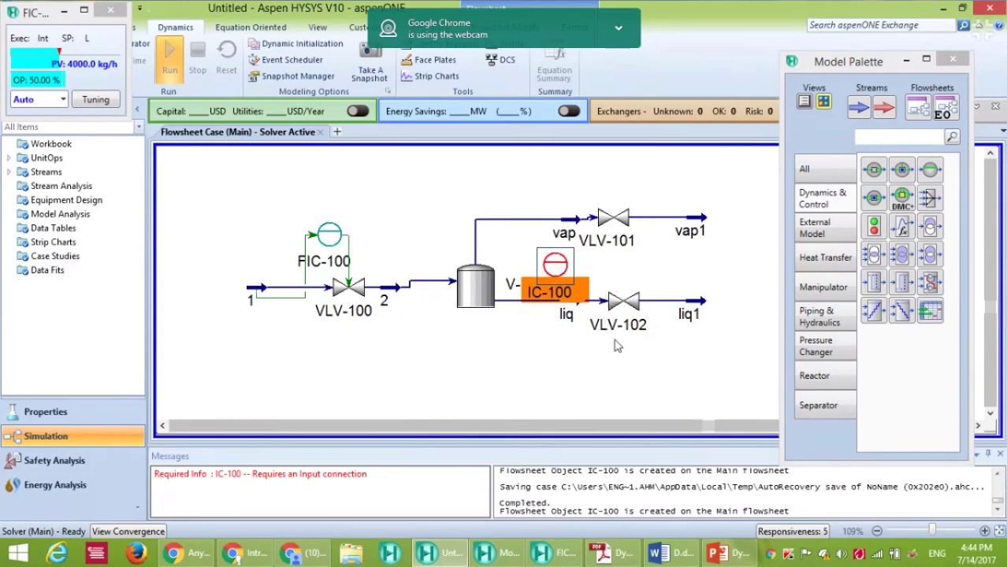
- Connect the new controller's process variable to the Liquid Percent Level of tank V-100
{"action": "mouse_move", "coordinate": [630, 336]}
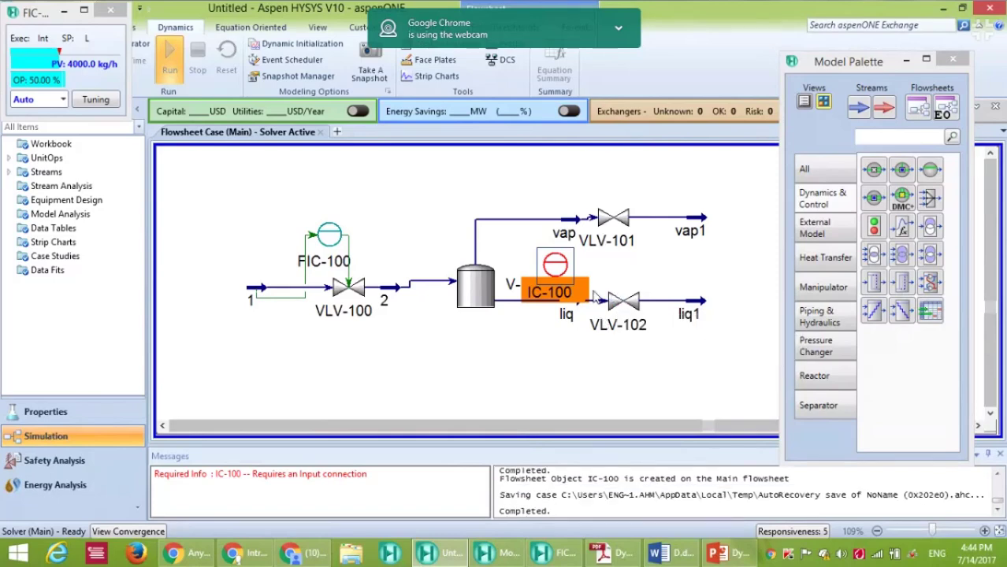
{"action": "mouse_move", "coordinate": [559, 271]}
{"action": "mouse_move", "coordinate": [476, 289]}
{"action": "double_click", "coordinate": [554, 264]}
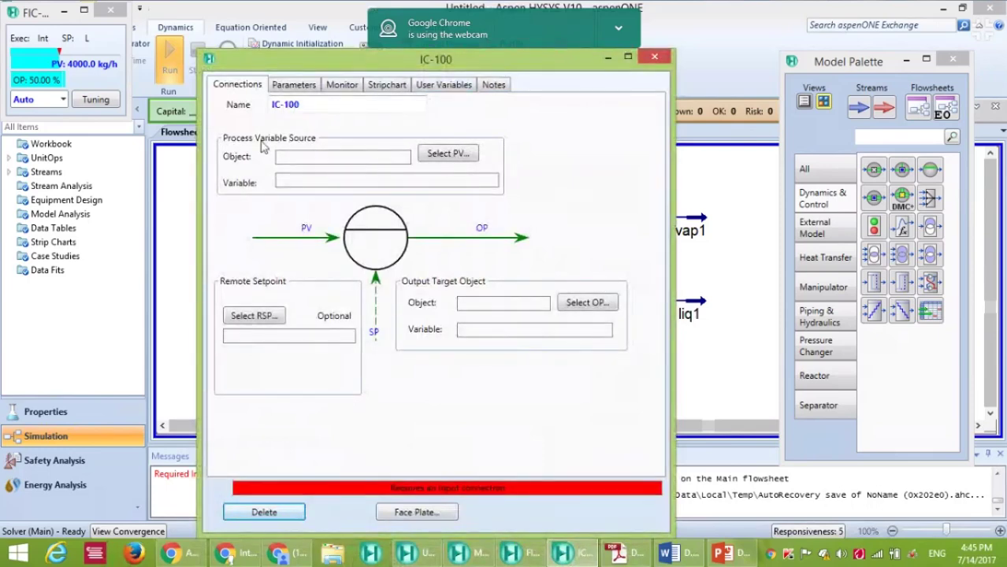
{"action": "left_click", "coordinate": [449, 154]}
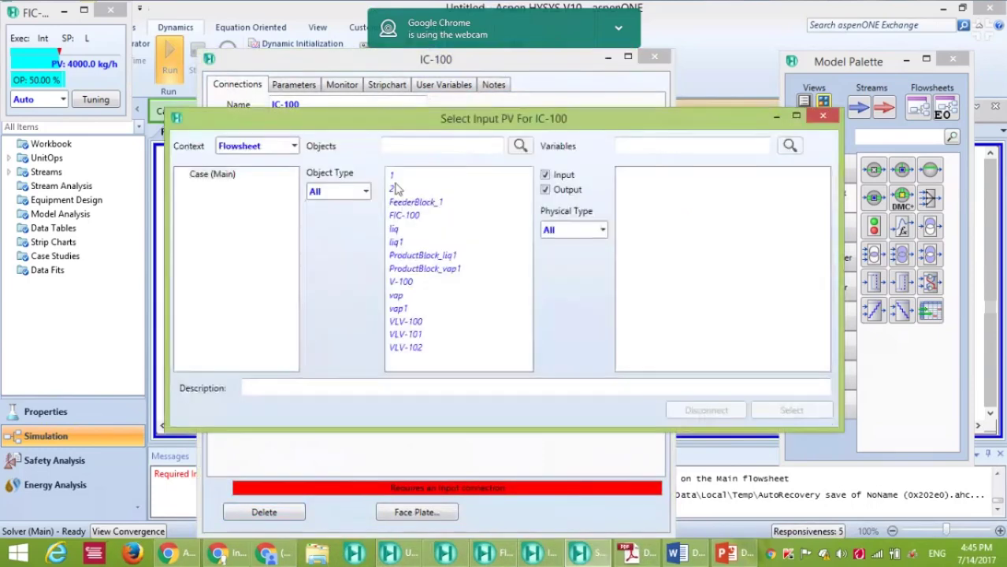
{"action": "left_click", "coordinate": [402, 282]}
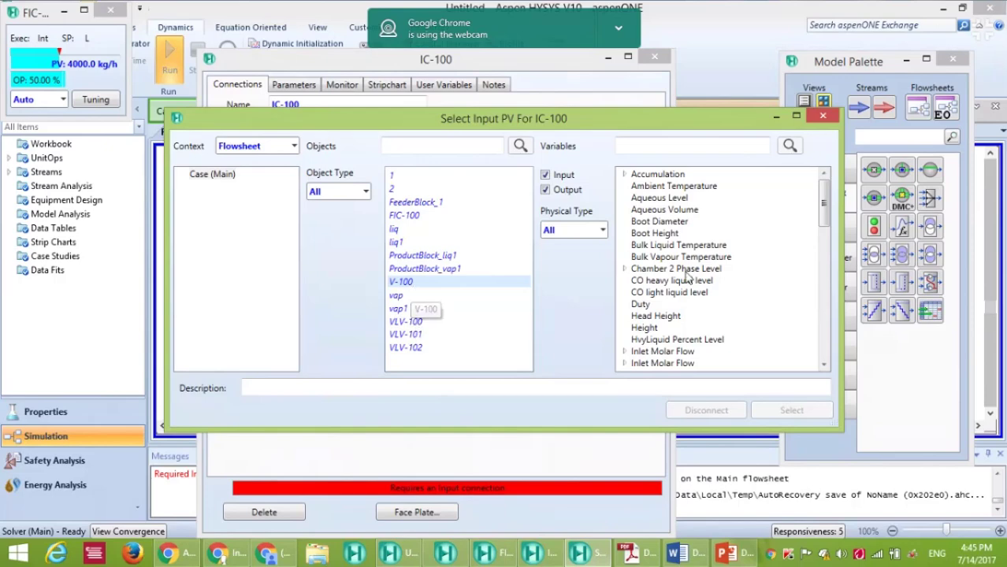
{"action": "left_click", "coordinate": [591, 233]}
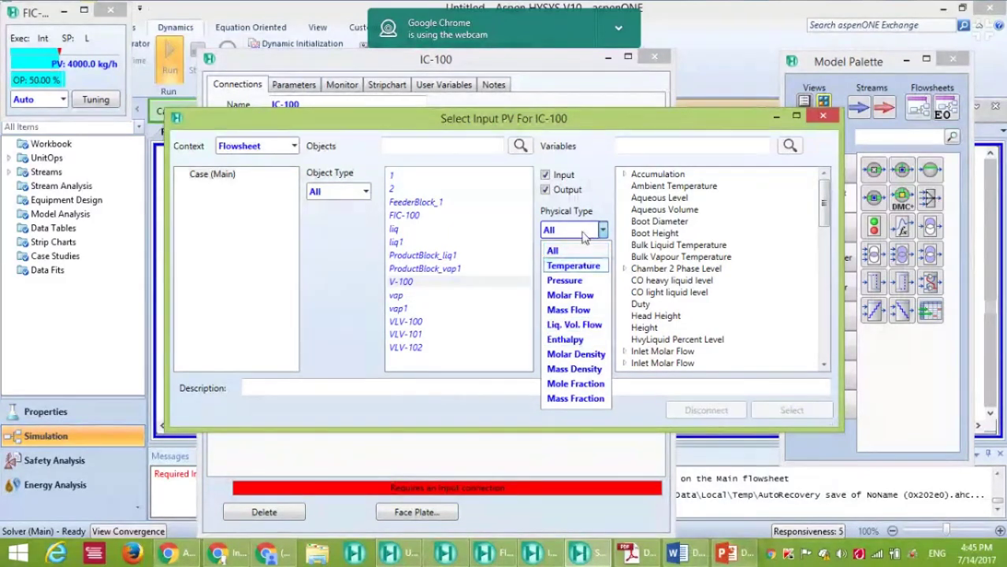
{"action": "left_click", "coordinate": [604, 196]}
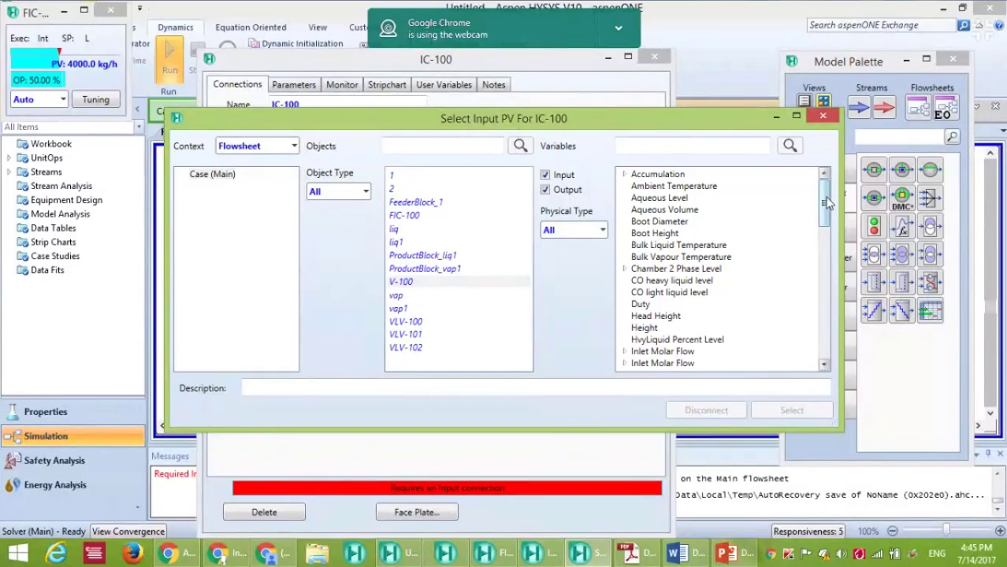
{"action": "left_click_drag", "start_coordinate": [827, 203], "coordinate": [824, 223]}
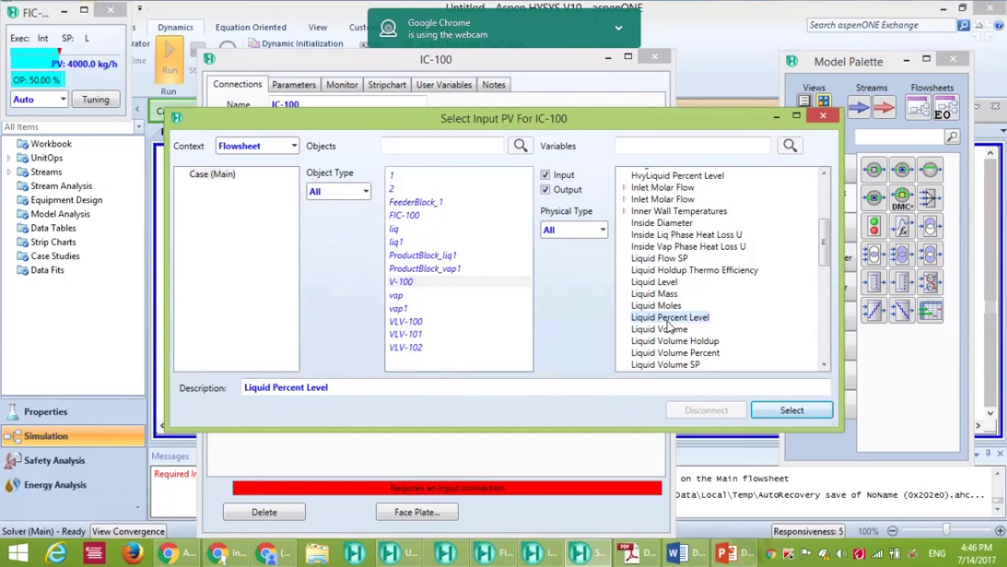
{"action": "left_click", "coordinate": [670, 282]}
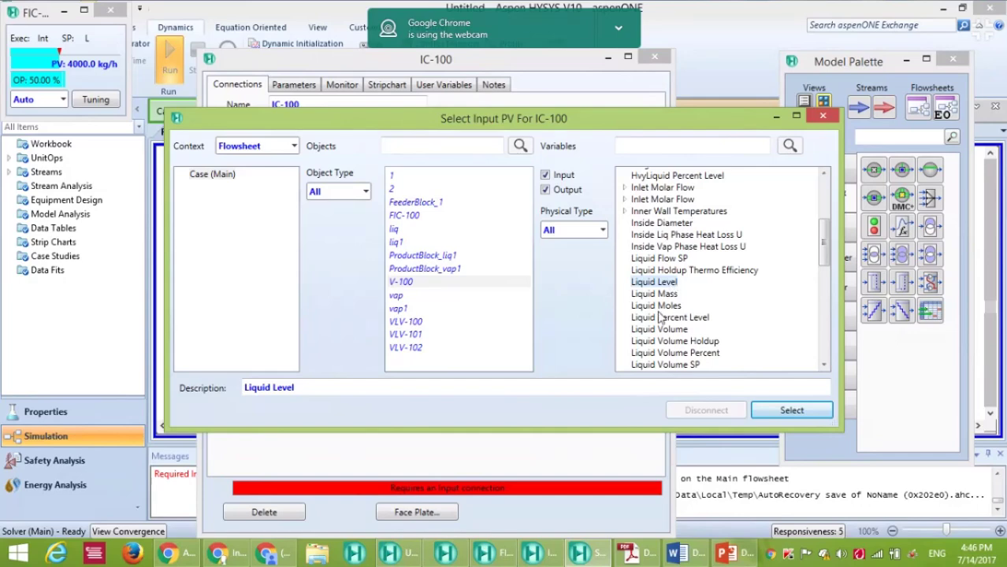
{"action": "left_click", "coordinate": [664, 318]}
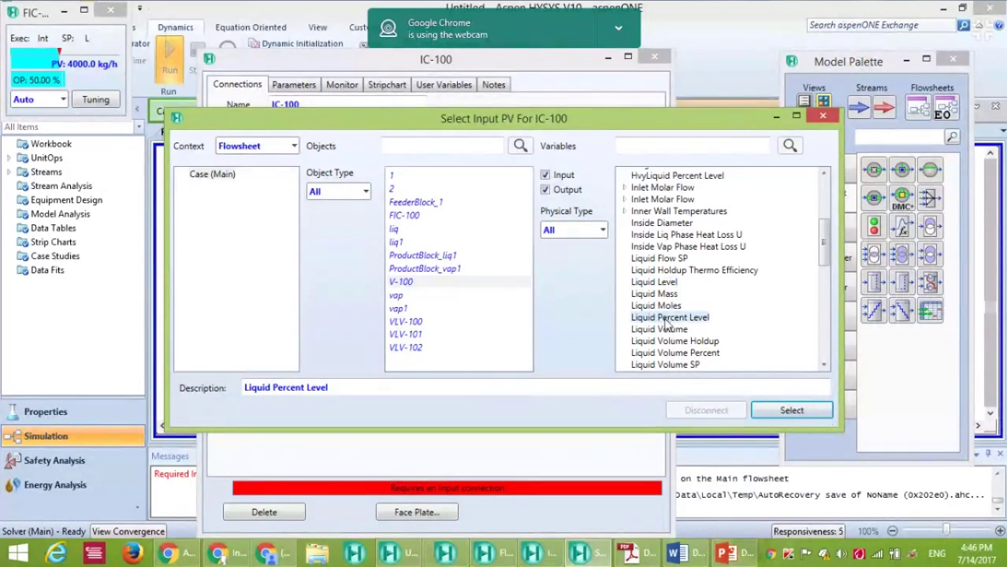
{"action": "left_click", "coordinate": [791, 410]}
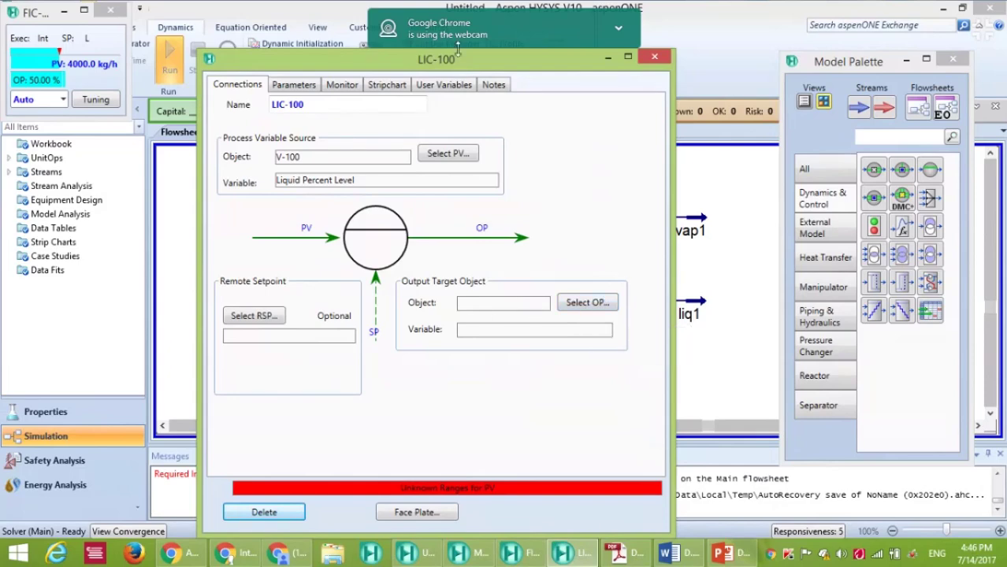
- Connect the LIC-100 output to the Actuator Desired Position of valve VLV-102
{"action": "left_click_drag", "start_coordinate": [454, 62], "coordinate": [322, 51]}
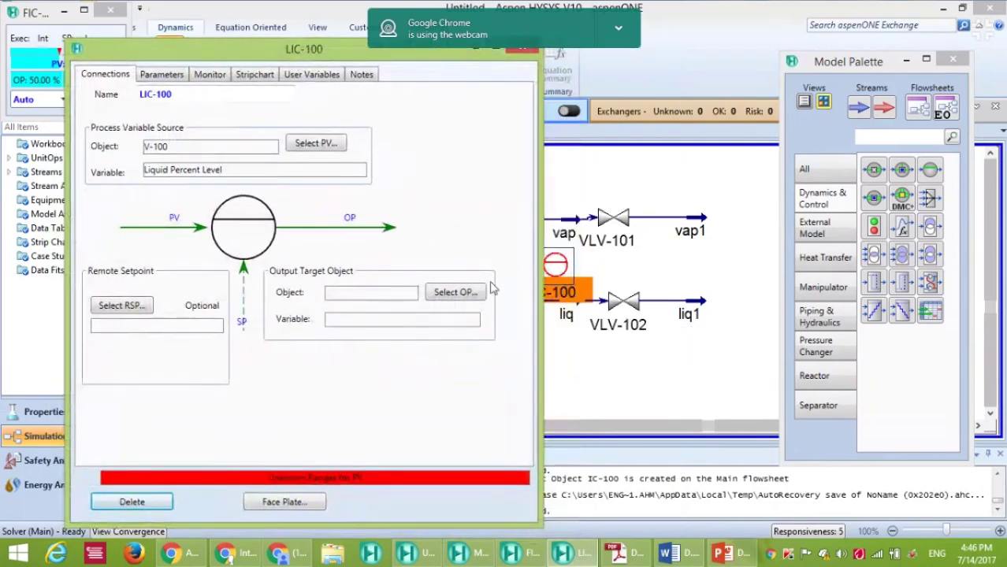
{"action": "left_click", "coordinate": [475, 294]}
{"action": "left_click", "coordinate": [406, 256]}
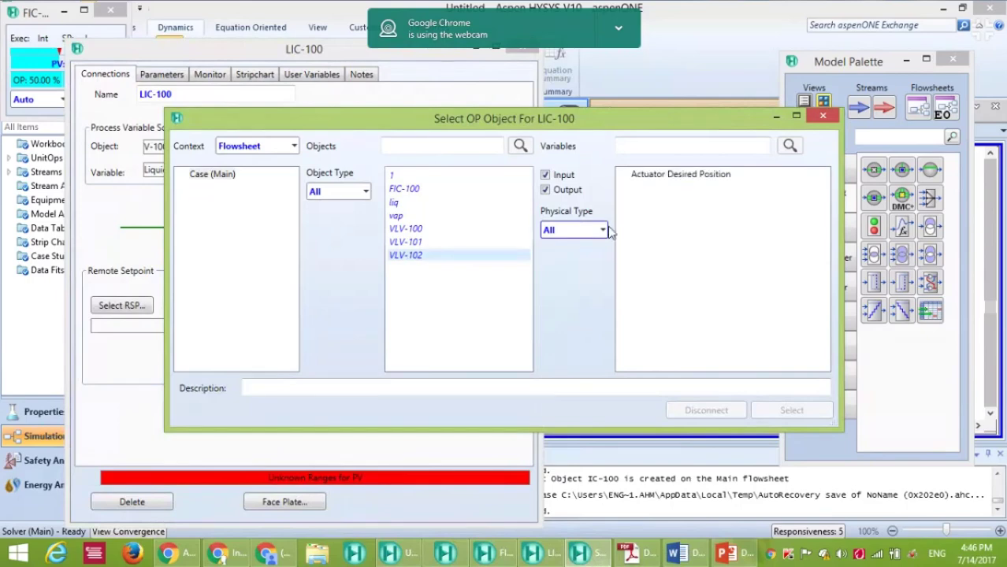
{"action": "left_click", "coordinate": [690, 178]}
{"action": "left_click", "coordinate": [790, 411]}
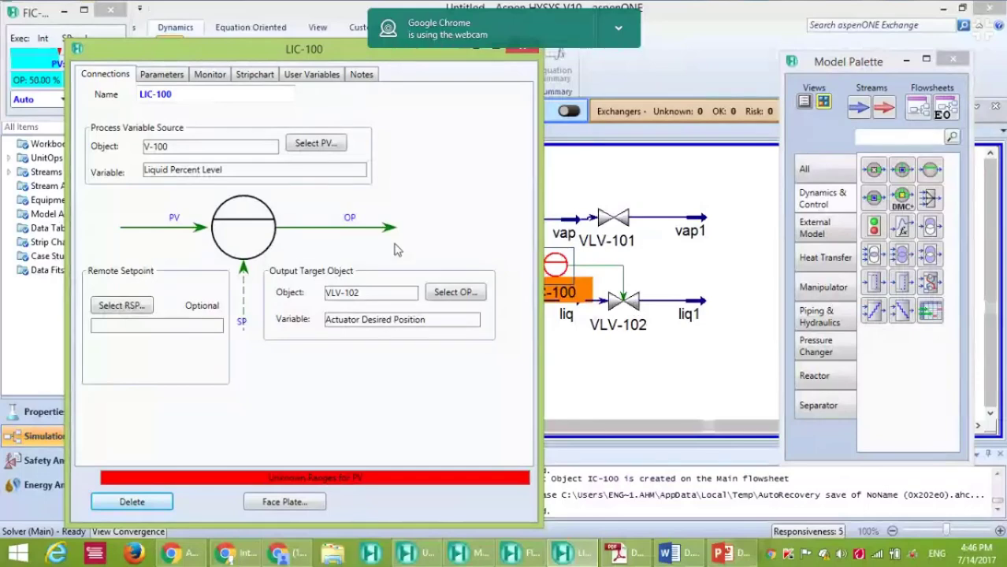
- Set the LIC-100 process variable range to a minimum of 0% and a maximum of 100%
{"action": "left_click", "coordinate": [161, 75]}
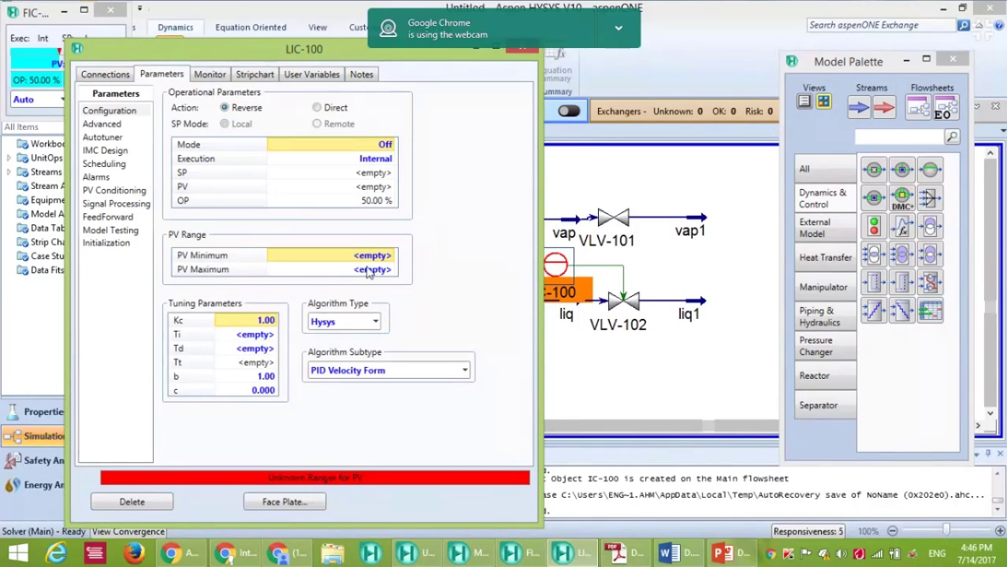
{"action": "type", "text": "0"}
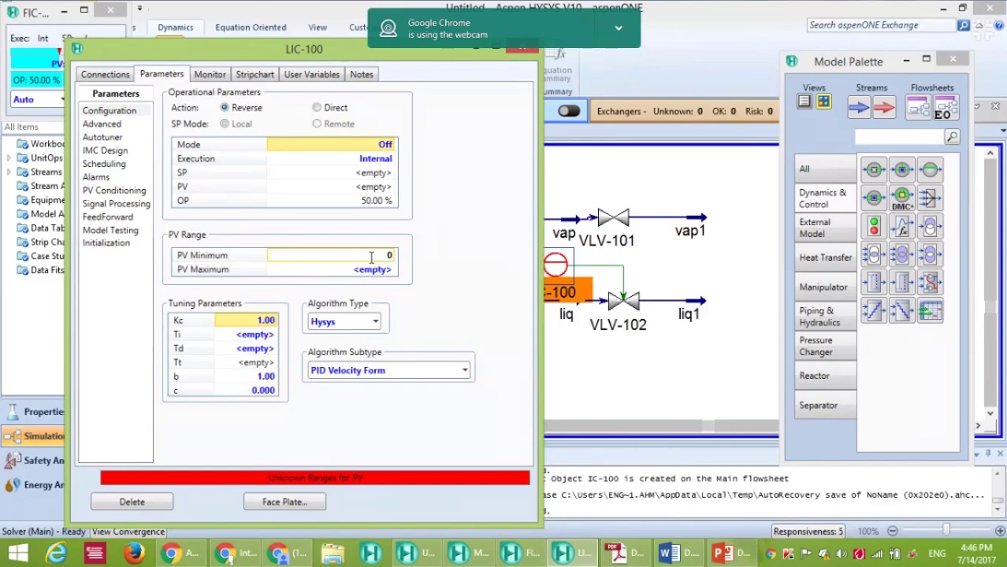
{"action": "key", "text": "Return"}
{"action": "left_click", "coordinate": [365, 273]}
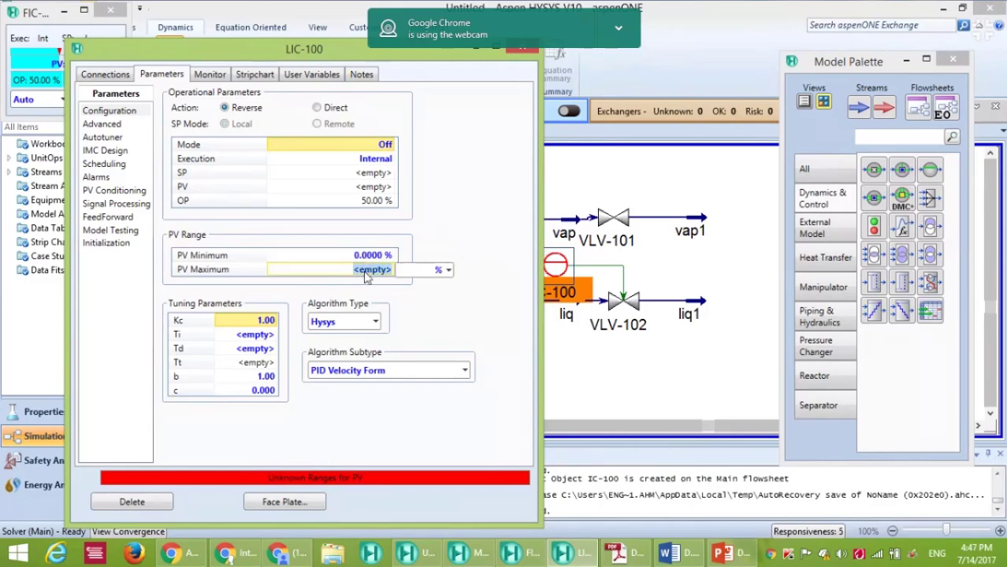
{"action": "type", "text": "100"}
{"action": "key", "text": "Return"}
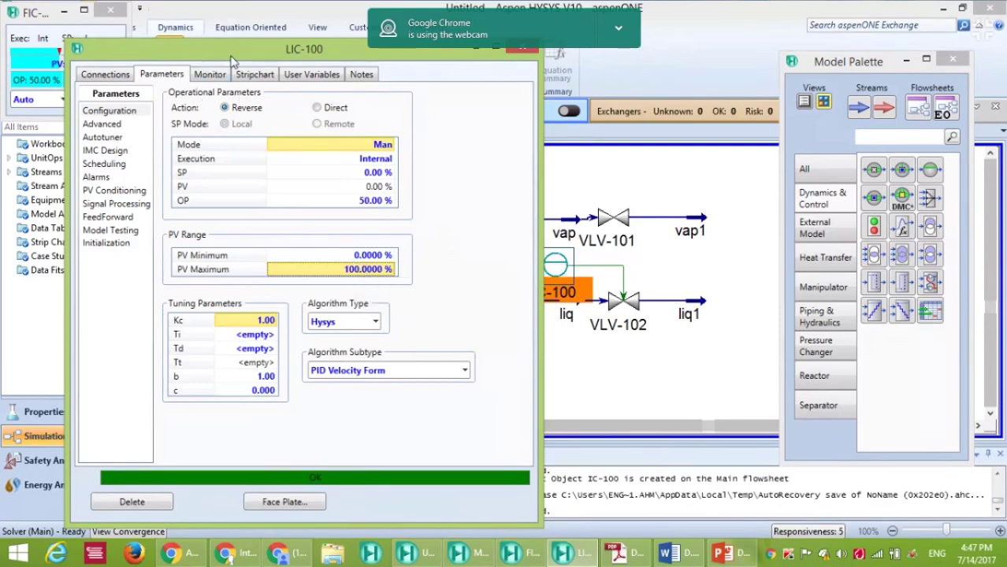
- Configure LIC-100 for Direct action in Auto mode with a setpoint of 50%
{"action": "left_click_drag", "start_coordinate": [230, 59], "coordinate": [150, 47]}
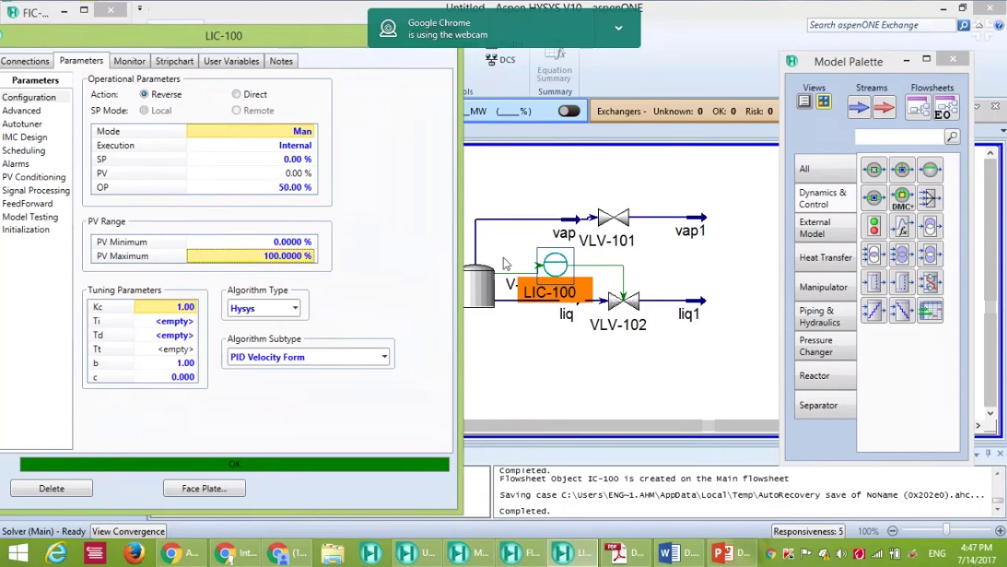
{"action": "left_click", "coordinate": [237, 95]}
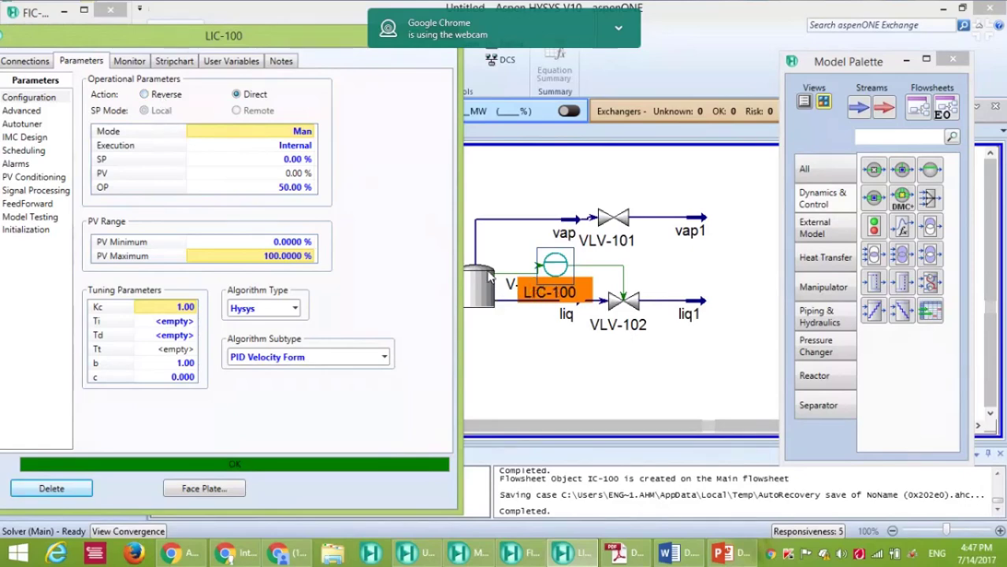
{"action": "left_click_drag", "start_coordinate": [456, 179], "coordinate": [433, 181]}
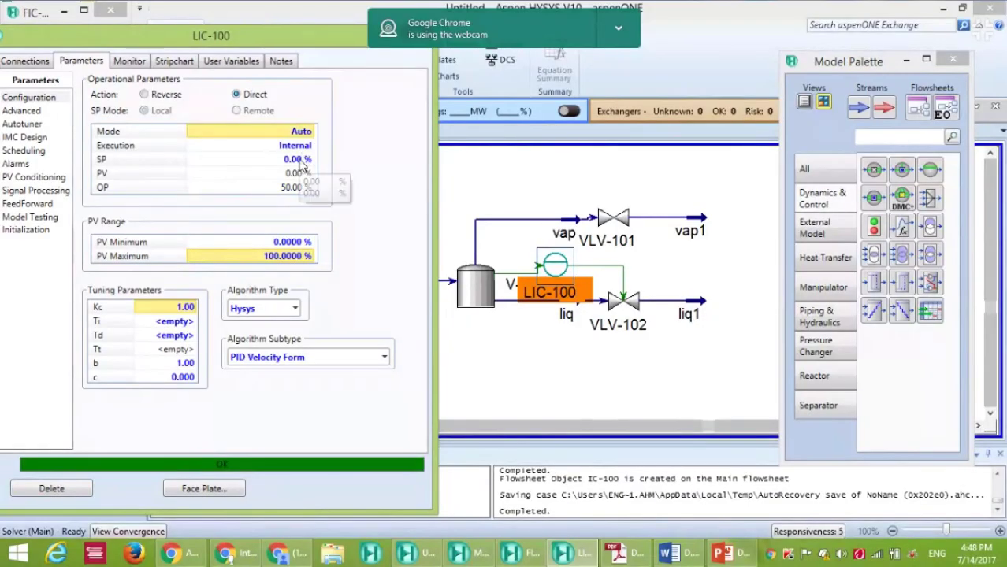
{"action": "left_click", "coordinate": [302, 162]}
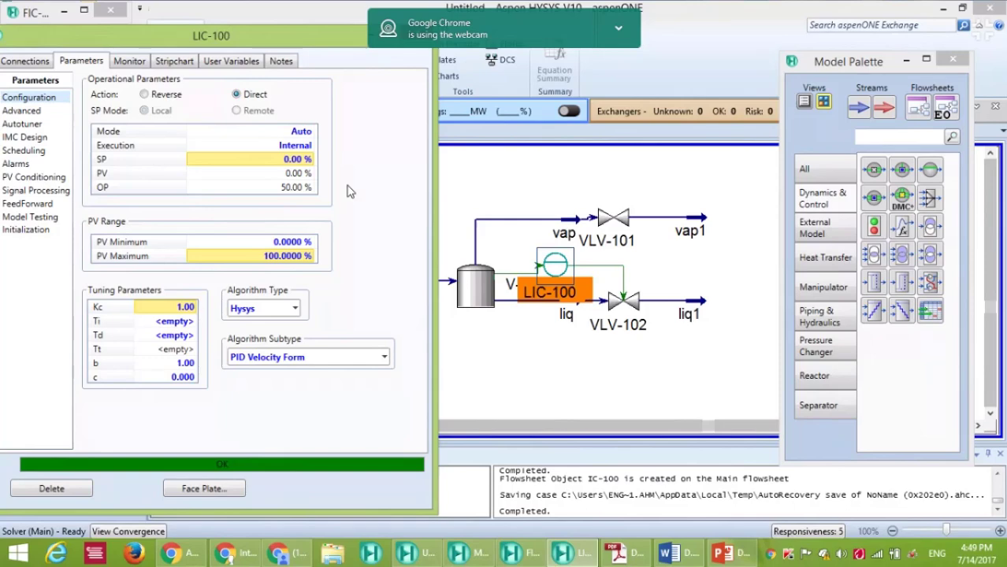
{"action": "type", "text": "50"}
{"action": "key", "text": "Return"}
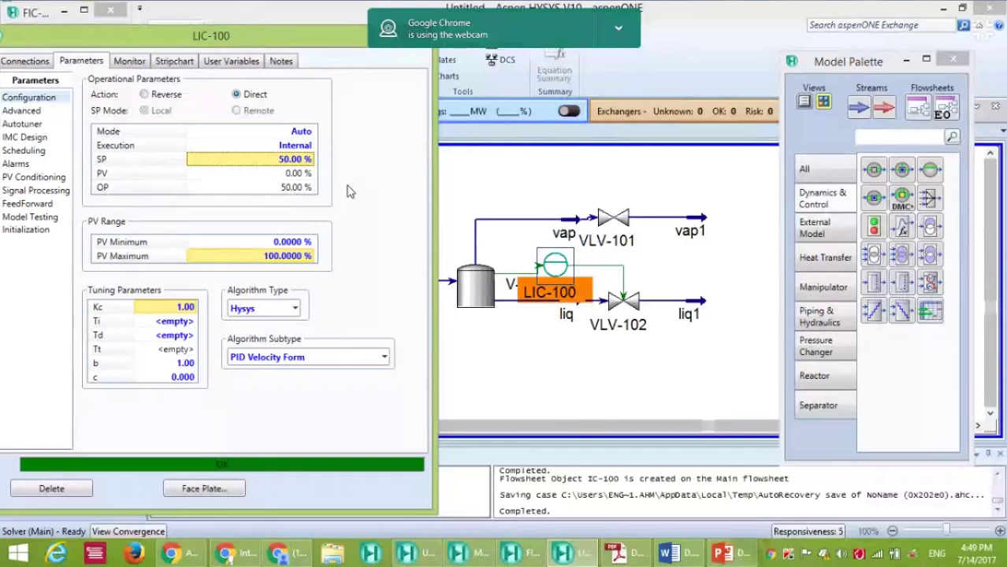
{"action": "left_click", "coordinate": [292, 177]}
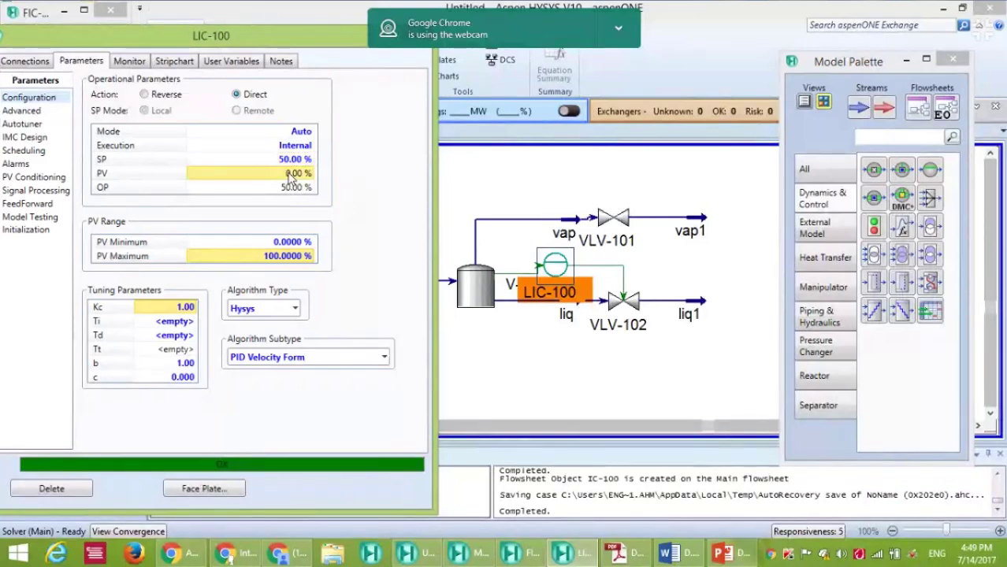
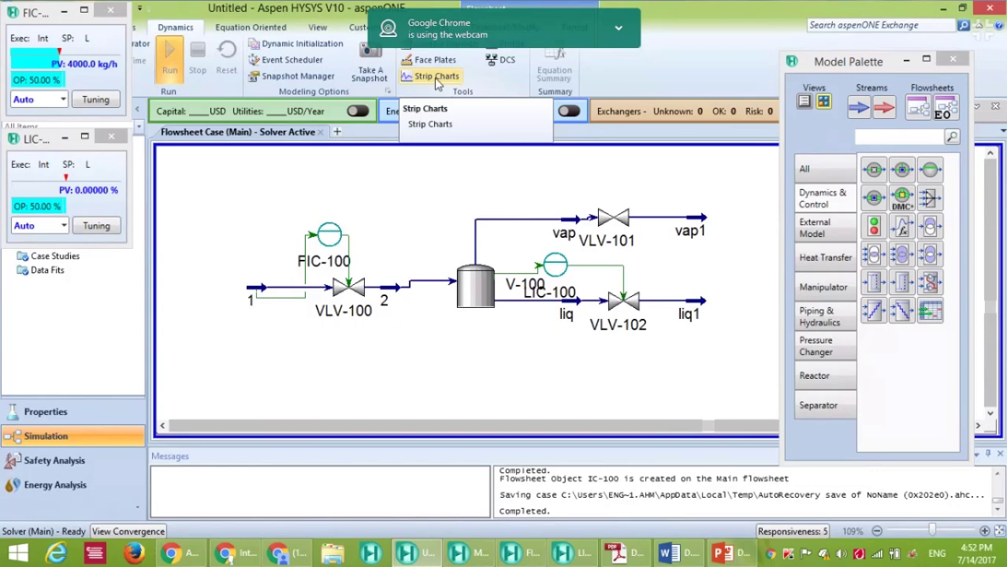
- Add a strip chart and set its logger size to 1e6 samples
{"action": "left_click", "coordinate": [435, 78]}
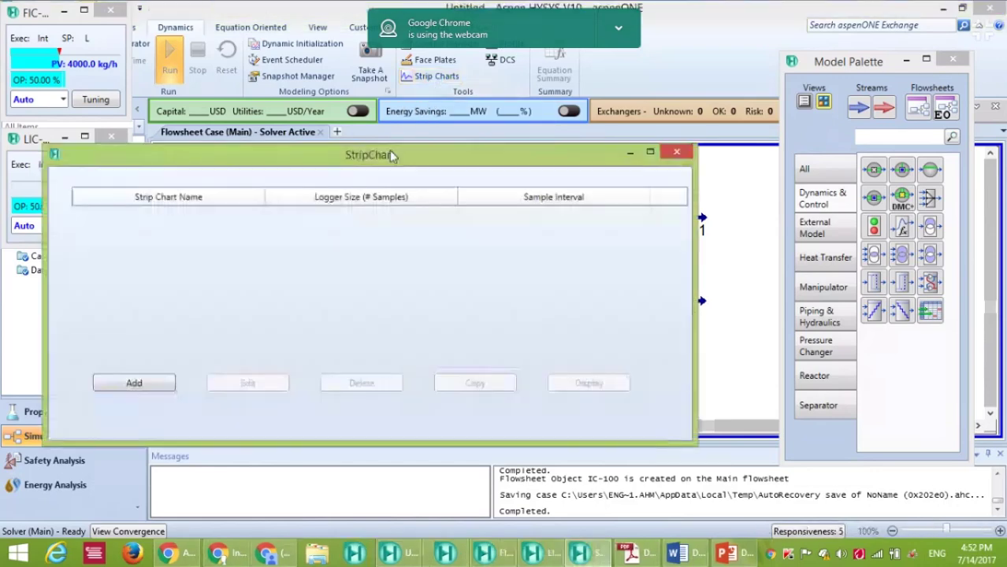
{"action": "left_click_drag", "start_coordinate": [389, 153], "coordinate": [475, 143]}
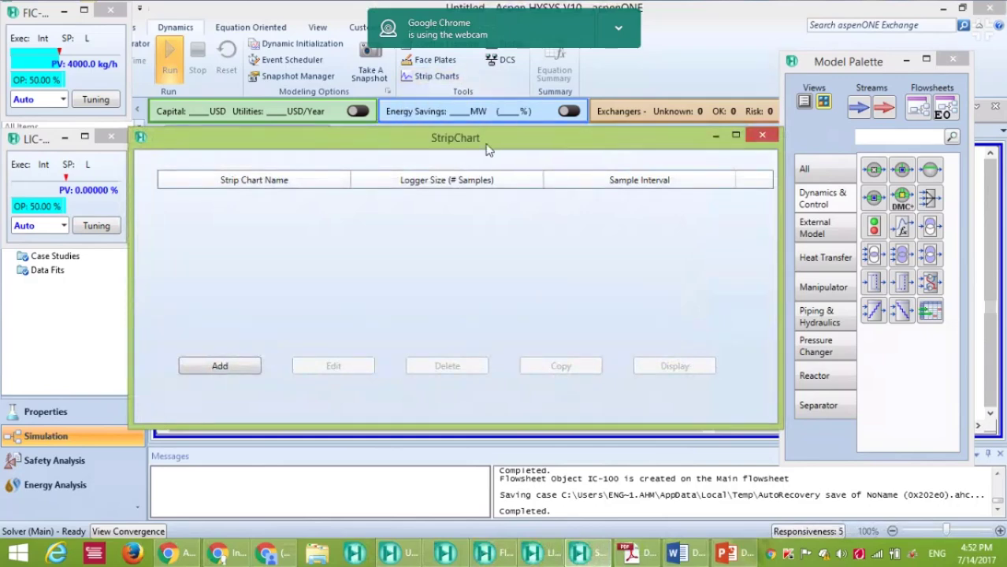
{"action": "left_click_drag", "start_coordinate": [486, 145], "coordinate": [533, 136]}
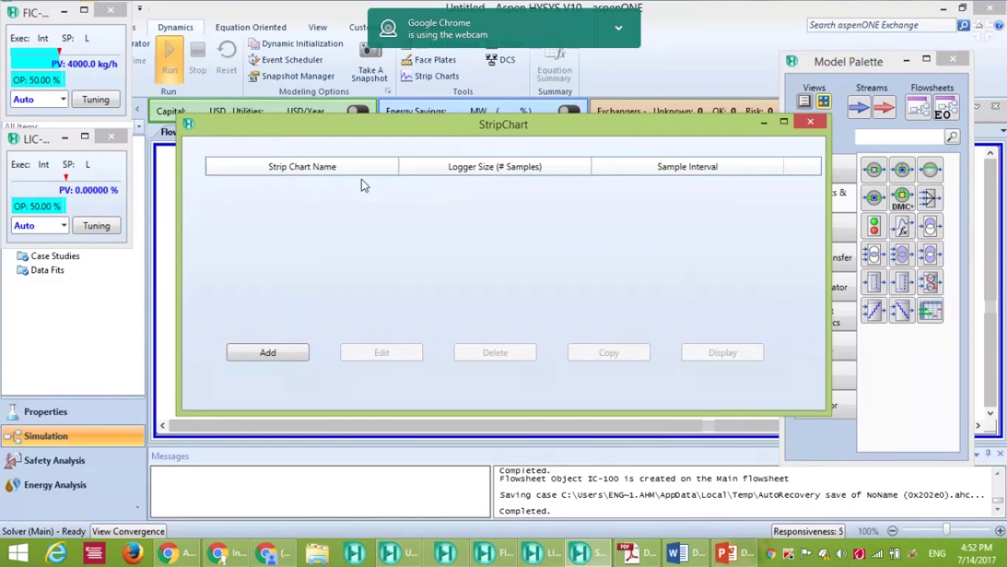
{"action": "left_click", "coordinate": [268, 353]}
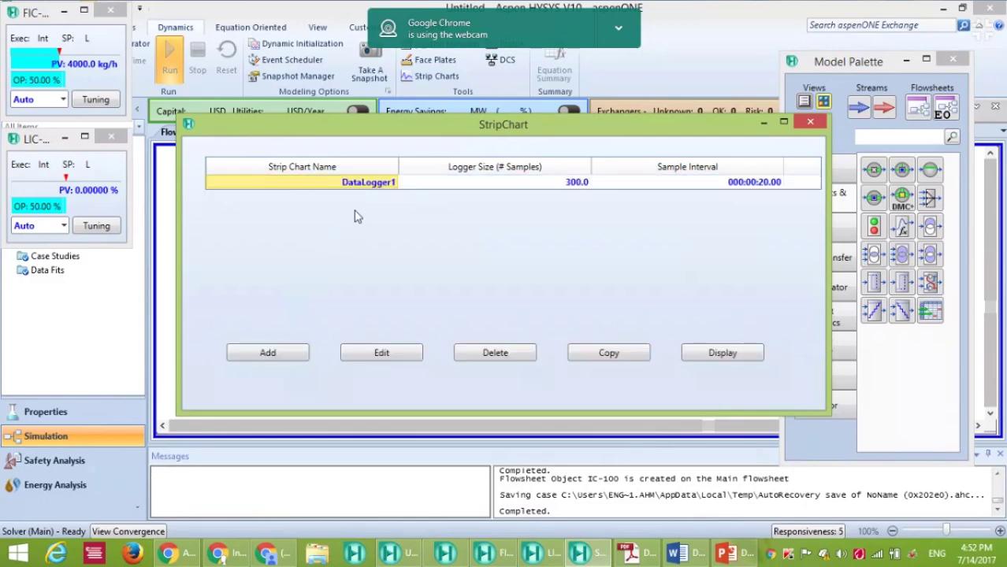
{"action": "left_click", "coordinate": [490, 181]}
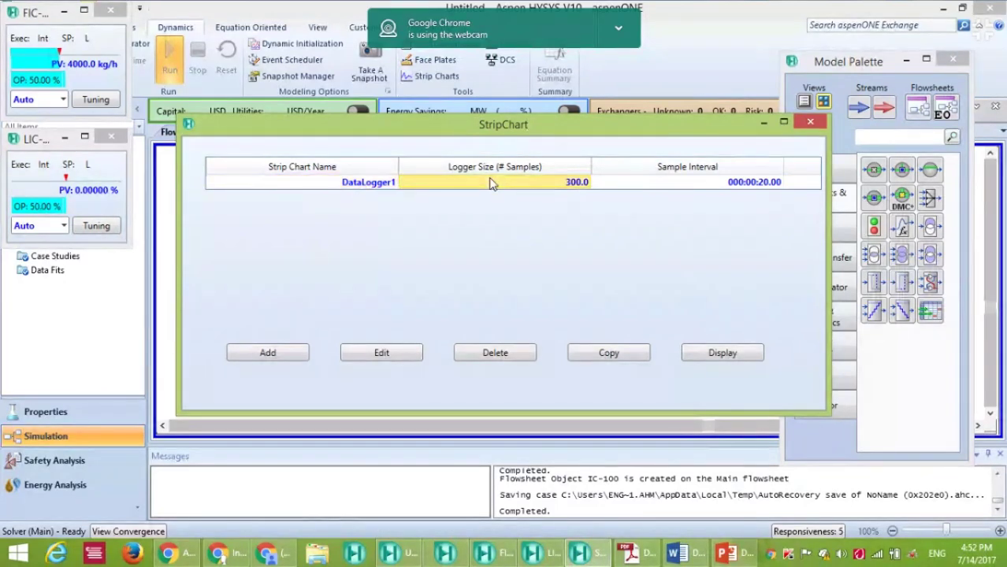
{"action": "type", "text": "1"}
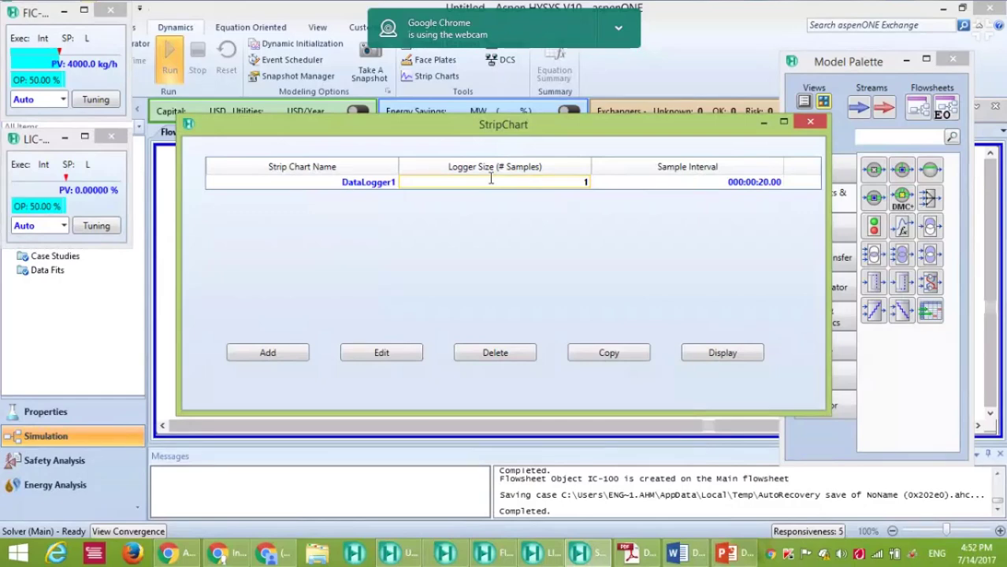
{"action": "type", "text": "e6"}
{"action": "key", "text": "Return"}
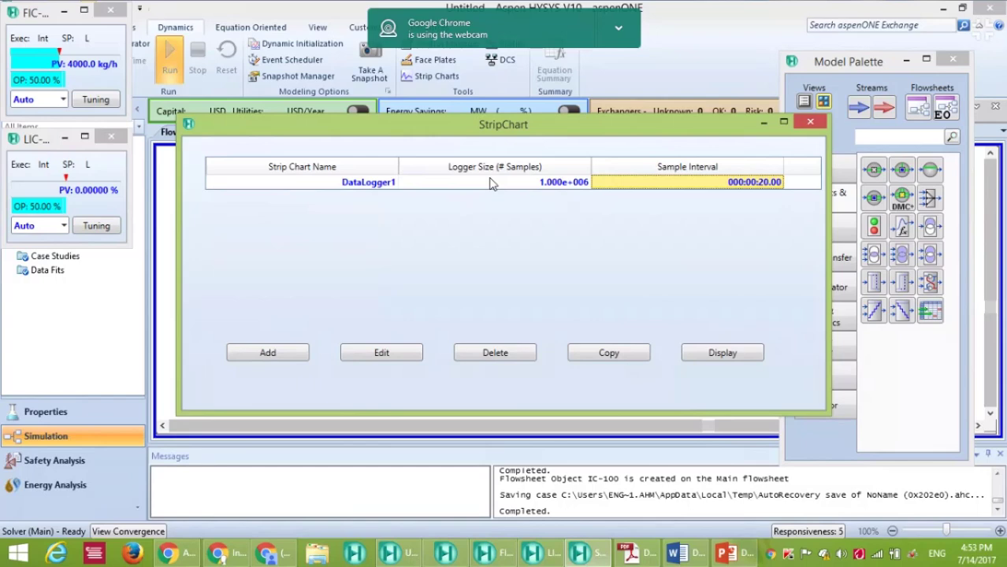
- Rename the new strip chart to "trend" and open it for editing
{"action": "left_click", "coordinate": [375, 187]}
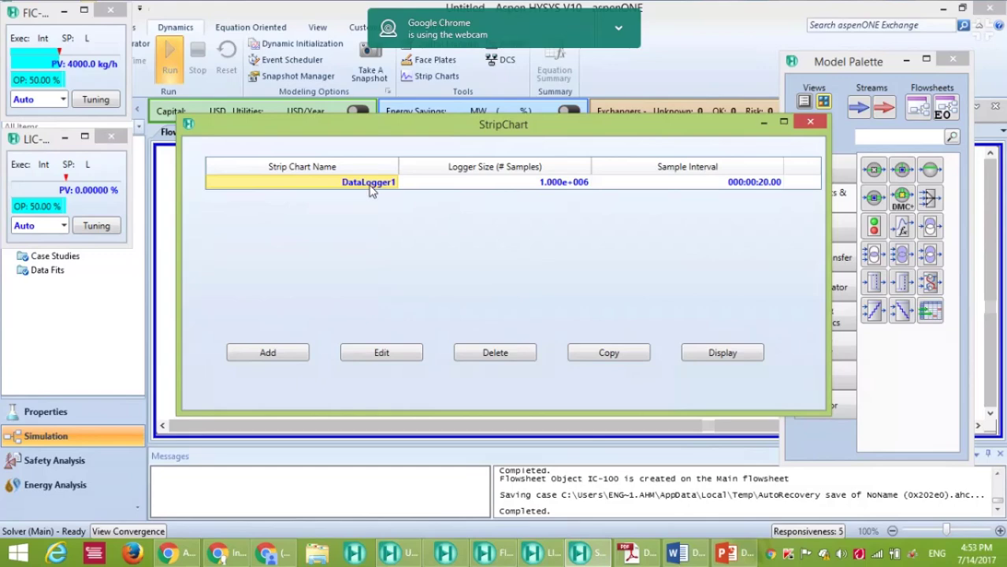
{"action": "type", "text": "trend"}
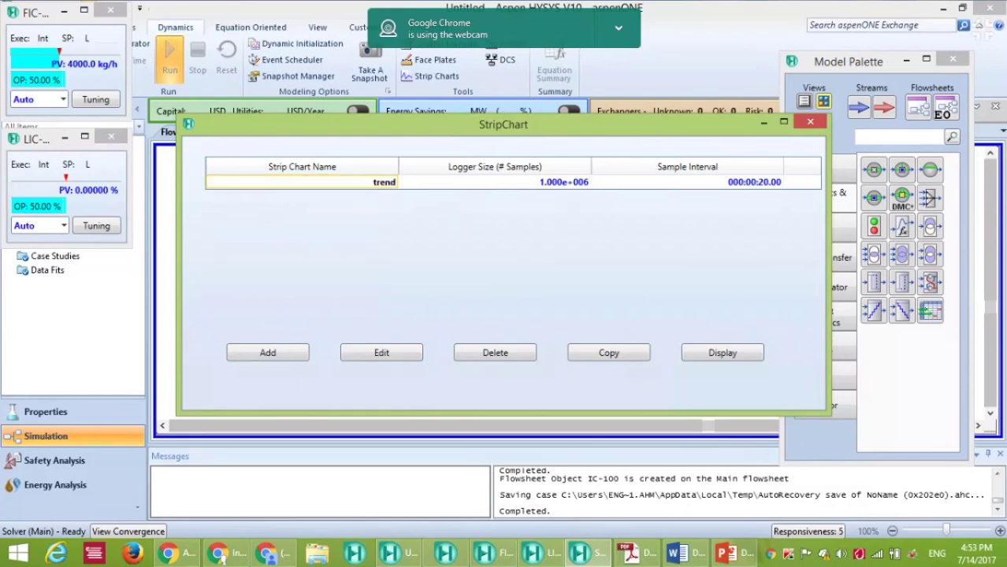
{"action": "key", "text": "Return"}
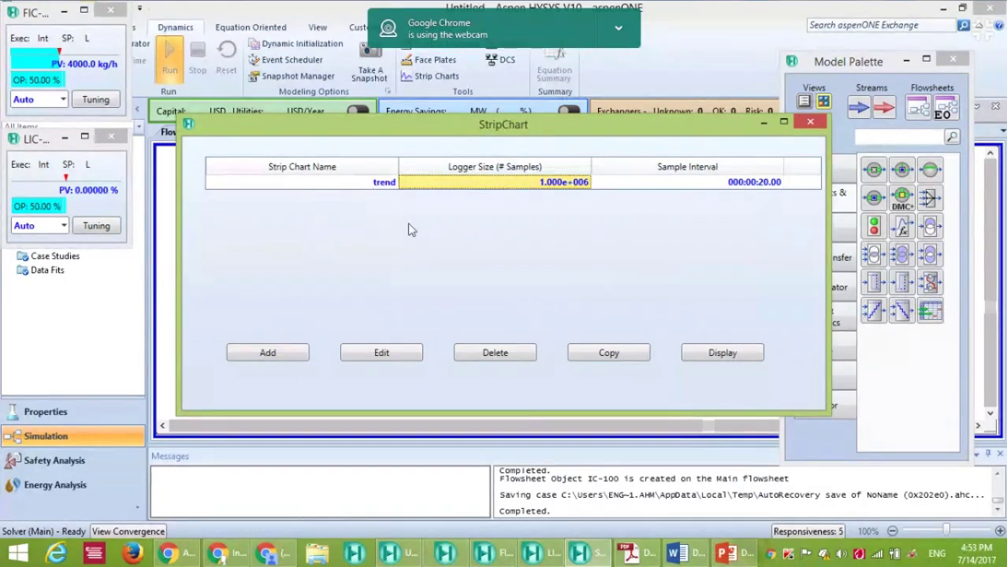
{"action": "left_click", "coordinate": [377, 356]}
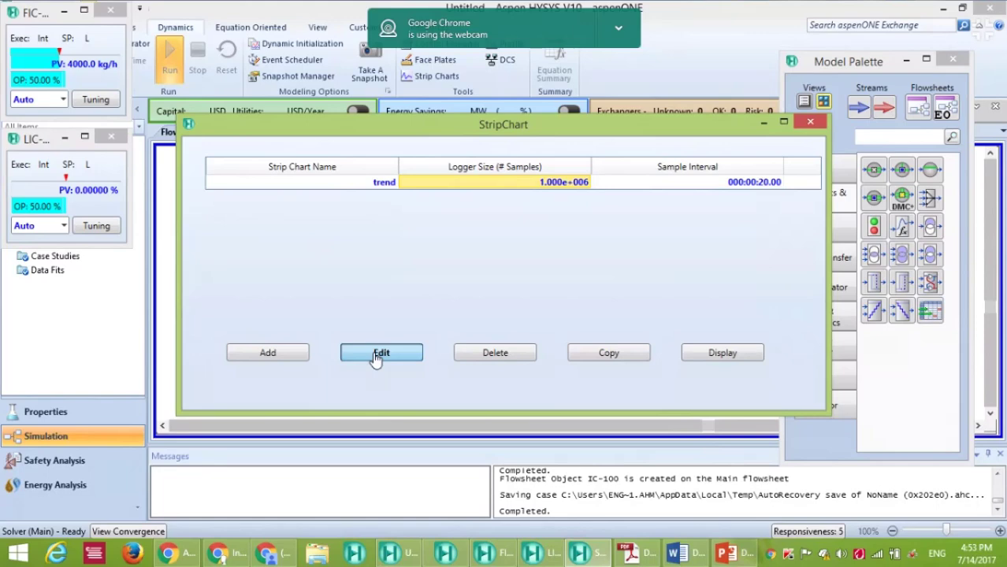
- Open the trend strip chart for editing and add V-100's Liquid Percent Level as a logged variable
{"action": "left_click", "coordinate": [379, 355]}
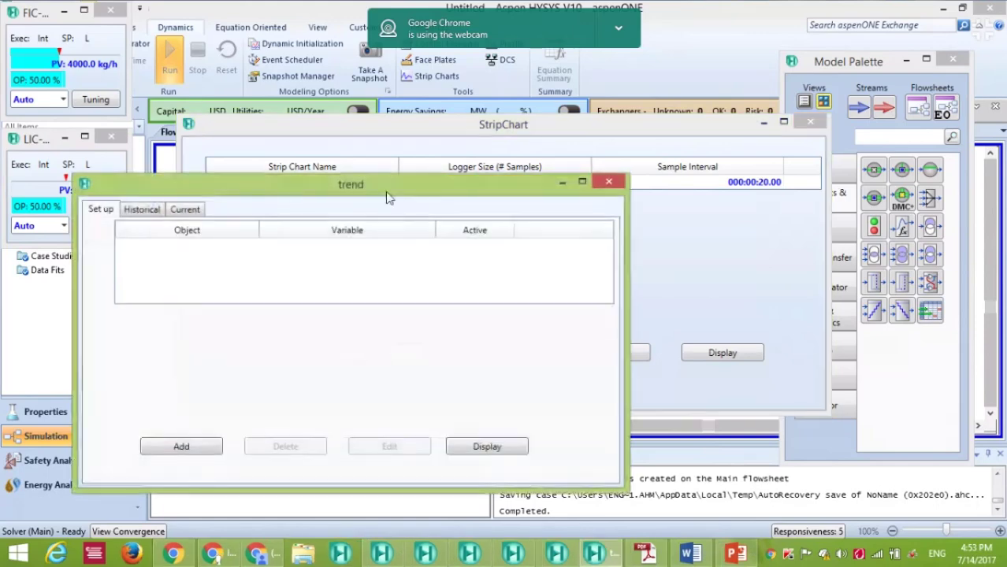
{"action": "left_click_drag", "start_coordinate": [386, 197], "coordinate": [581, 139]}
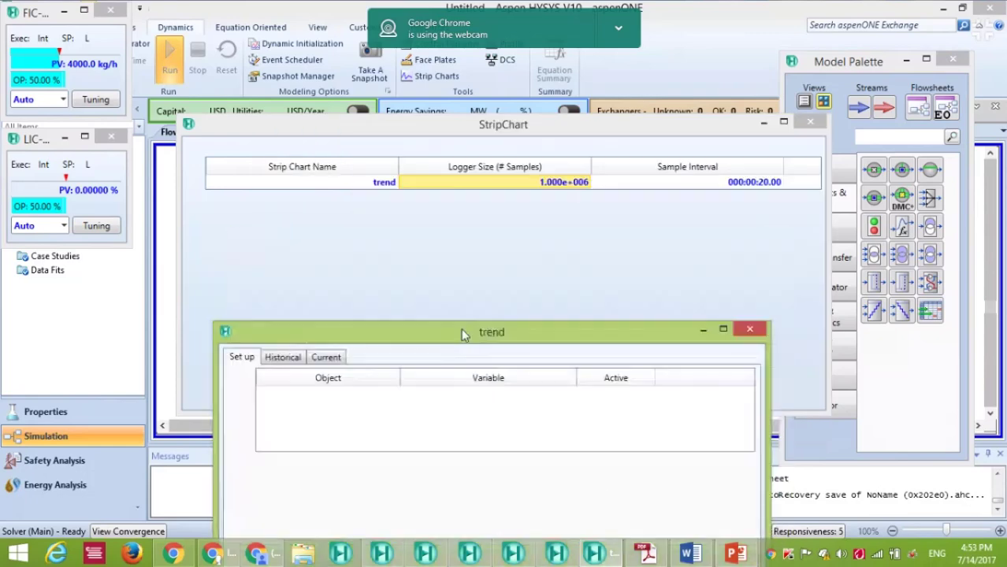
{"action": "left_click_drag", "start_coordinate": [512, 124], "coordinate": [461, 328]}
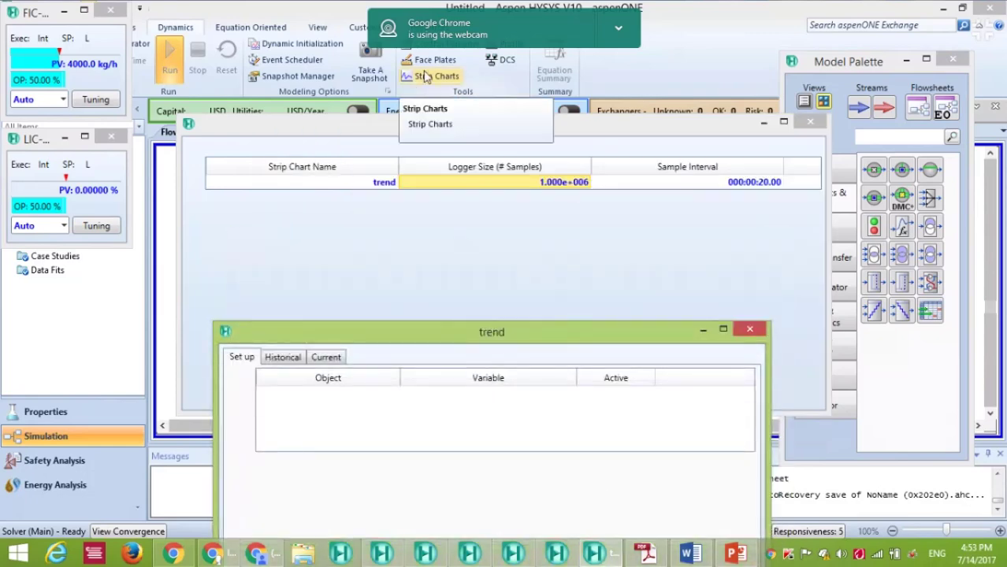
{"action": "left_click_drag", "start_coordinate": [535, 340], "coordinate": [827, 232]}
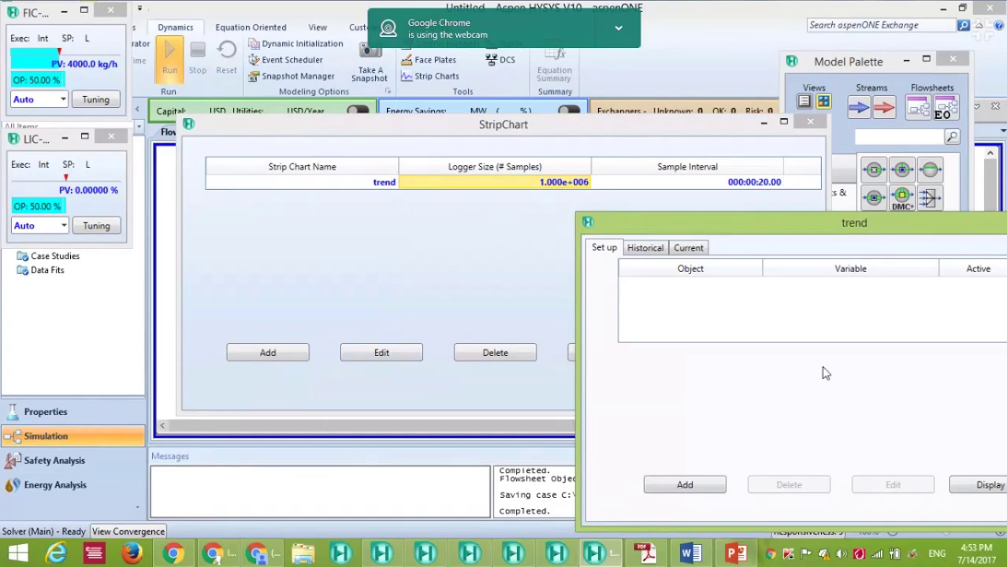
{"action": "left_click_drag", "start_coordinate": [832, 221], "coordinate": [472, 114]}
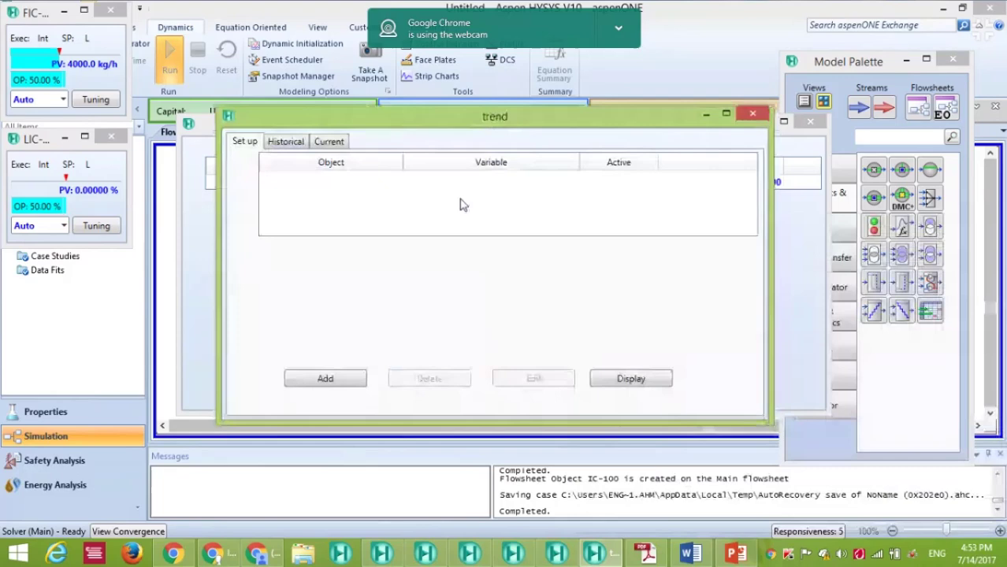
{"action": "left_click", "coordinate": [331, 382]}
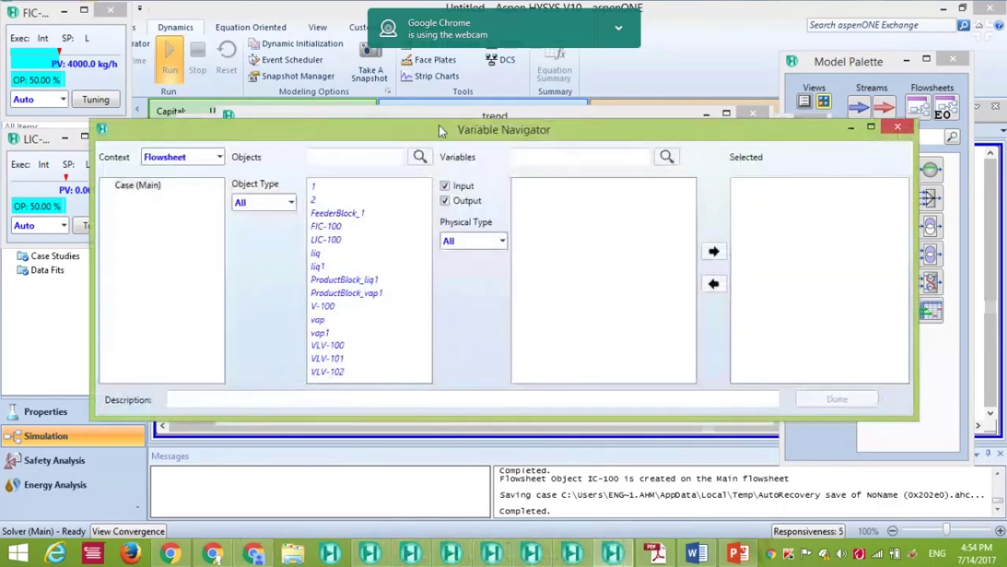
{"action": "left_click_drag", "start_coordinate": [442, 135], "coordinate": [464, 103]}
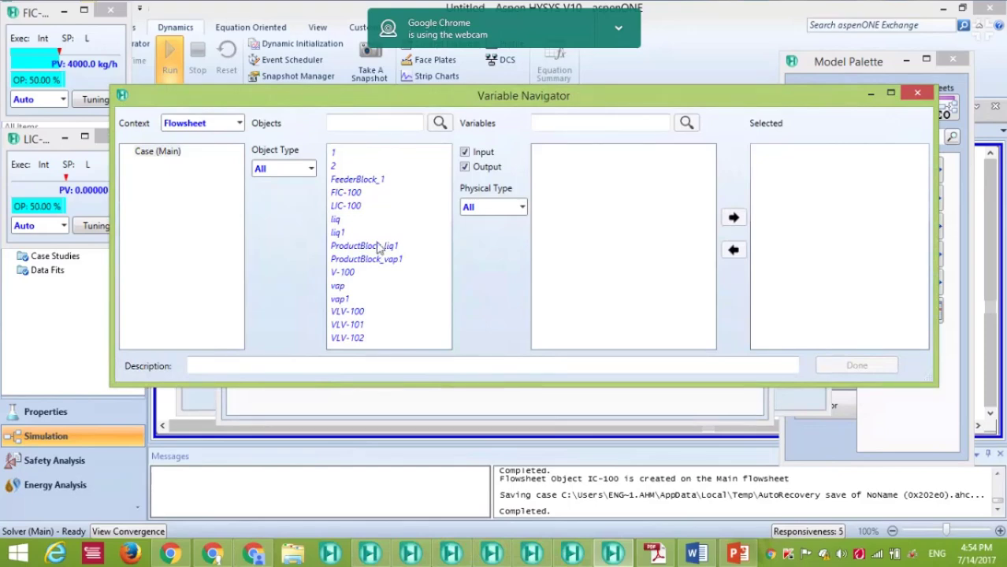
{"action": "left_click", "coordinate": [349, 275]}
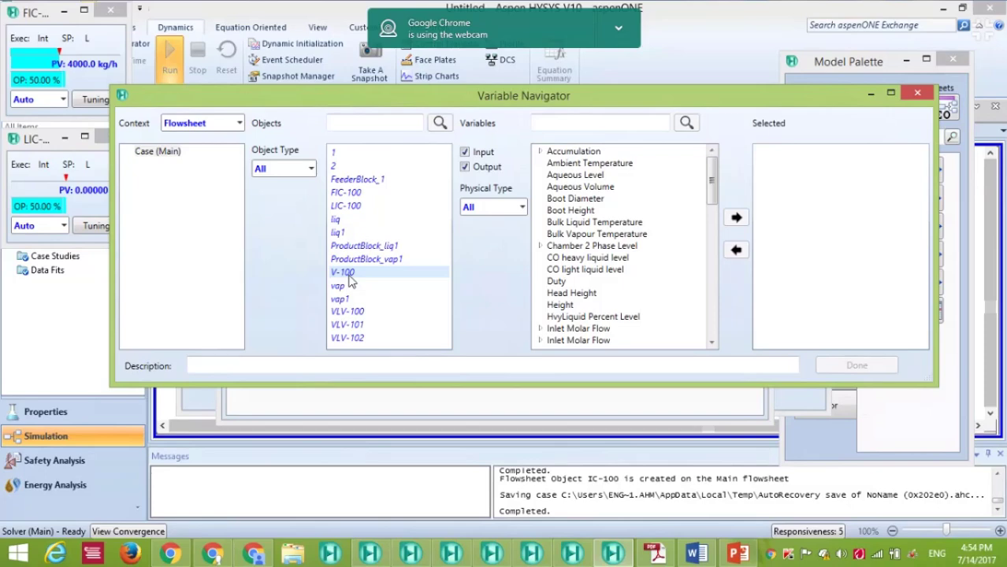
{"action": "scroll", "coordinate": [630, 237], "scroll_direction": "down", "scroll_amount": 8}
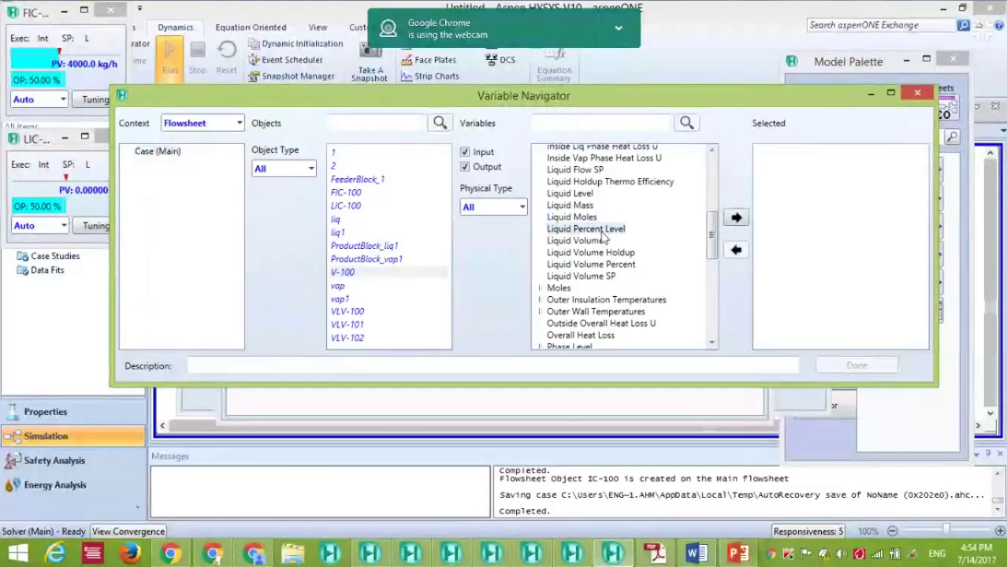
{"action": "left_click", "coordinate": [735, 220]}
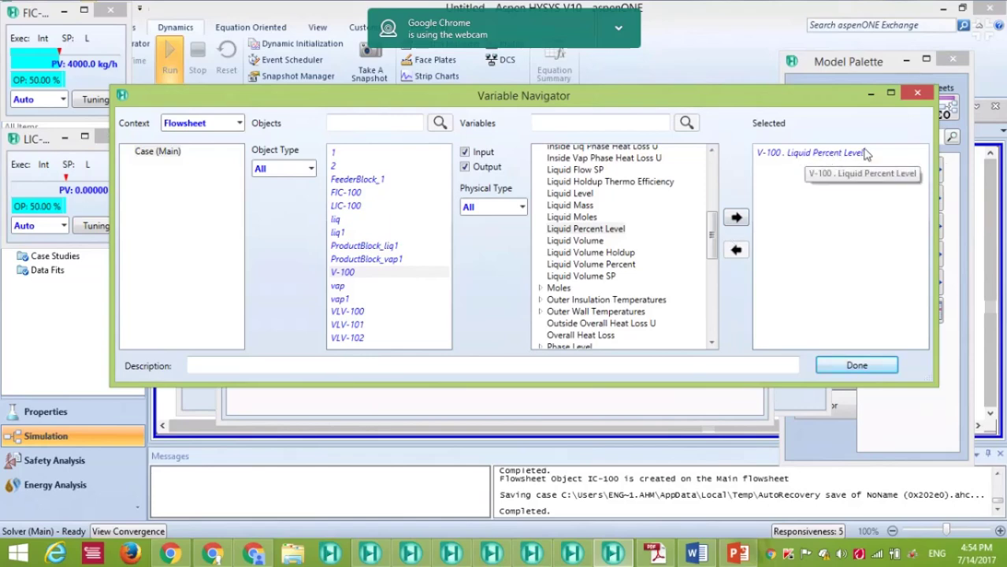
{"action": "left_click", "coordinate": [850, 367]}
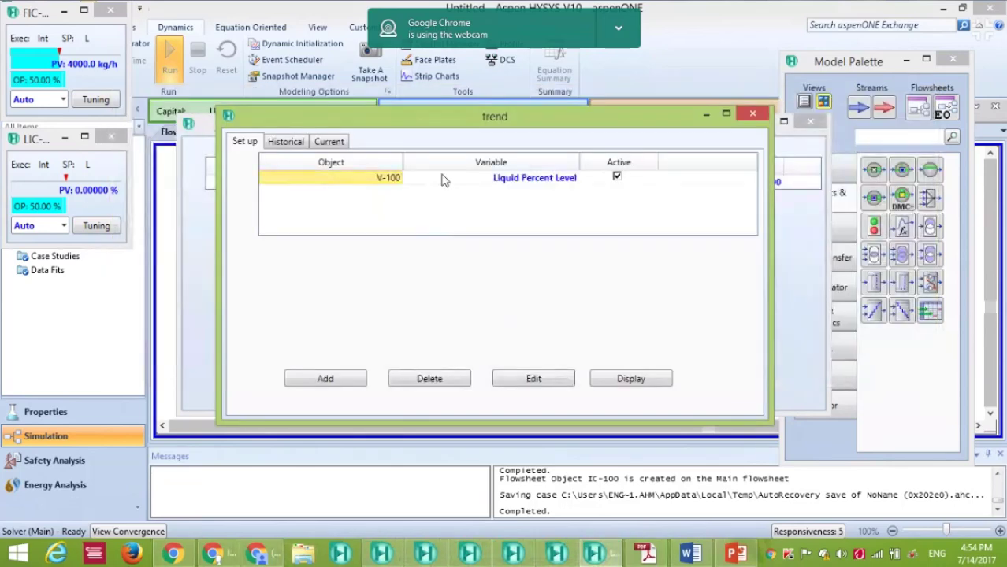
{"action": "left_click", "coordinate": [489, 178]}
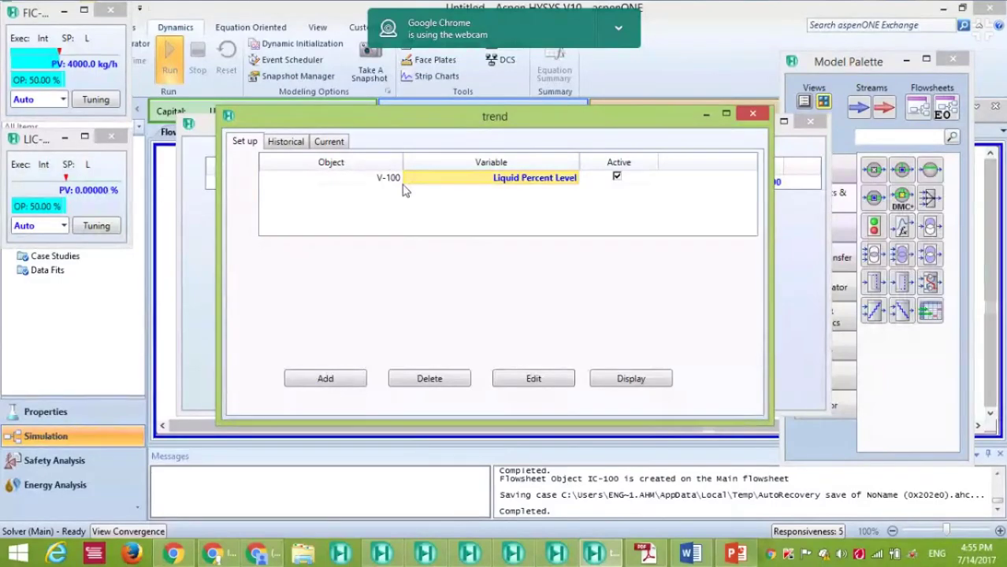
- Add the SP variable of controller LIC-100 to the trend strip chart
{"action": "left_click", "coordinate": [324, 381]}
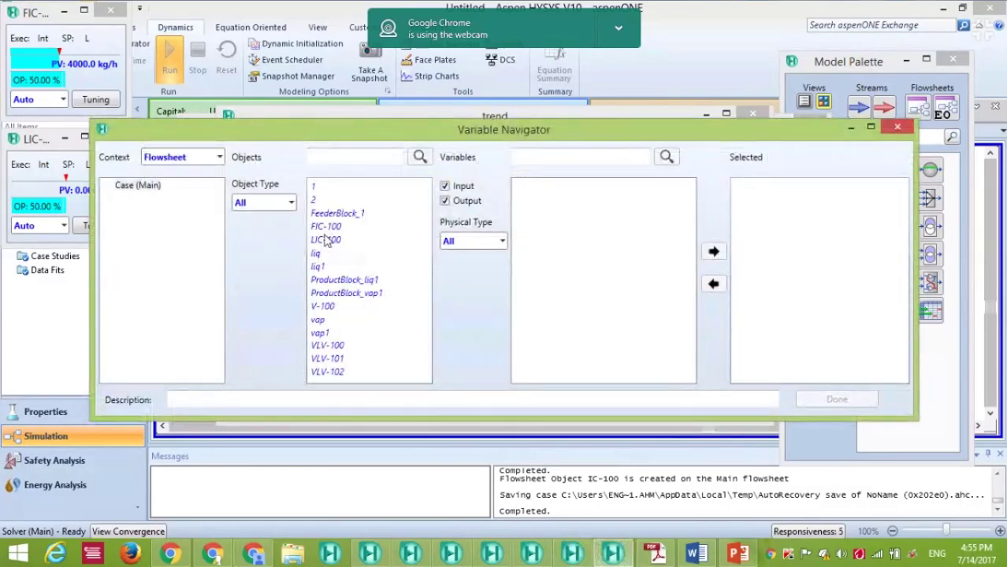
{"action": "left_click", "coordinate": [325, 240]}
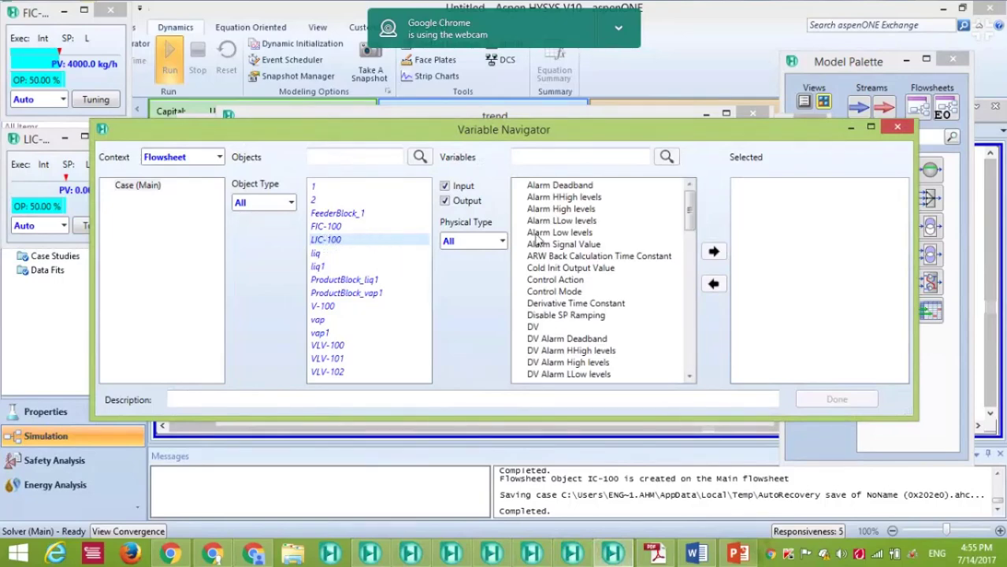
{"action": "left_click", "coordinate": [502, 241]}
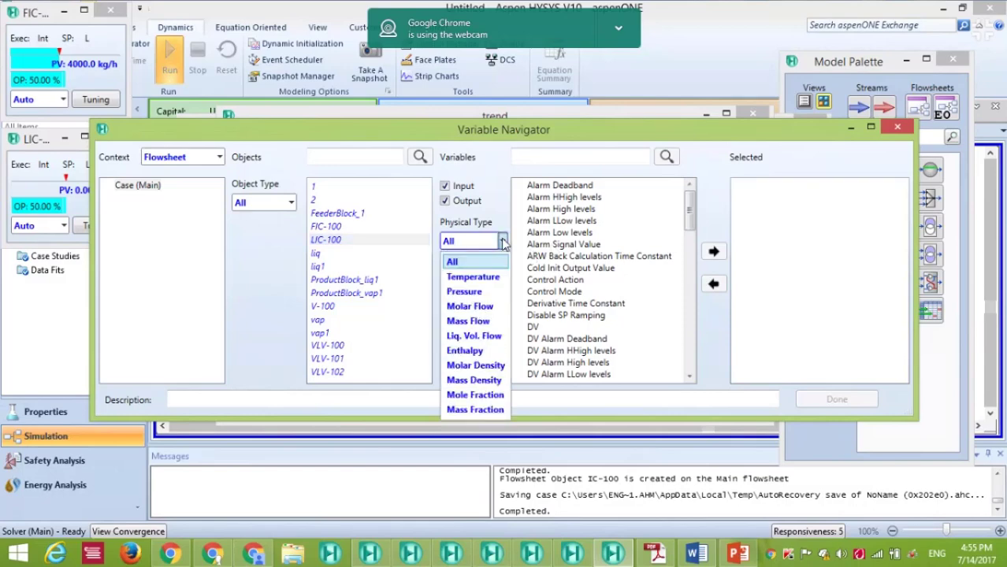
{"action": "left_click", "coordinate": [503, 243]}
{"action": "left_click_drag", "start_coordinate": [690, 209], "coordinate": [690, 356]}
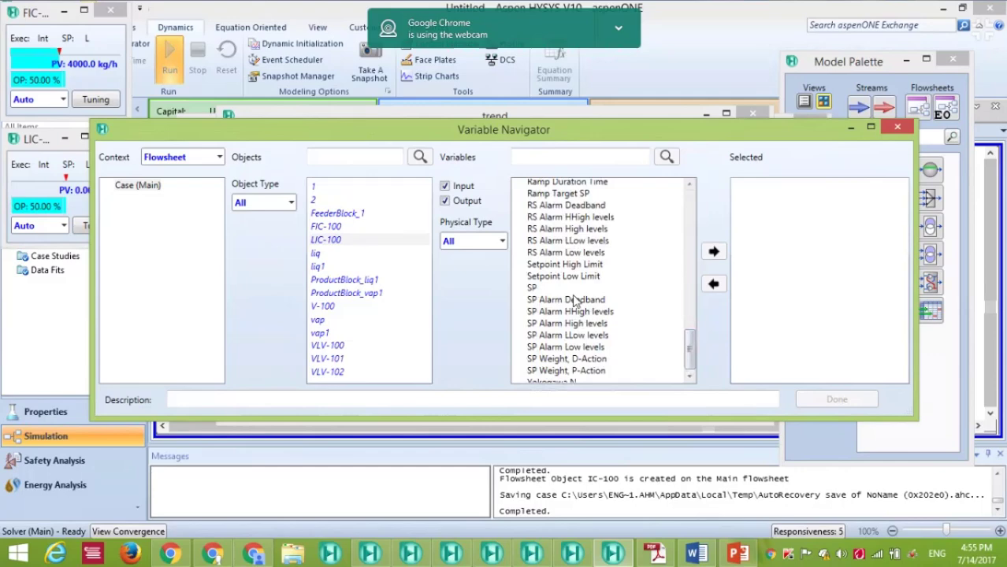
{"action": "left_click", "coordinate": [532, 288]}
{"action": "left_click", "coordinate": [713, 250]}
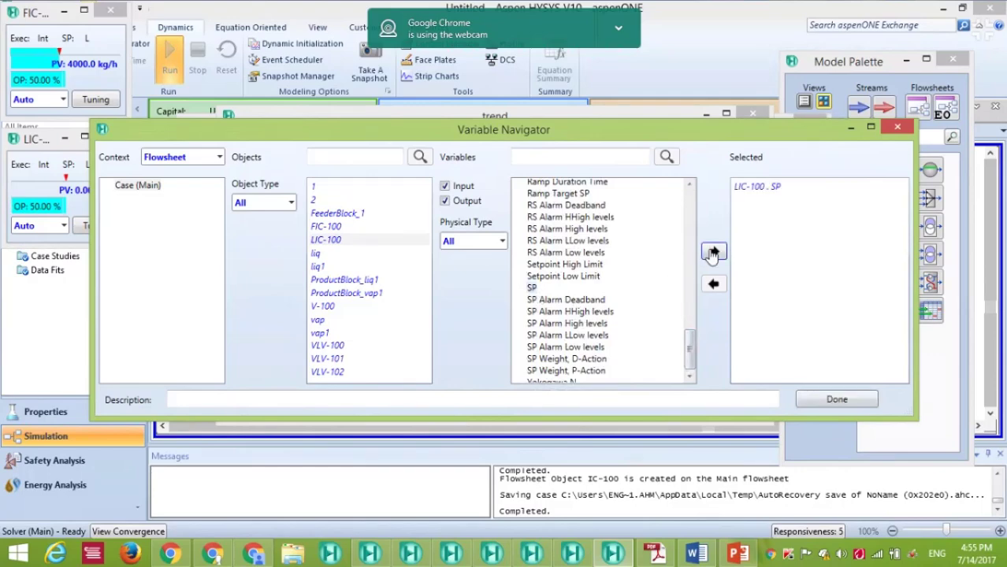
{"action": "left_click", "coordinate": [837, 399]}
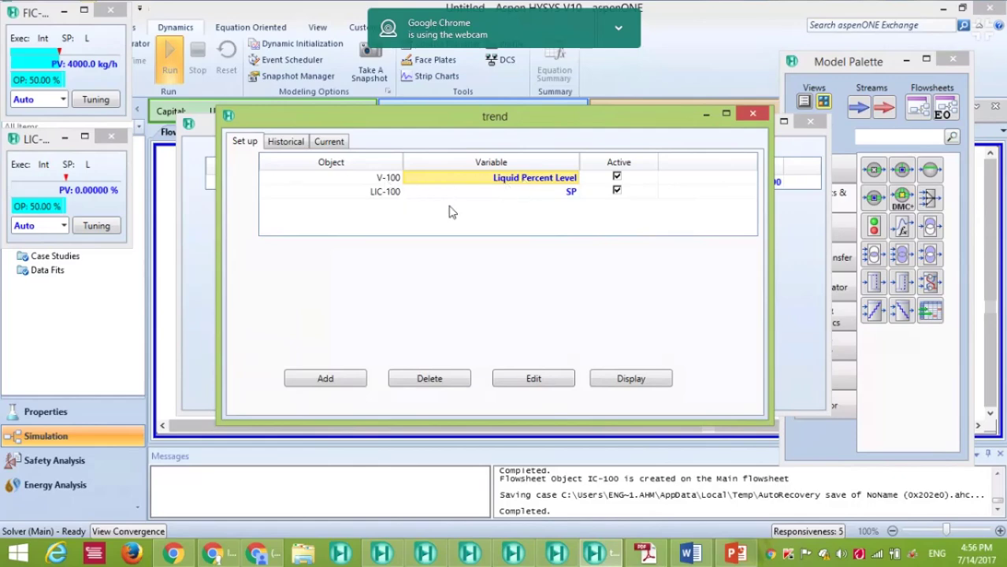
- Display the trend chart in an enlarged window and close both strip chart setup windows
{"action": "left_click", "coordinate": [640, 380]}
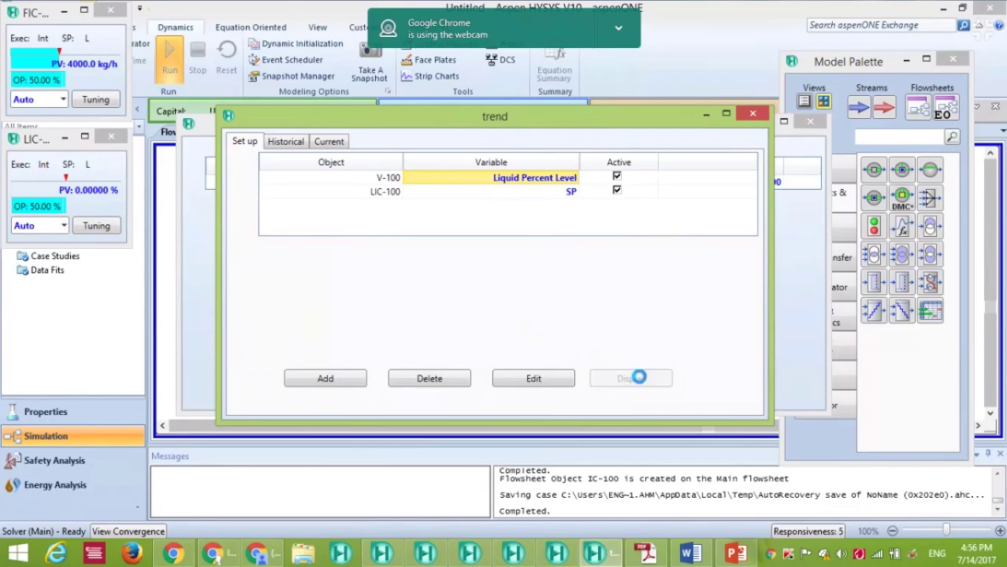
{"action": "left_click_drag", "start_coordinate": [196, 221], "coordinate": [150, 125]}
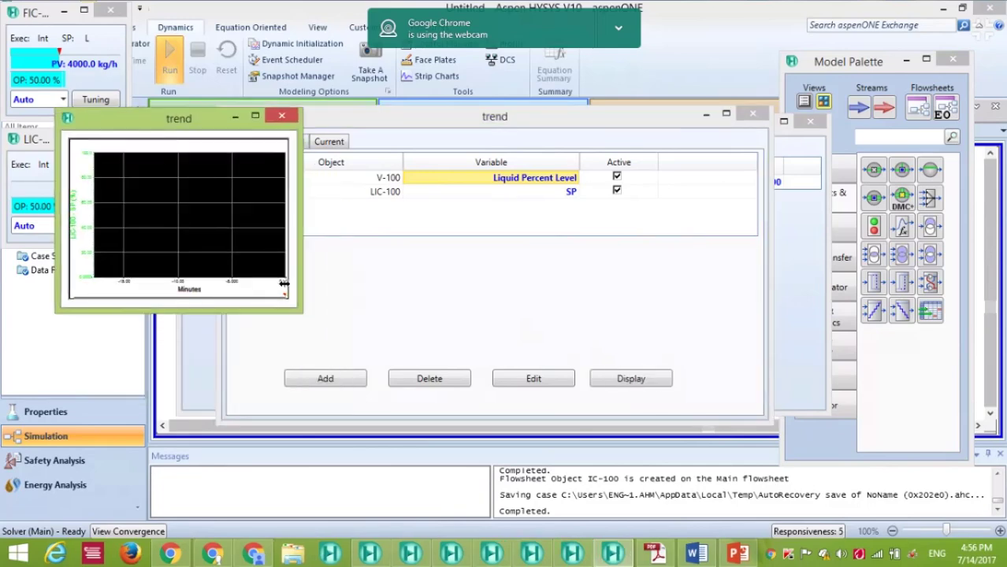
{"action": "left_click_drag", "start_coordinate": [301, 311], "coordinate": [473, 441]}
{"action": "left_click", "coordinate": [763, 121]}
{"action": "left_click", "coordinate": [752, 115]}
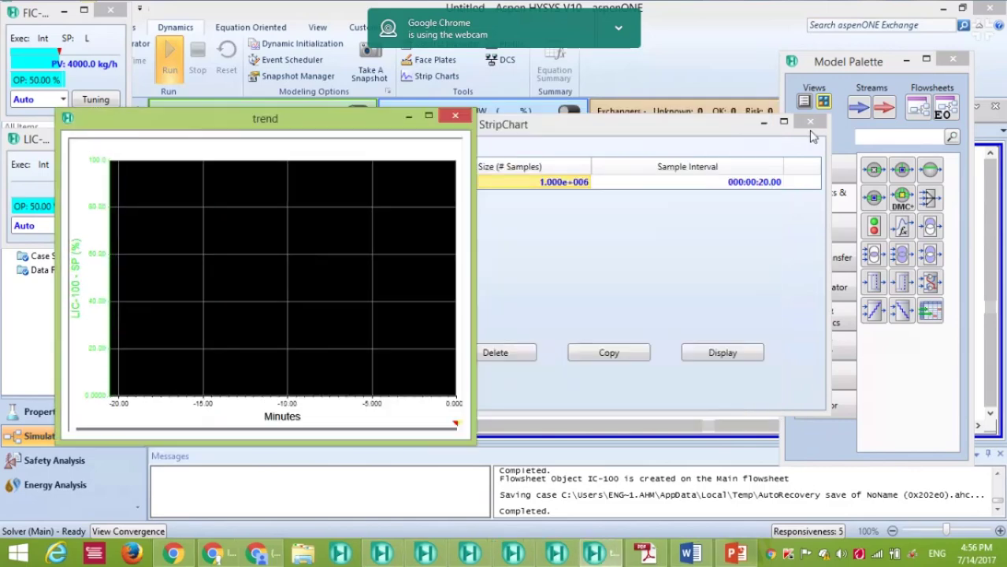
{"action": "left_click", "coordinate": [809, 120]}
{"action": "left_click", "coordinate": [810, 120]}
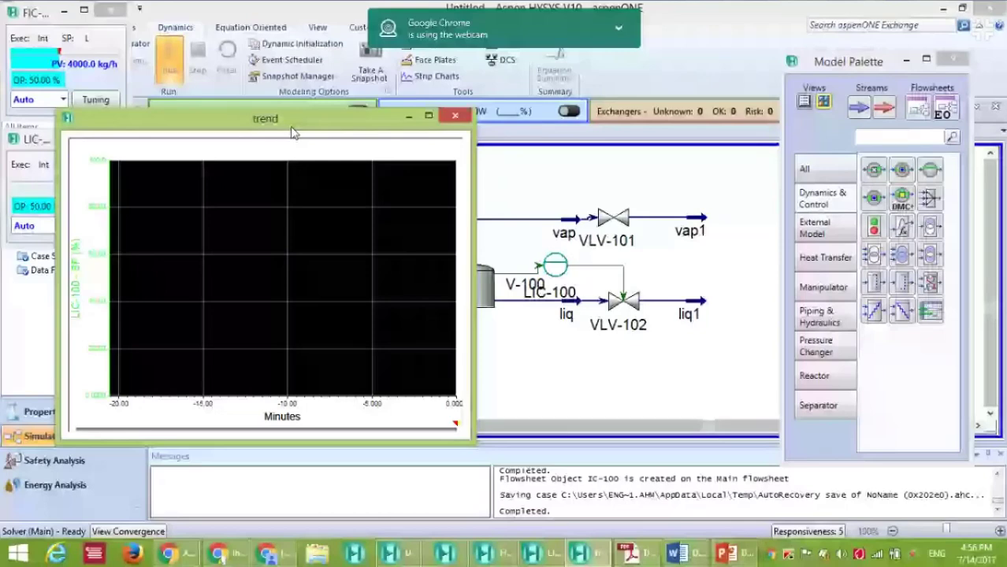
- Place the trend chart beside the tank on the flowsheet and the FIC-100 faceplate below the LIC-100 faceplate
{"action": "left_click_drag", "start_coordinate": [290, 128], "coordinate": [520, 197]}
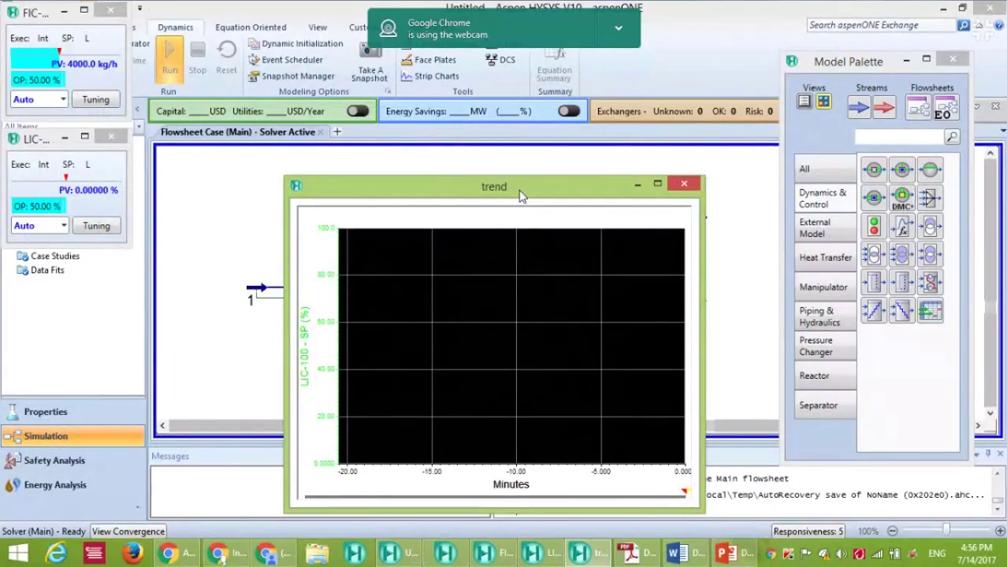
{"action": "left_click_drag", "start_coordinate": [520, 195], "coordinate": [750, 101]}
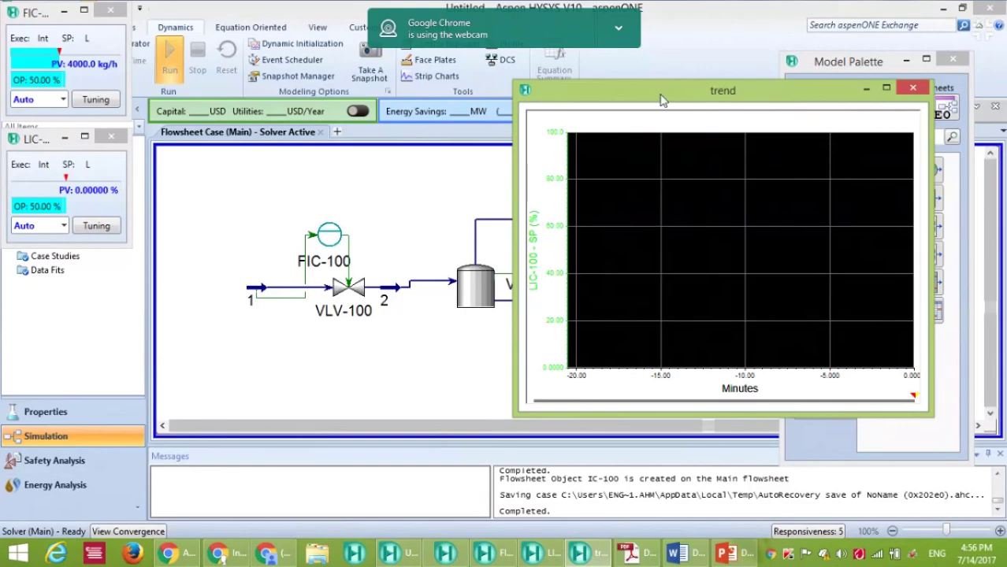
{"action": "left_click_drag", "start_coordinate": [662, 99], "coordinate": [669, 99]}
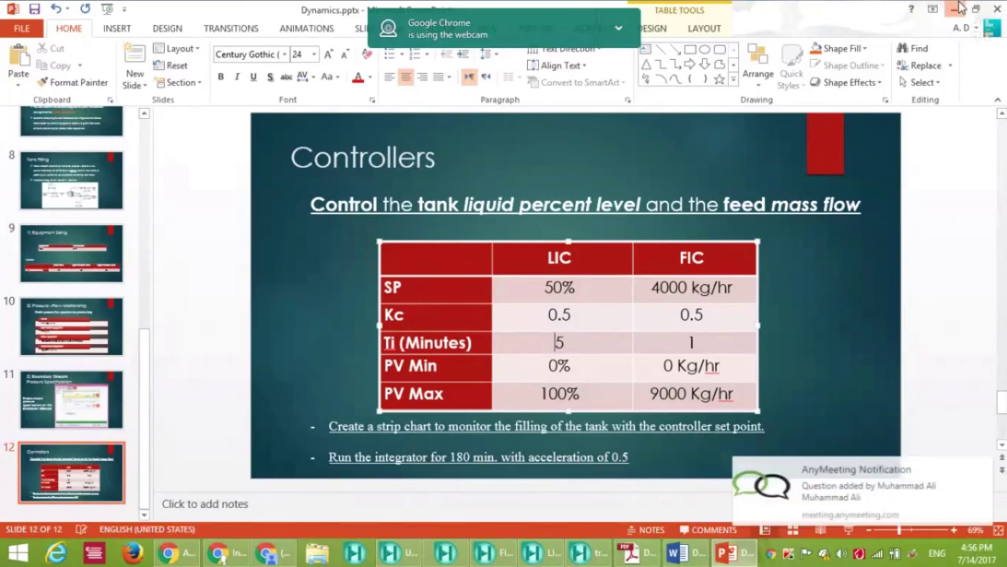
{"action": "left_click", "coordinate": [957, 9]}
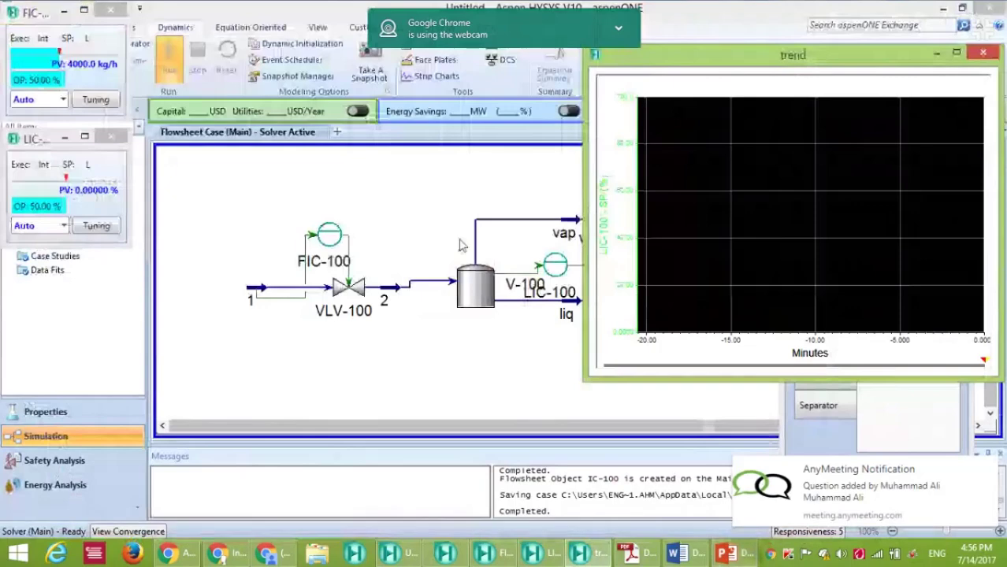
{"action": "left_click_drag", "start_coordinate": [791, 63], "coordinate": [788, 63]}
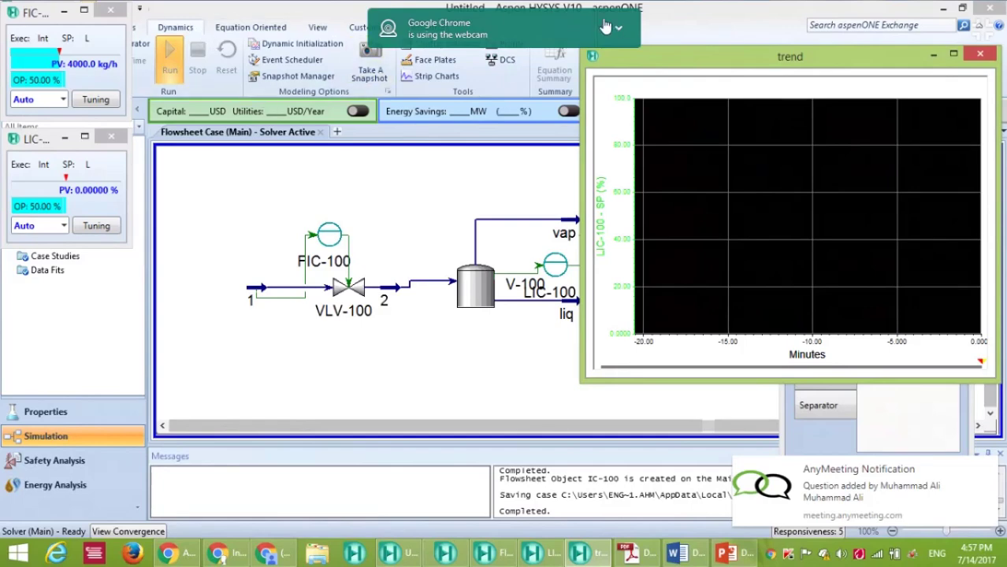
{"action": "left_click", "coordinate": [552, 18]}
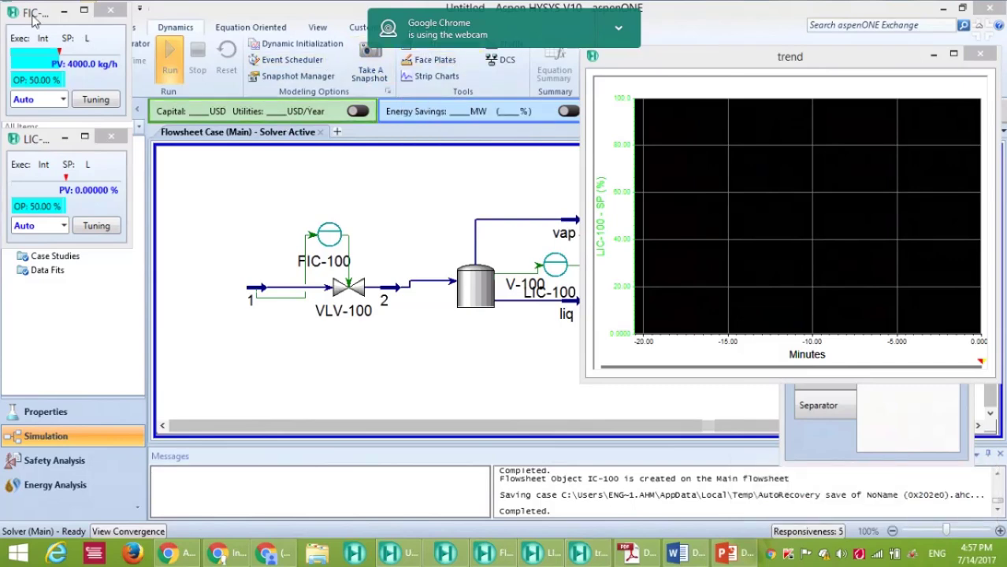
{"action": "left_click_drag", "start_coordinate": [33, 21], "coordinate": [36, 271]}
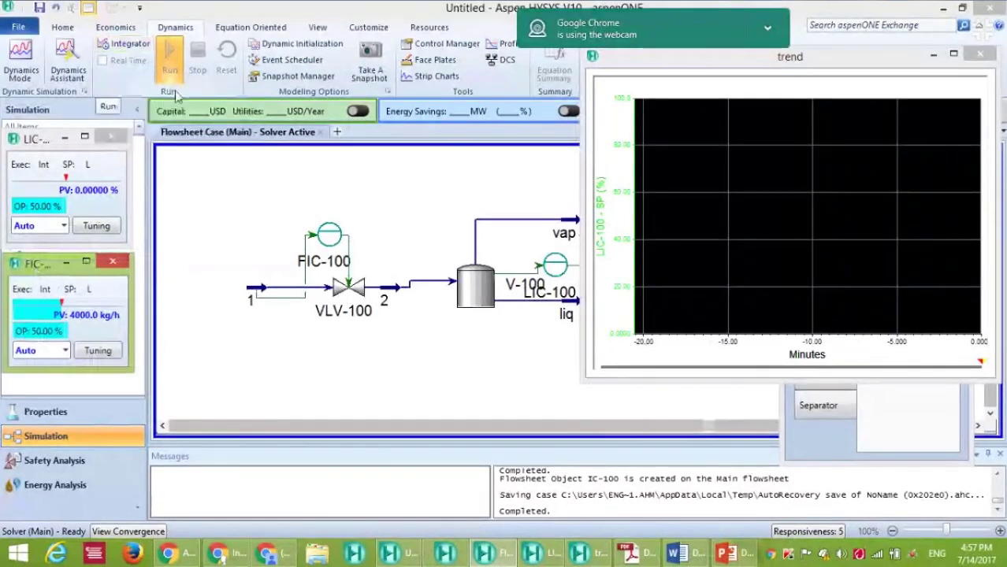
- Open the Integrator settings beside the trend chart and select the End Time for editing
{"action": "left_click", "coordinate": [126, 45]}
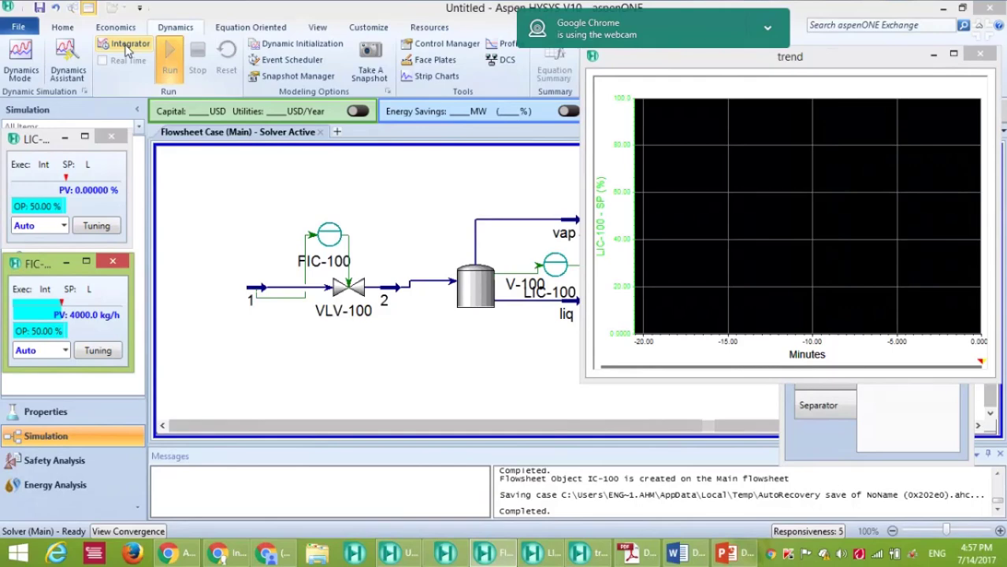
{"action": "left_click_drag", "start_coordinate": [179, 134], "coordinate": [409, 100]}
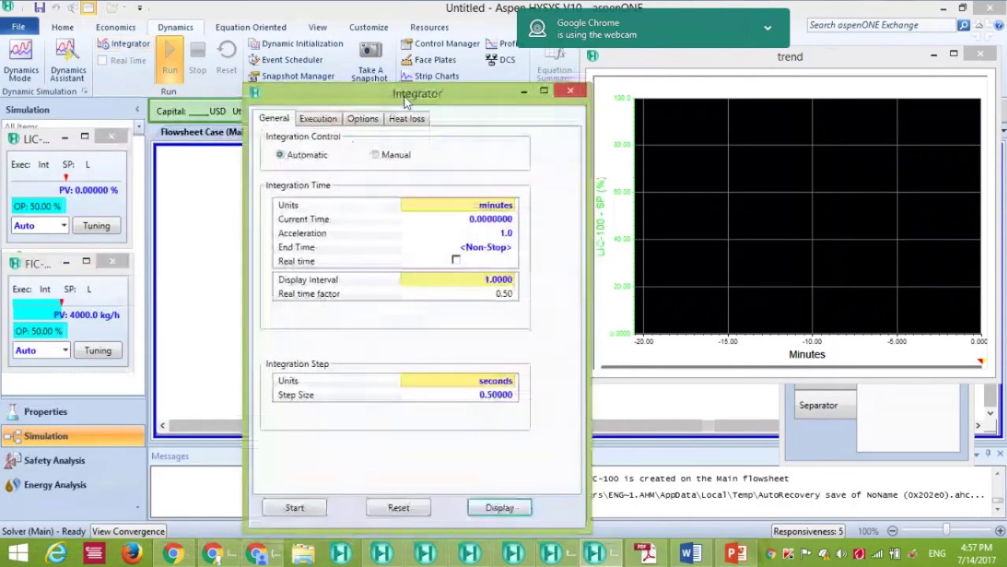
{"action": "left_click", "coordinate": [451, 251]}
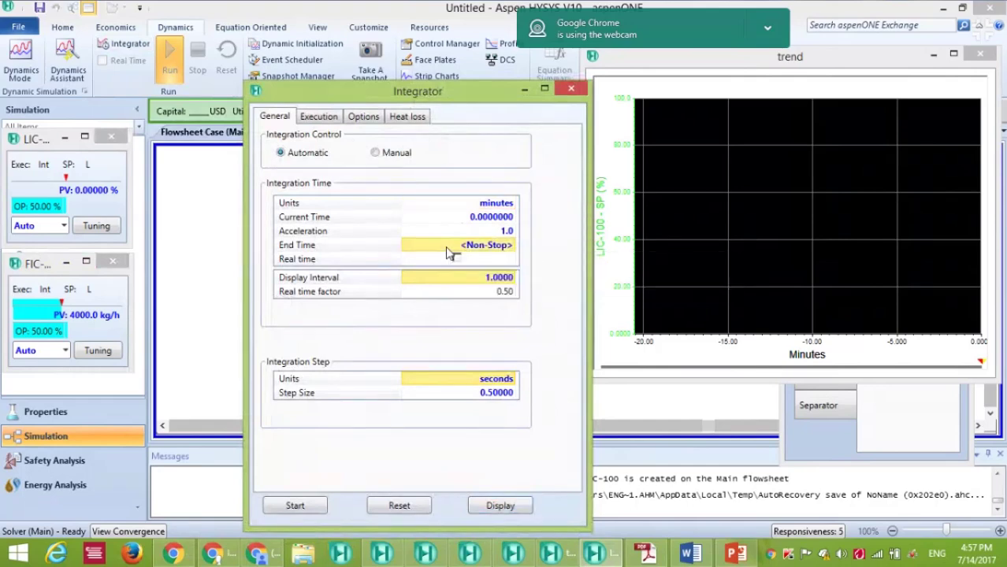